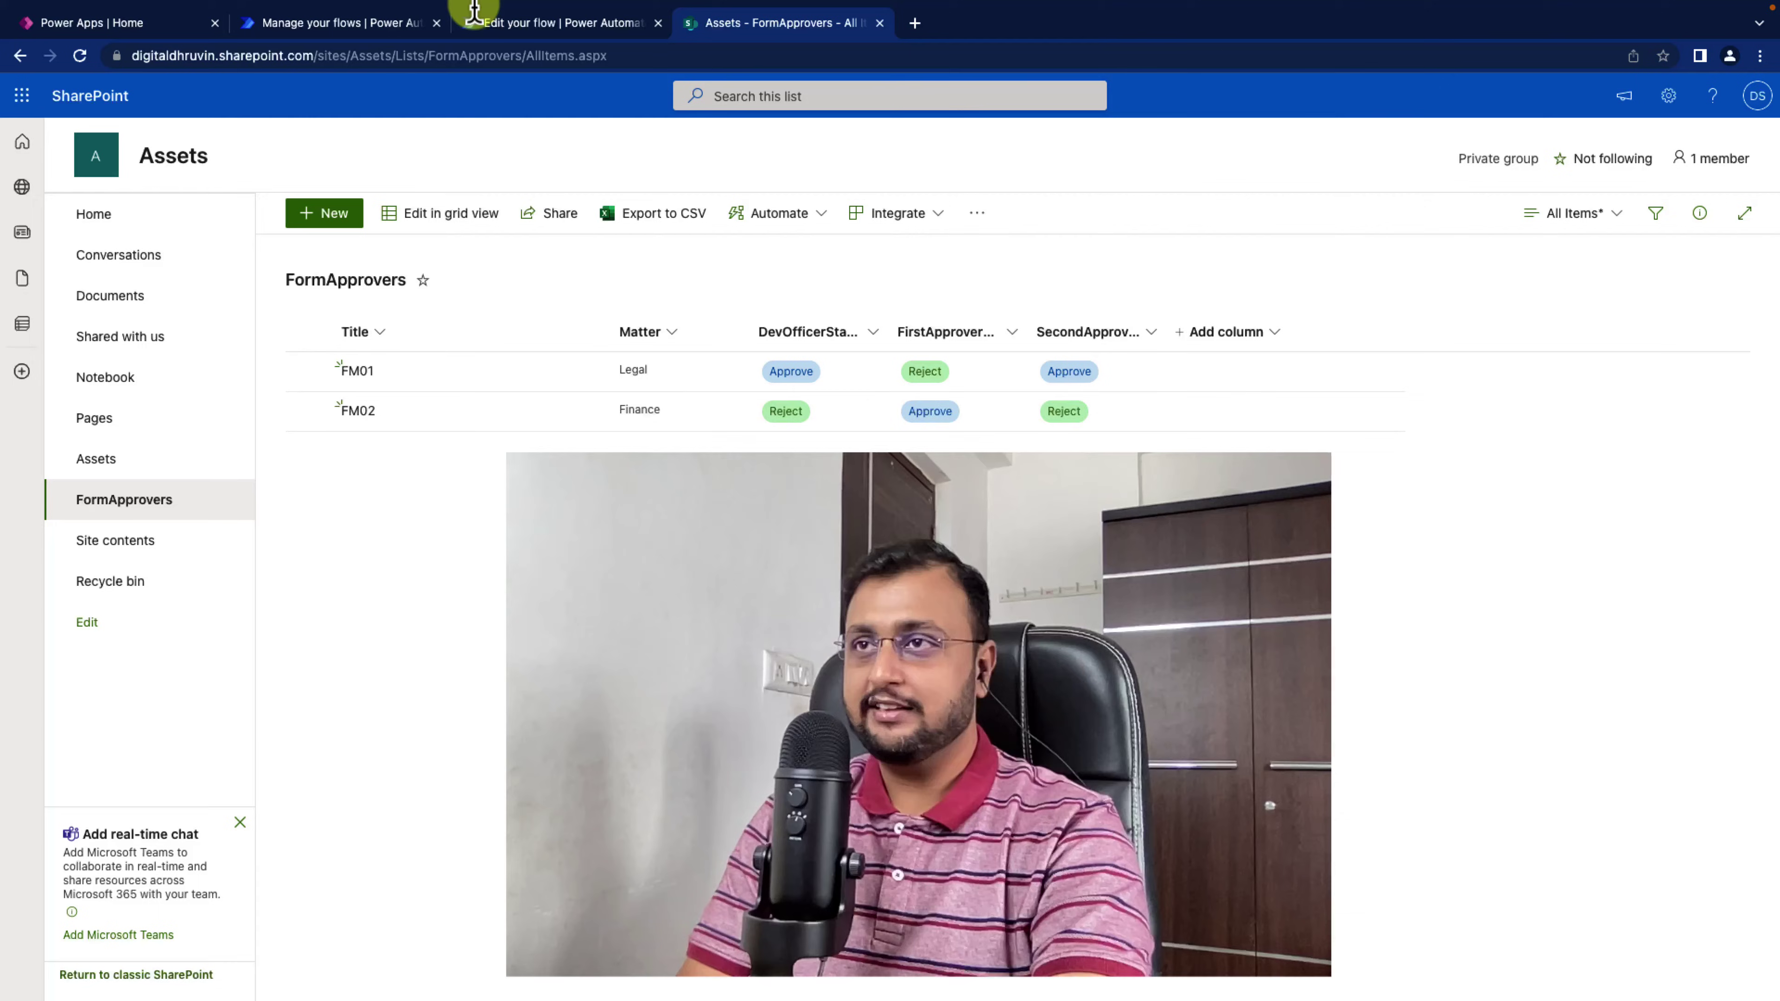
Create an automated cloud flow triggered by 'When an item is created or modified' and add a new step
{"action": "mouse_move", "coordinate": [497, 8]}
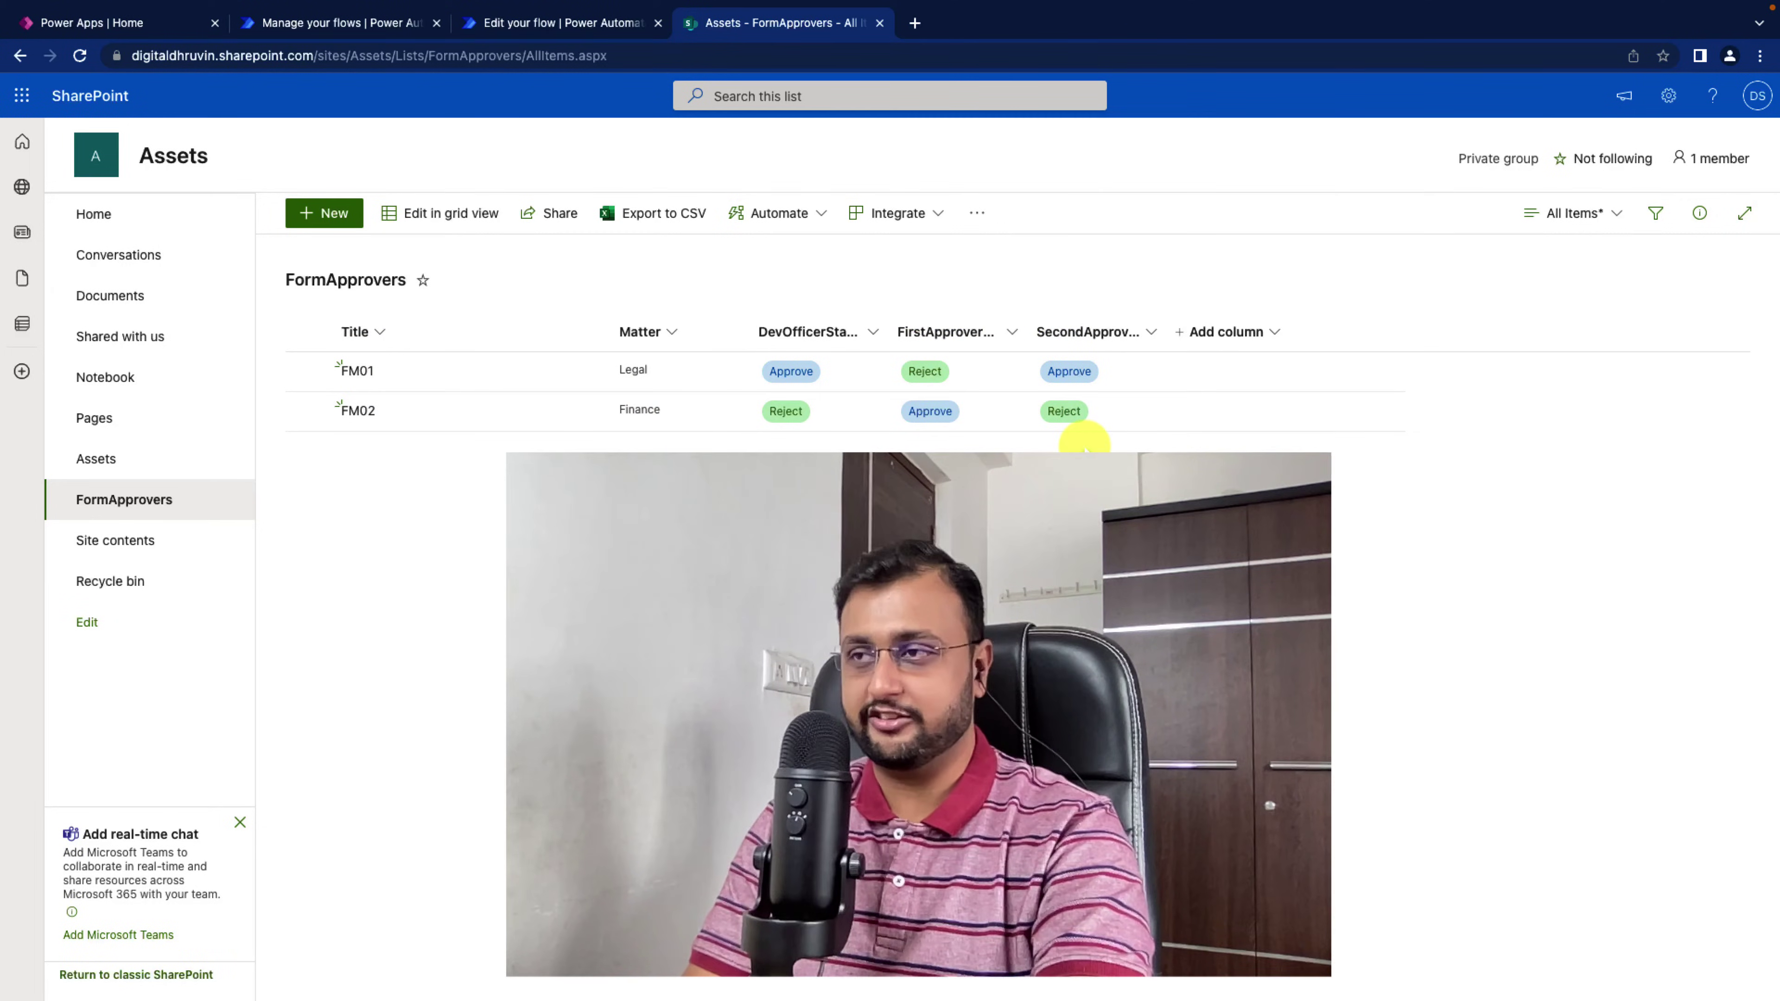
{"action": "left_click", "coordinate": [325, 22]}
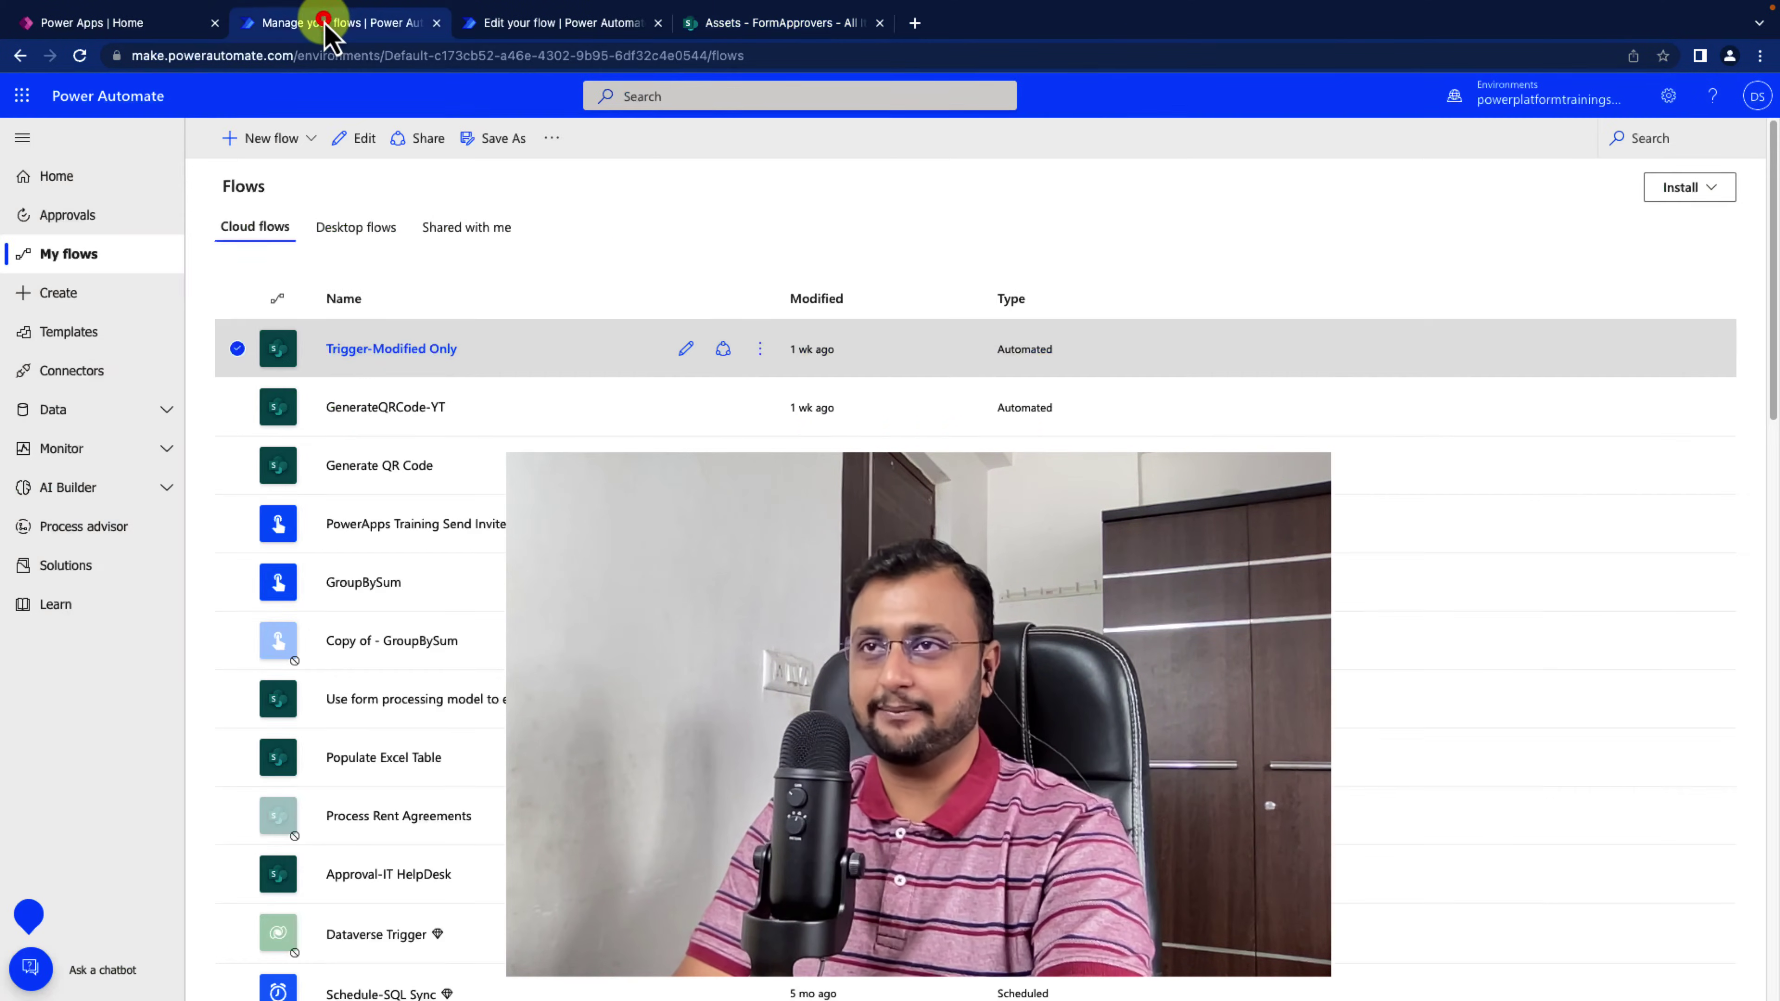
{"action": "left_click", "coordinate": [308, 137]}
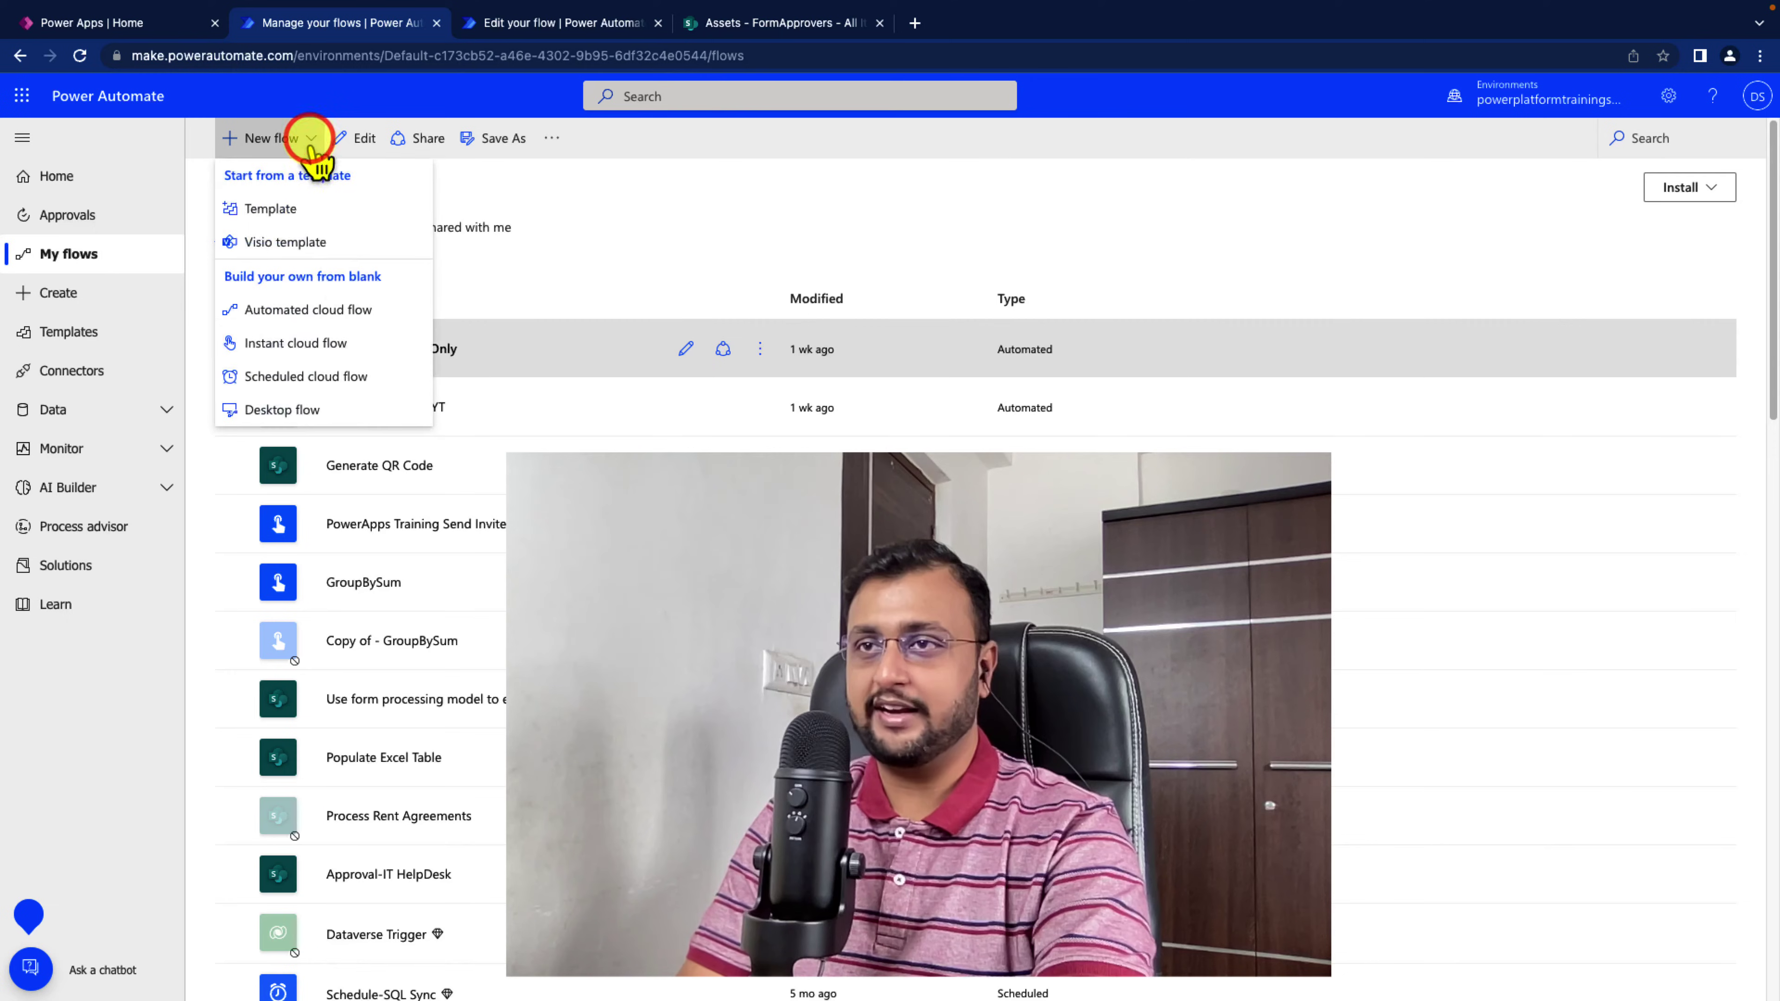
{"action": "left_click", "coordinate": [343, 317]}
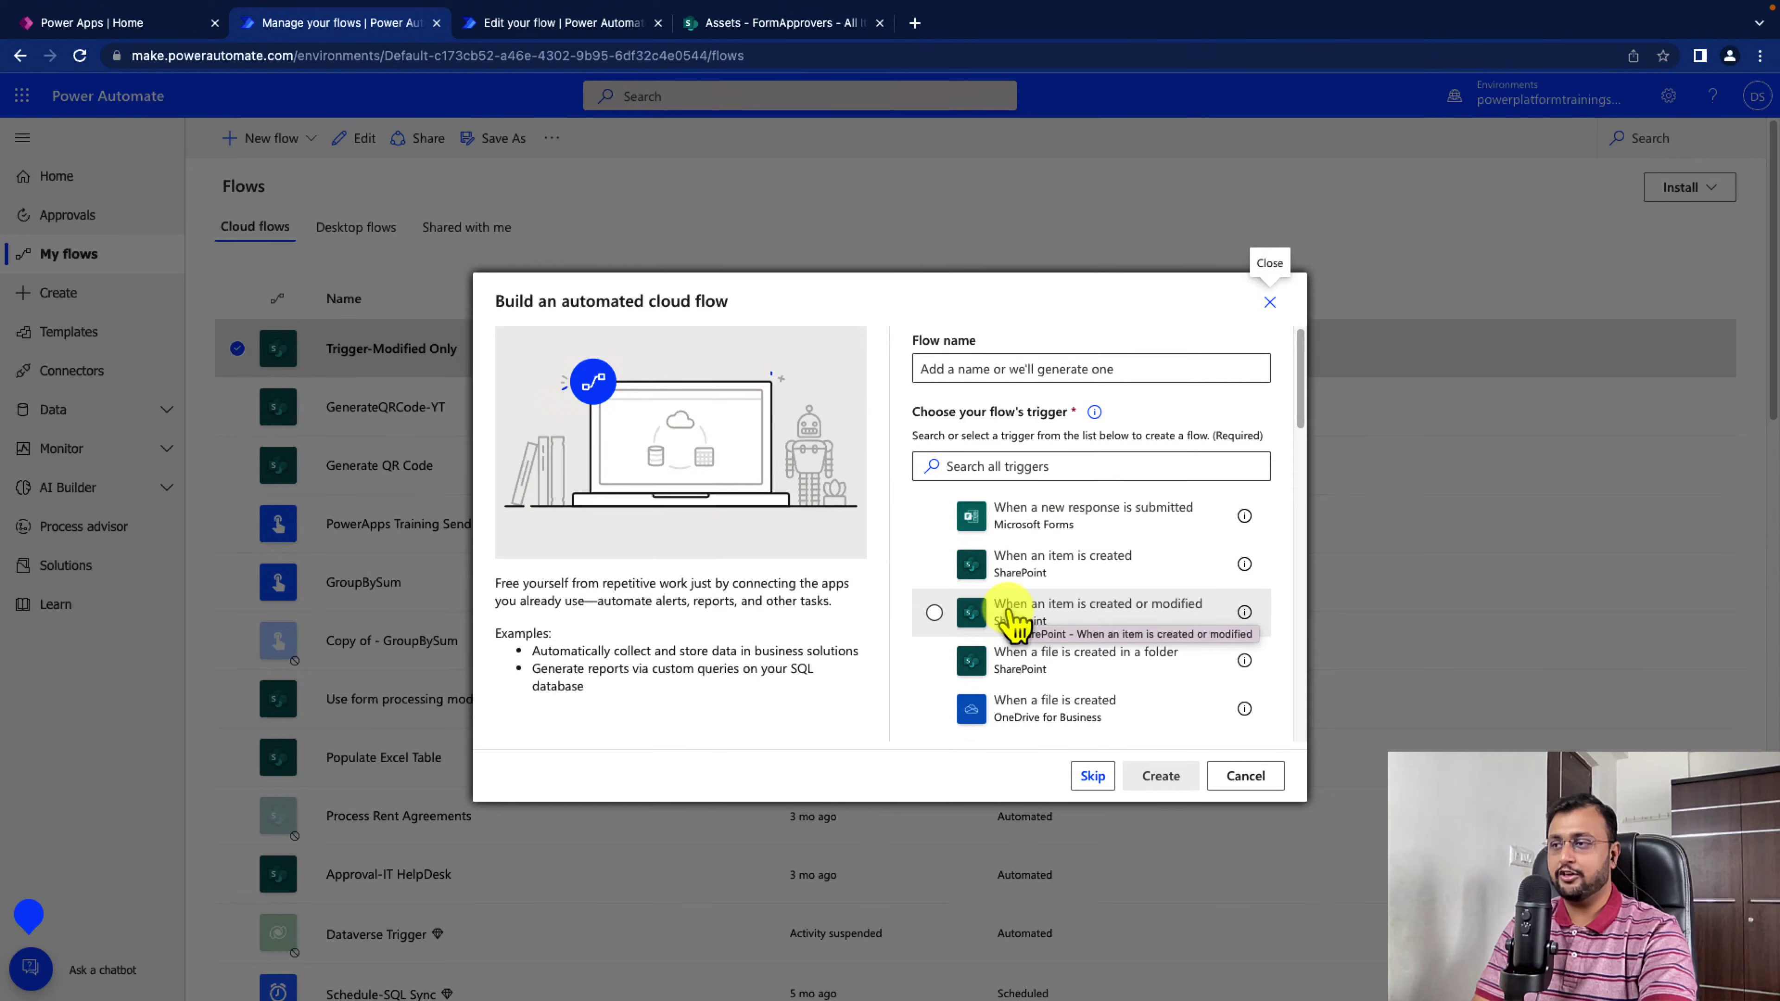
{"action": "left_click", "coordinate": [1012, 617]}
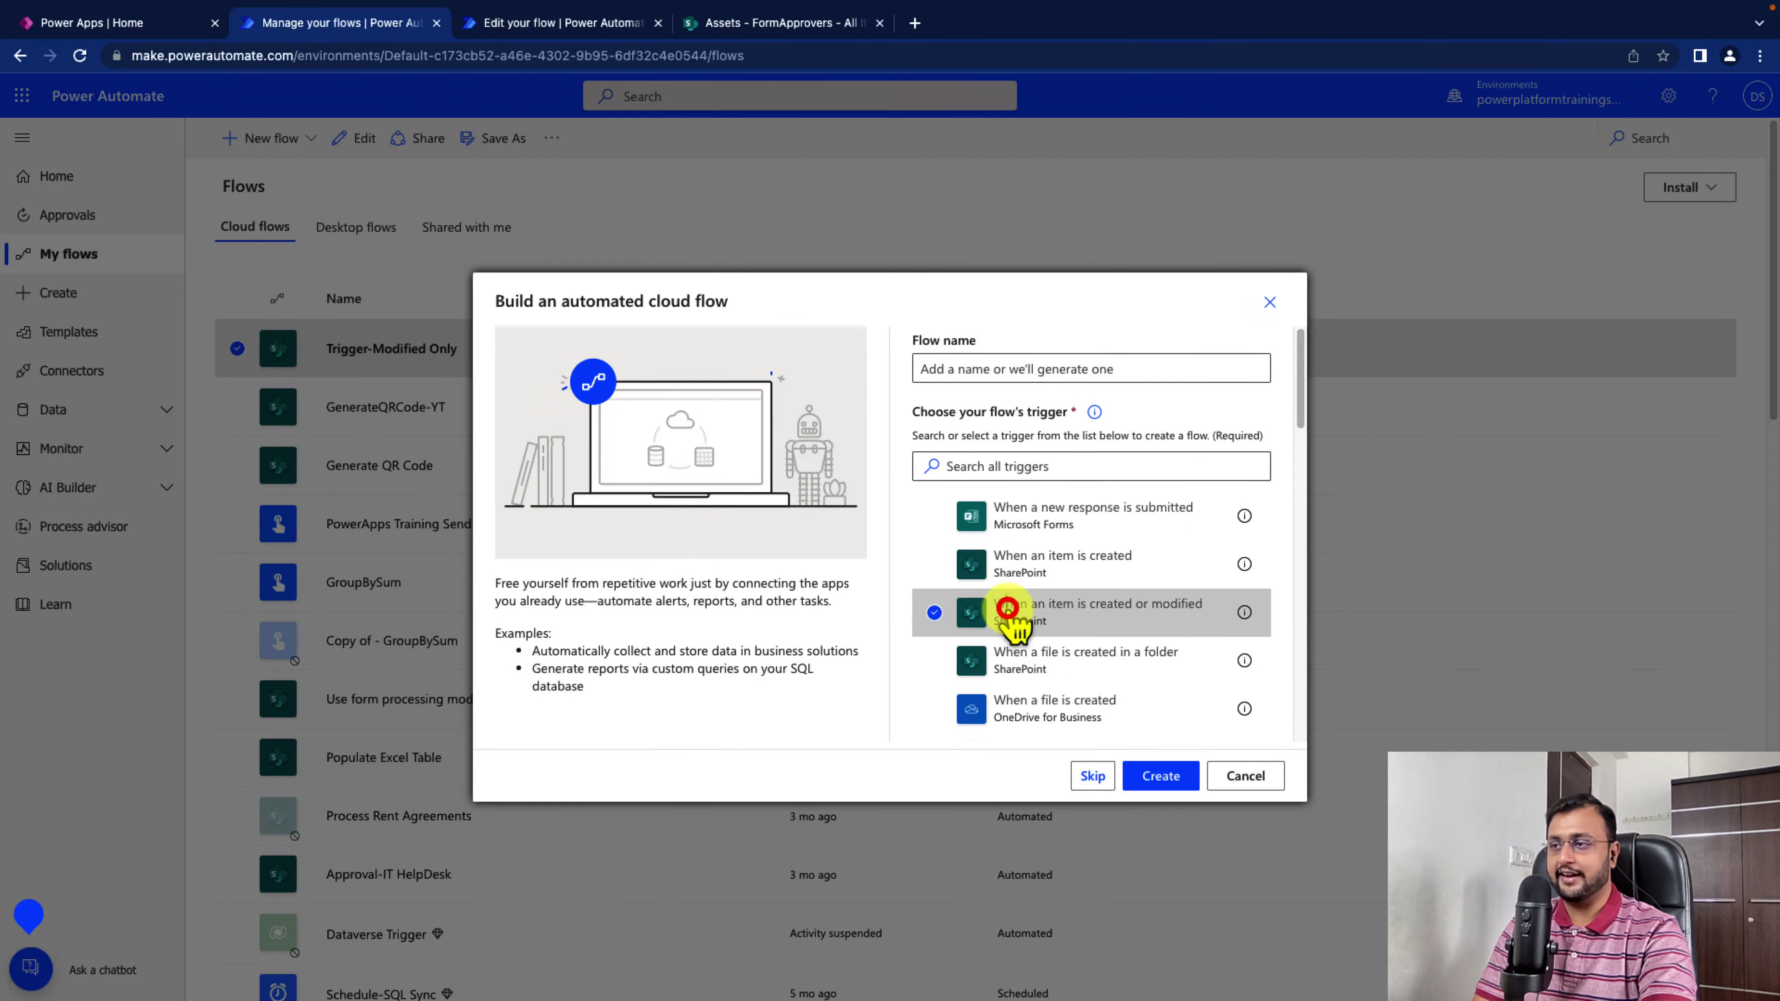
{"action": "left_click", "coordinate": [1153, 777]}
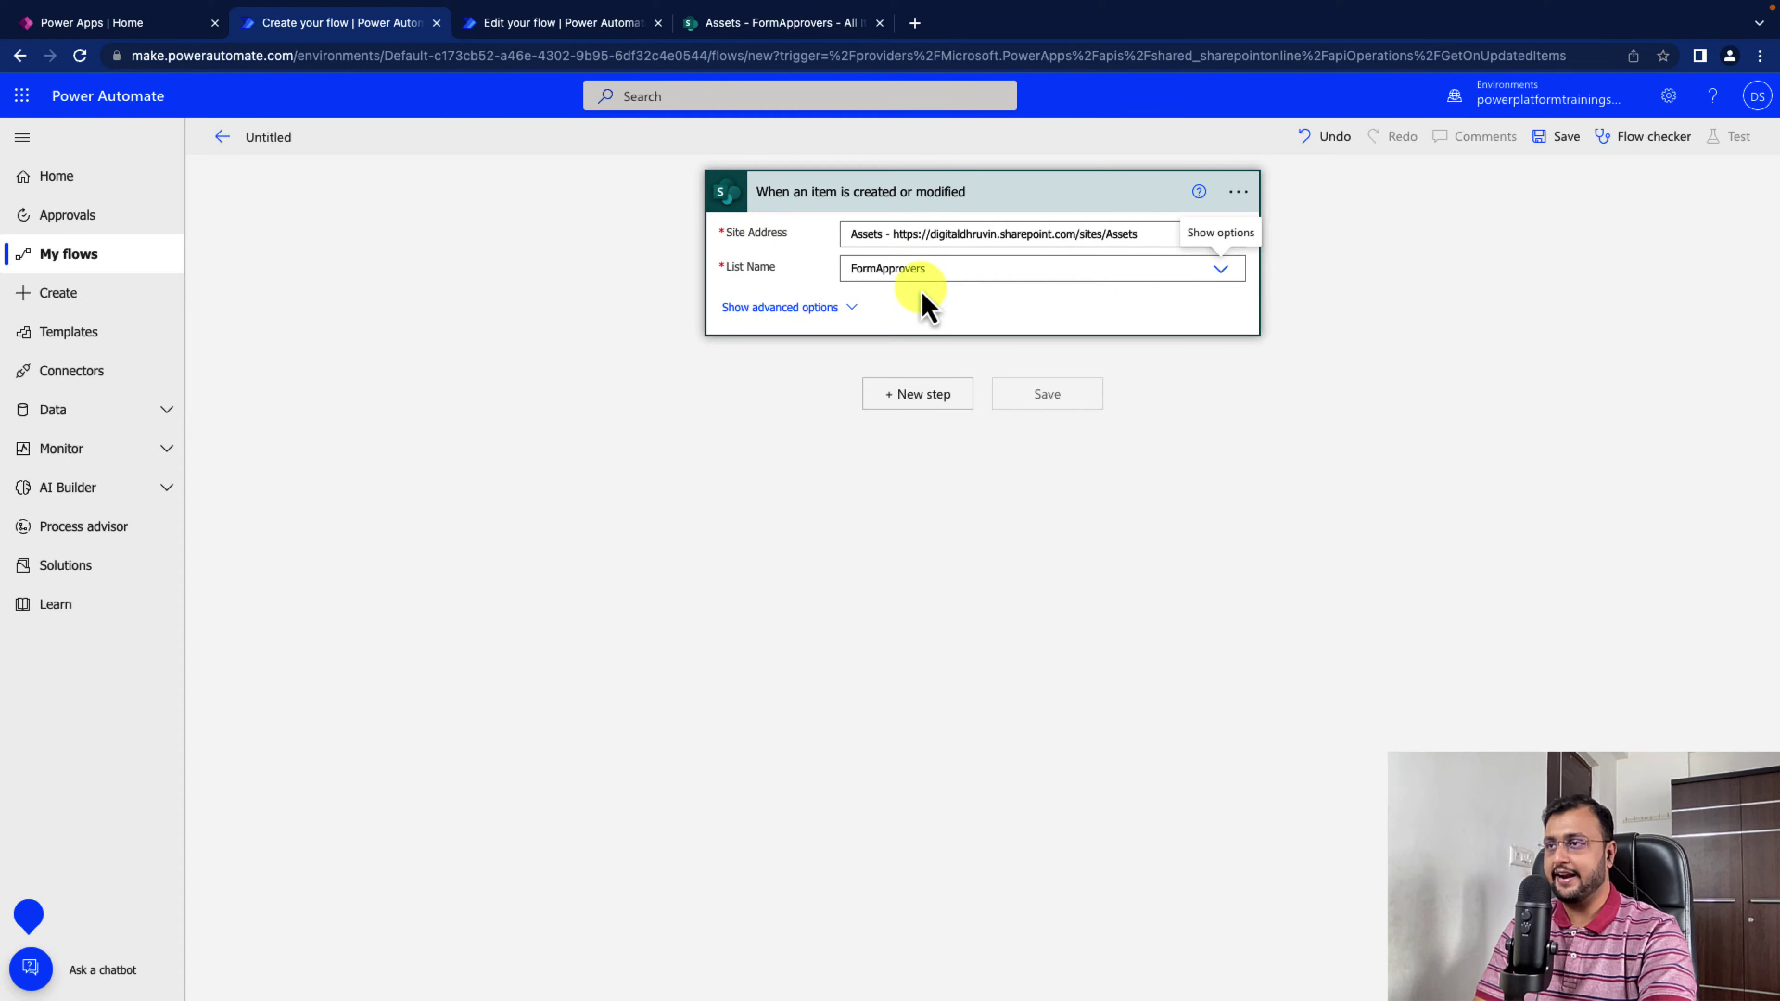
{"action": "left_click", "coordinate": [923, 396]}
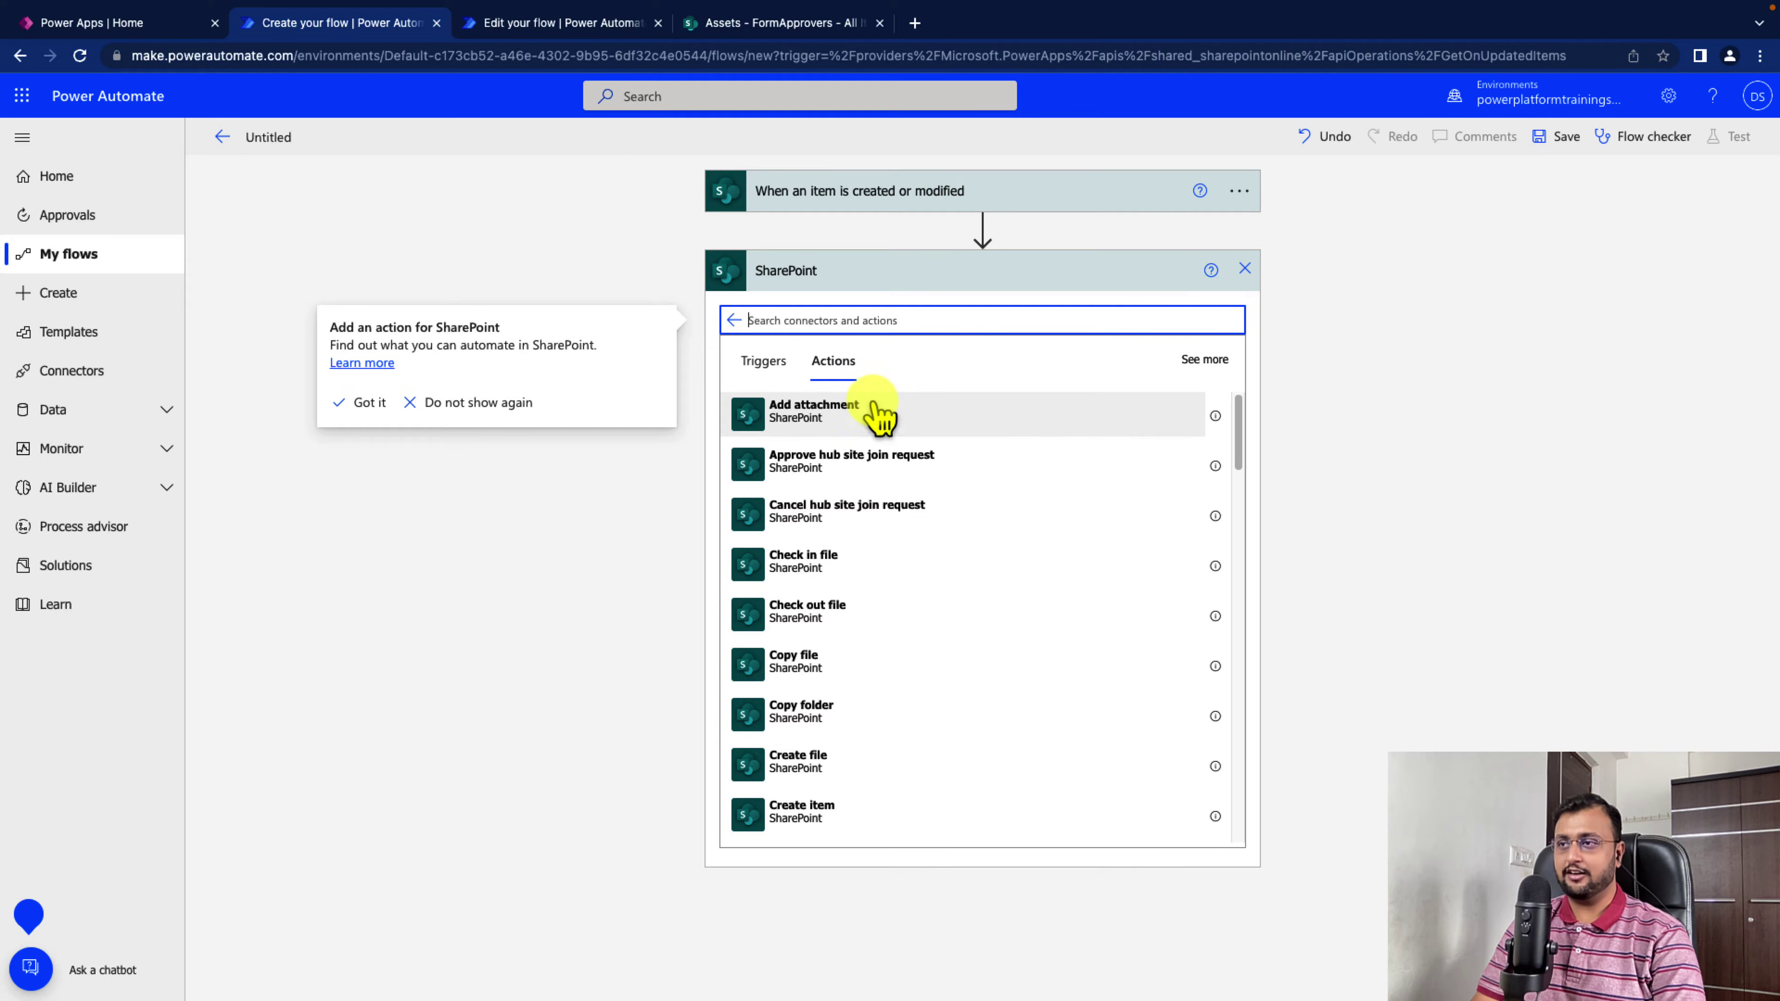
{"action": "scroll", "coordinate": [1234, 435], "scroll_direction": "down", "scroll_amount": 5}
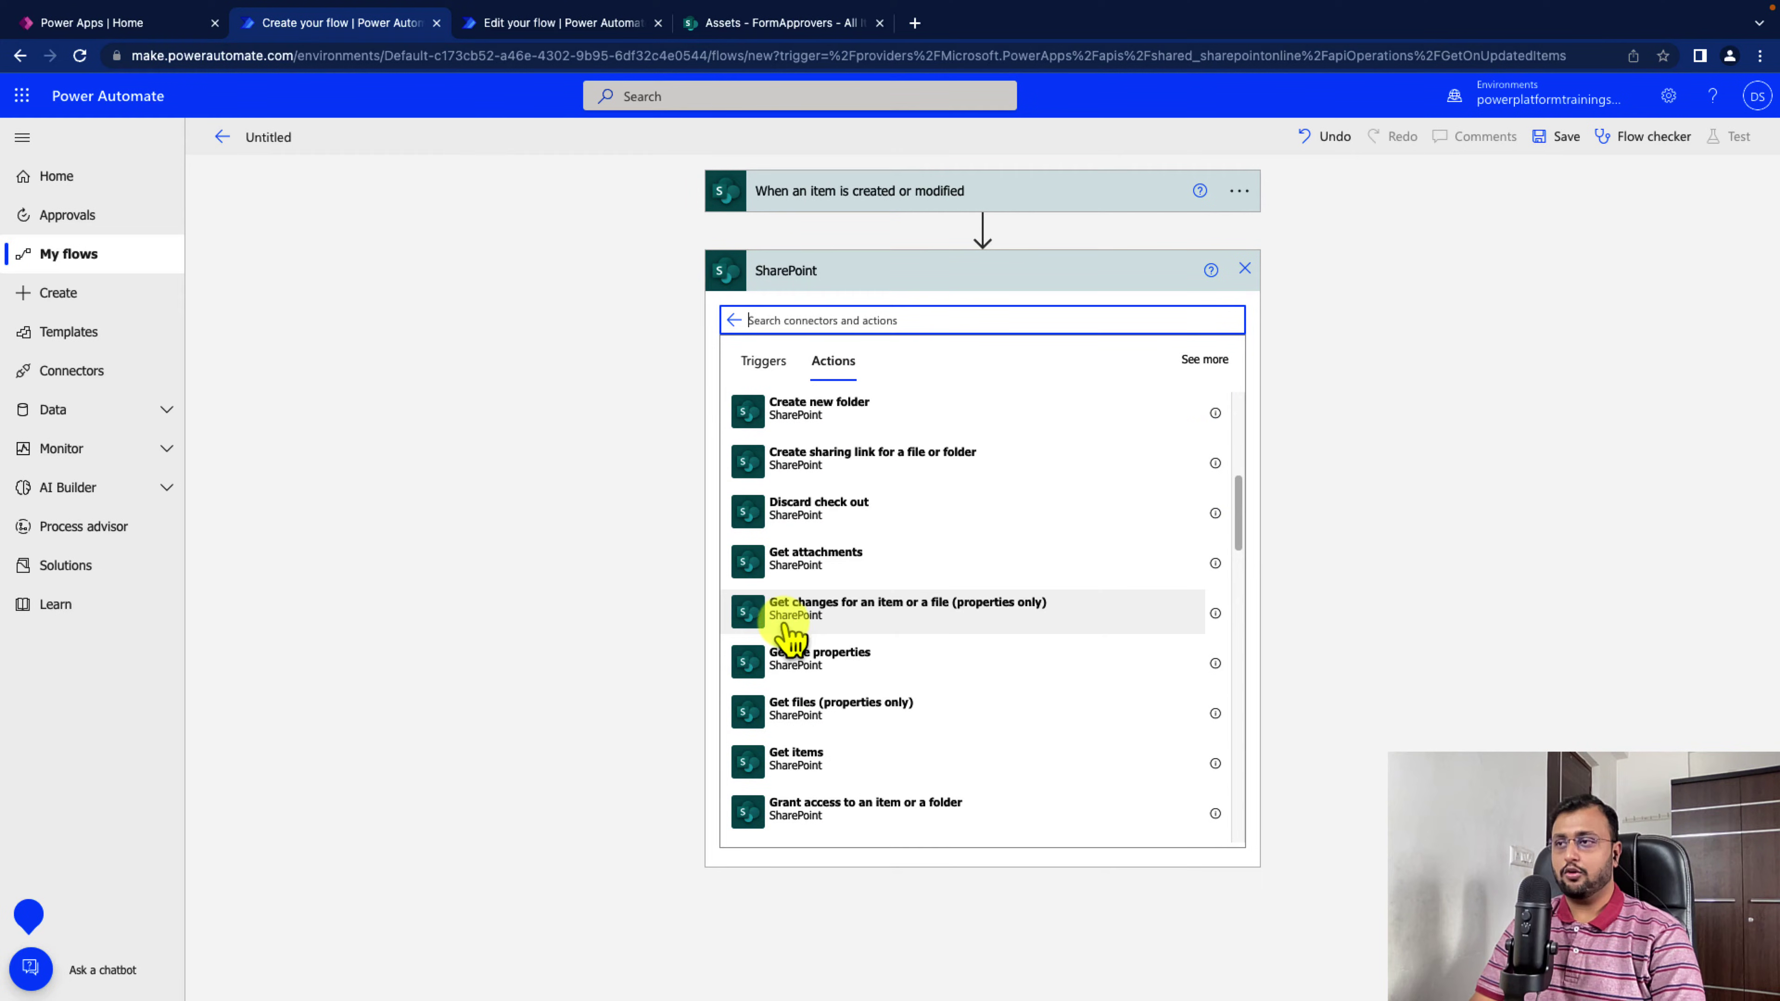
Add 'Get changes for an item or a file' targeting the Assets site's FormApprovers list
{"action": "left_click", "coordinate": [954, 616]}
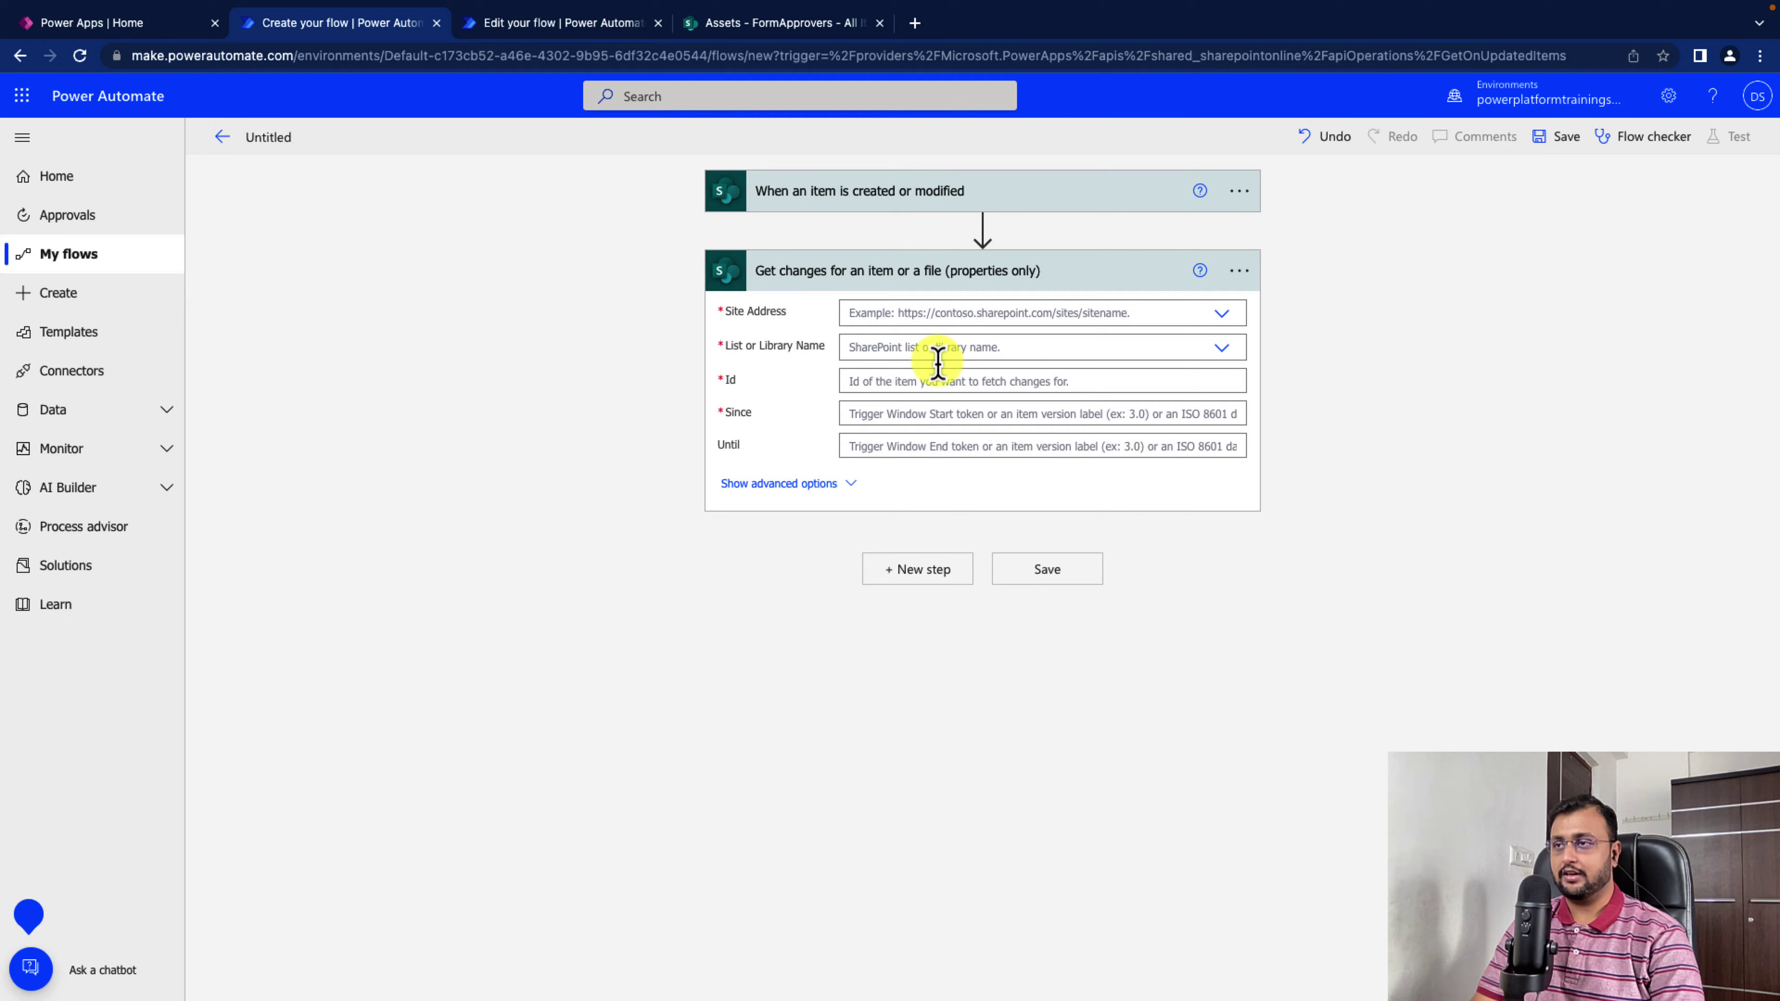
{"action": "left_click", "coordinate": [1170, 313]}
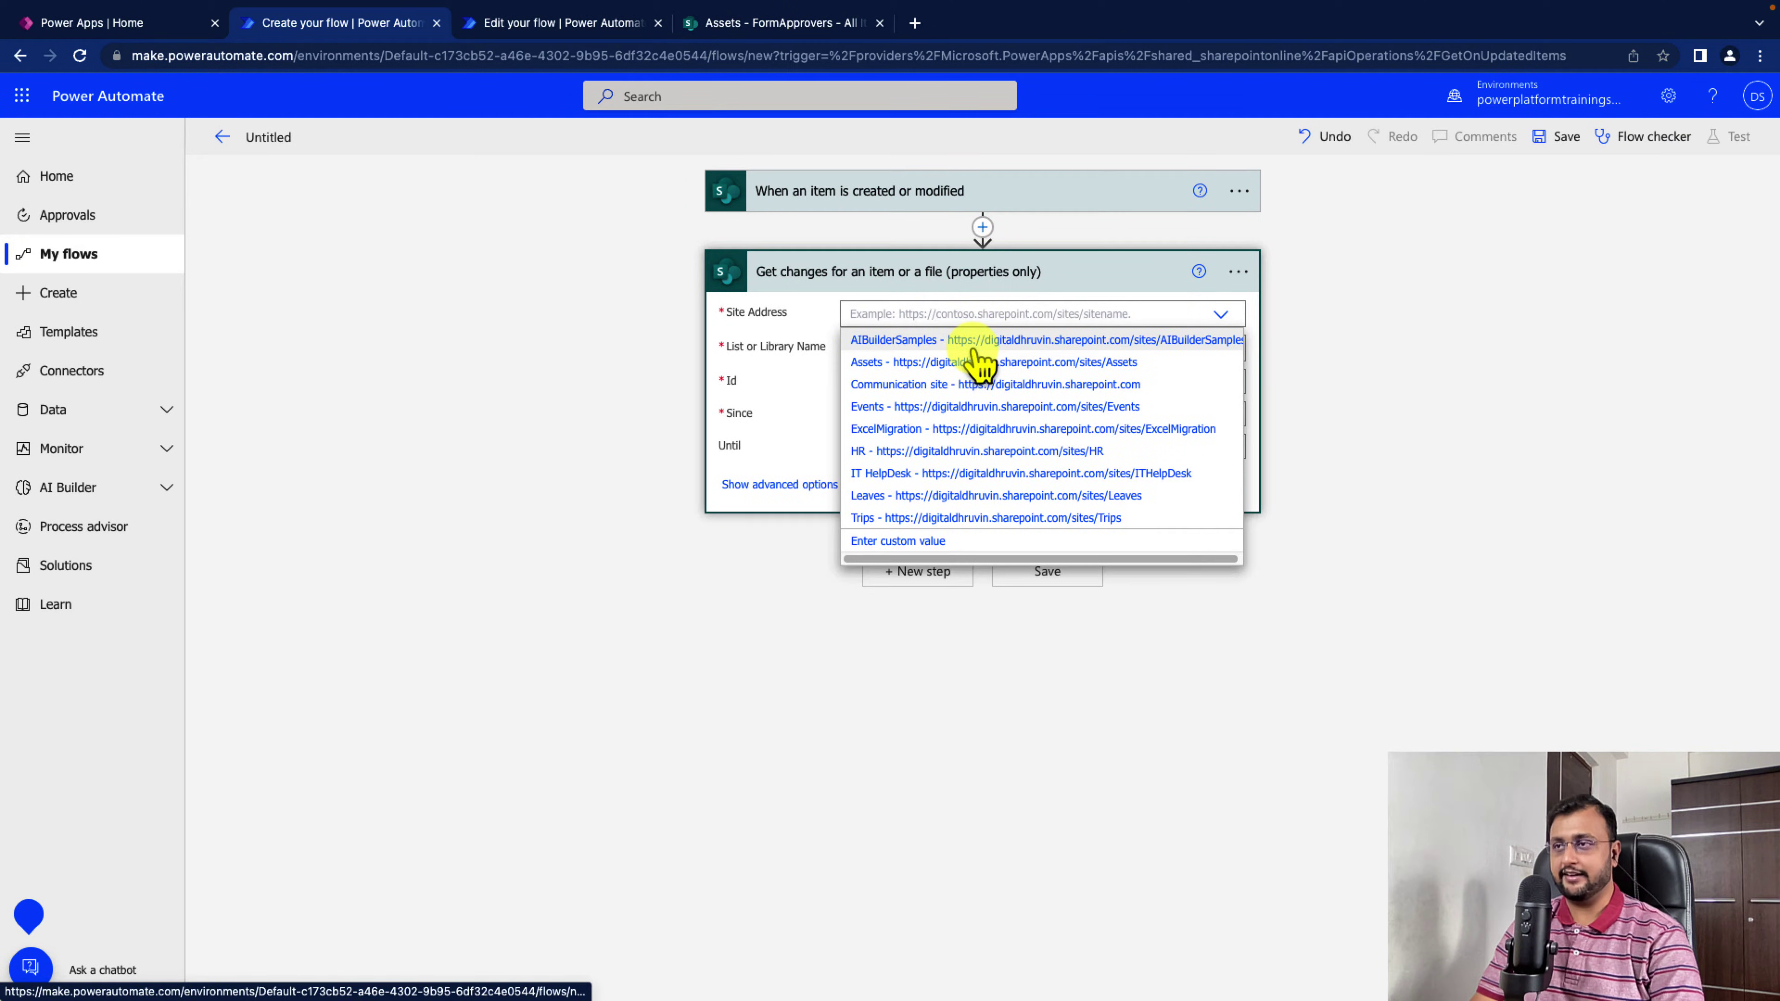
{"action": "left_click", "coordinate": [982, 362]}
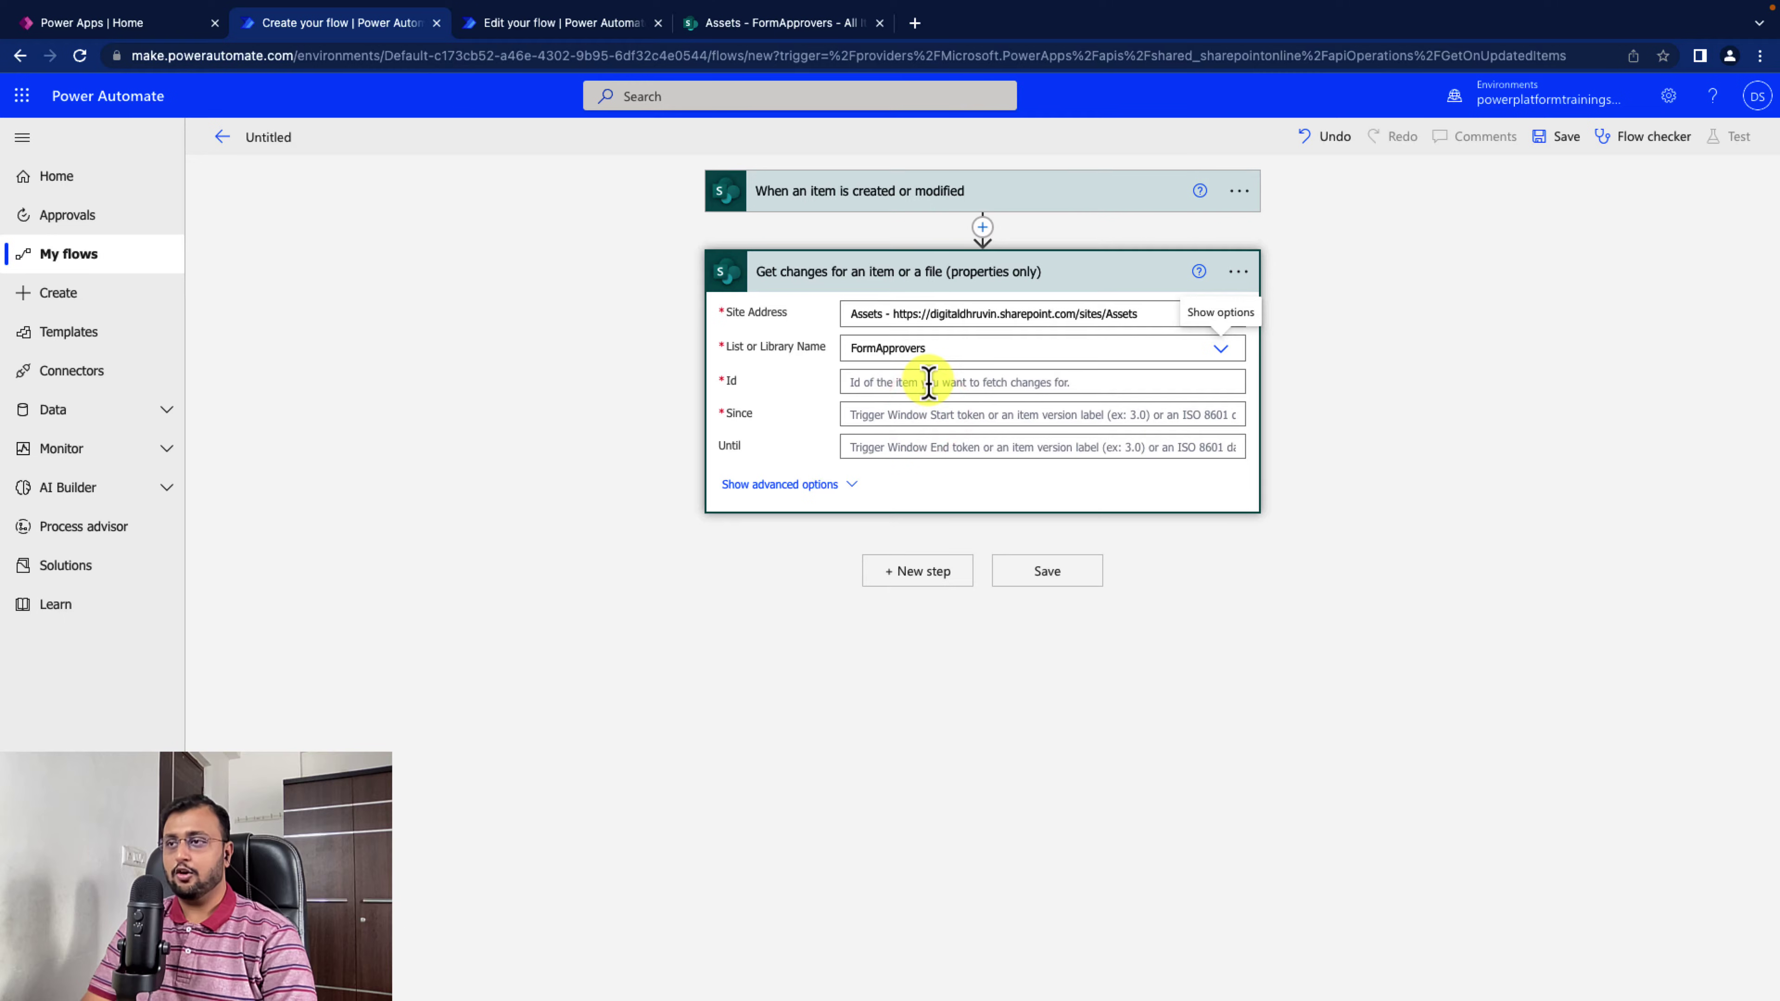
{"action": "left_click", "coordinate": [929, 382]}
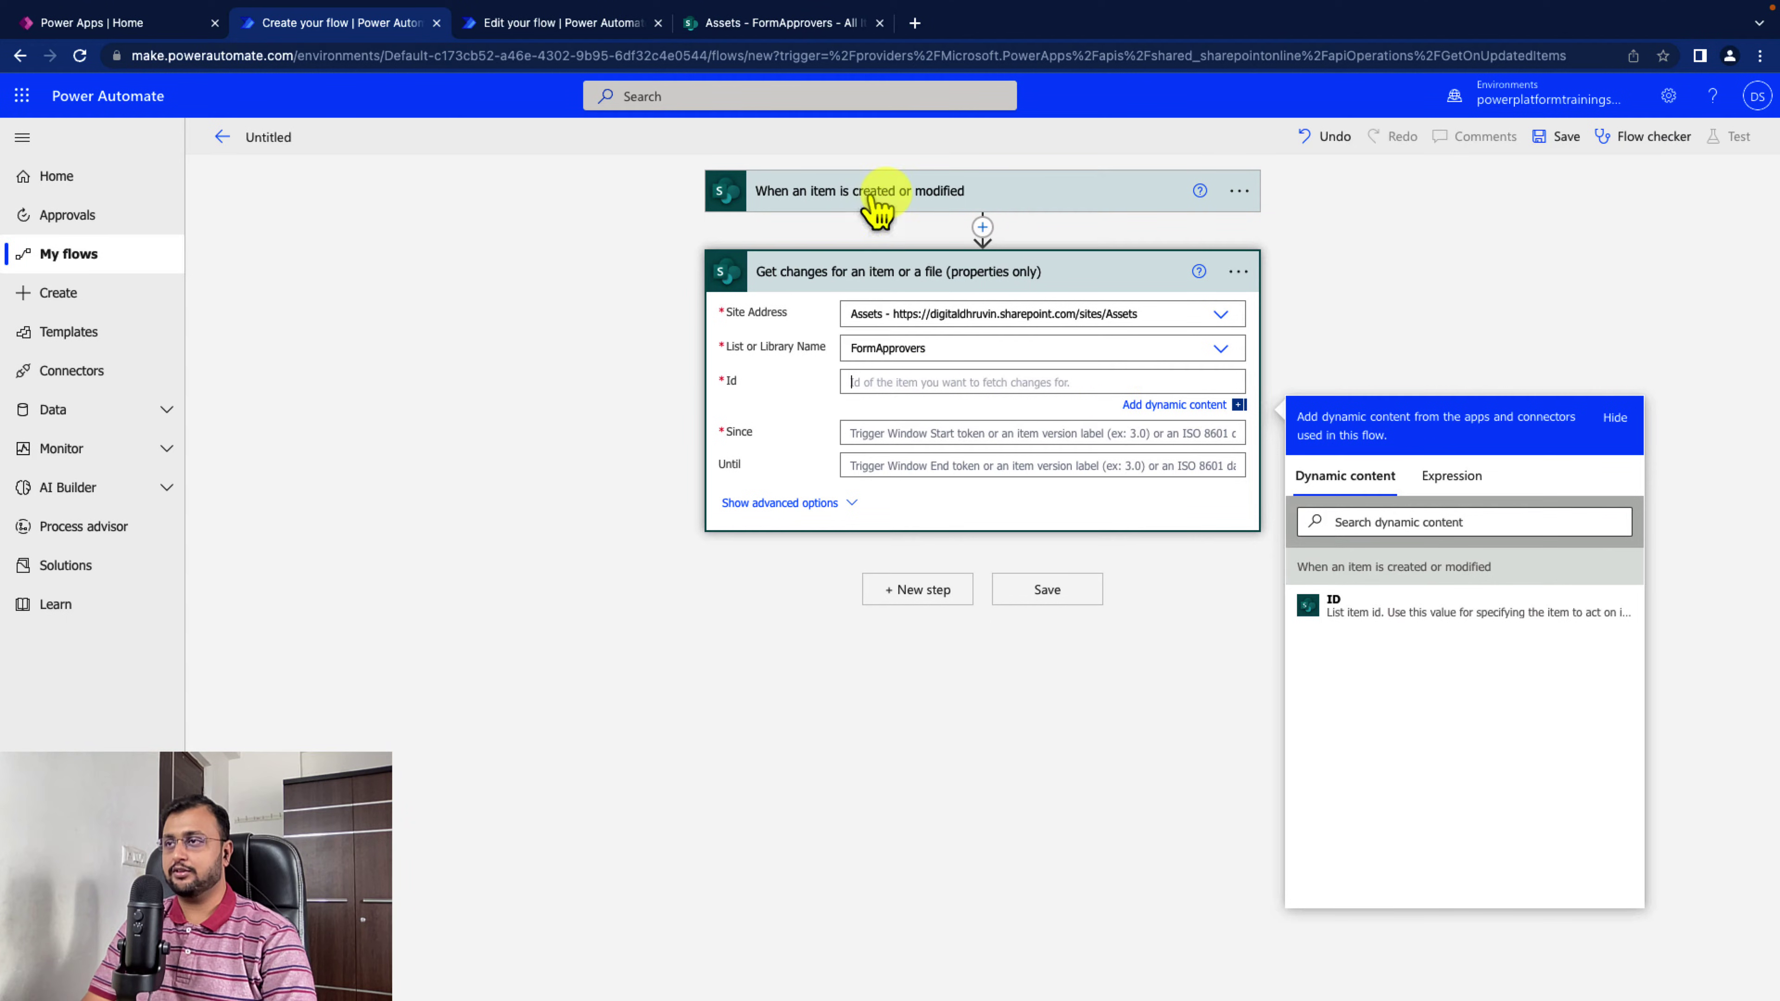
Fill Id with ID, Since with Trigger Window Start Token, Until with Trigger Window End Token
{"action": "left_click", "coordinate": [1368, 614]}
{"action": "left_click", "coordinate": [955, 438]}
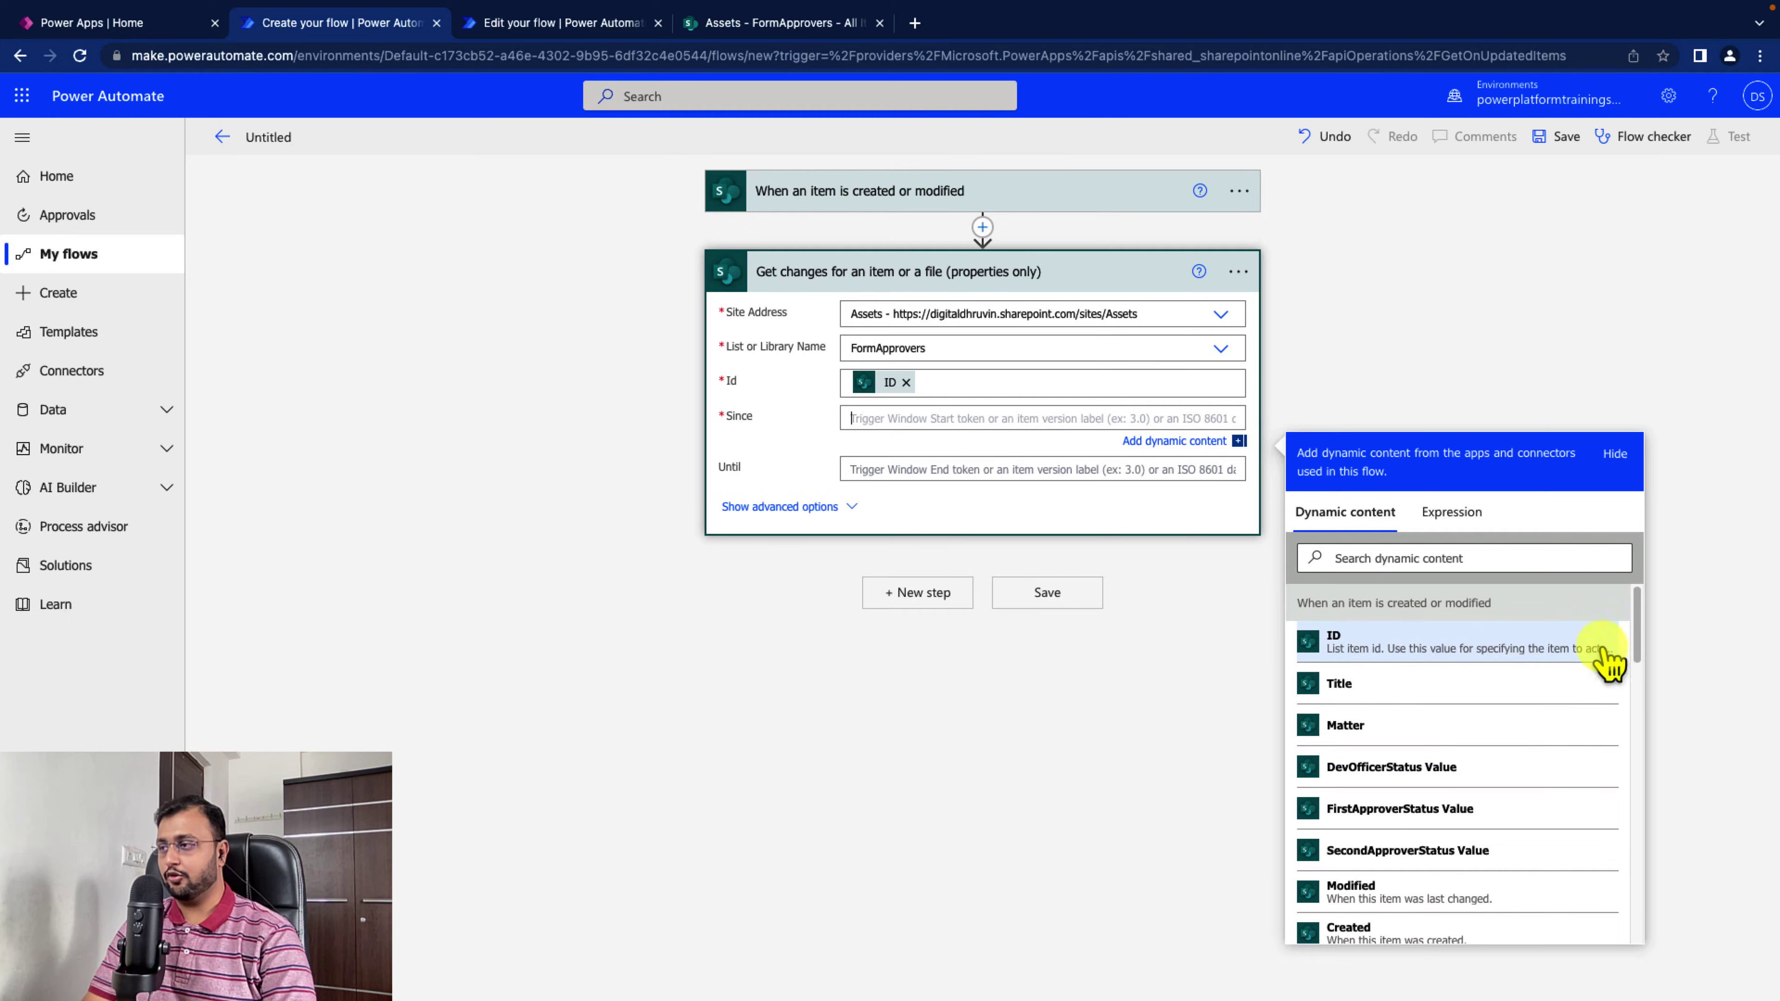
{"action": "left_click_drag", "start_coordinate": [1637, 615], "coordinate": [1640, 926]}
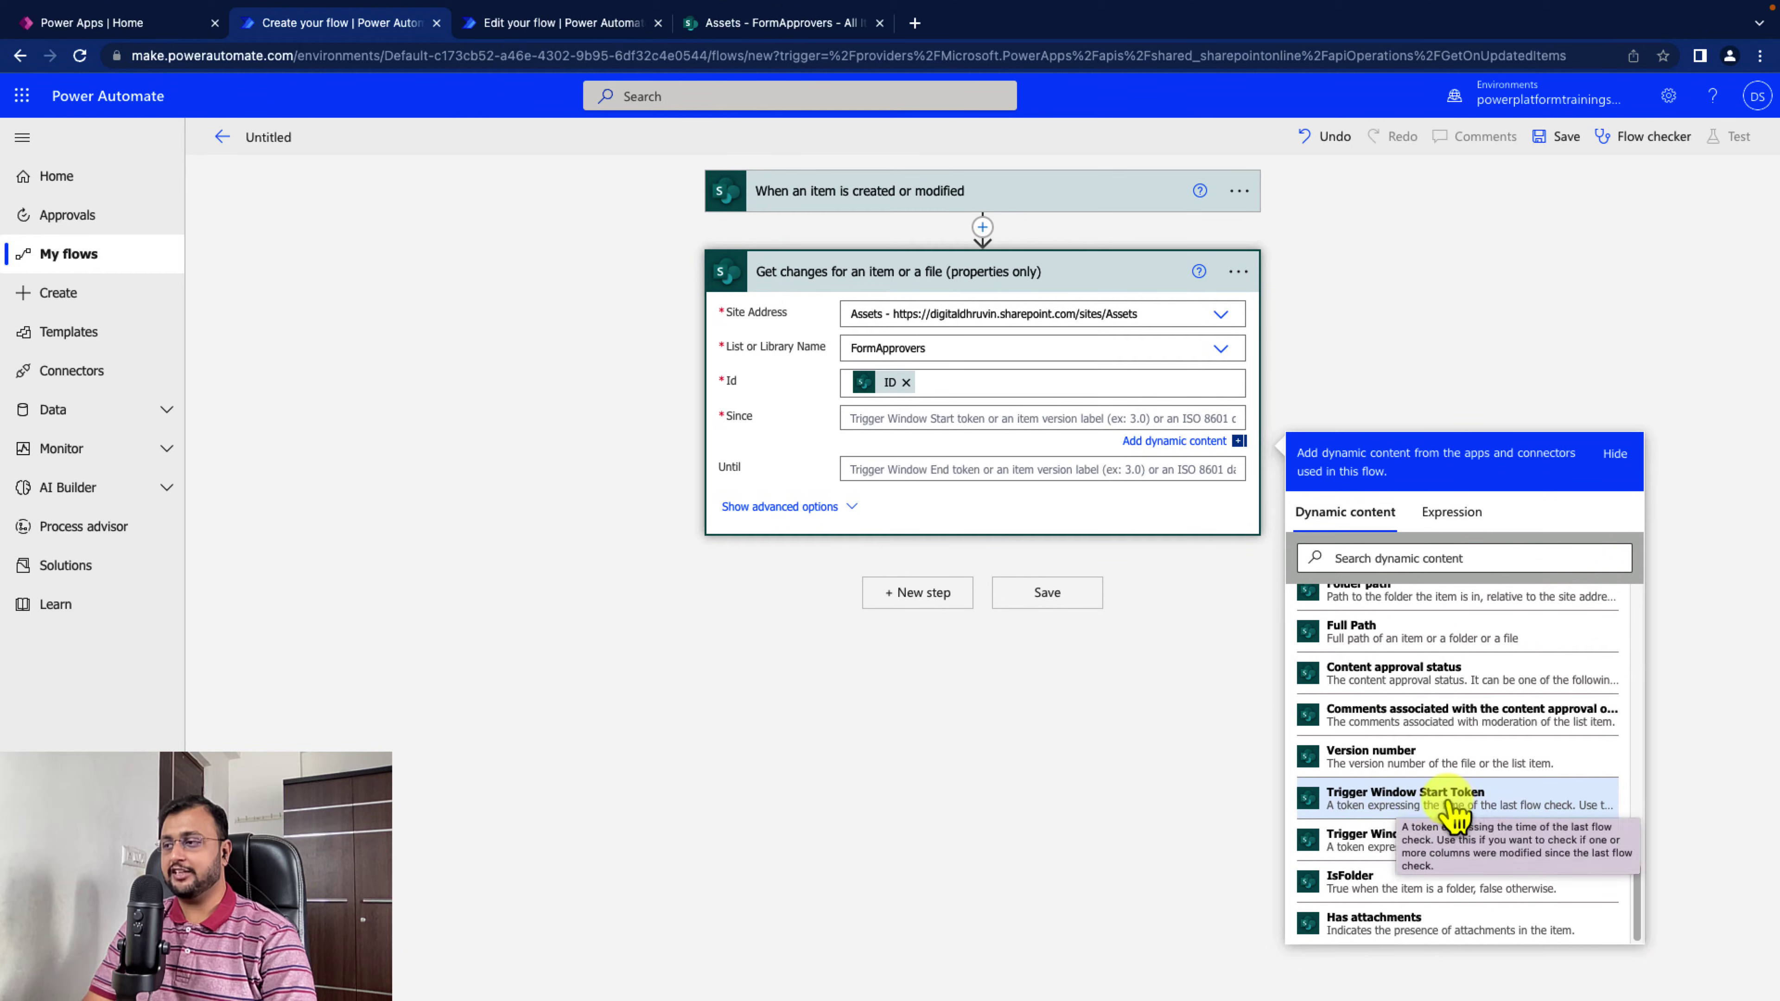
{"action": "left_click", "coordinate": [1463, 806]}
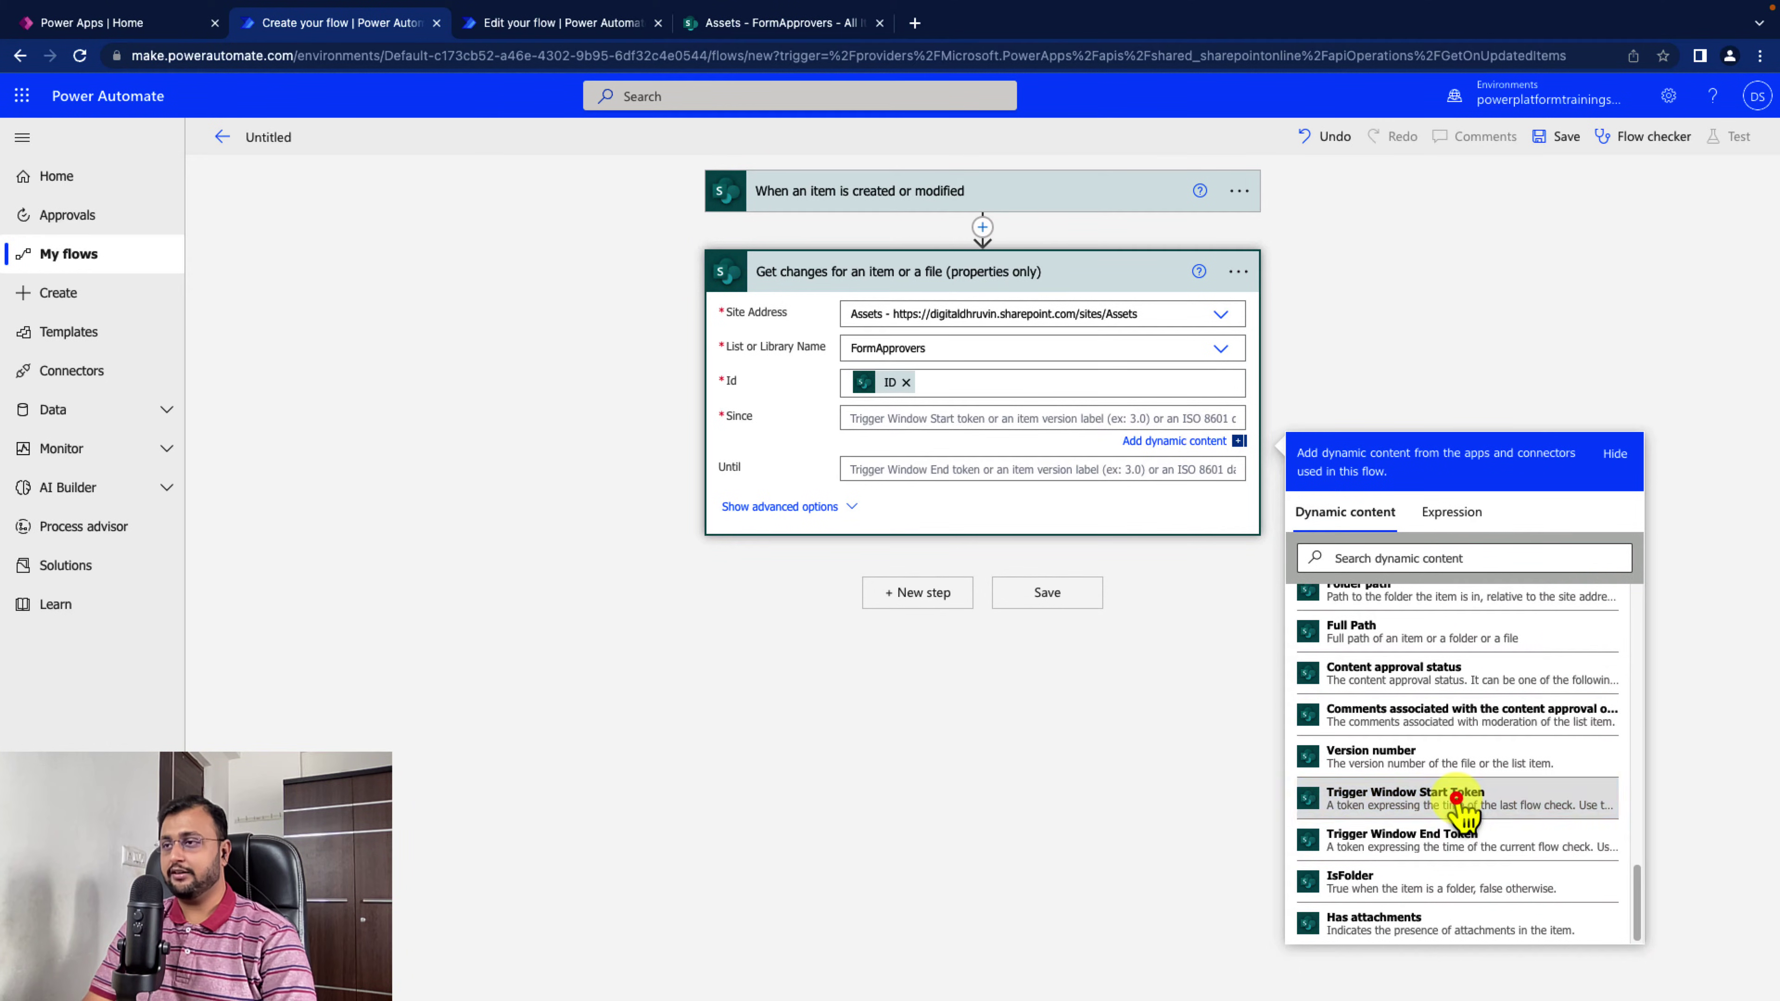
{"action": "left_click", "coordinate": [1026, 471]}
{"action": "scroll", "coordinate": [1527, 771], "scroll_direction": "down", "scroll_amount": 10}
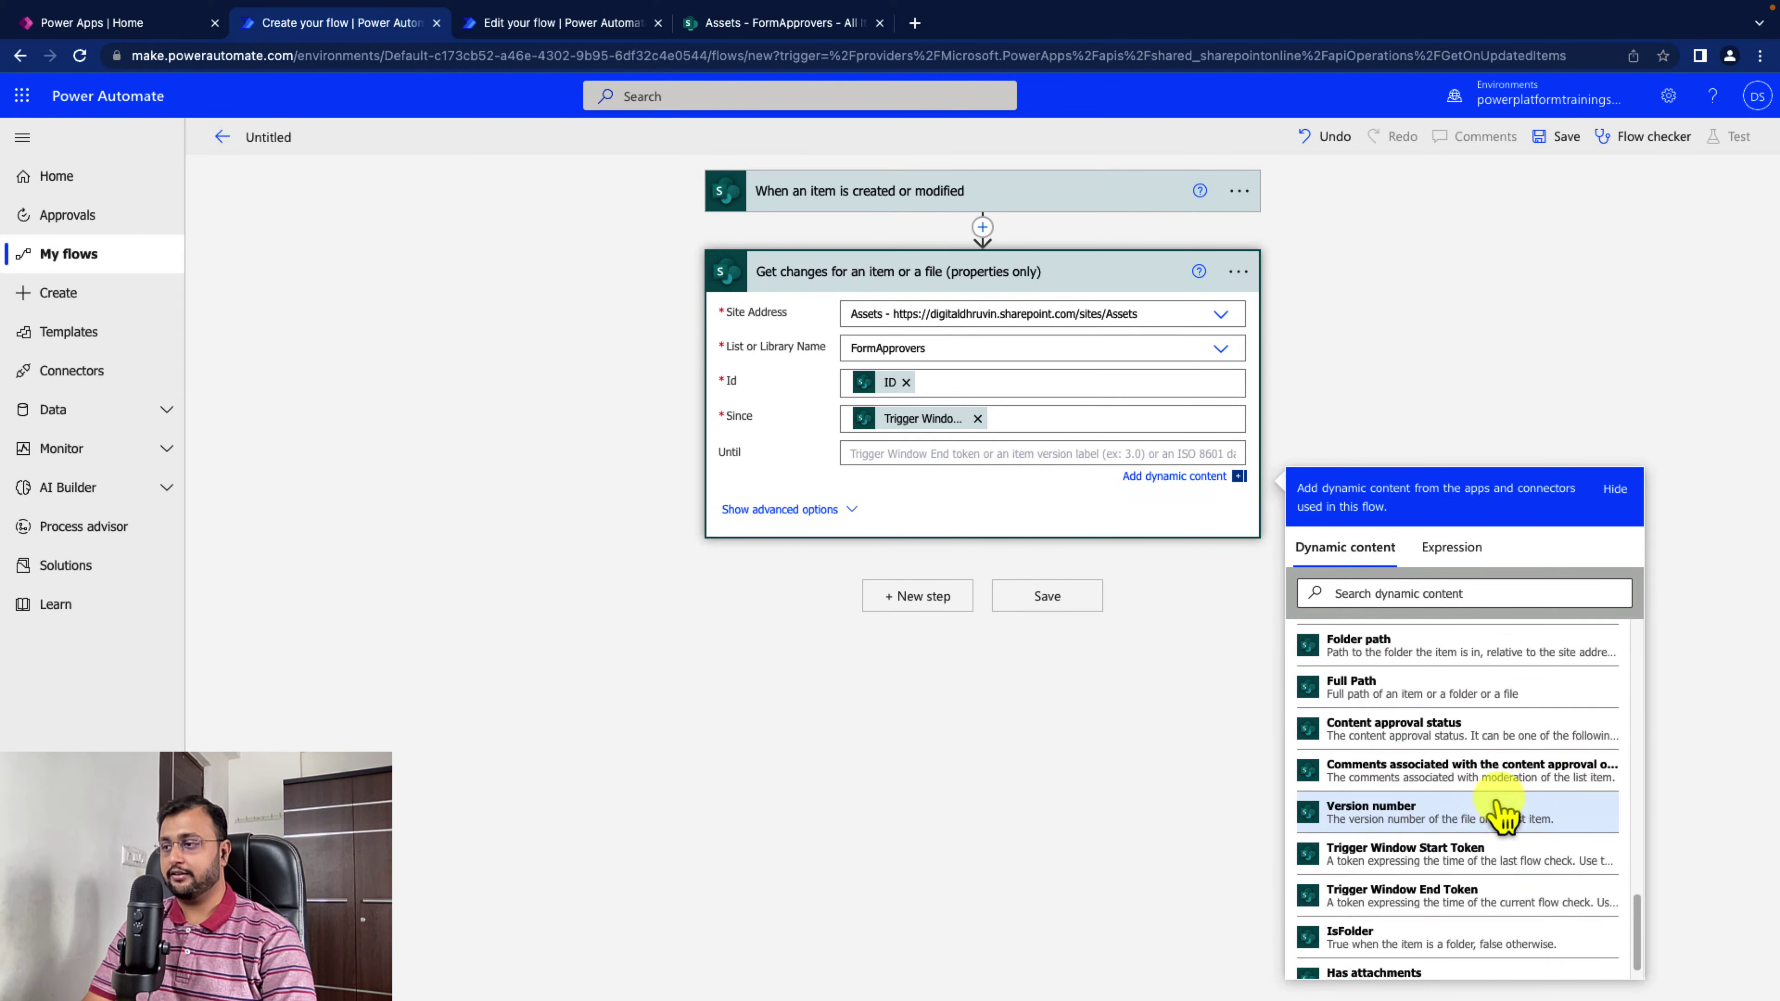
{"action": "left_click", "coordinate": [1460, 904]}
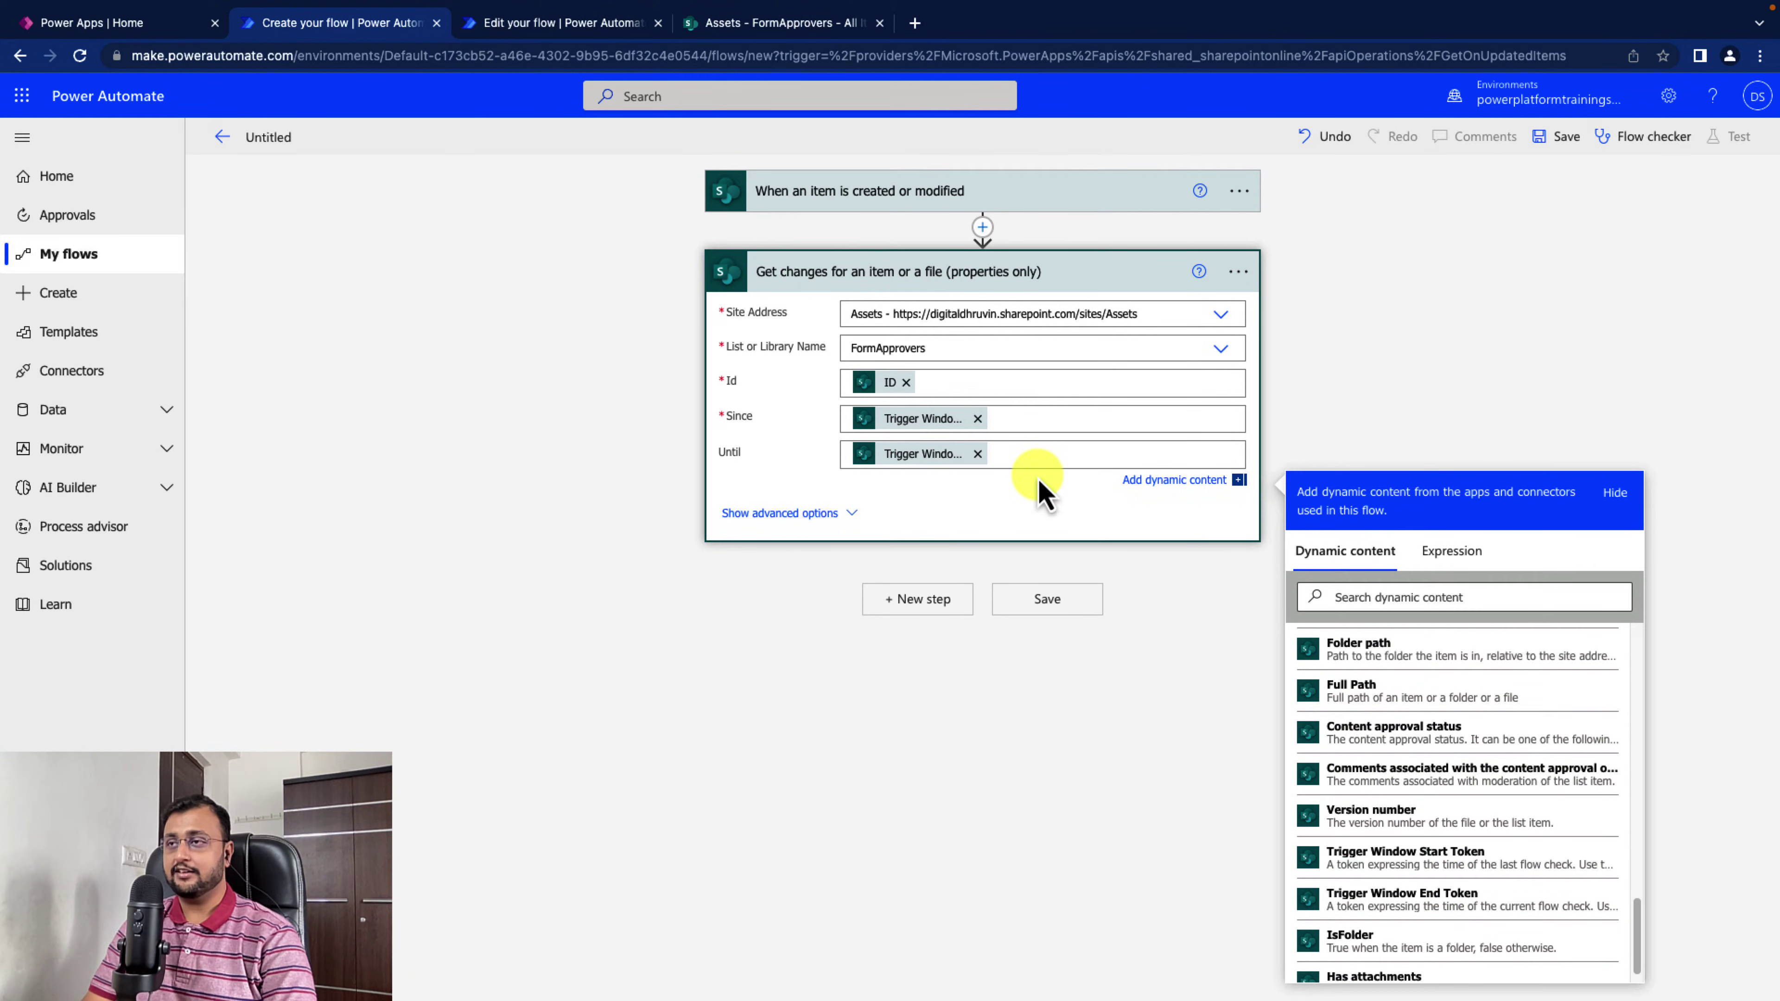
Review the Get changes action and glance at the FormApprovers list in SharePoint
{"action": "left_click", "coordinate": [904, 598]}
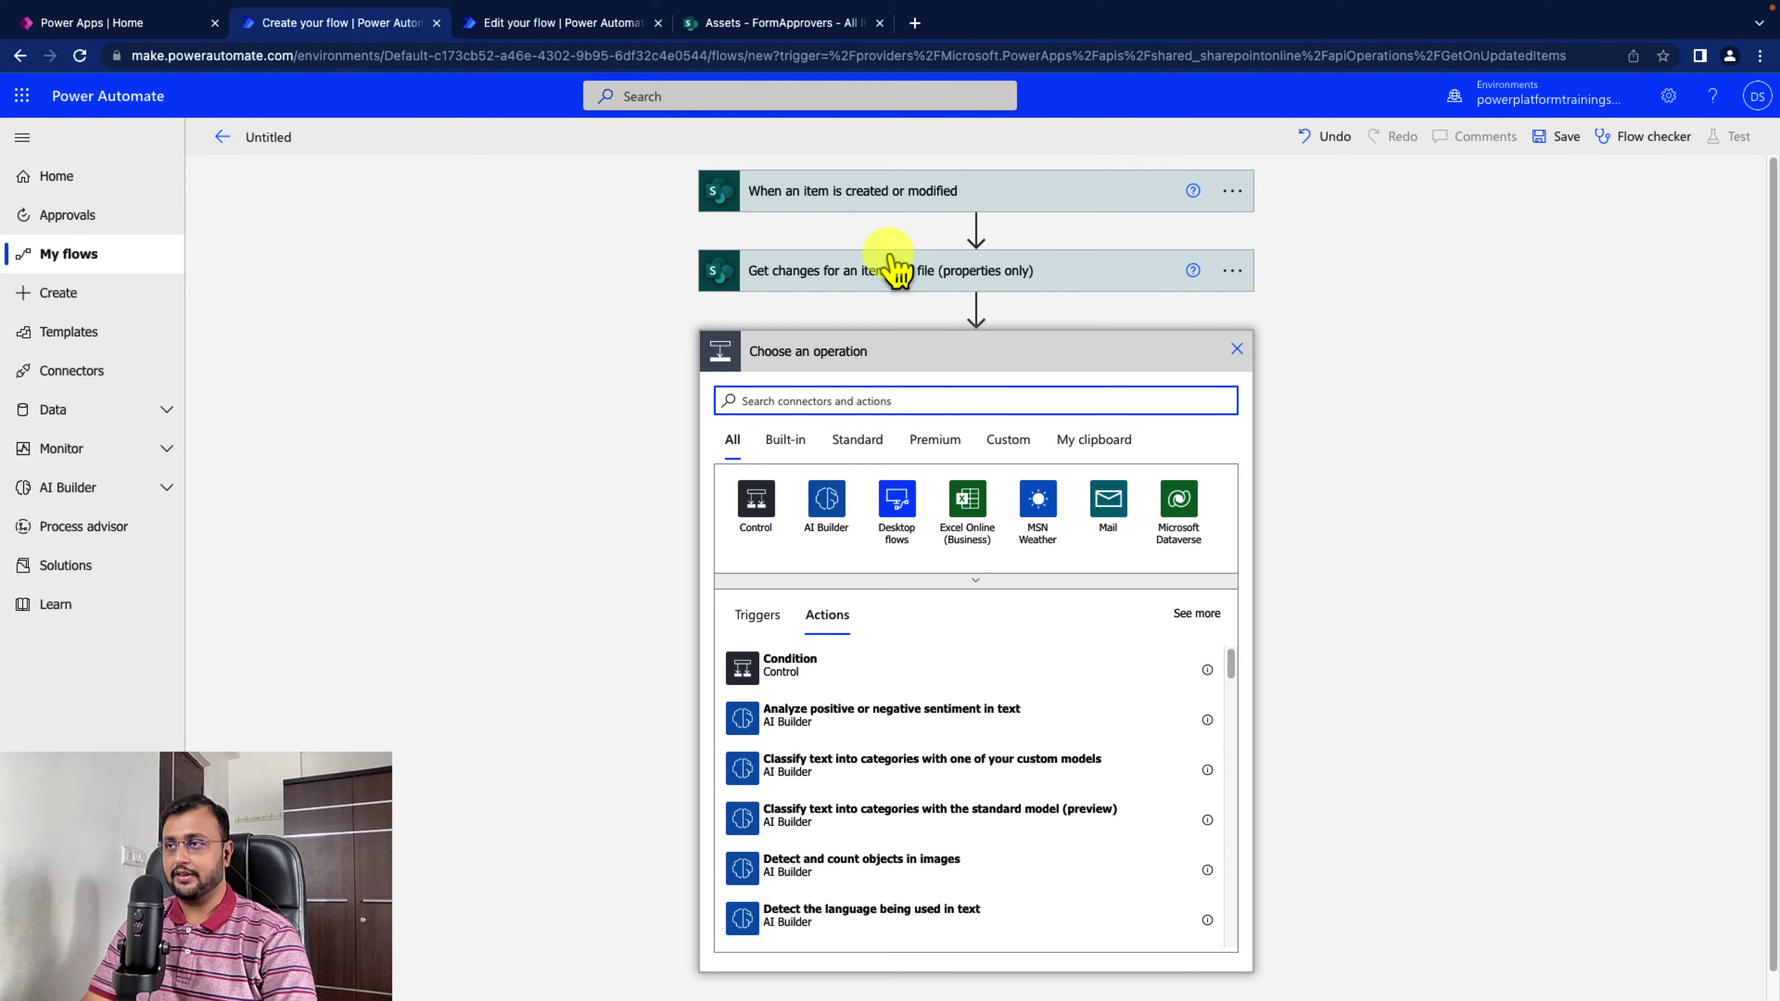
{"action": "left_click", "coordinate": [895, 271]}
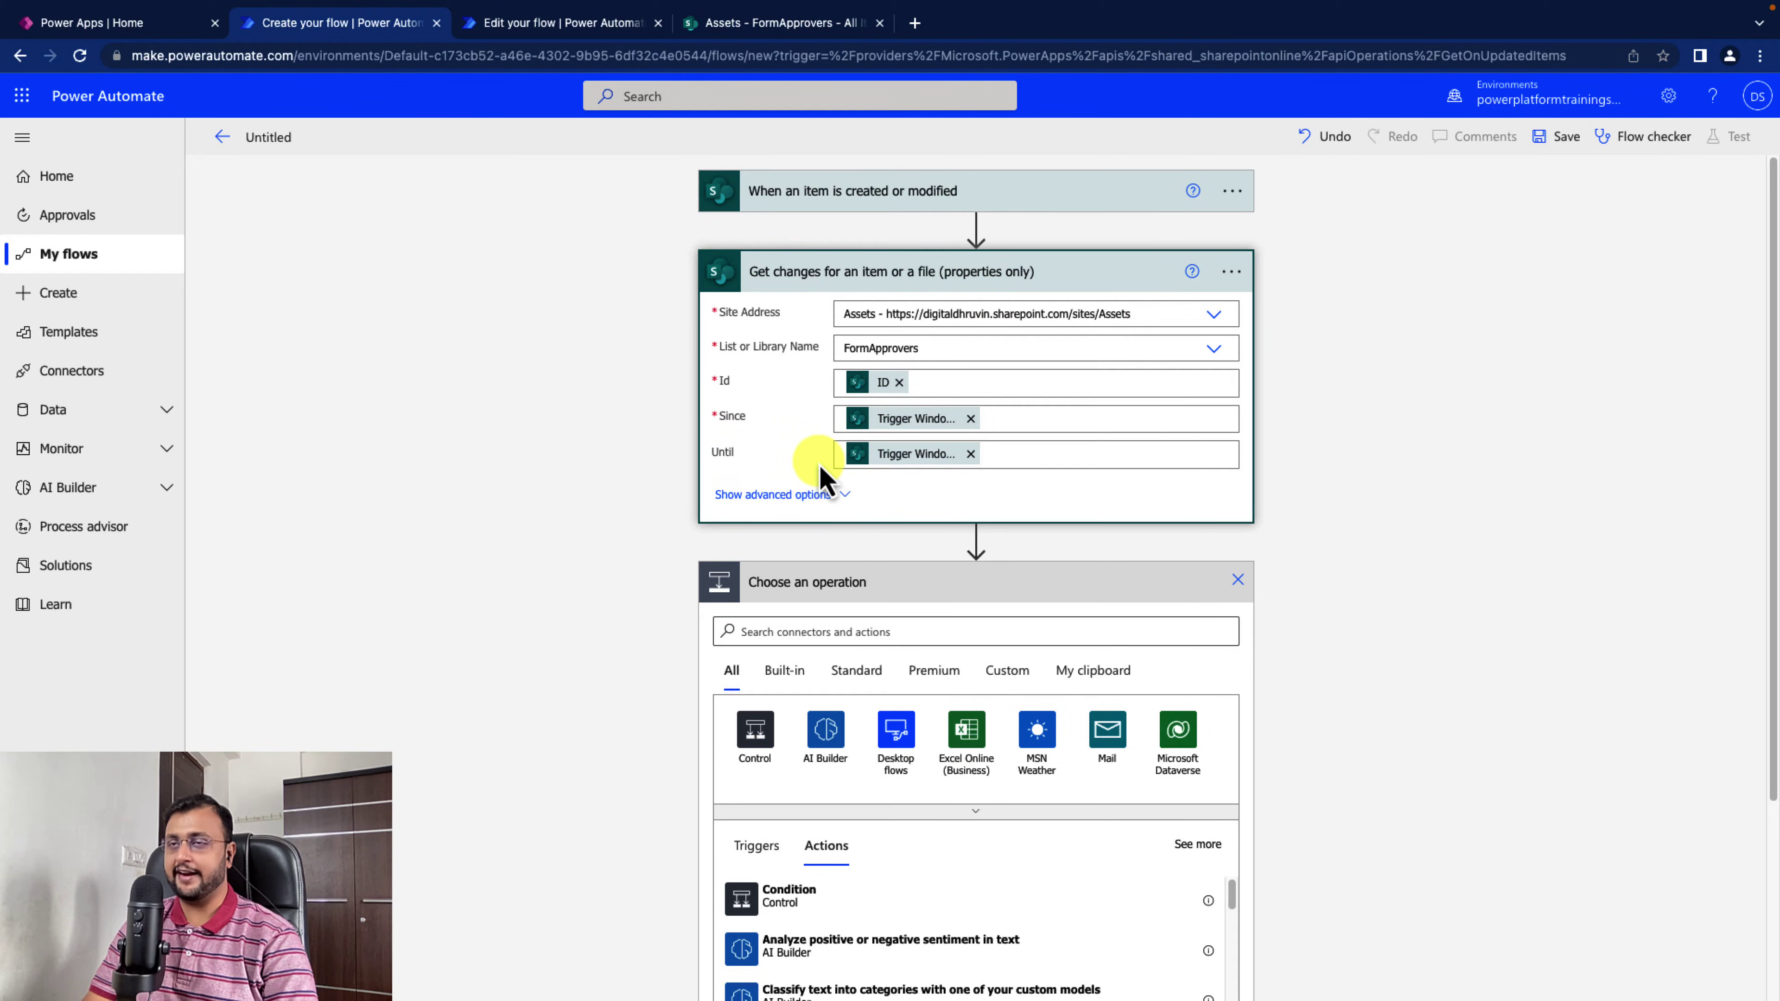
{"action": "left_click", "coordinate": [812, 20]}
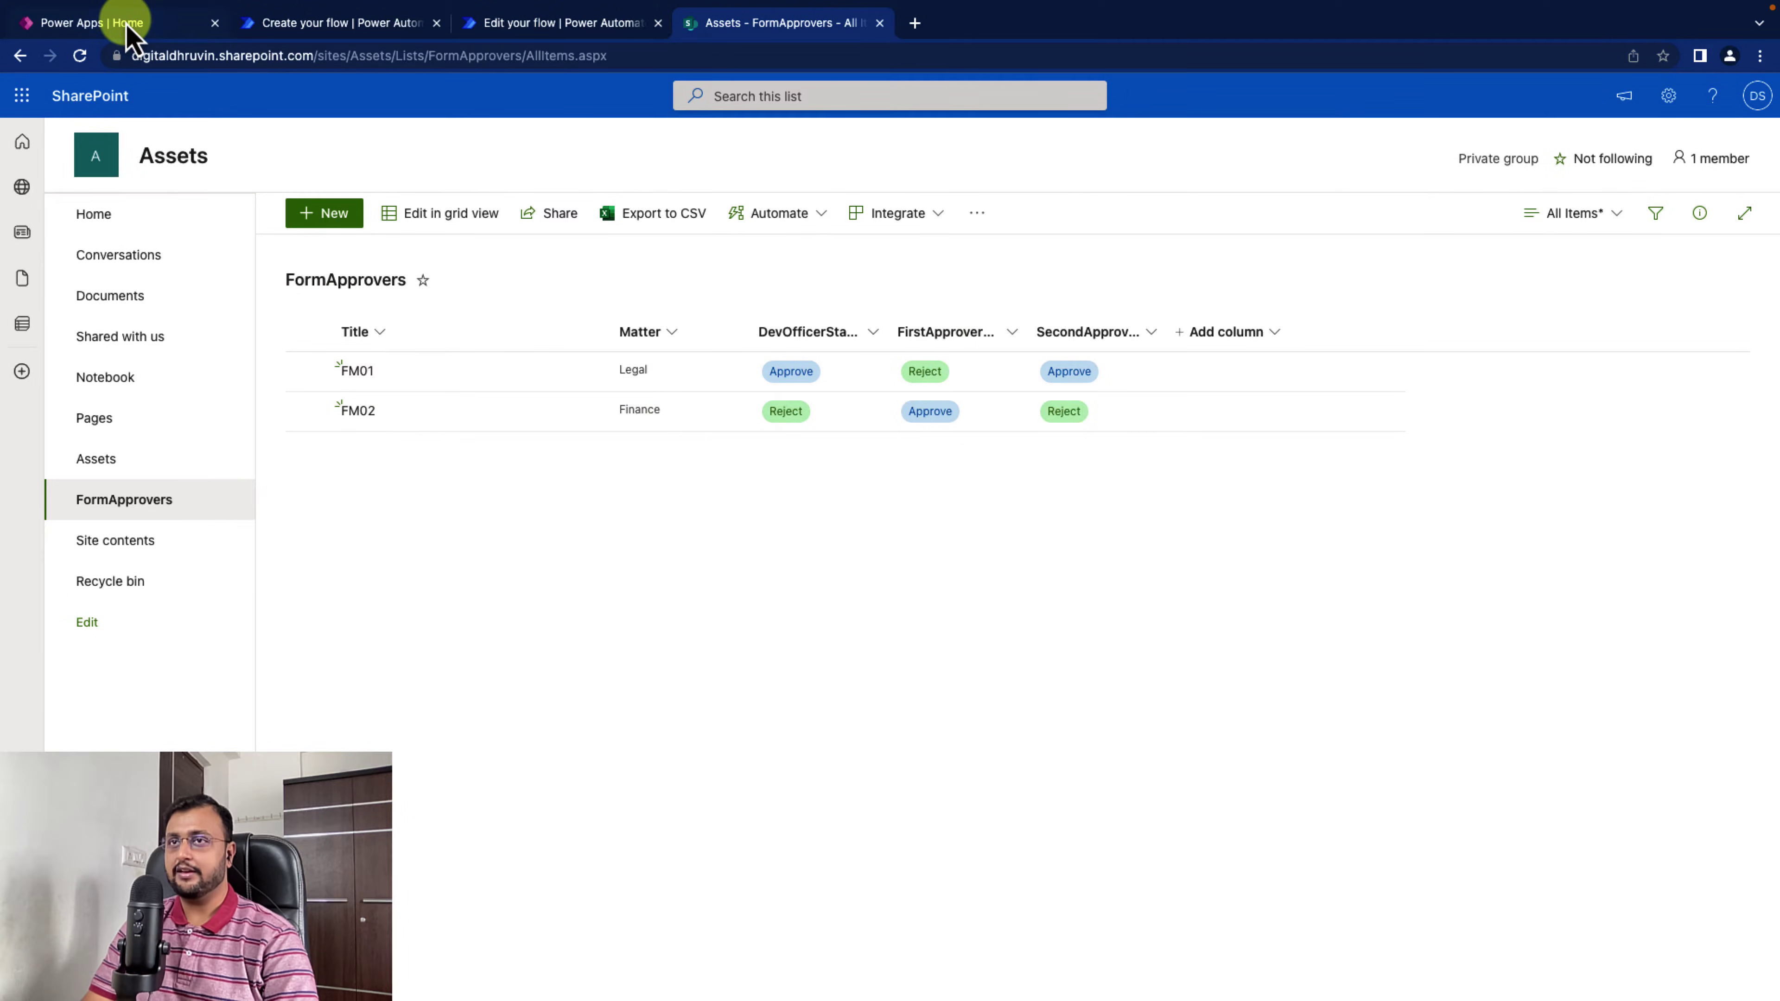
{"action": "left_click", "coordinate": [336, 22]}
{"action": "scroll", "coordinate": [926, 637], "scroll_direction": "down", "scroll_amount": 1}
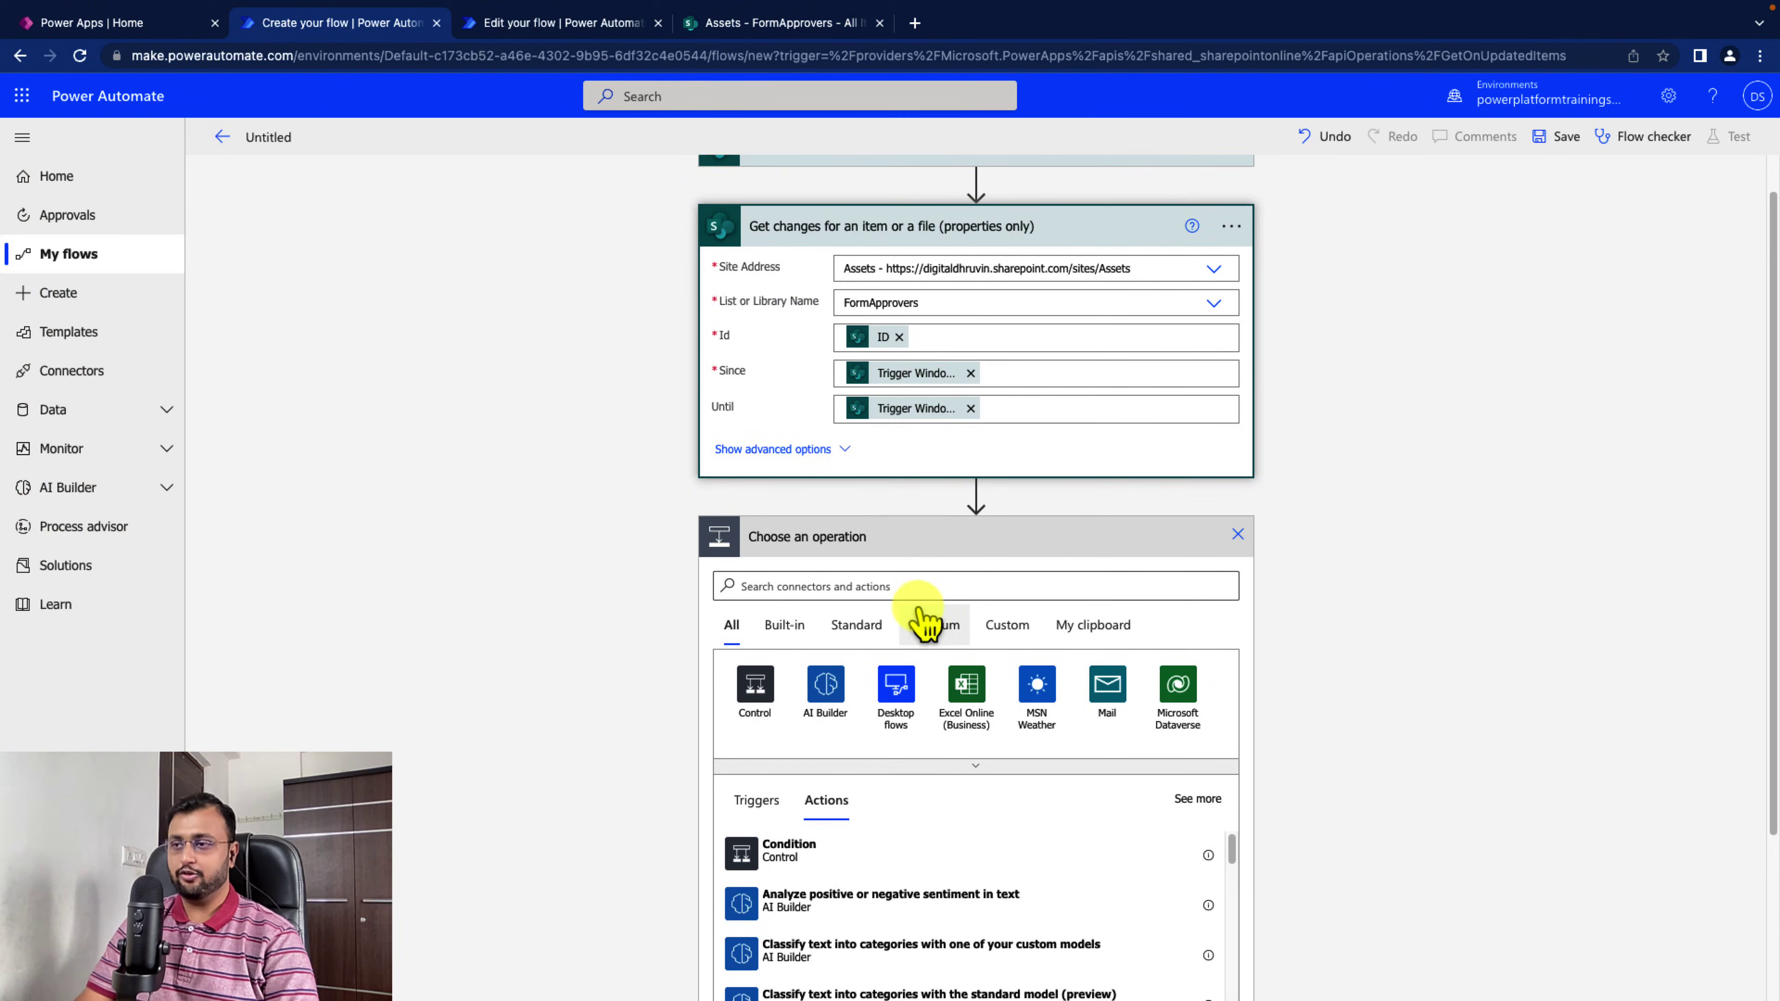
Add a Compose action whose Inputs hold Has Column Changed, then rename the untitled flow
{"action": "left_click", "coordinate": [926, 587]}
{"action": "type", "text": "com"}
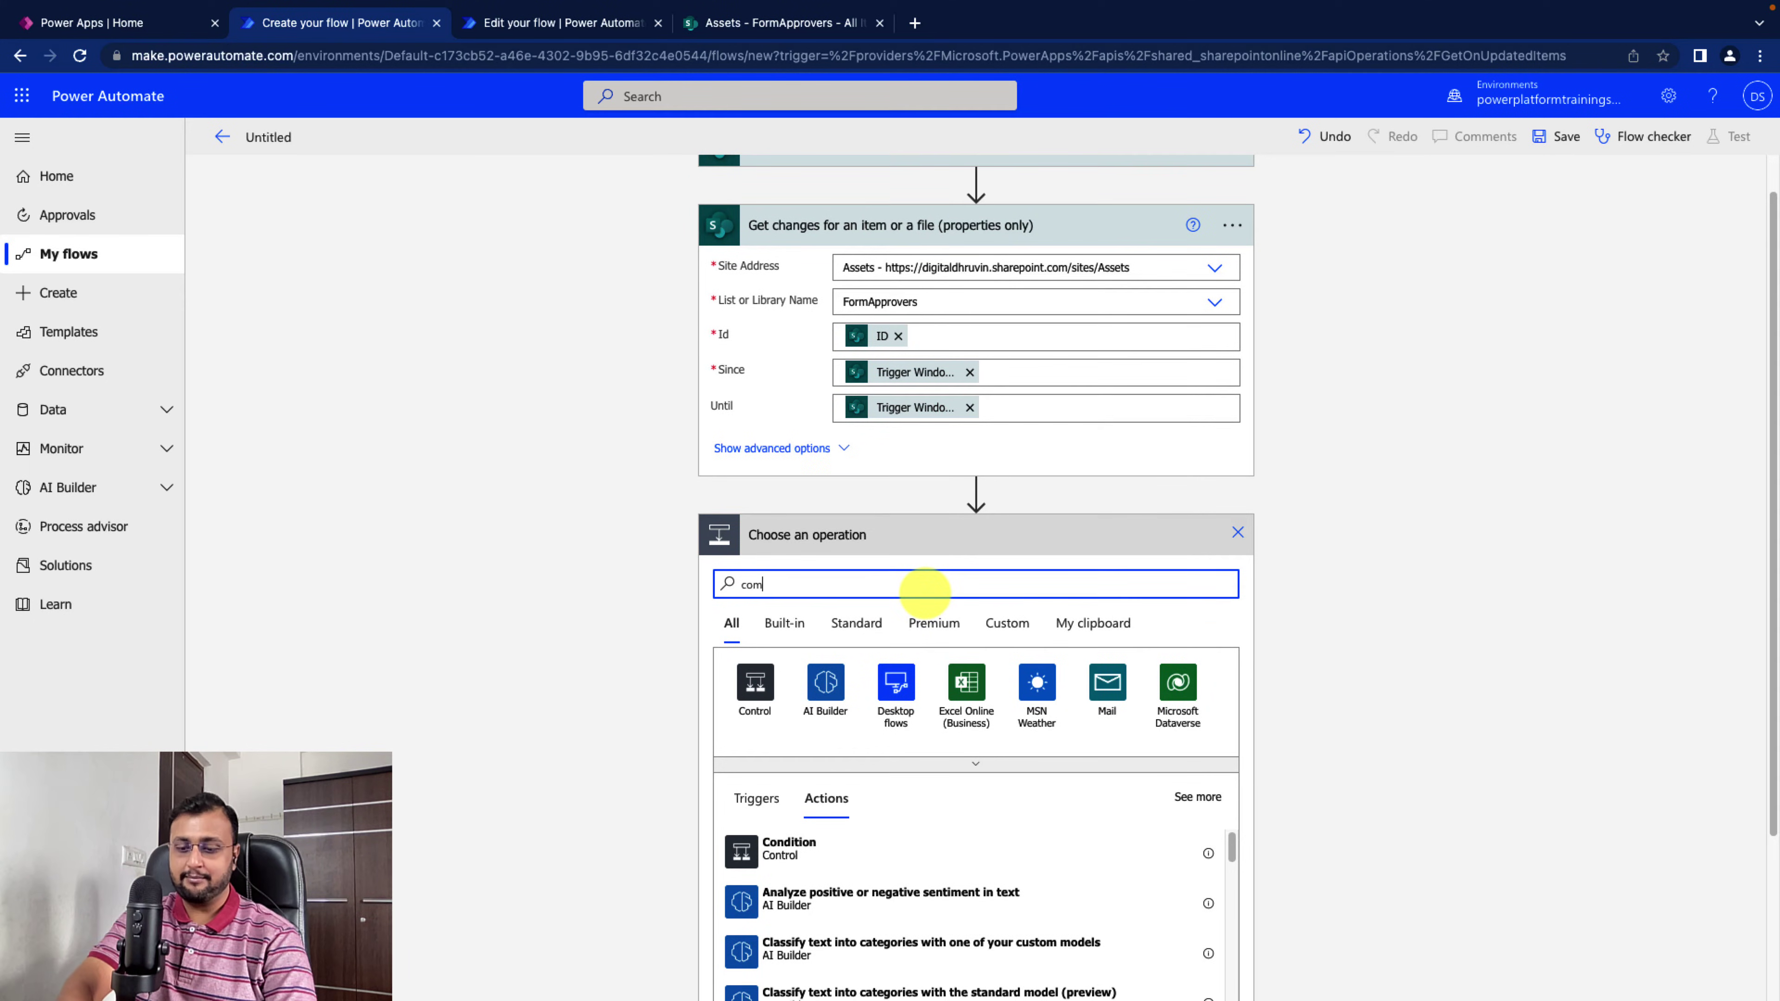
{"action": "type", "text": "pose"}
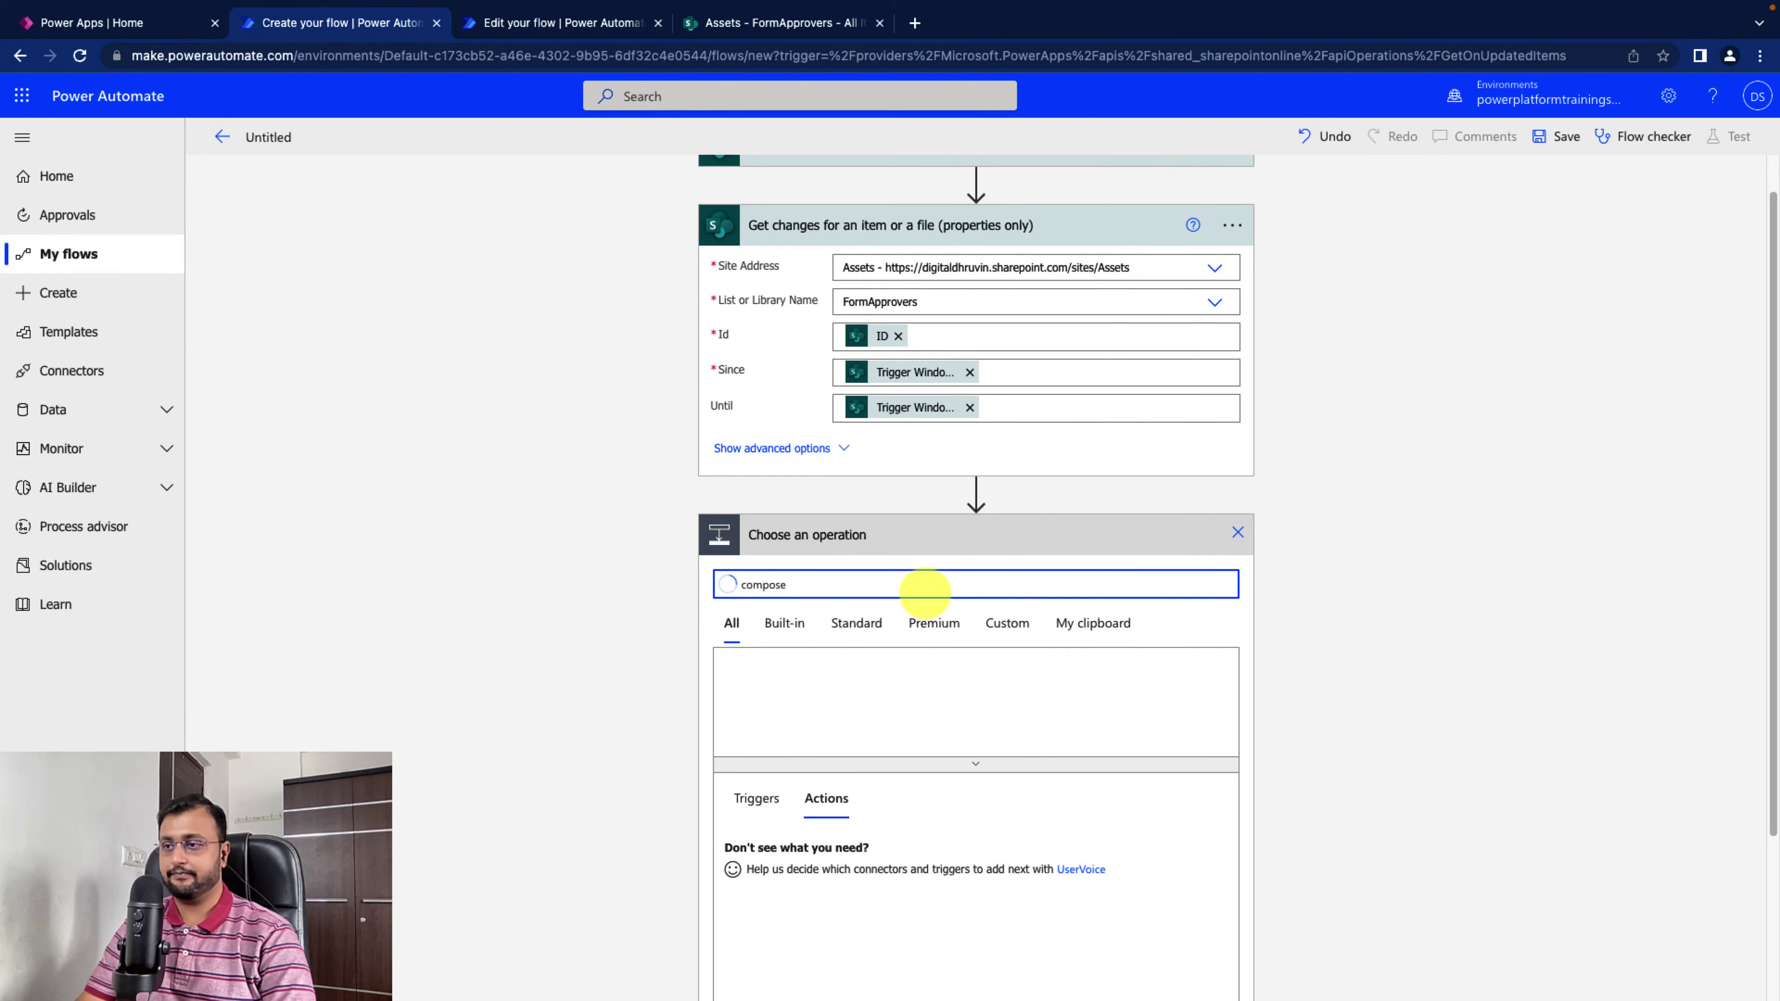
{"action": "left_click", "coordinate": [792, 848]}
{"action": "left_click", "coordinate": [960, 474]}
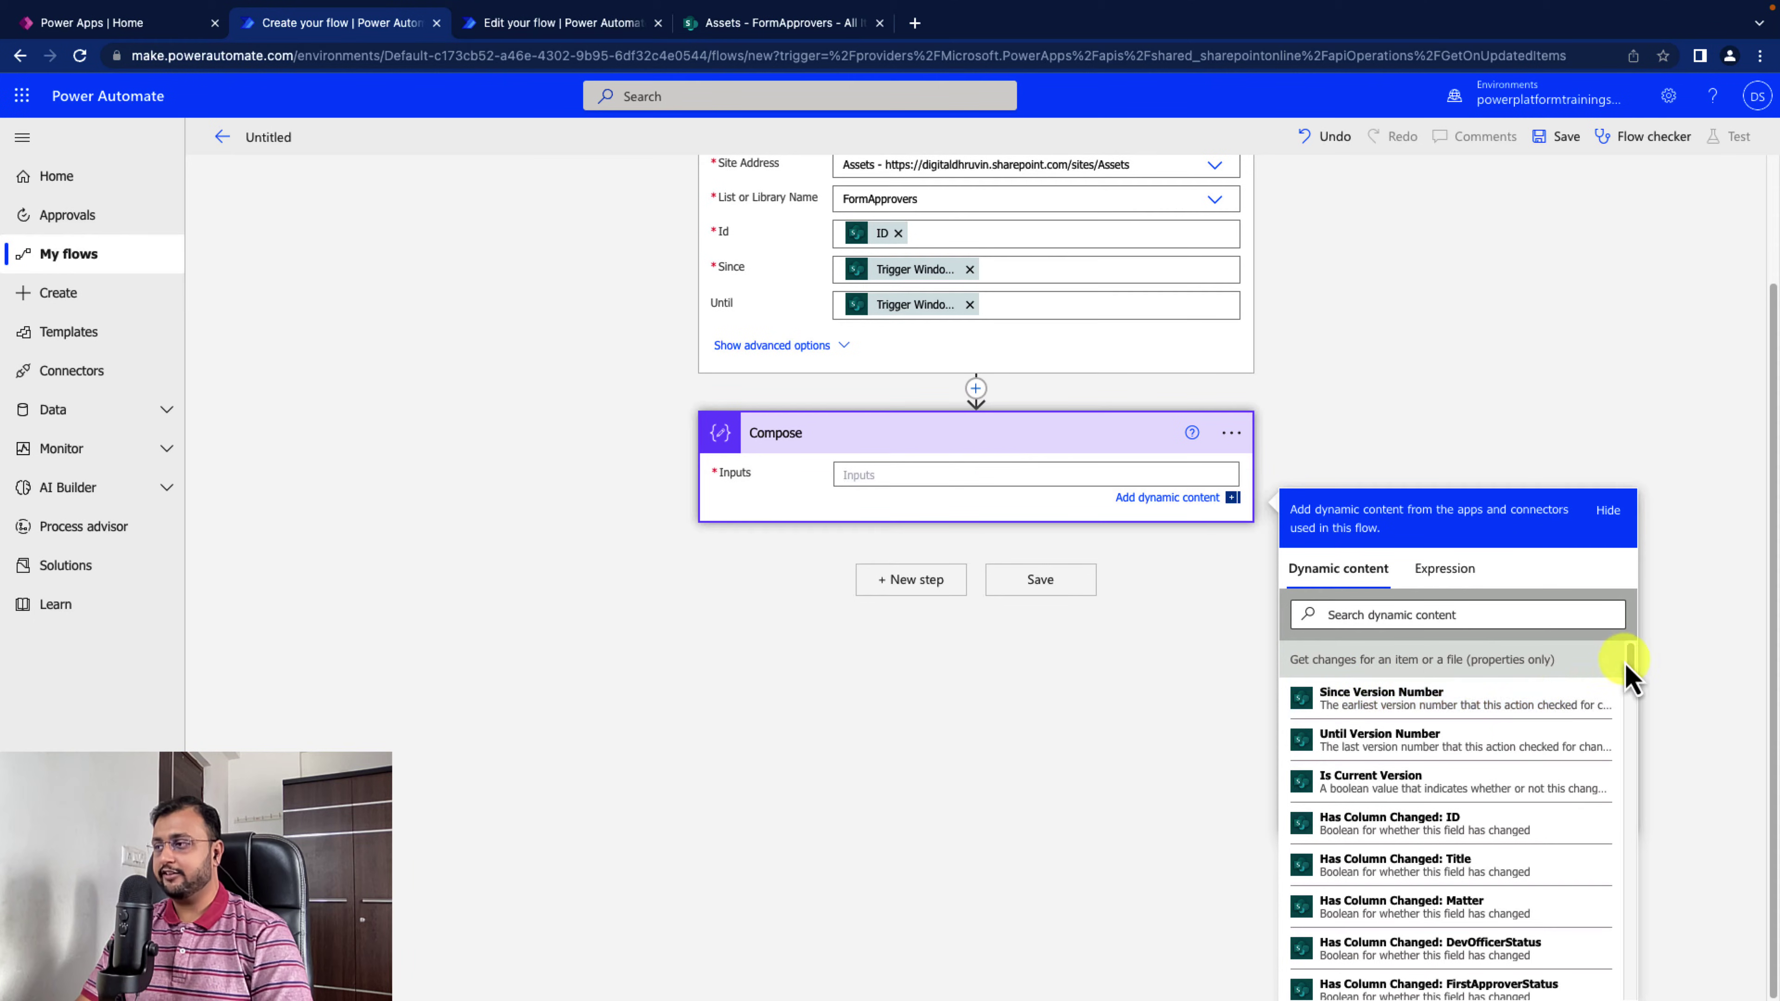
{"action": "left_click_drag", "start_coordinate": [1631, 659], "coordinate": [1632, 737]}
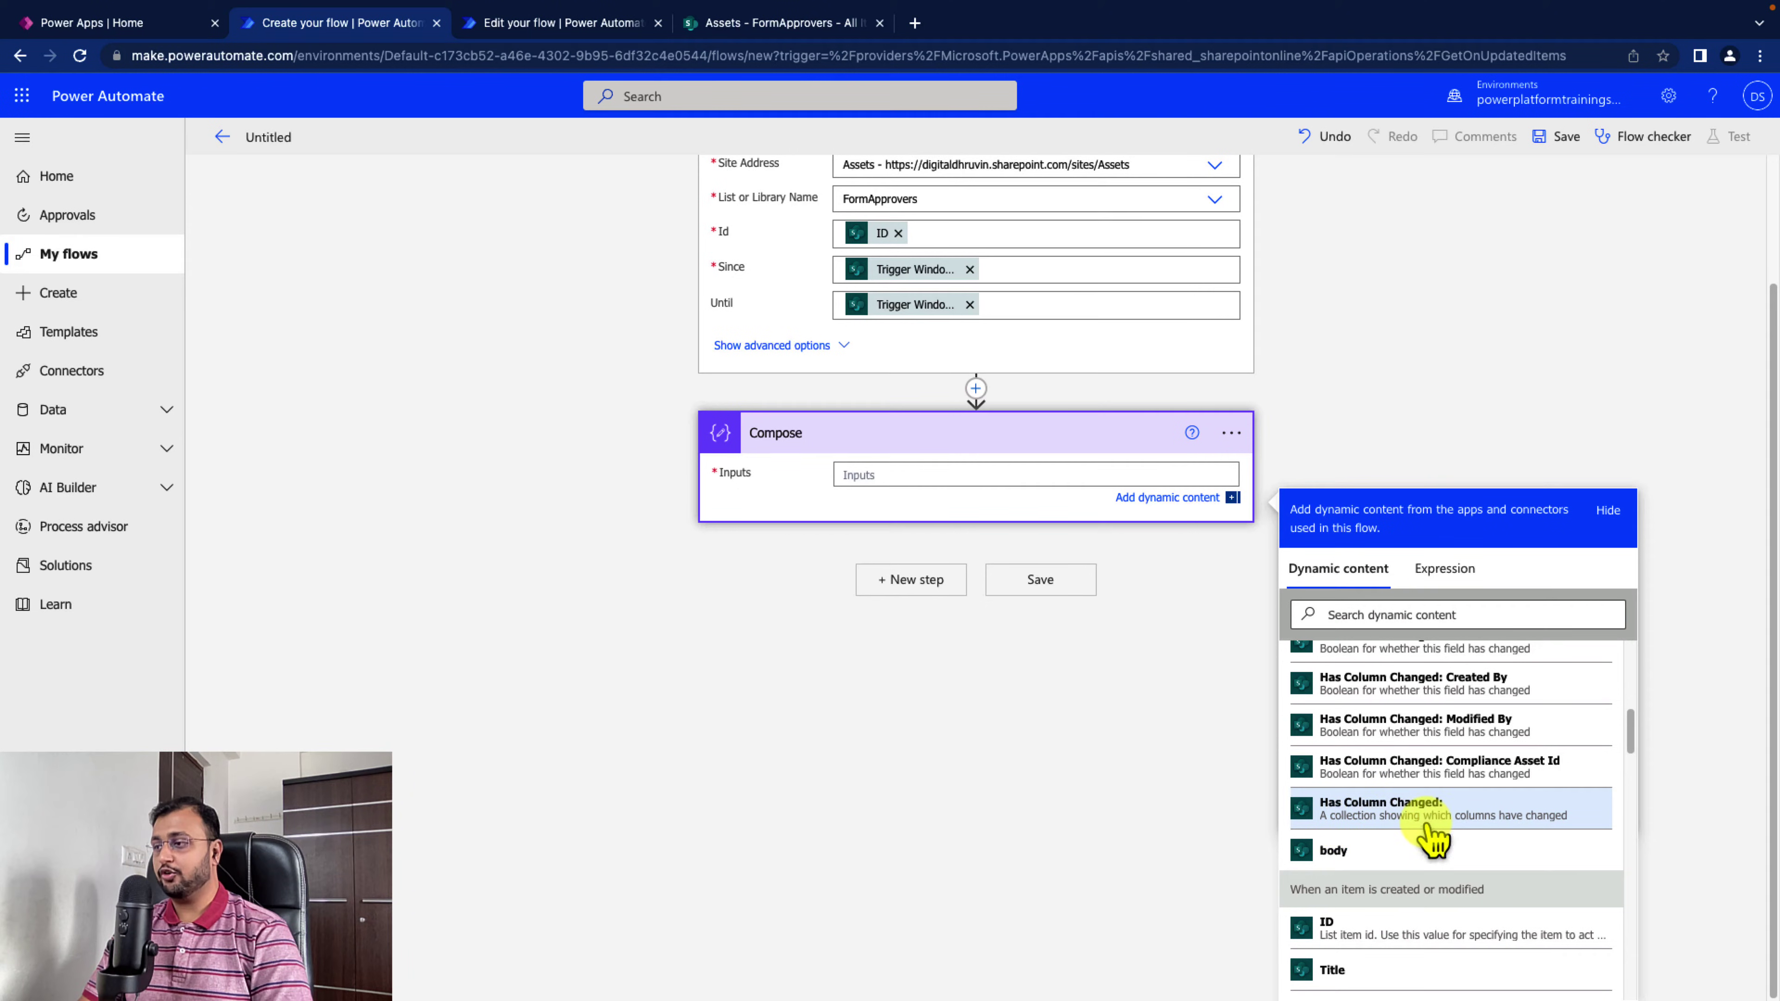
{"action": "left_click", "coordinate": [1491, 813]}
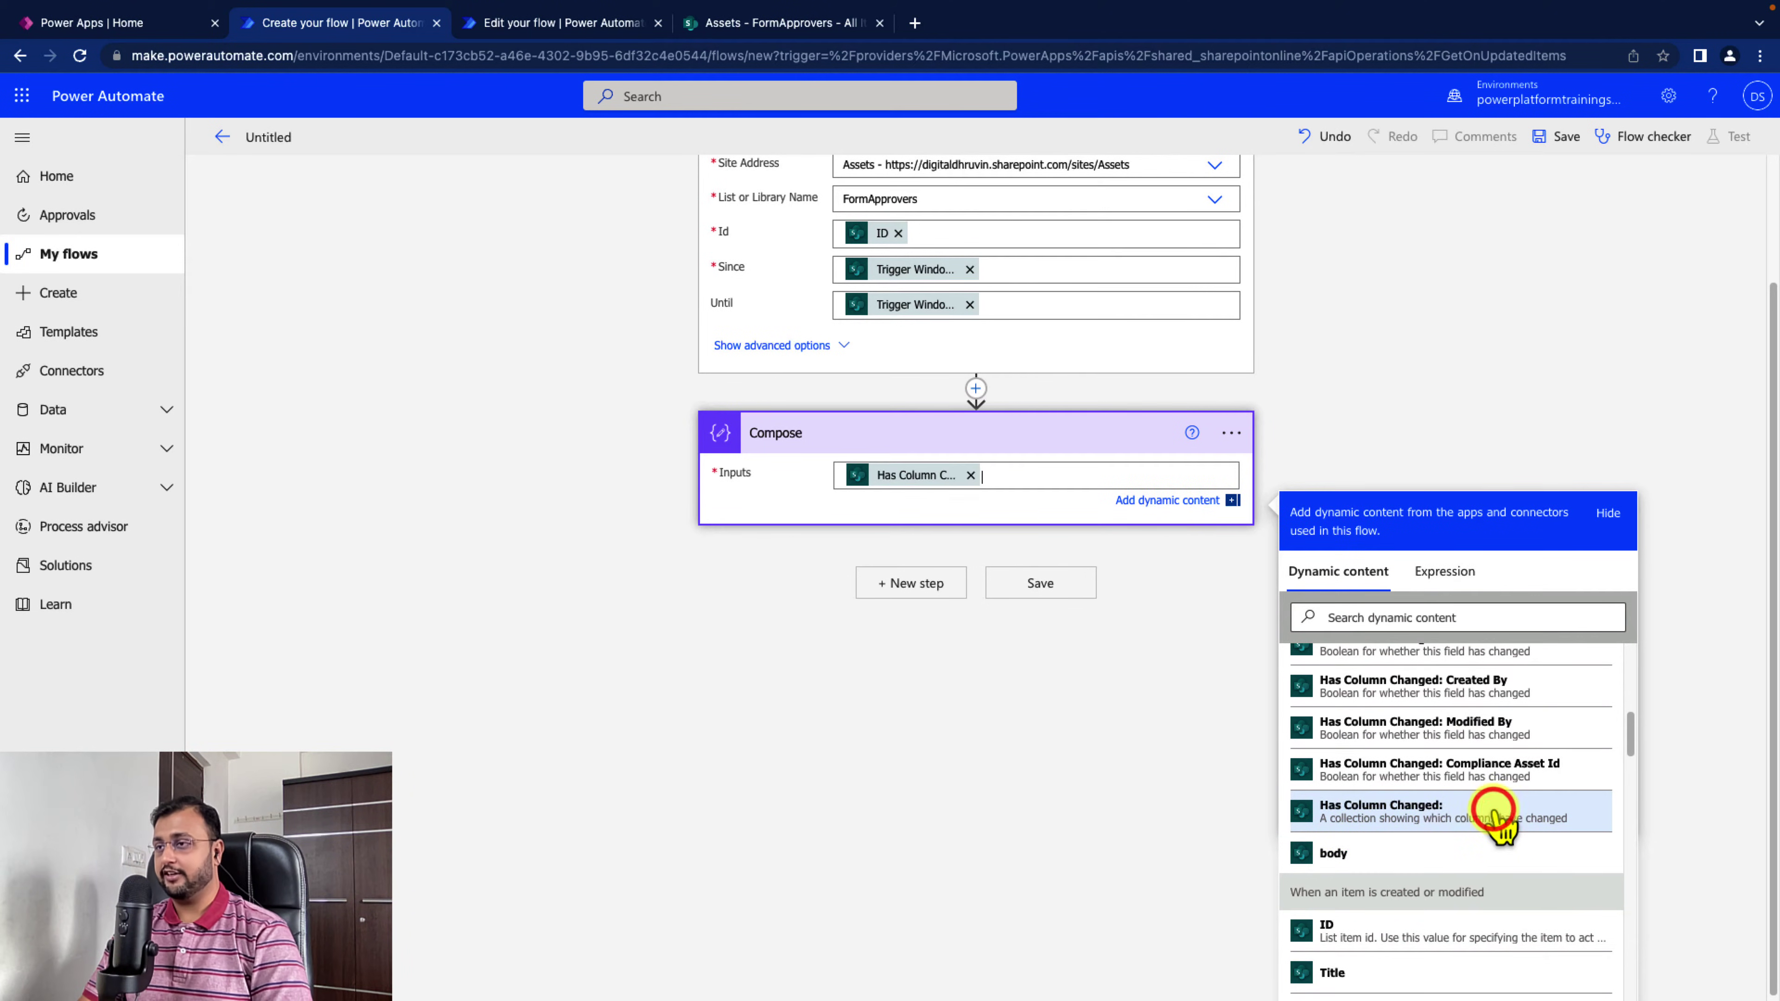
{"action": "scroll", "coordinate": [934, 518], "scroll_direction": "up", "scroll_amount": 3}
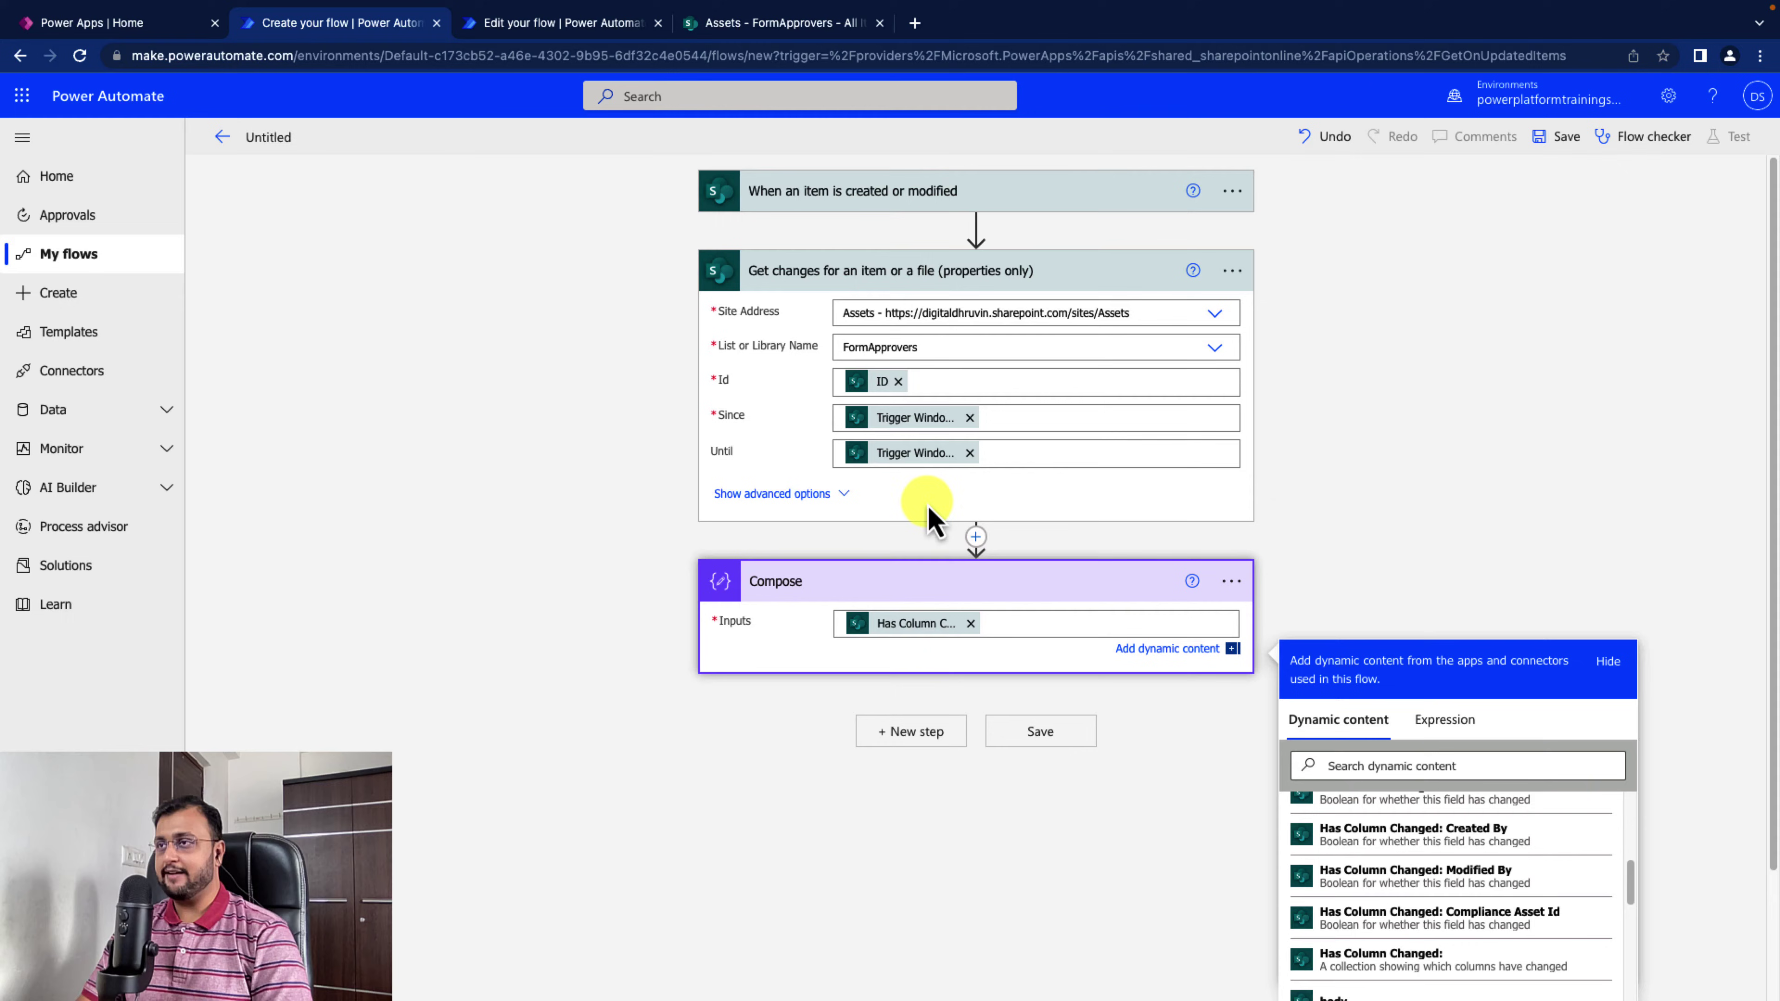
{"action": "left_click", "coordinate": [272, 131]}
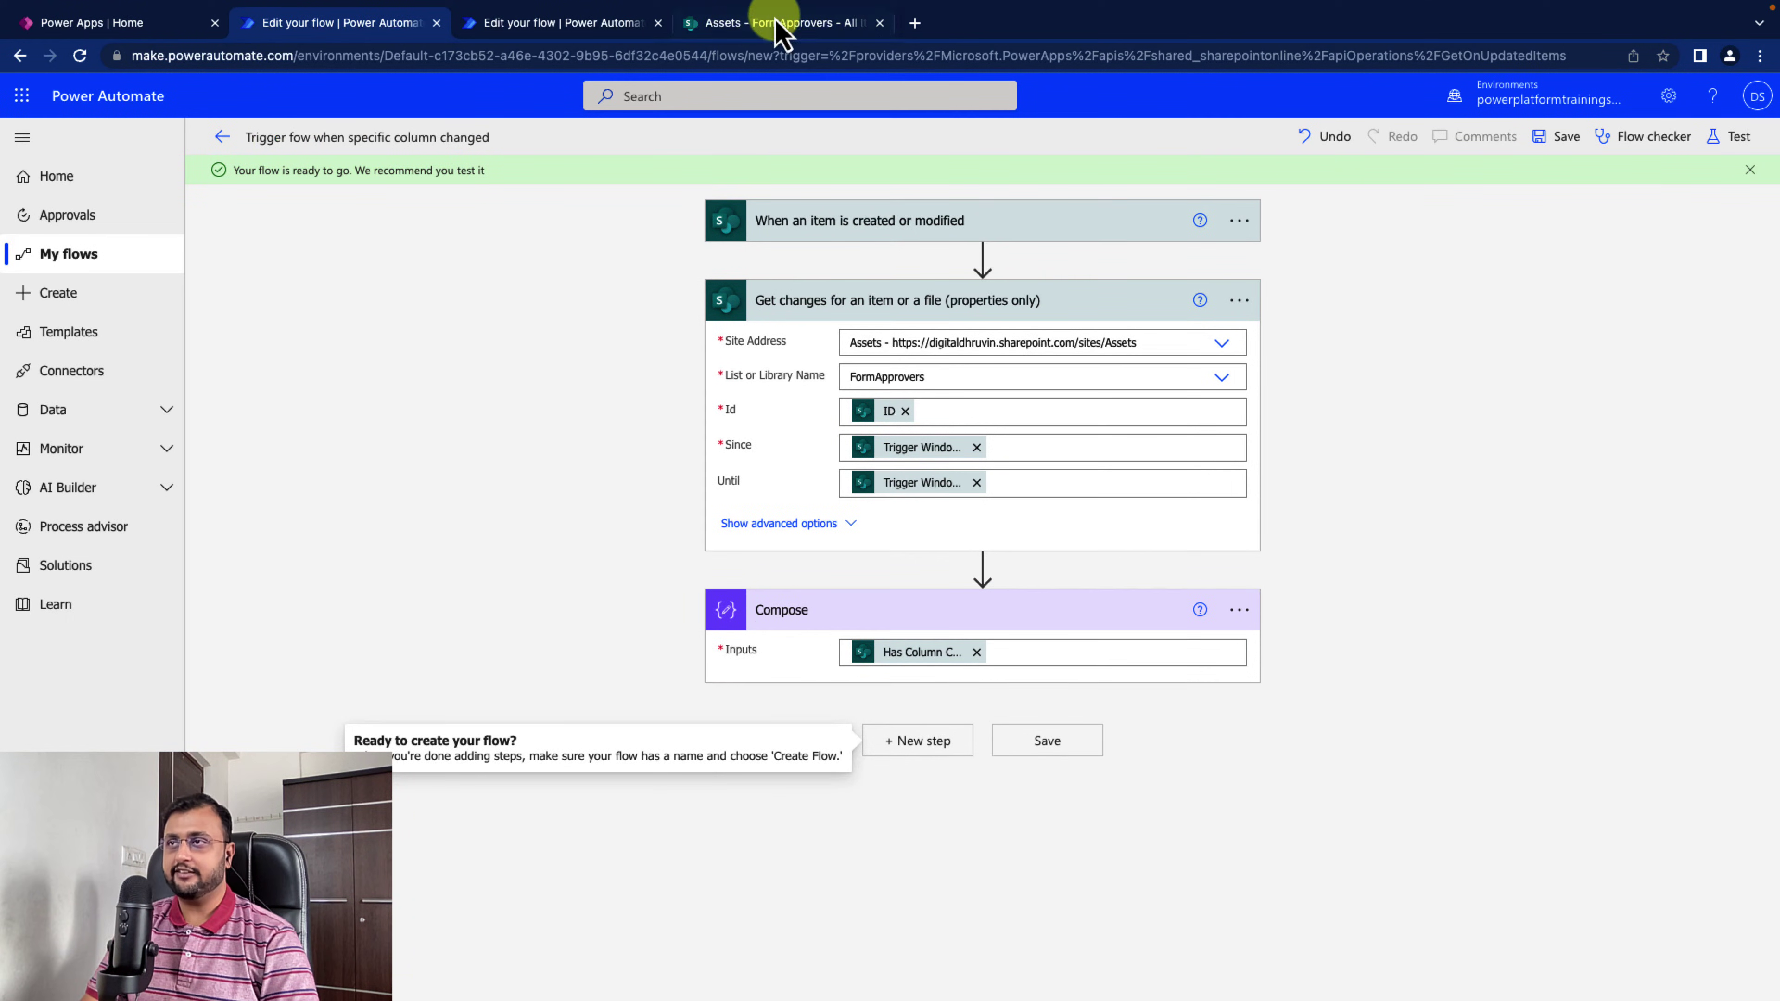
In grid view, change FM02's DevOfficerStatus to Approve
{"action": "left_click", "coordinate": [778, 23]}
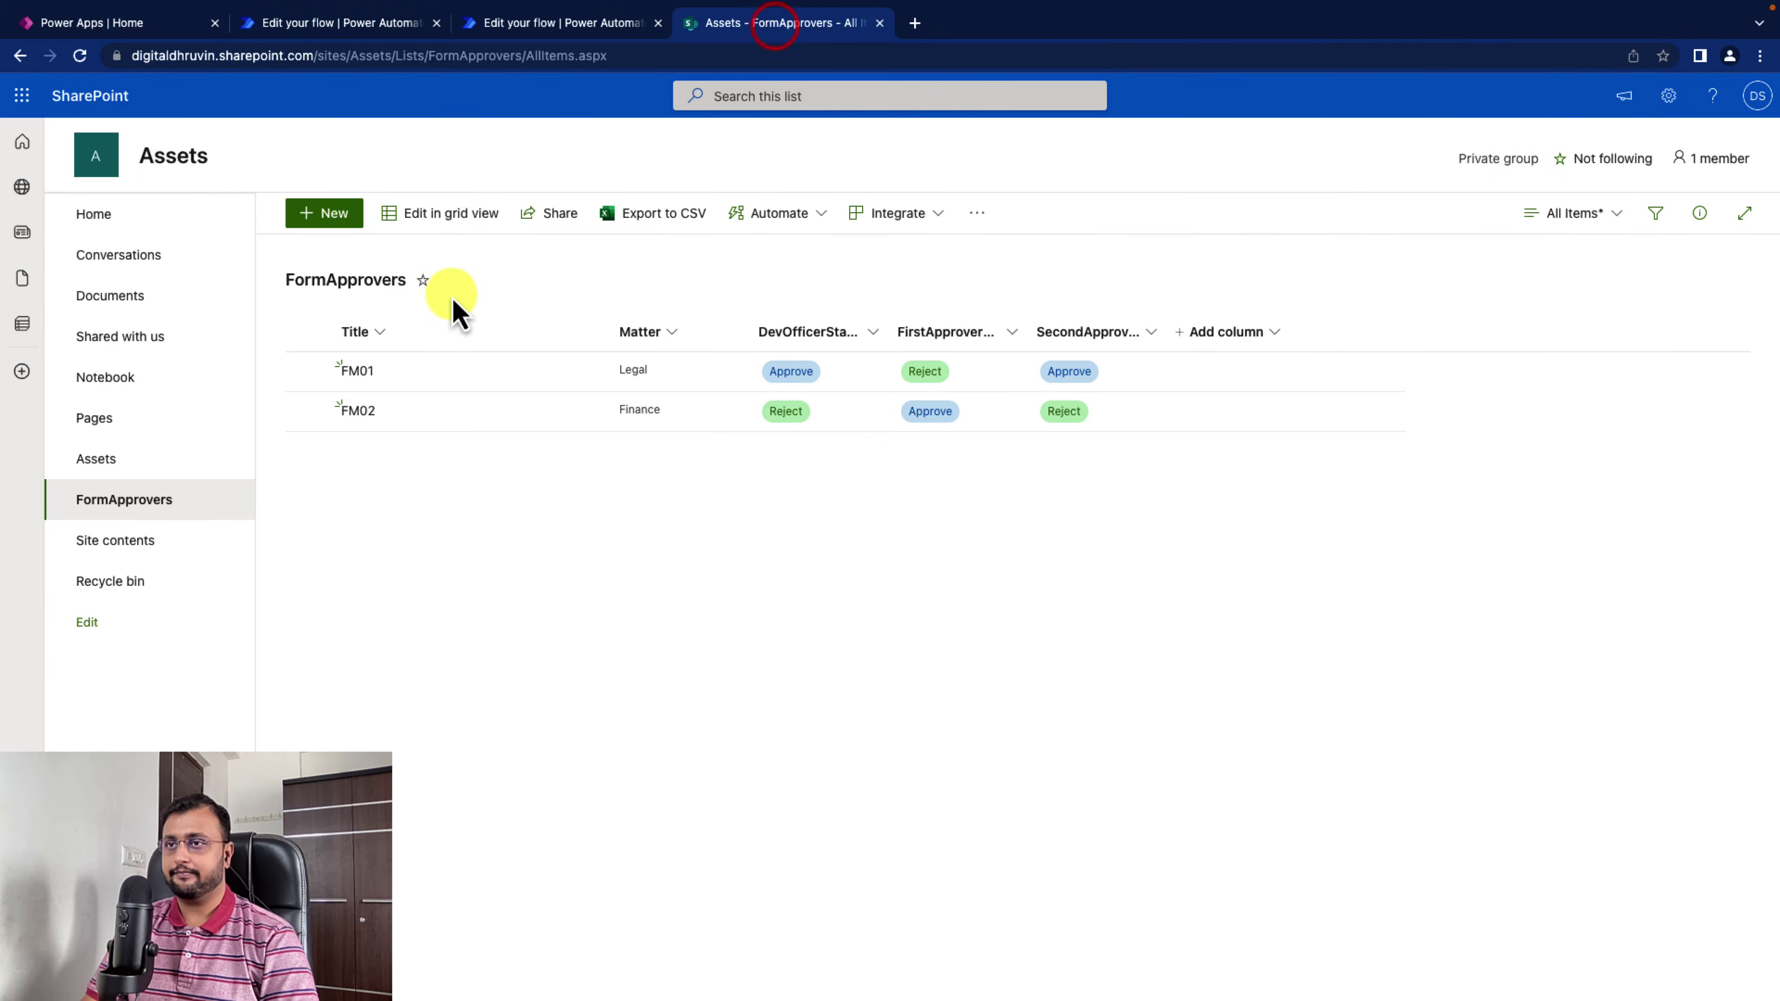
{"action": "left_click", "coordinate": [452, 226]}
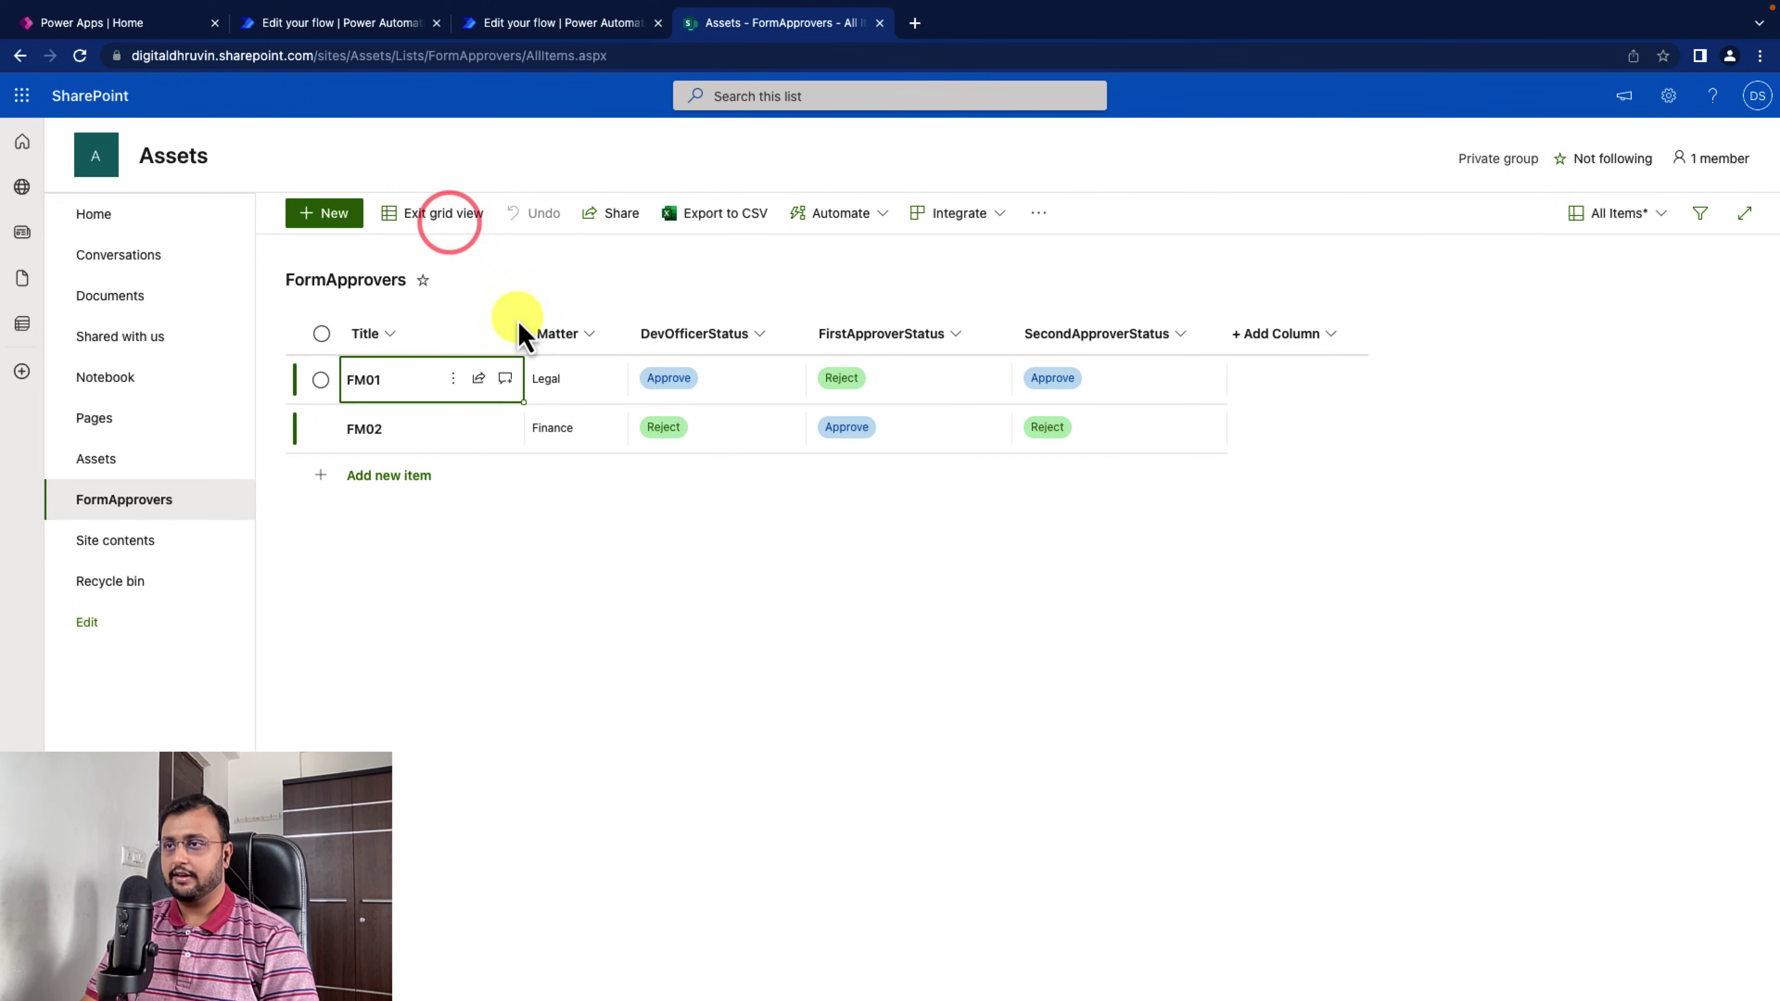
{"action": "left_click", "coordinate": [806, 442]}
{"action": "left_click", "coordinate": [749, 431]}
{"action": "left_click", "coordinate": [748, 429]}
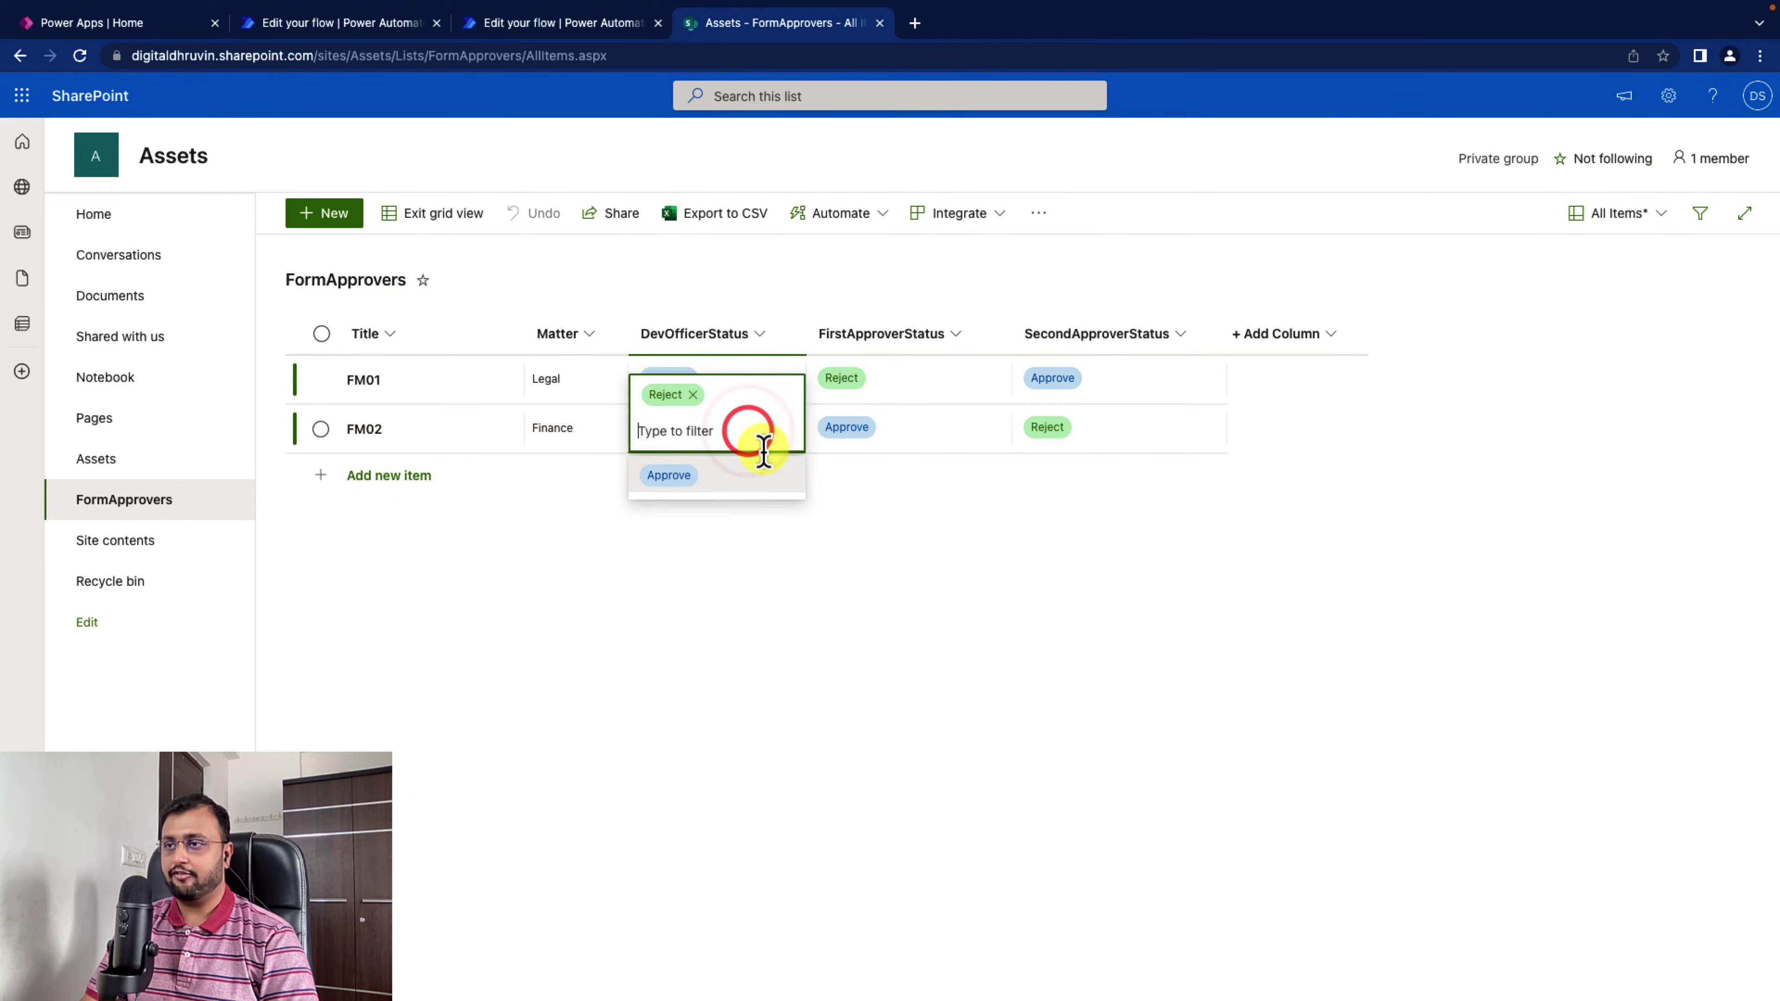
{"action": "left_click", "coordinate": [694, 484]}
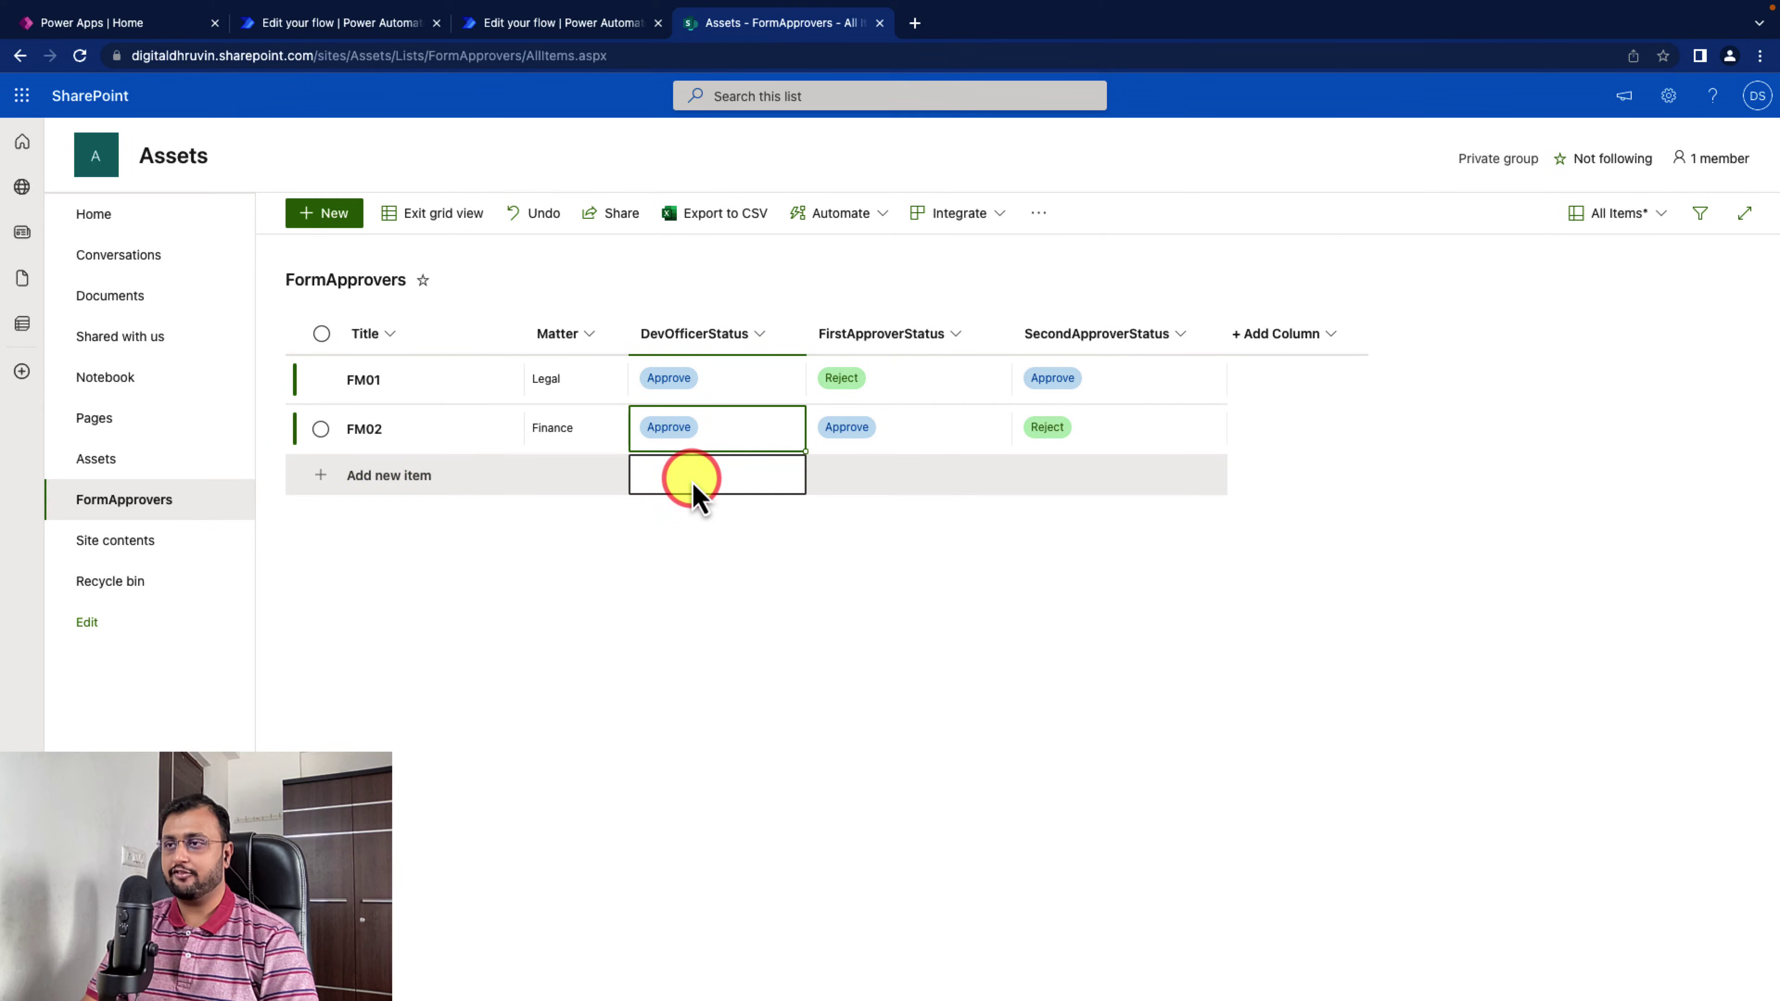
Change FM02's Matter to Legal and save the grid edits
{"action": "left_click", "coordinate": [889, 557]}
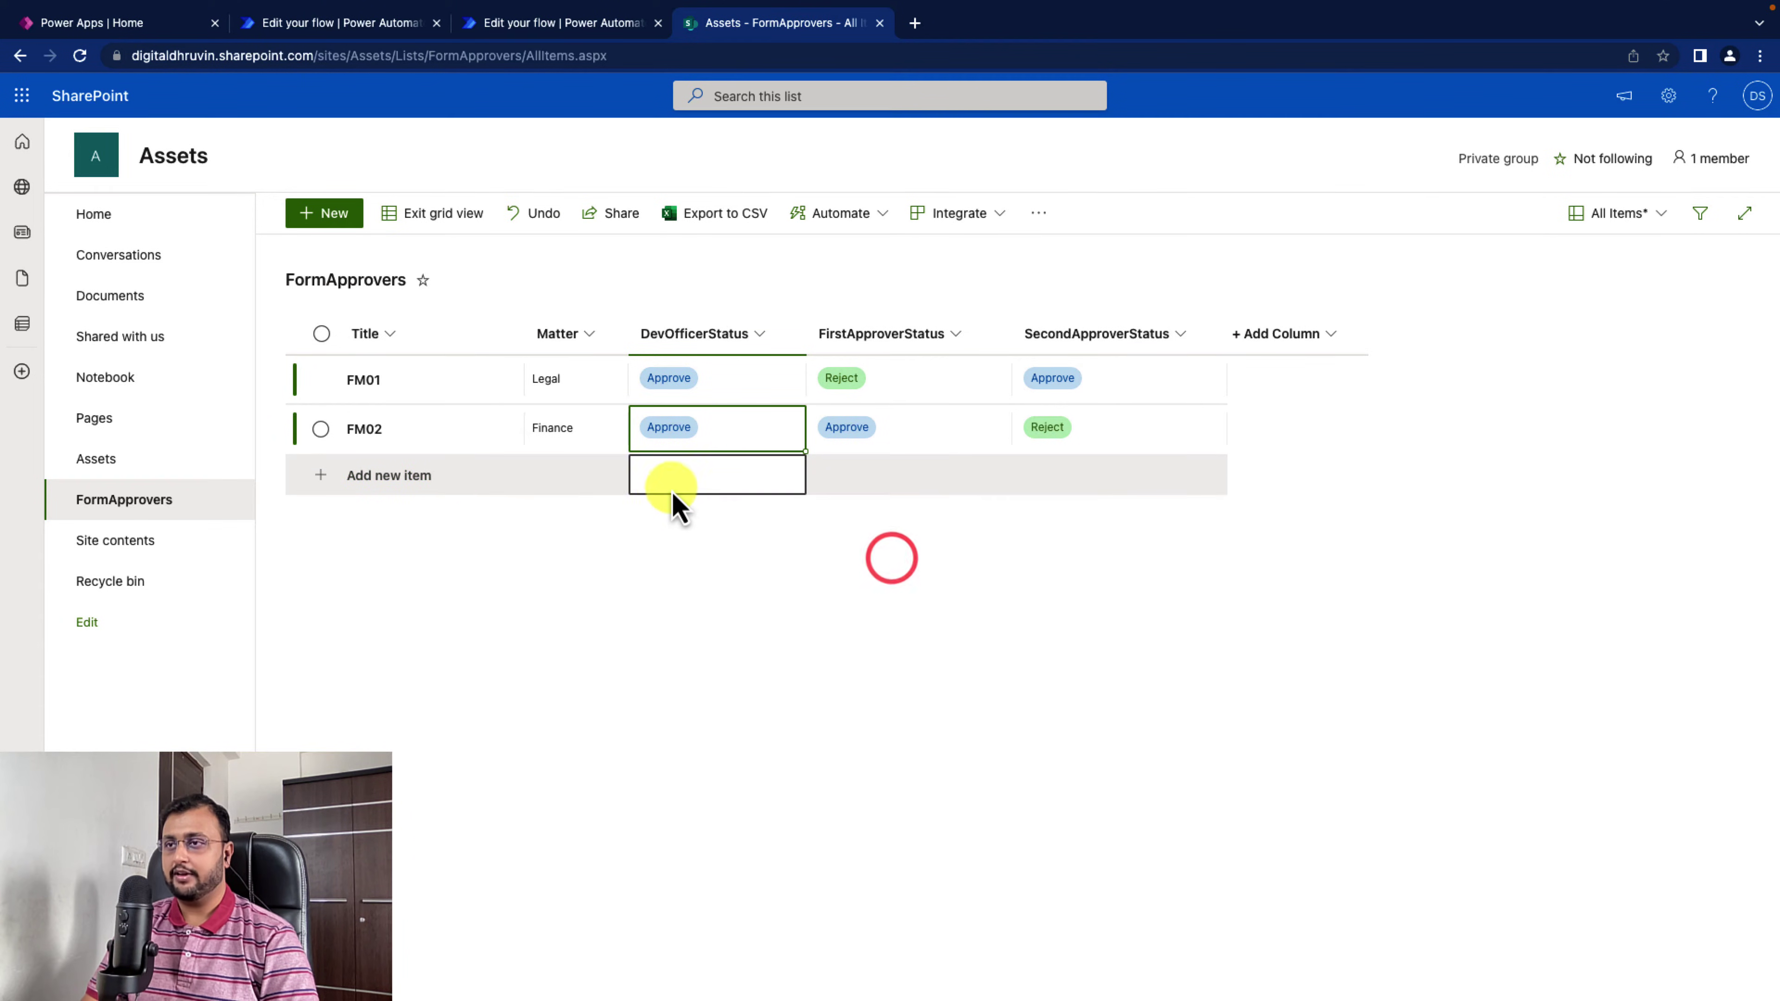
{"action": "left_click", "coordinate": [557, 429]}
{"action": "left_click", "coordinate": [582, 430]}
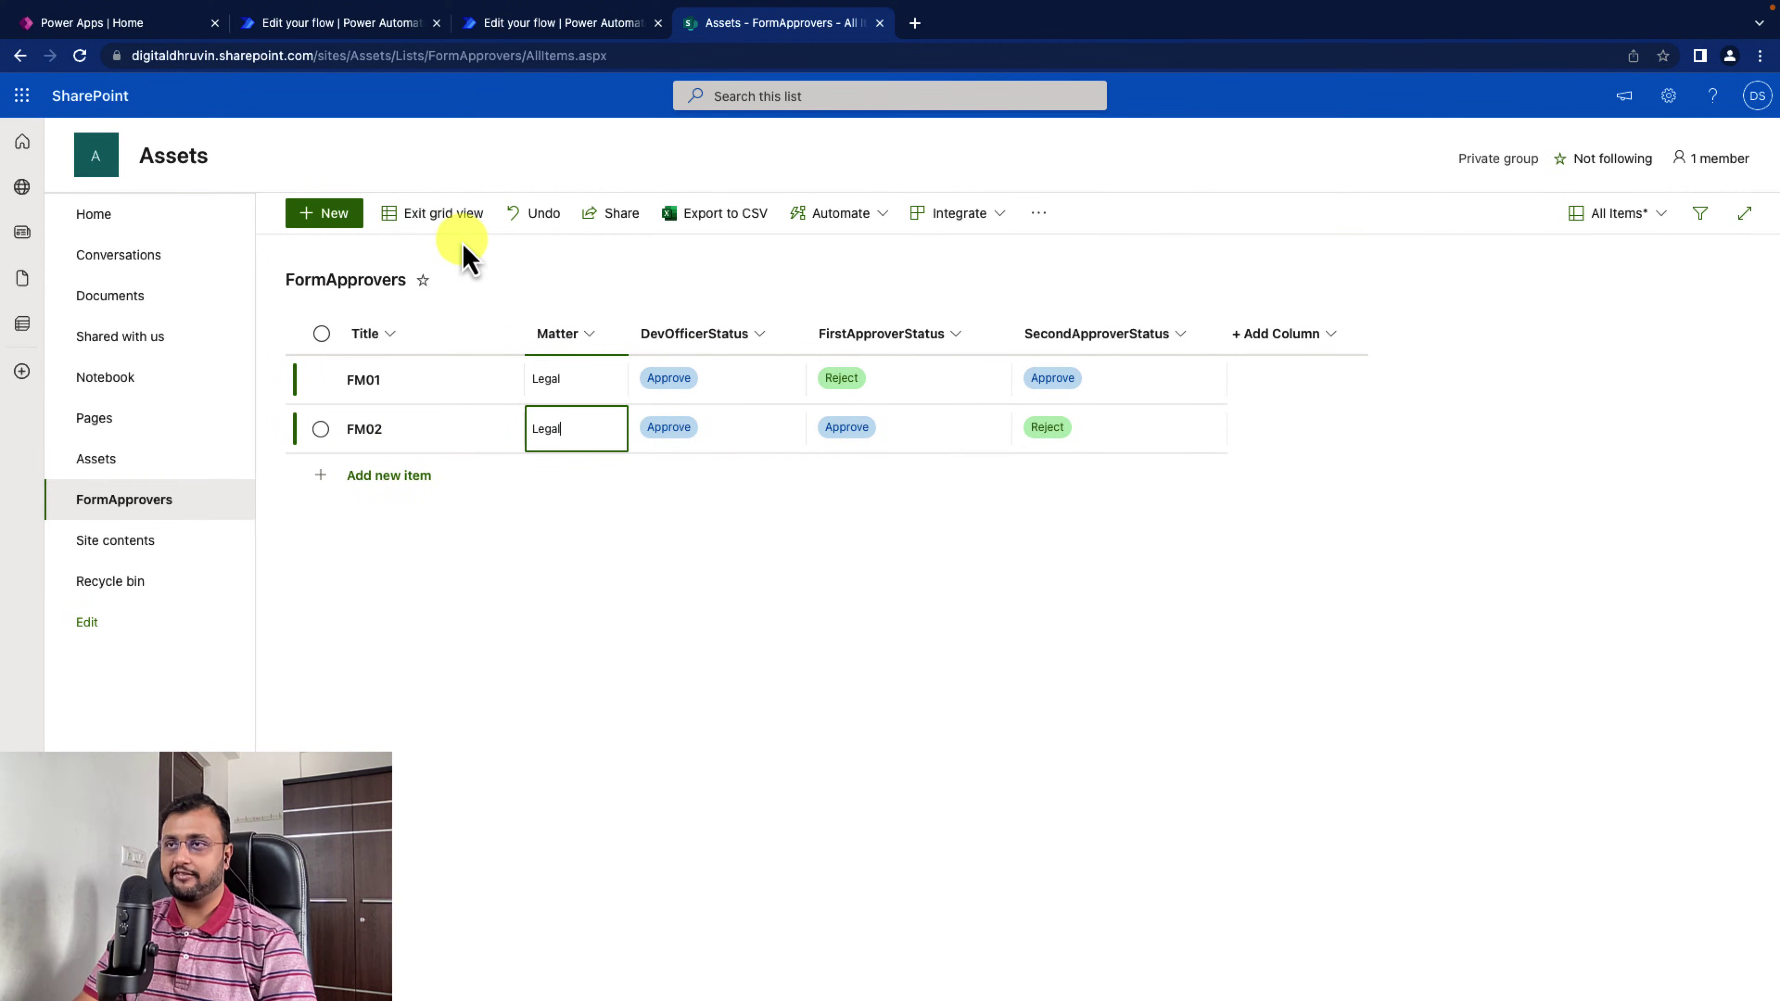
{"action": "left_click", "coordinate": [443, 213]}
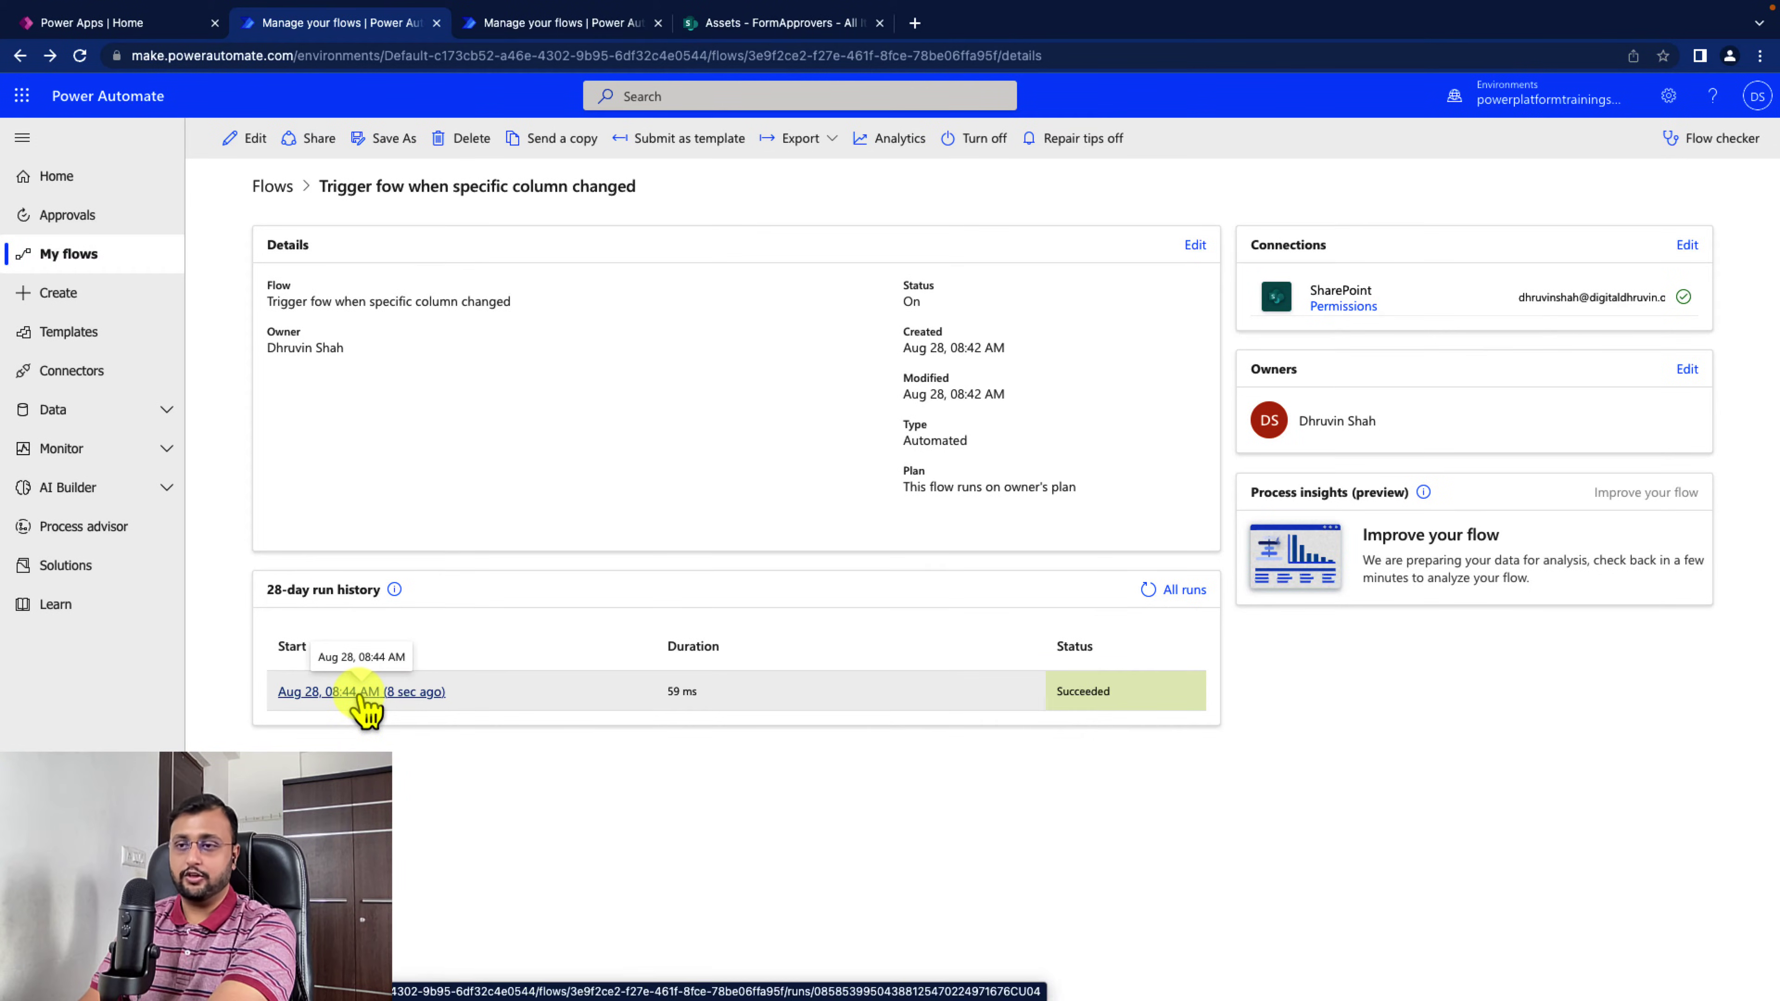
Open the latest successful run and show the Compose step's raw outputs
{"action": "left_click", "coordinate": [357, 693]}
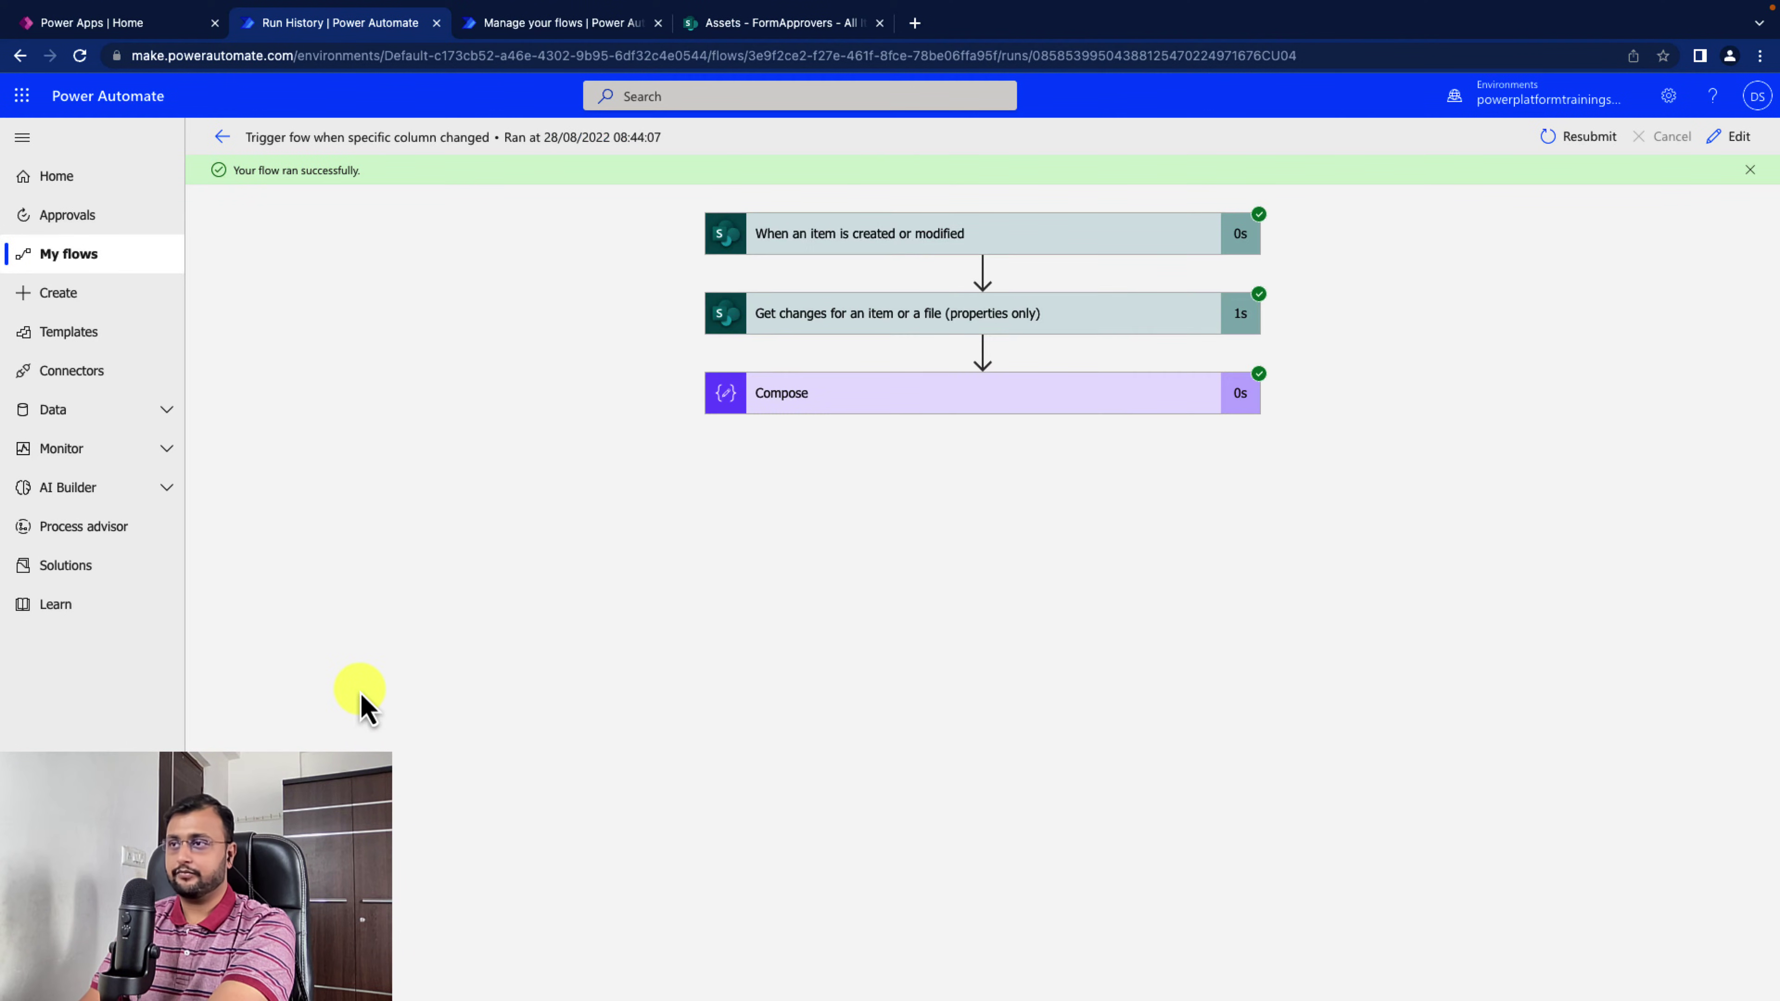
{"action": "left_click", "coordinate": [934, 396]}
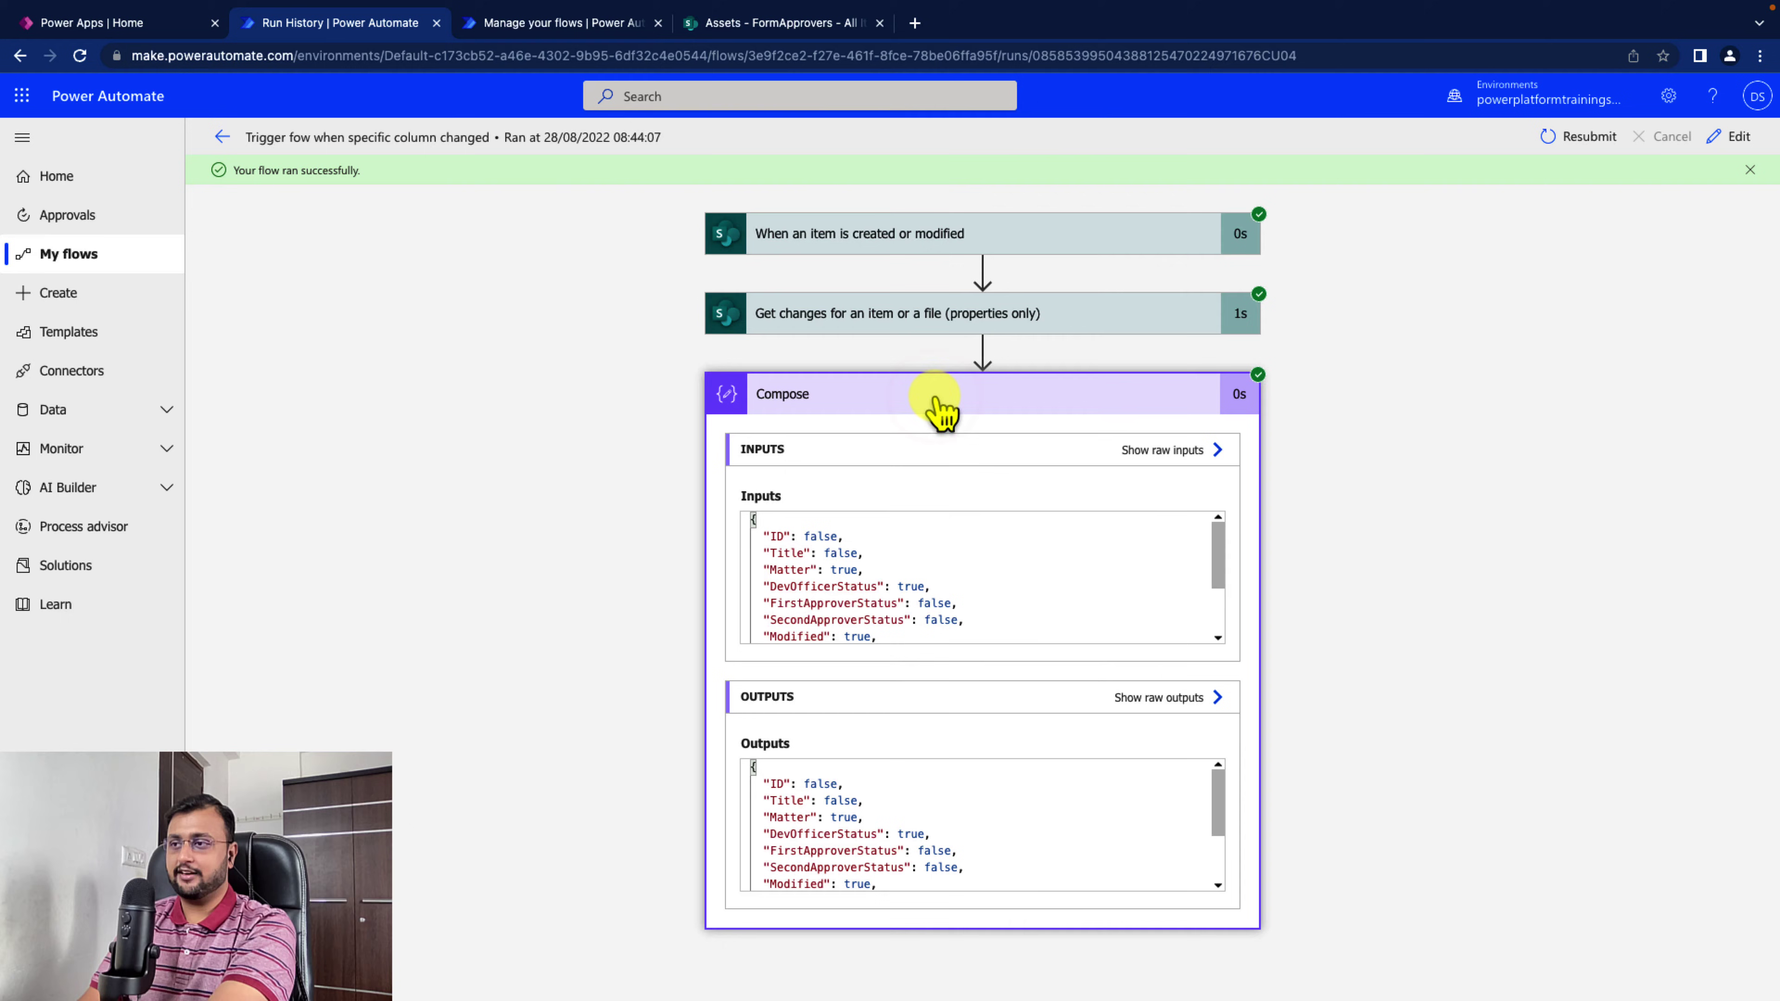
{"action": "left_click", "coordinate": [1213, 699]}
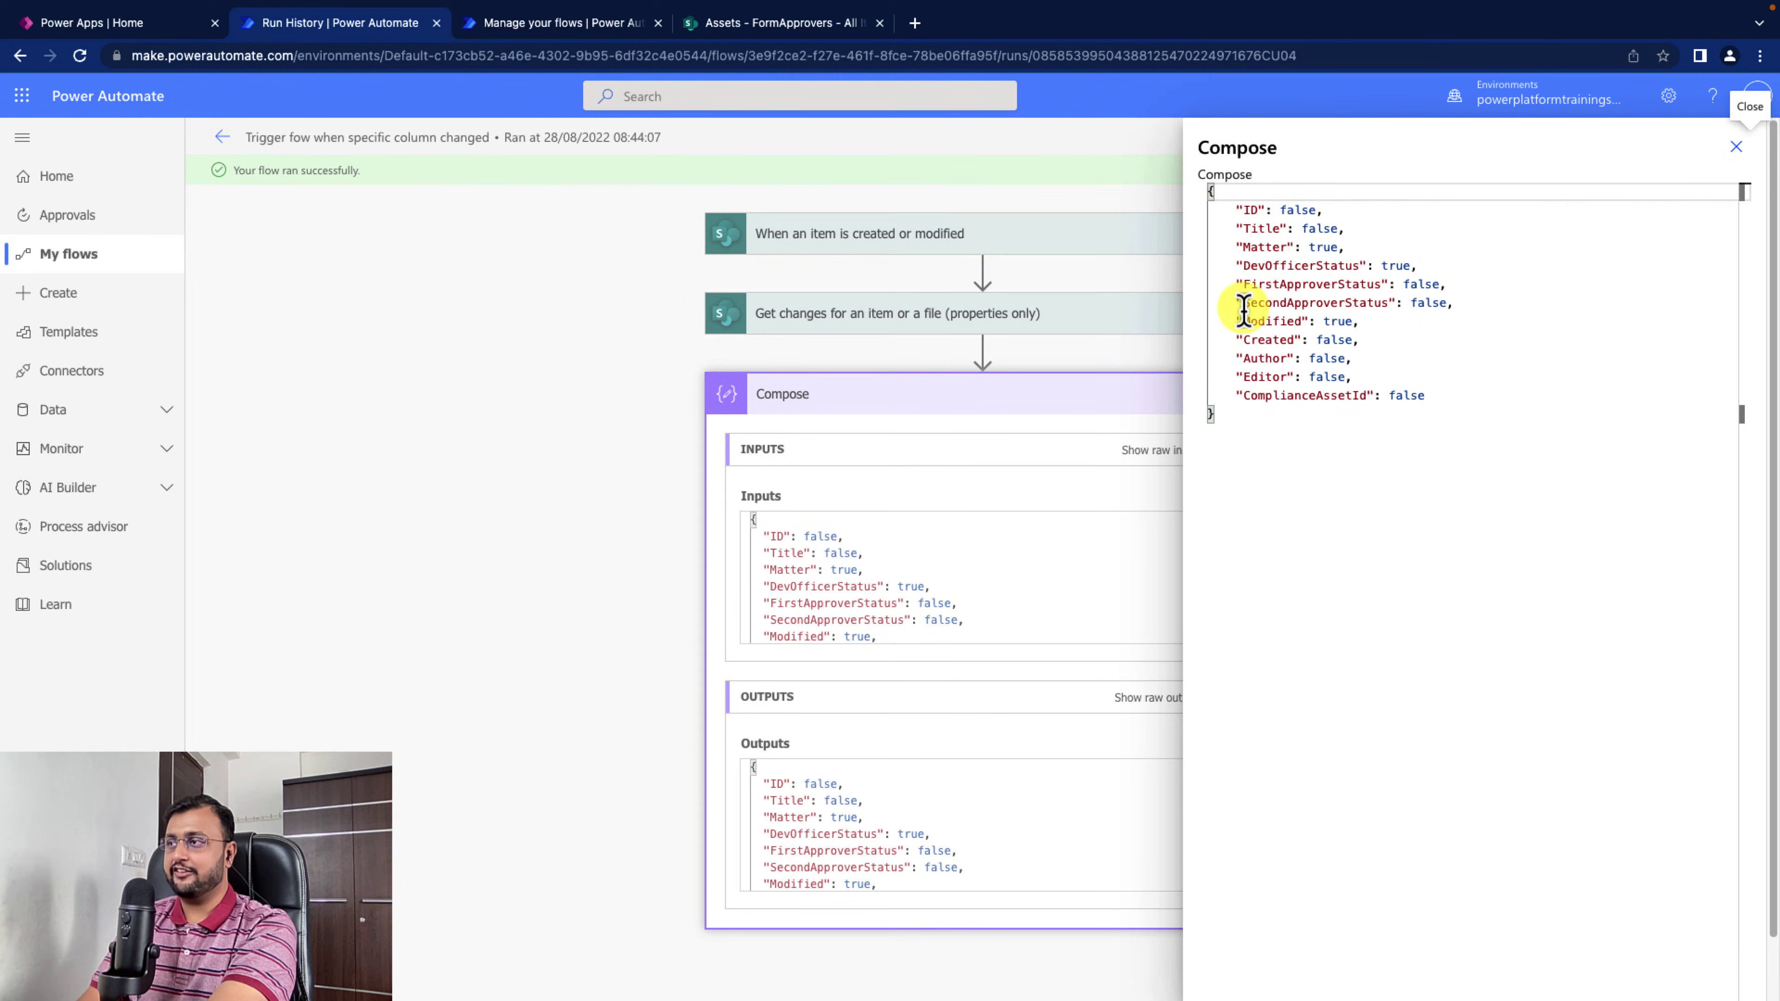
Highlight the Matter, DevOfficerStatus and approver status flags in the Compose output
{"action": "left_click_drag", "start_coordinate": [1241, 248], "coordinate": [1346, 246]}
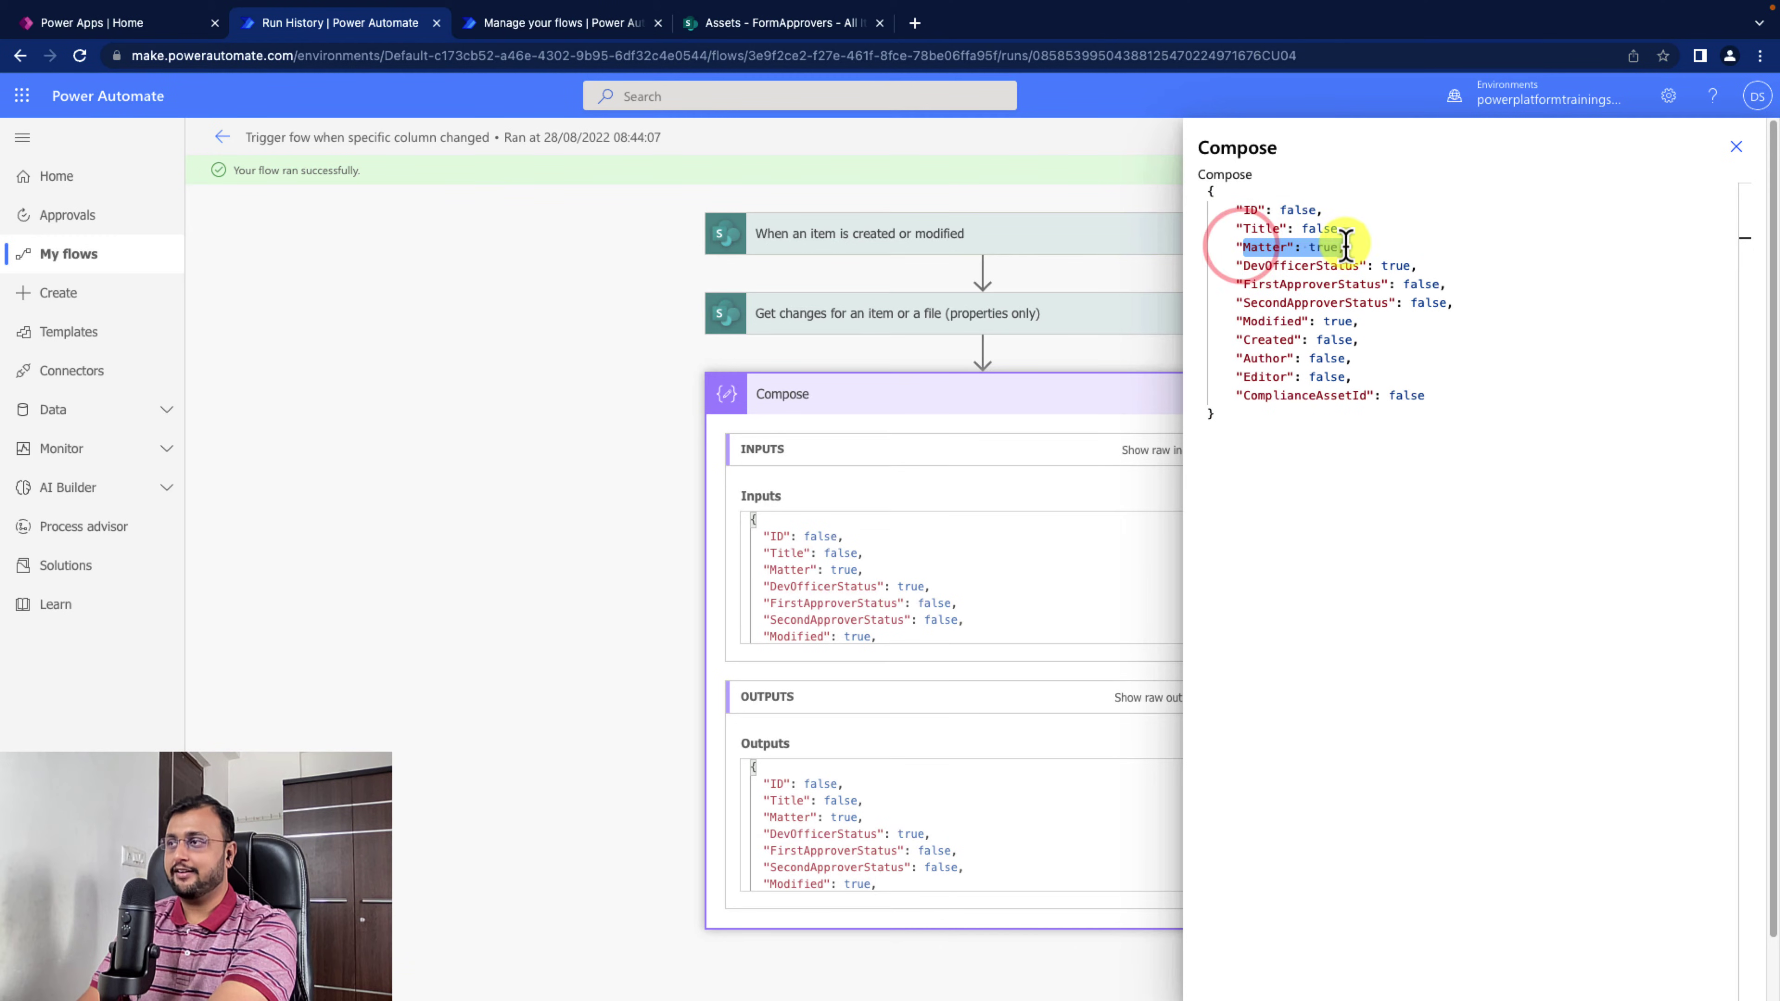
{"action": "mouse_move", "coordinate": [1233, 266]}
{"action": "left_mouse_down"}
{"action": "mouse_move", "coordinate": [1423, 264]}
{"action": "mouse_move", "coordinate": [1239, 287]}
{"action": "left_mouse_up"}
{"action": "left_click", "coordinate": [1465, 302]}
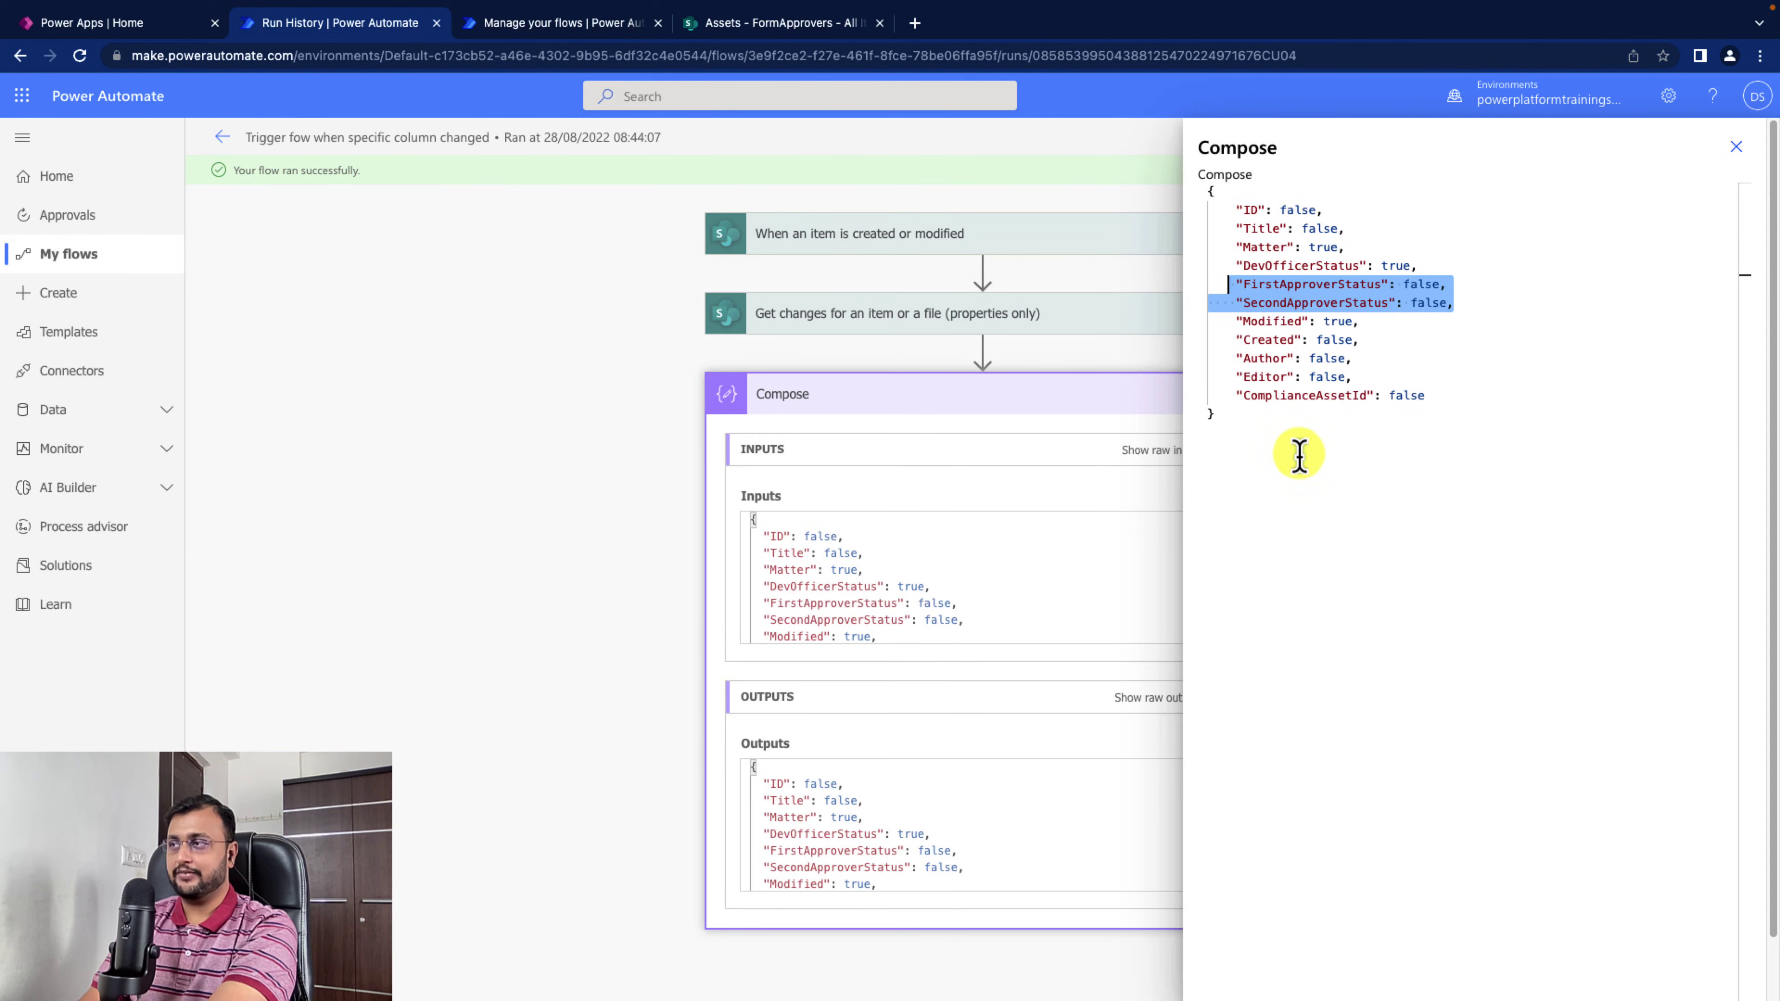
{"action": "left_click", "coordinate": [1438, 530]}
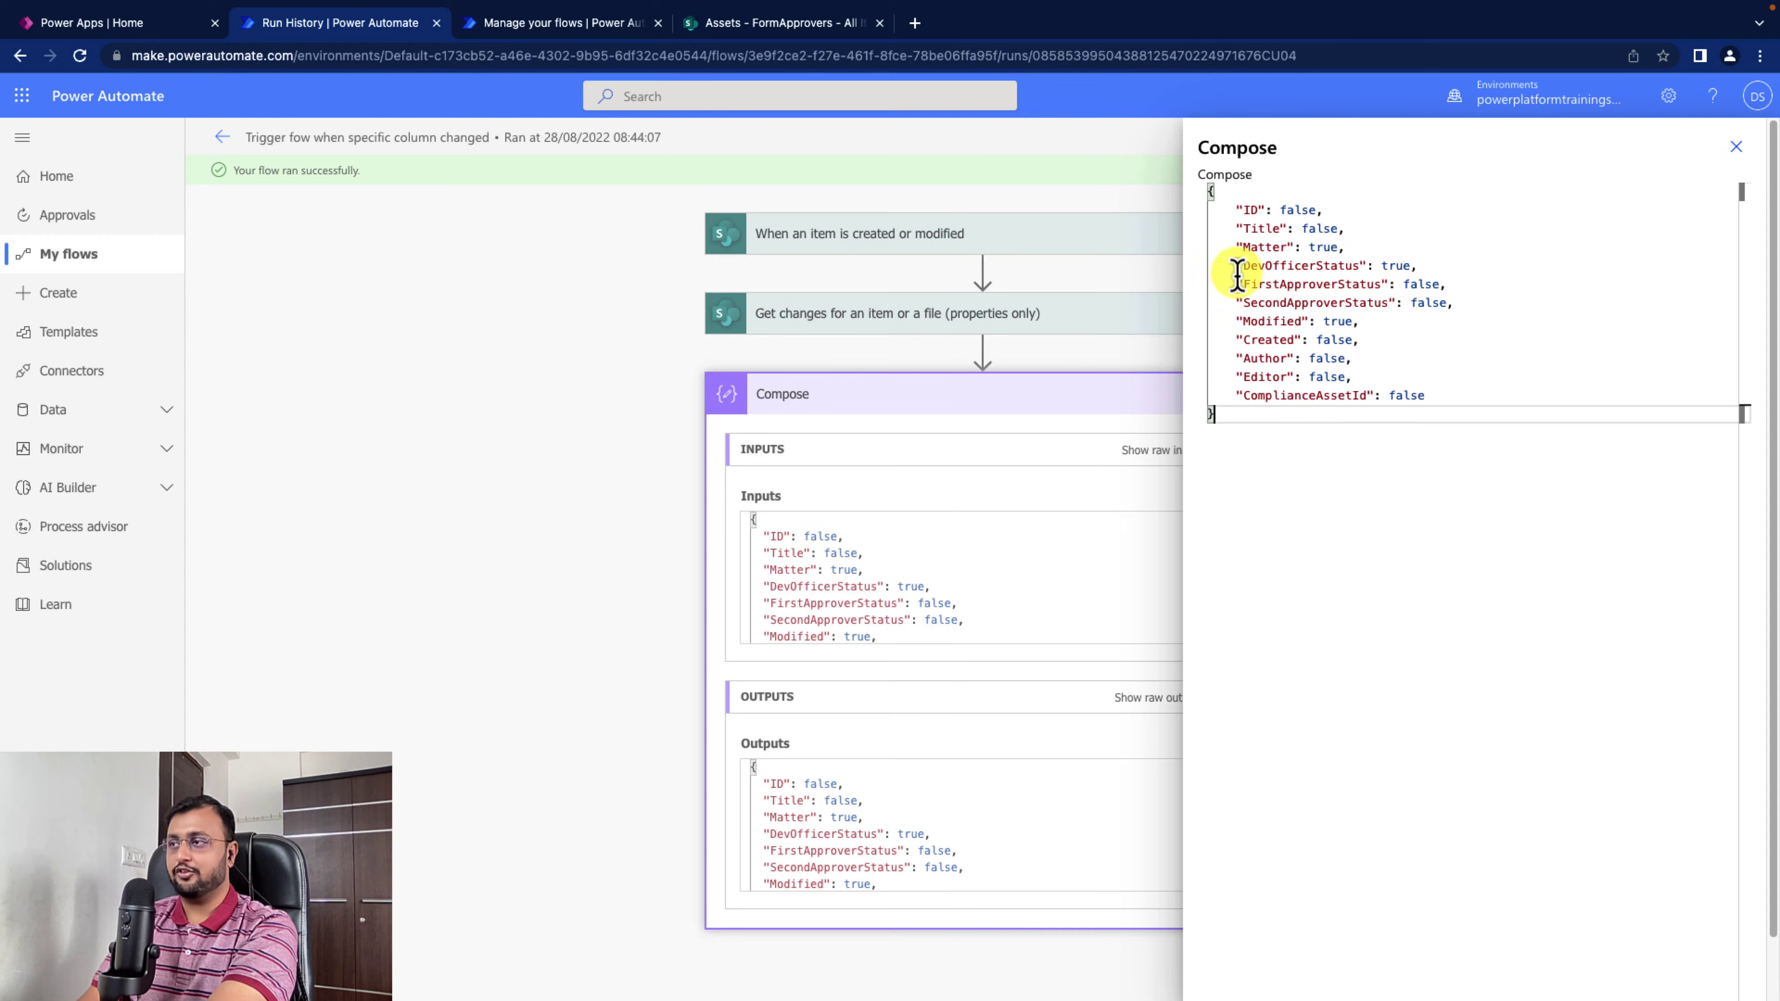
{"action": "left_click_drag", "start_coordinate": [1238, 270], "coordinate": [1461, 303]}
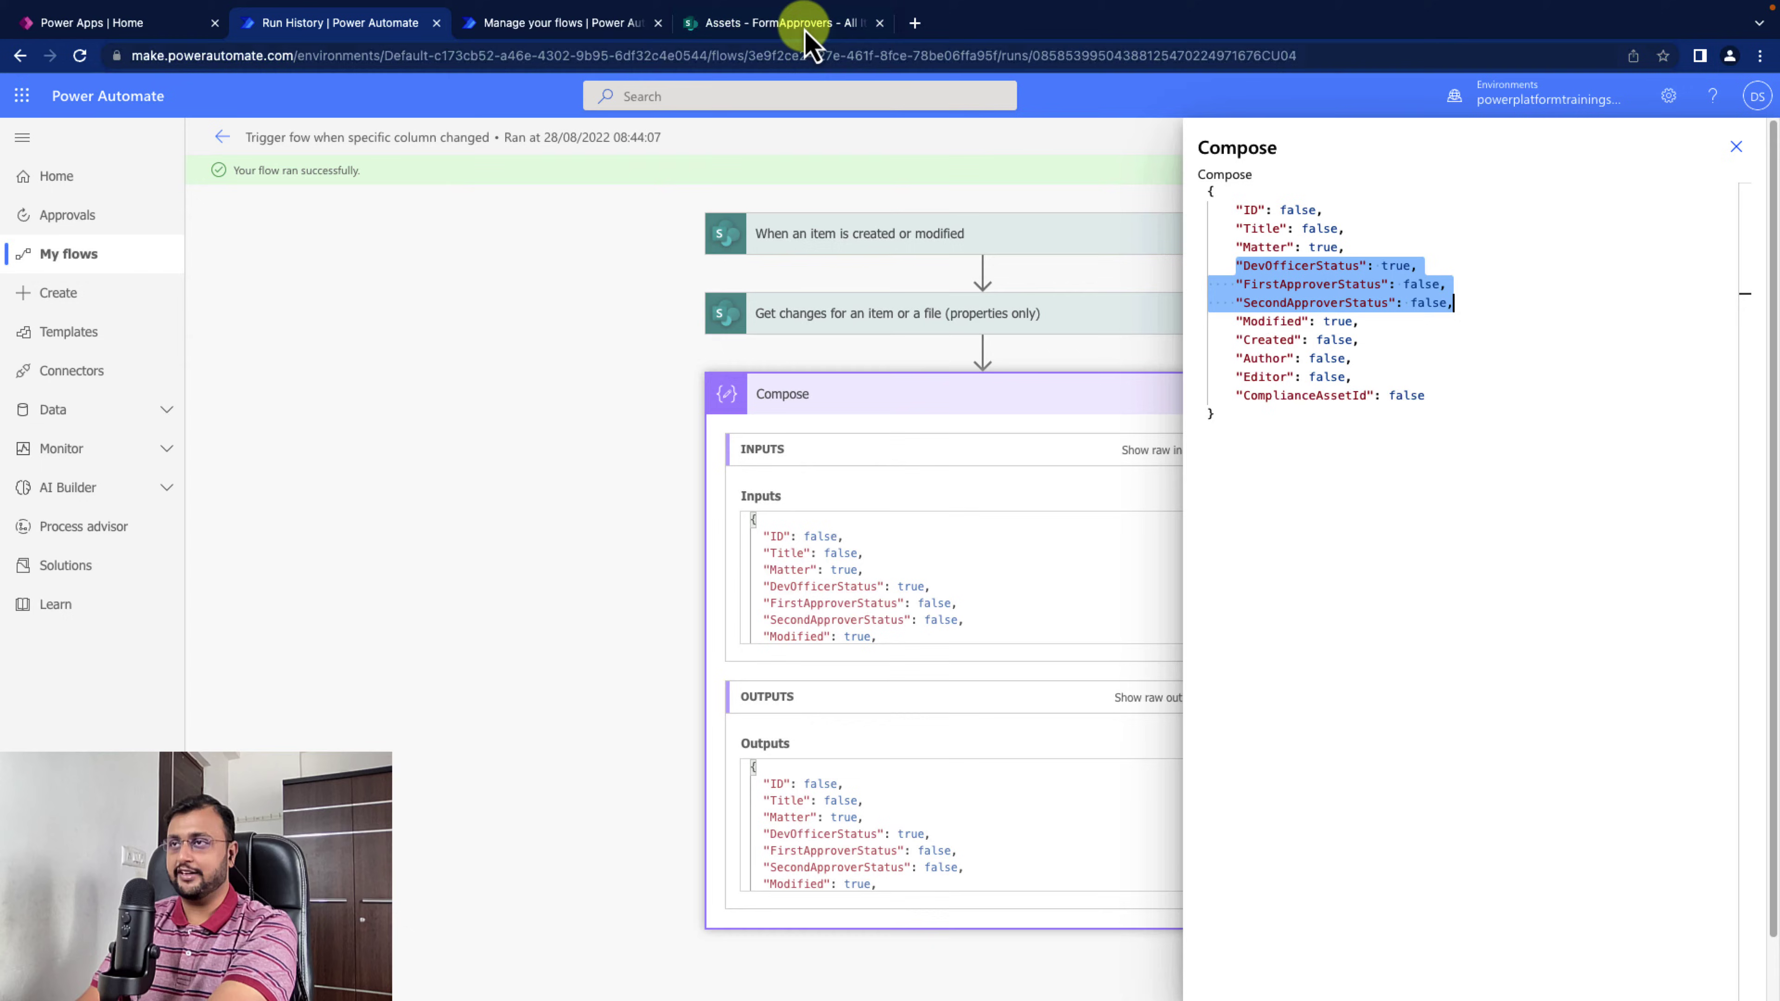
{"action": "left_click", "coordinate": [759, 21]}
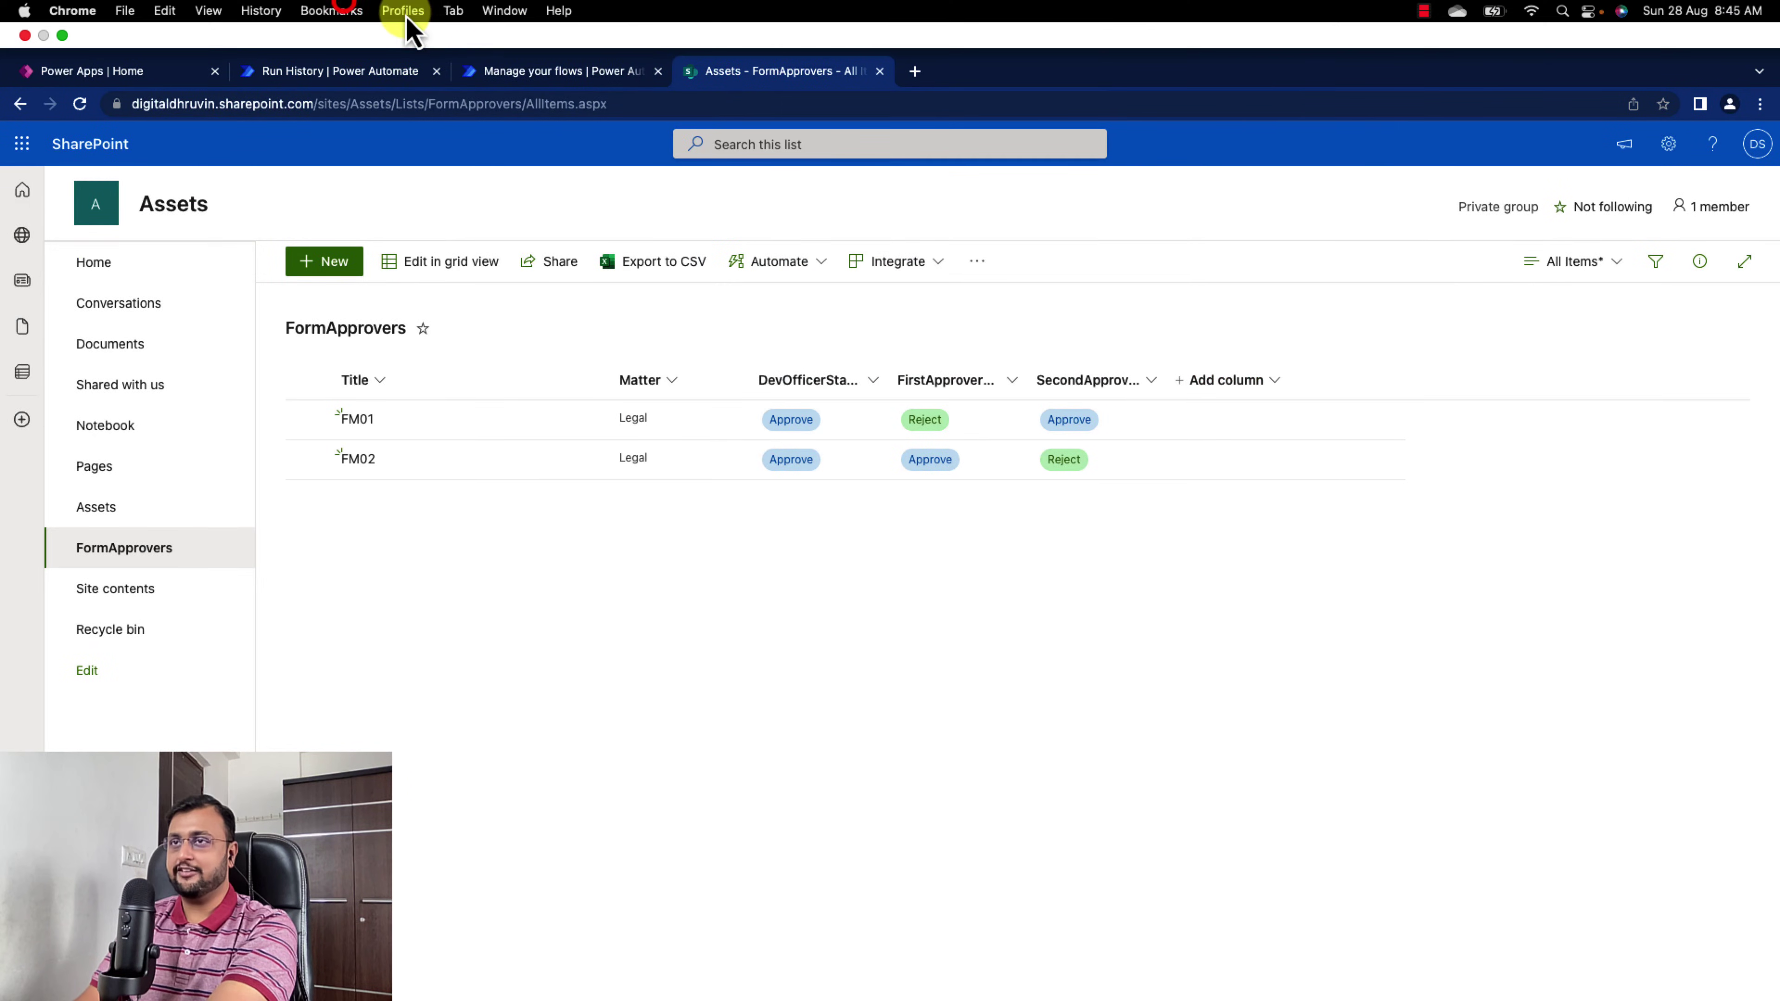
Add a Condition step after Compose using the 'if' search
{"action": "left_click", "coordinate": [369, 70]}
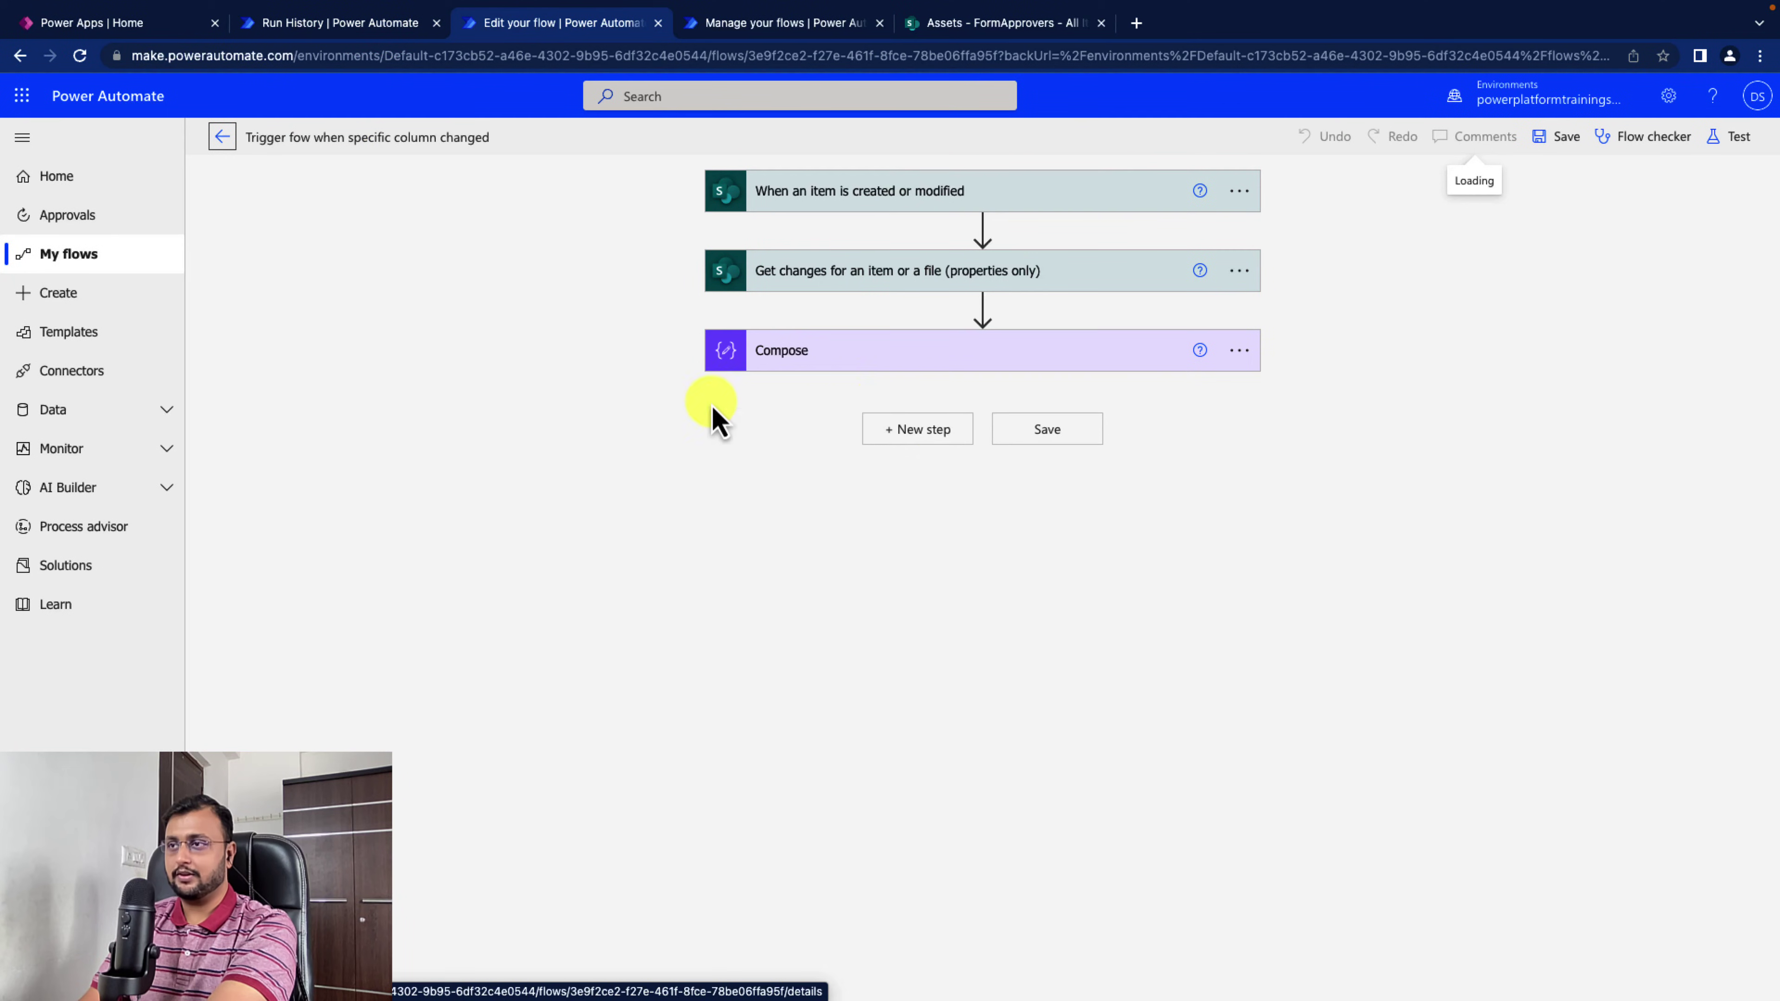
{"action": "left_click", "coordinate": [939, 434]}
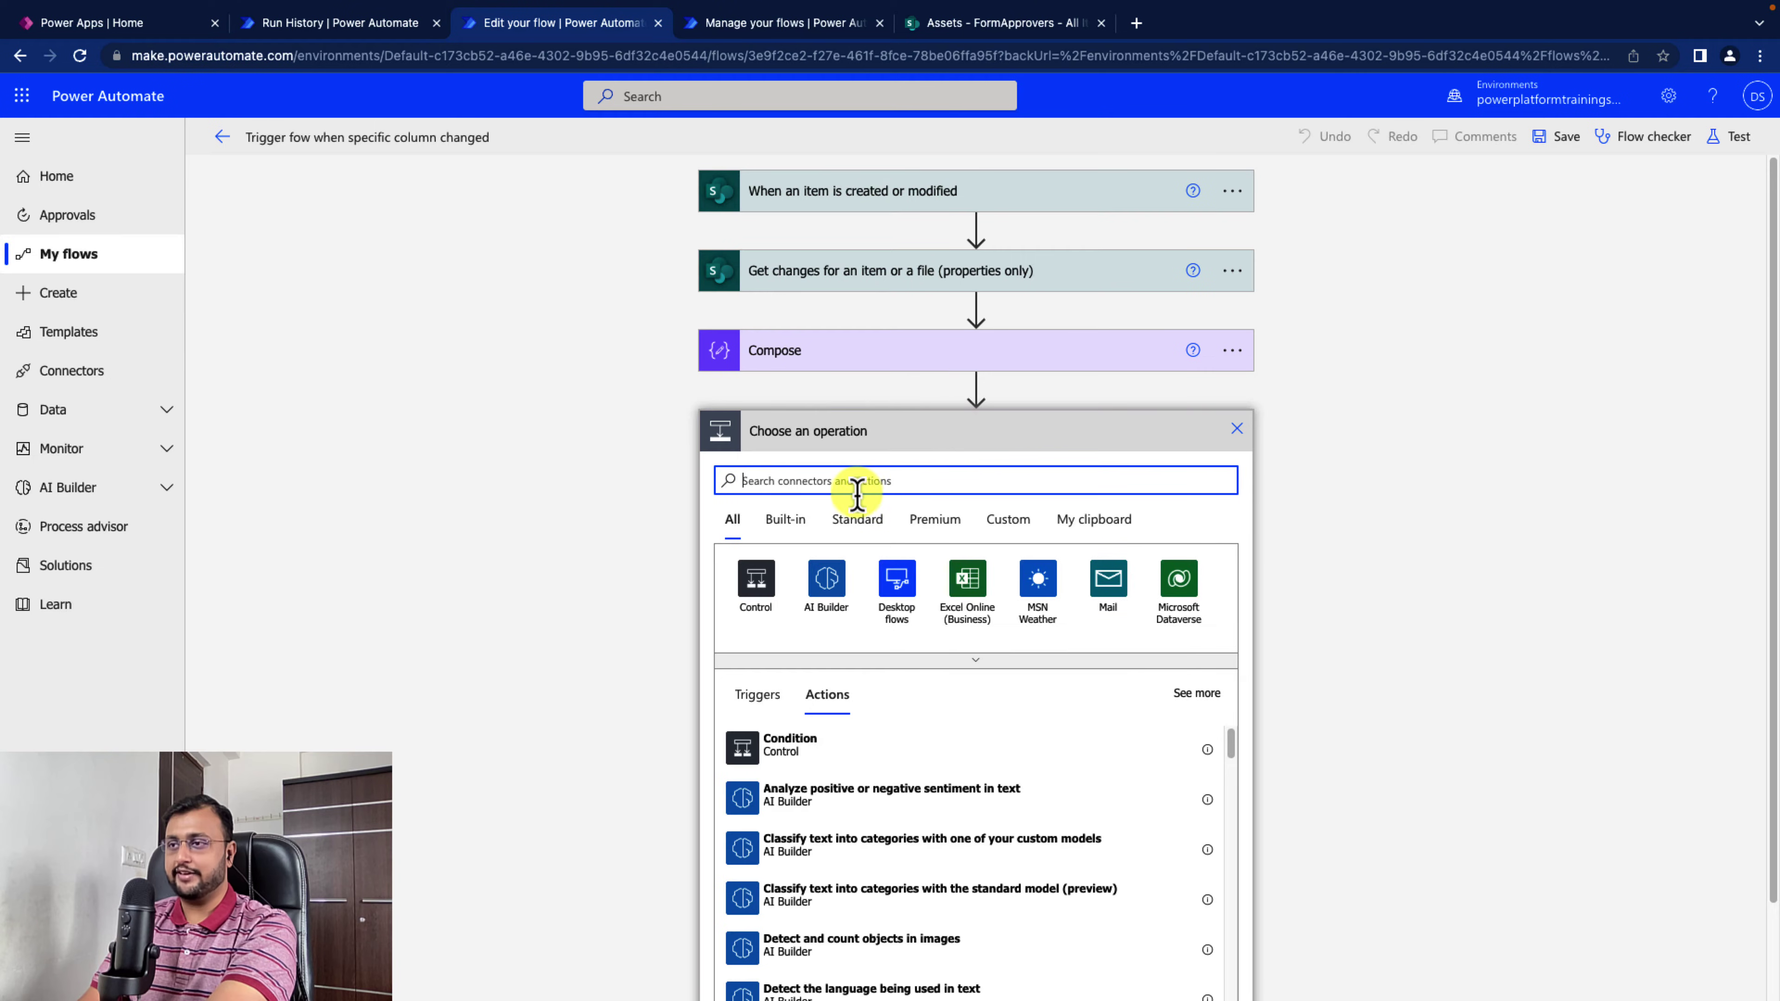
{"action": "type", "text": "i"}
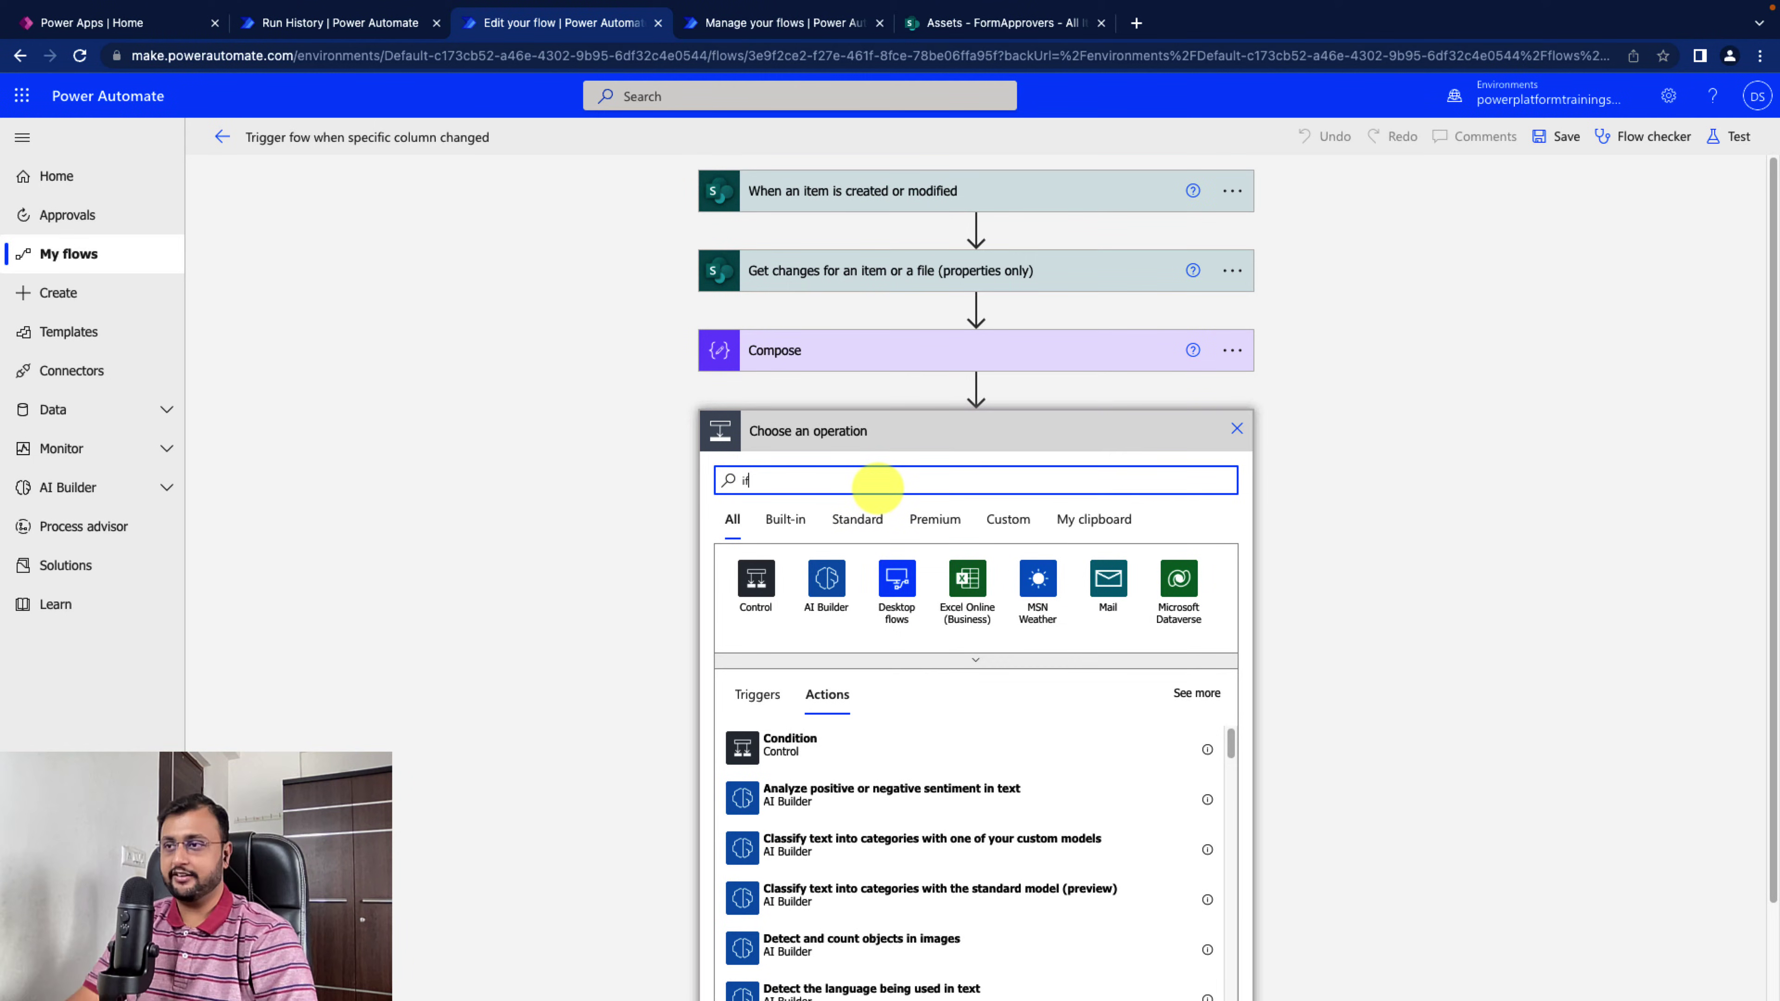
{"action": "type", "text": "f"}
{"action": "left_click", "coordinate": [813, 856]}
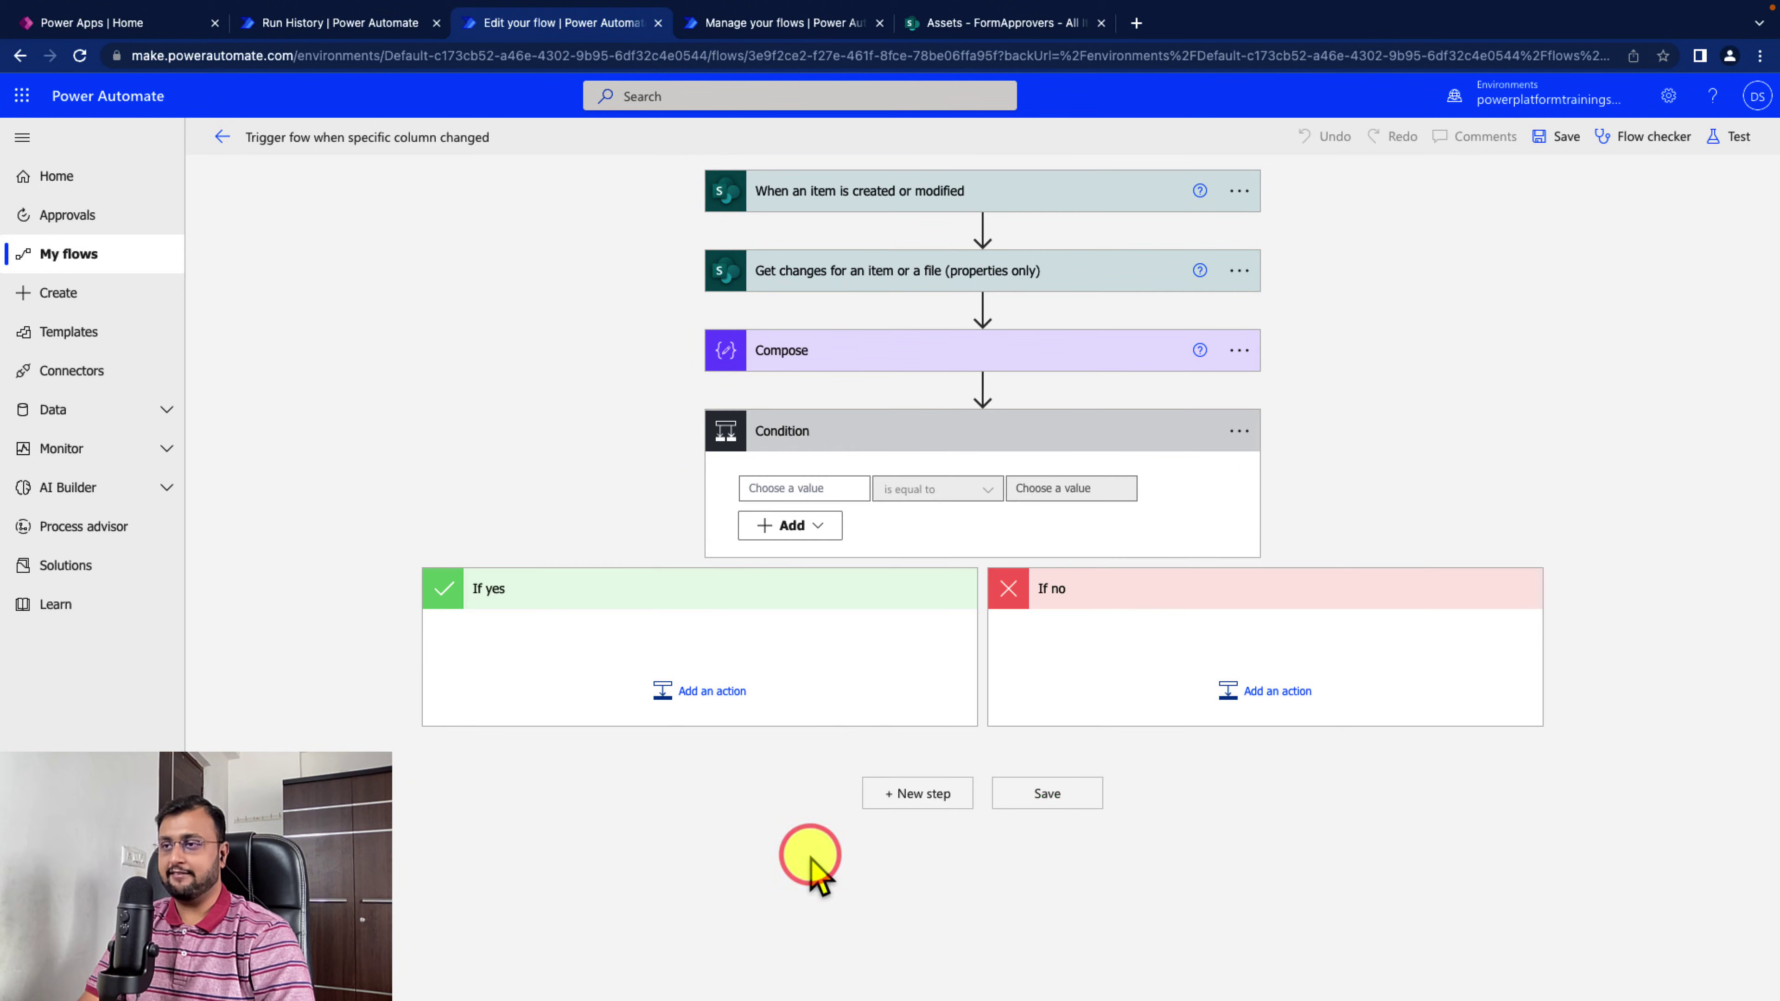
{"action": "left_click", "coordinate": [799, 479]}
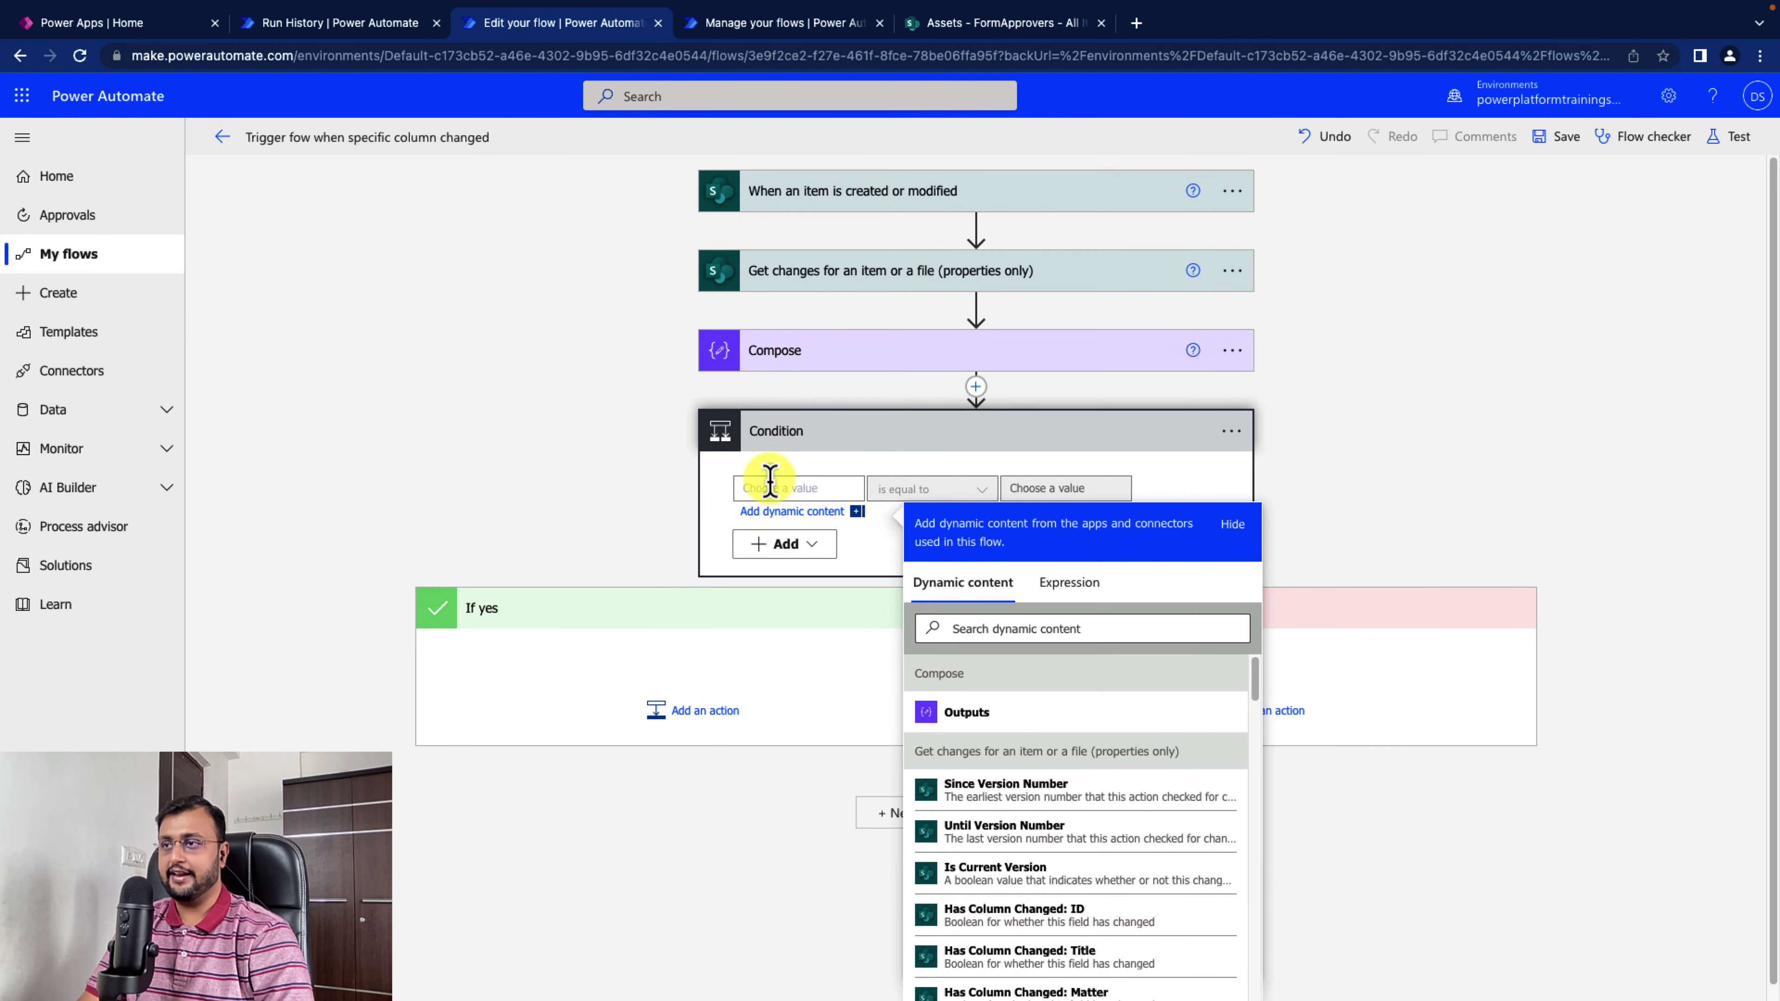
Copy the DevOfficerStatus column name from the run's Compose output
{"action": "left_click", "coordinate": [339, 22]}
{"action": "double_click", "coordinate": [1281, 267]}
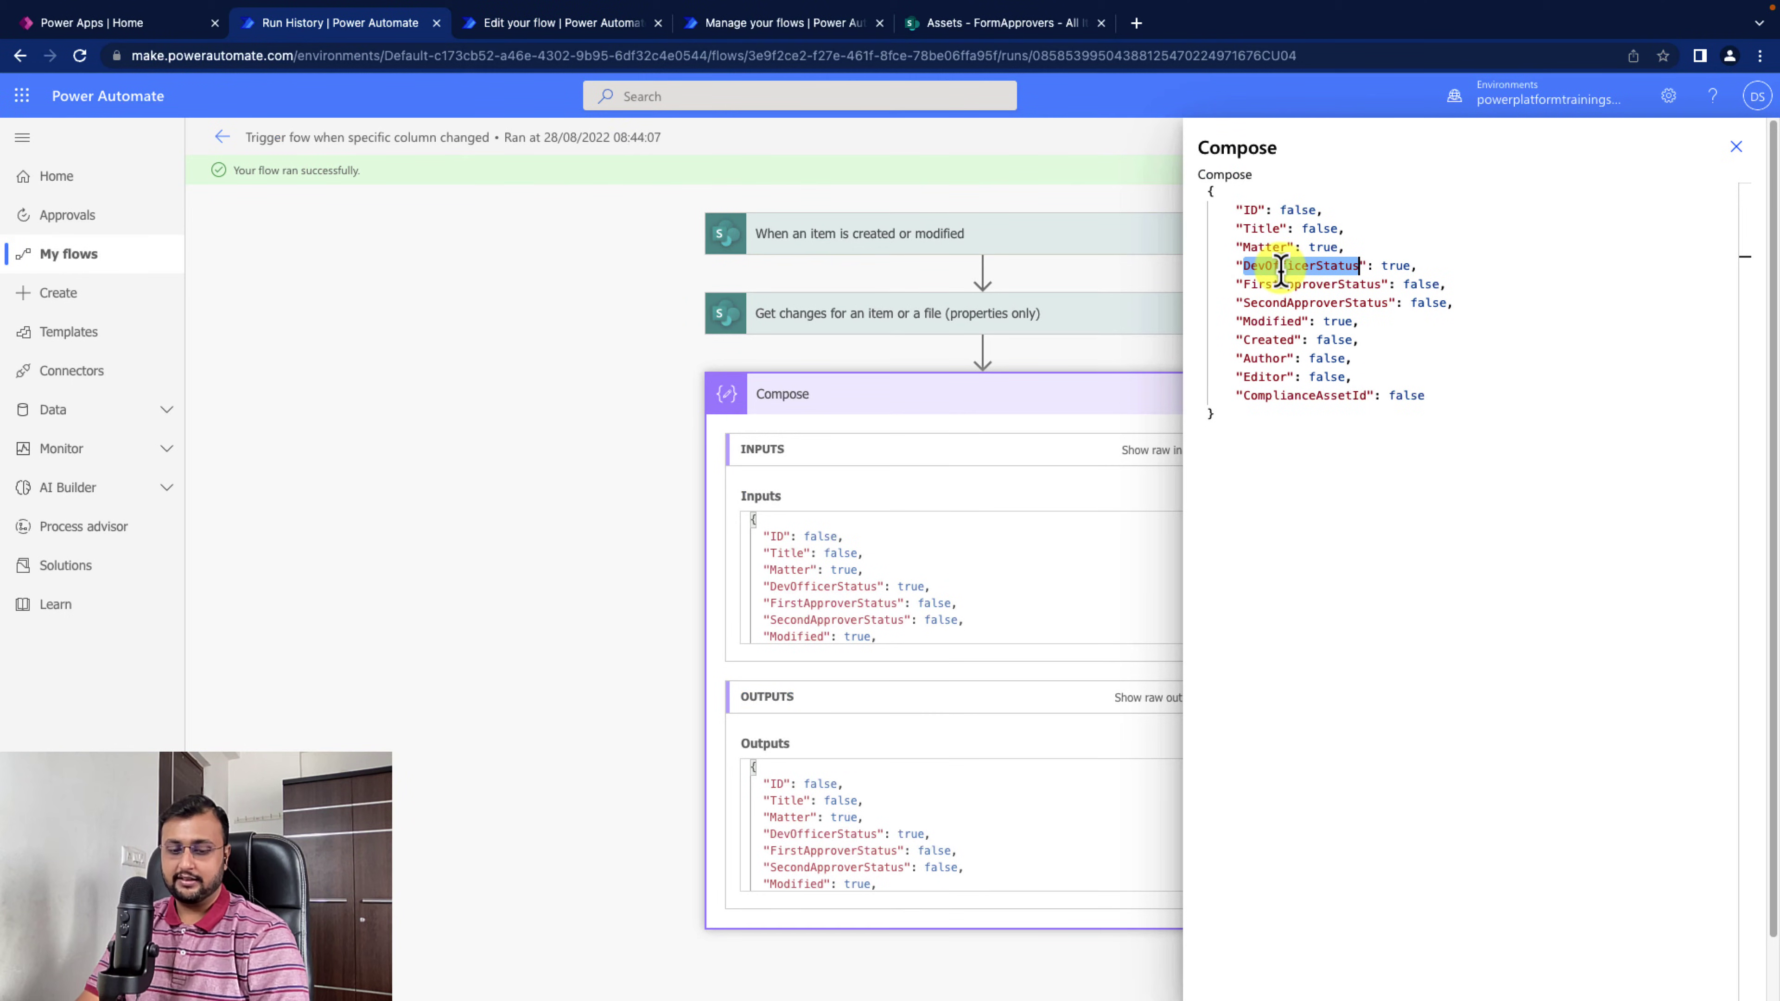
{"action": "right_click", "coordinate": [1280, 270]}
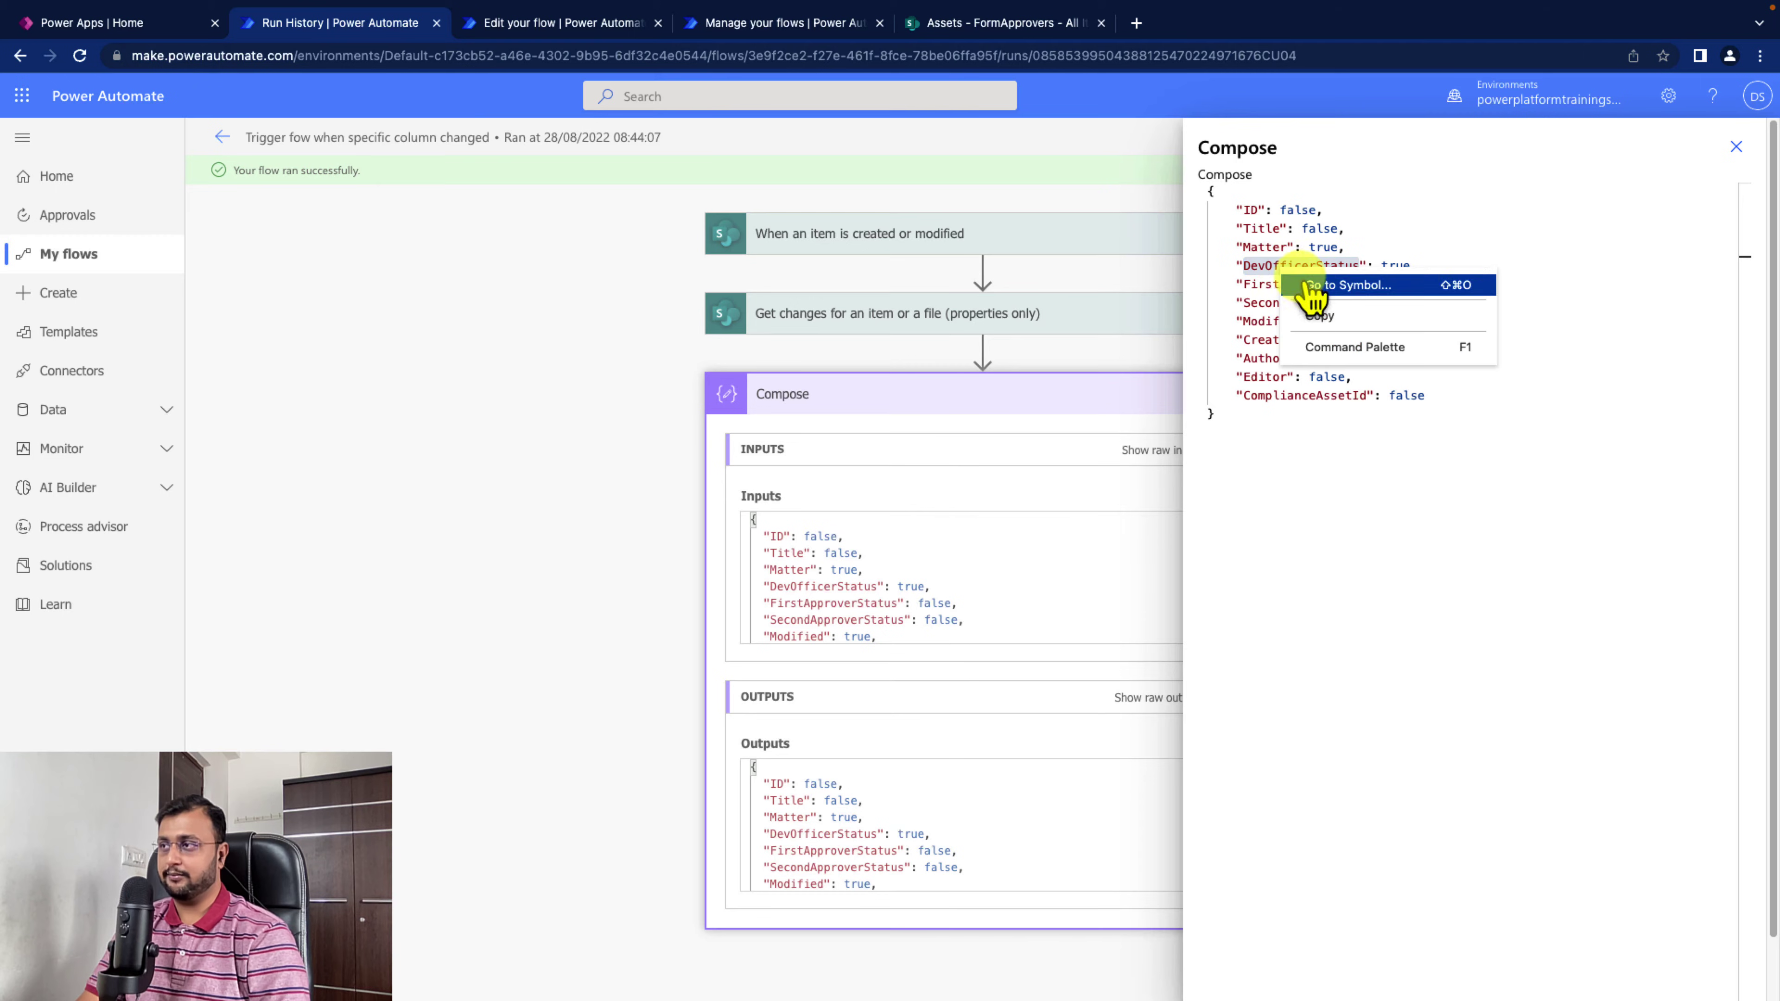
{"action": "left_click", "coordinate": [1303, 312]}
{"action": "left_click", "coordinate": [565, 25]}
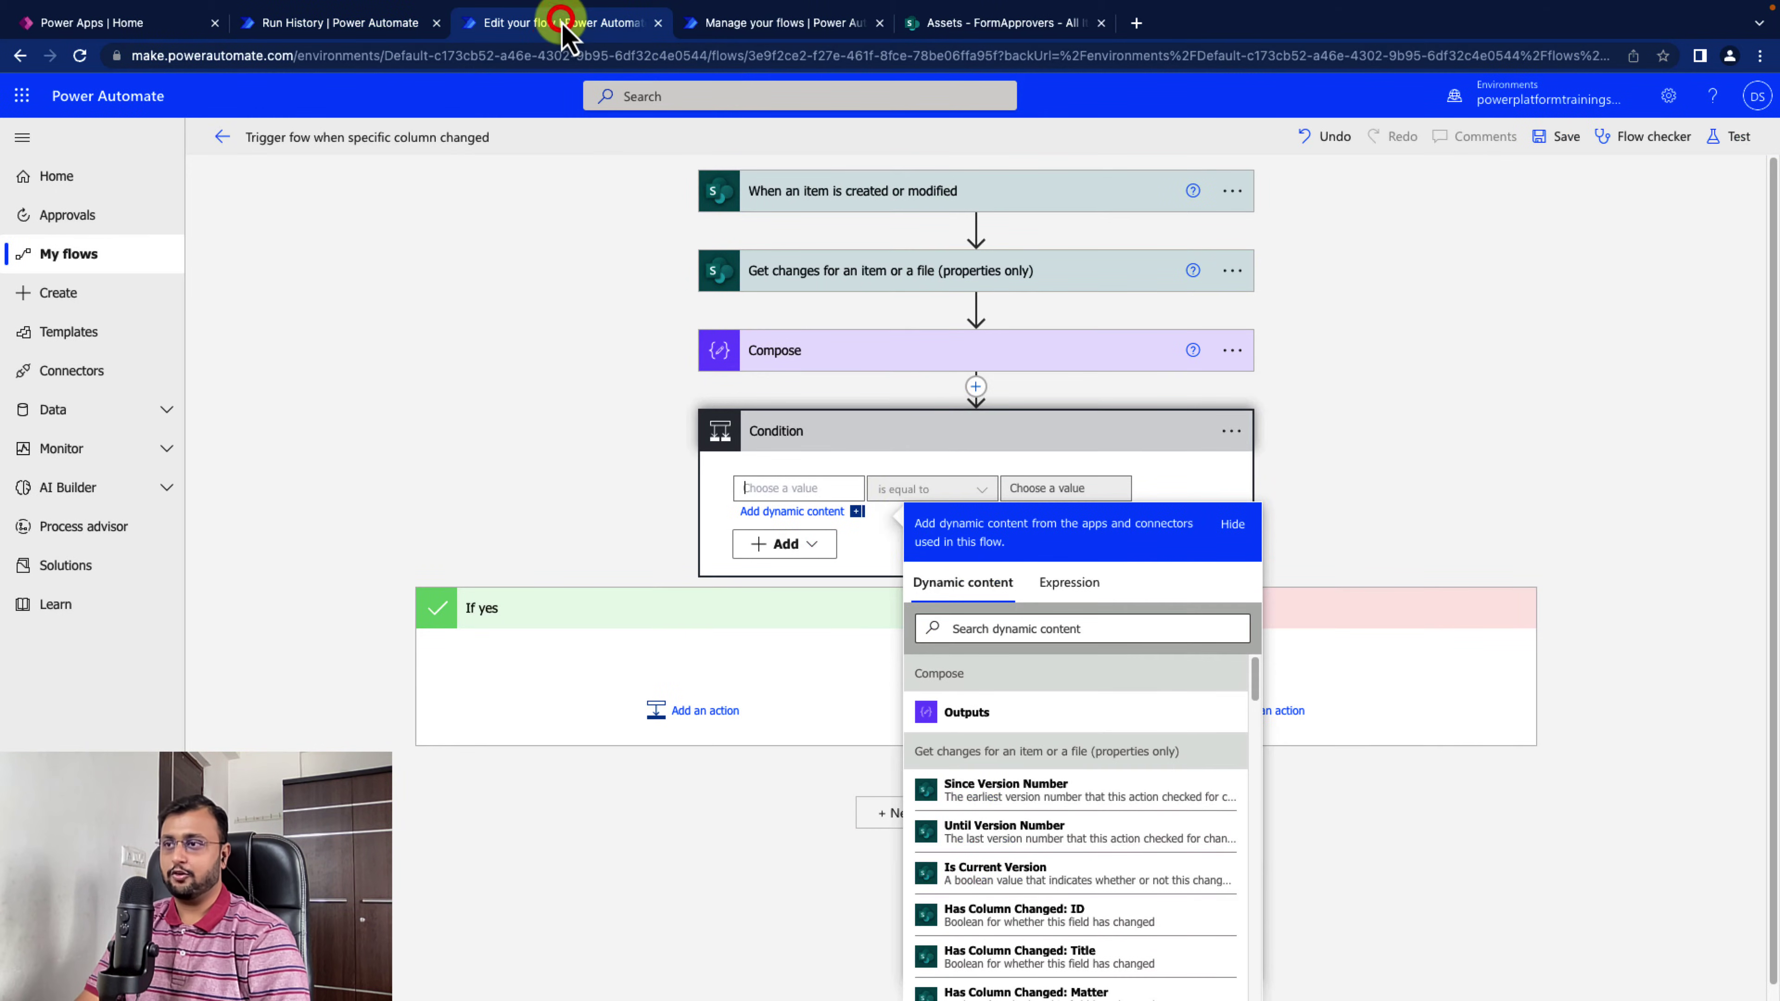
Set the Condition's first value to the Has Column Changed expression with ?['DevOfficerStatus'] appended
{"action": "left_click", "coordinate": [1069, 583]}
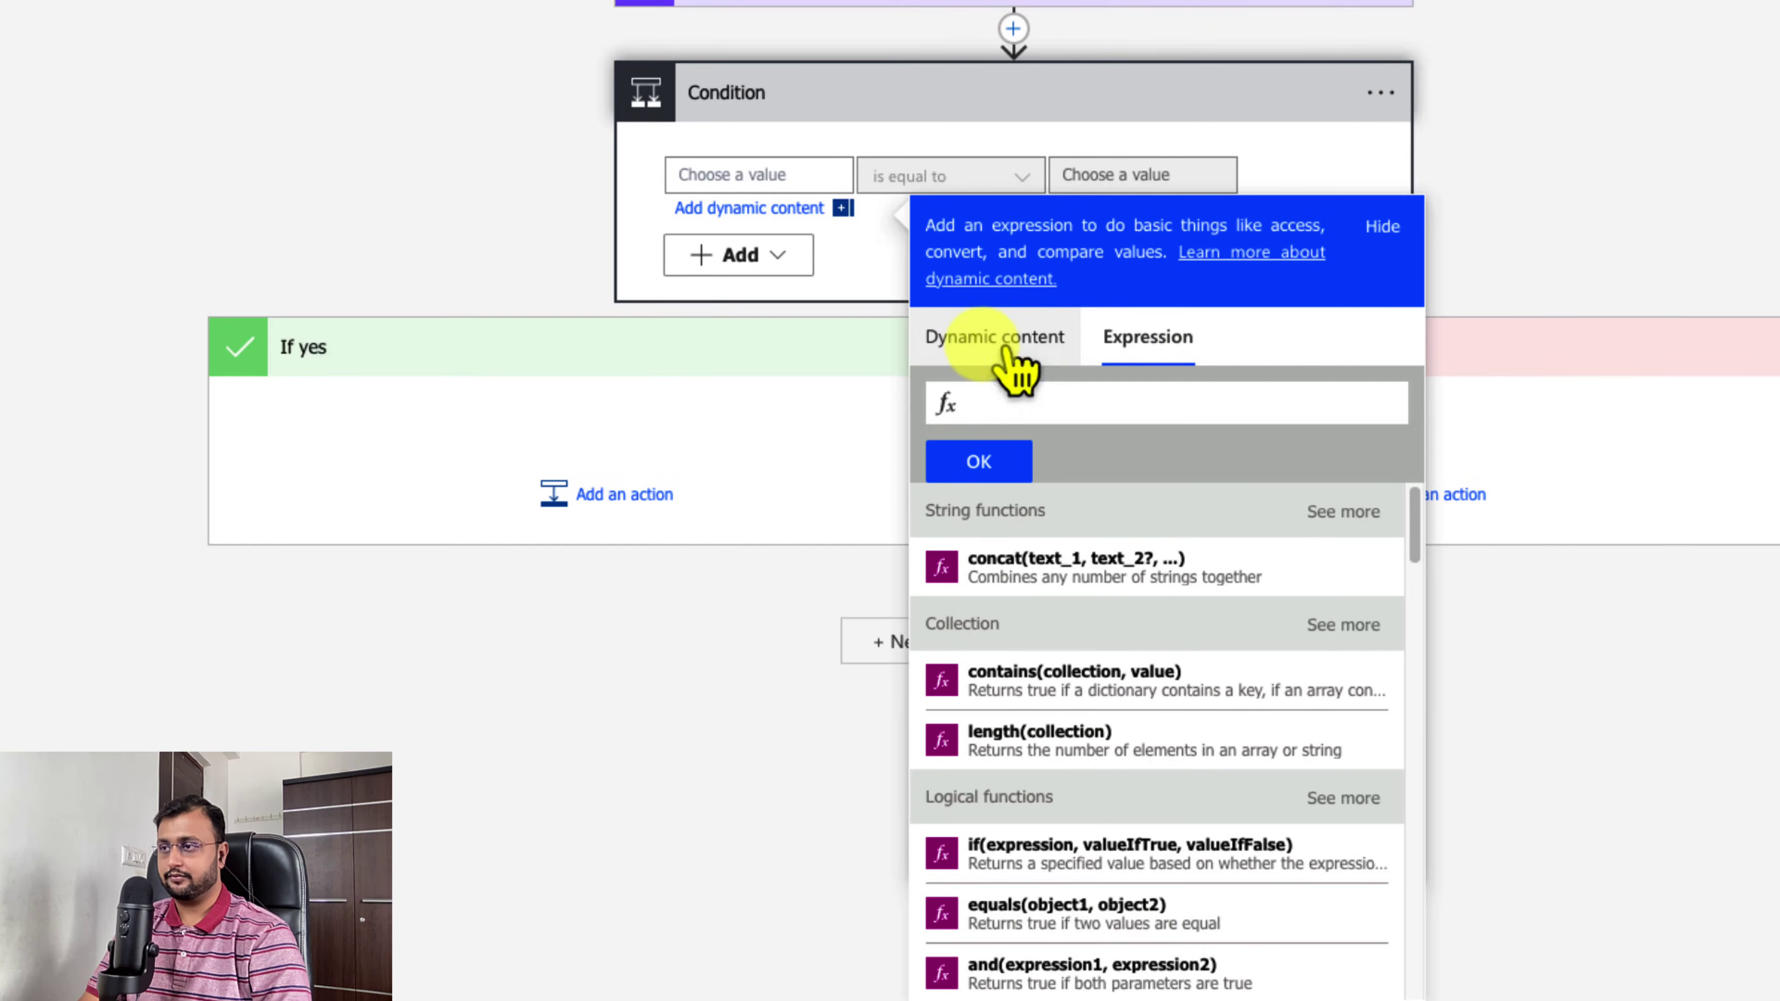
{"action": "left_click", "coordinate": [1008, 359]}
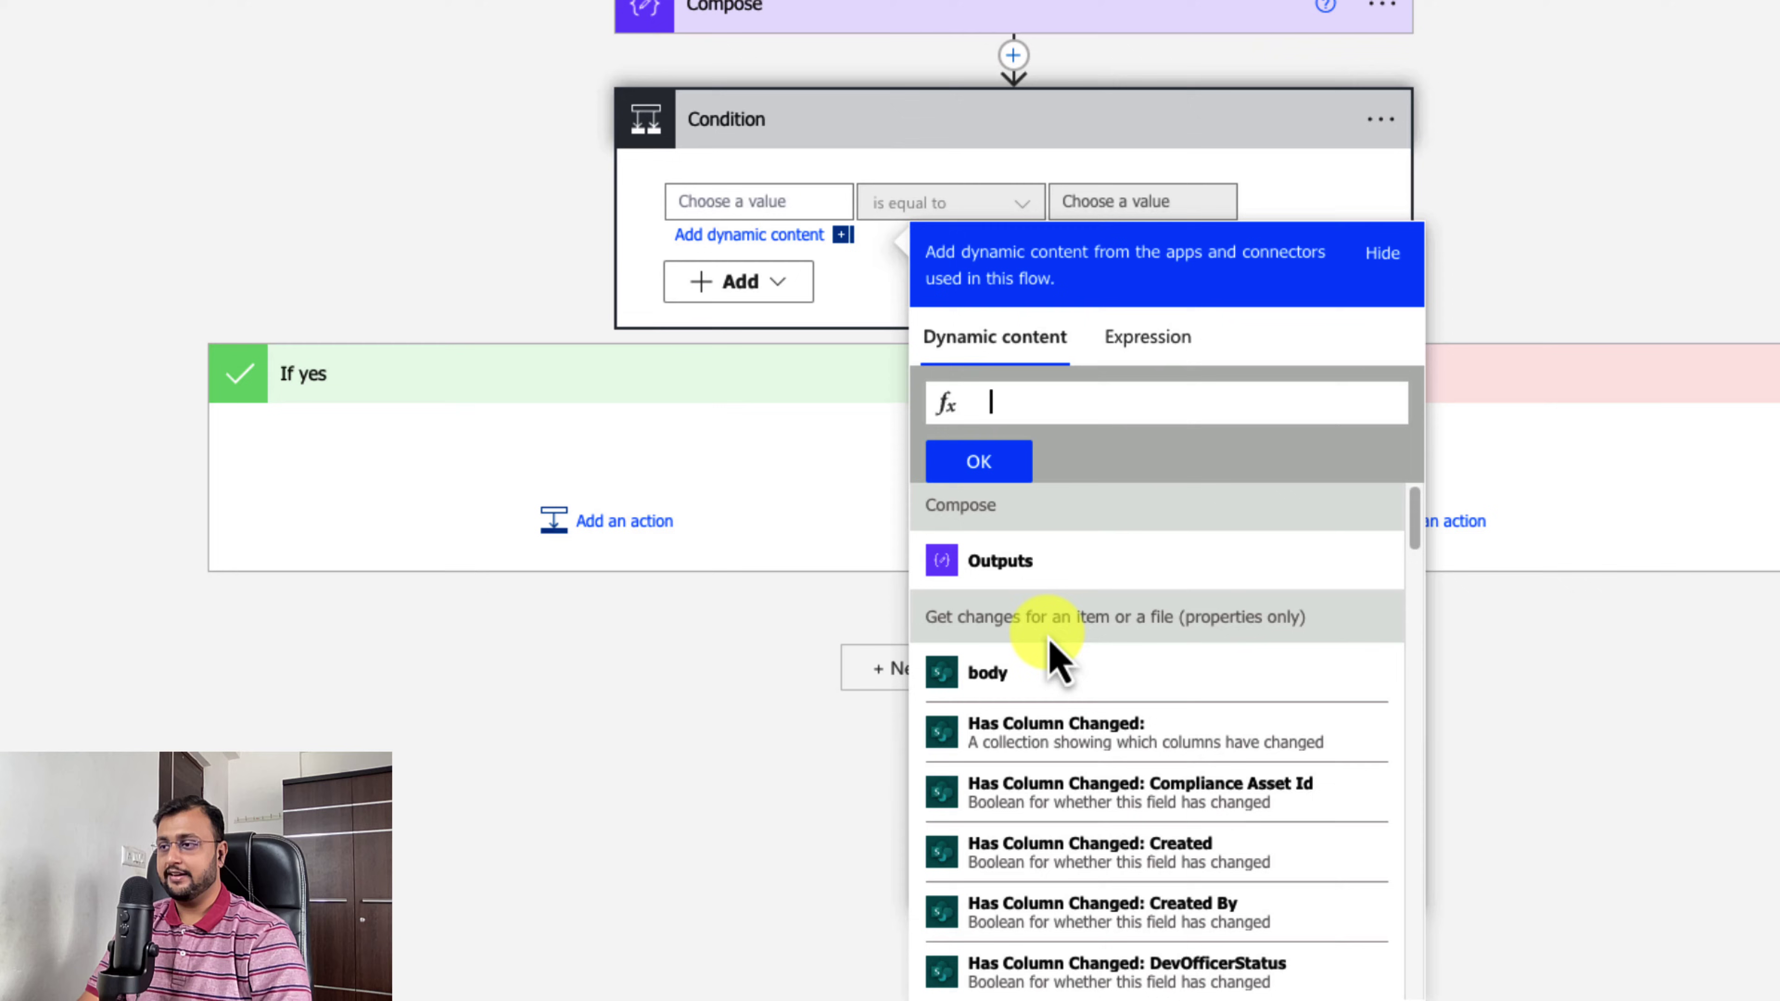
{"action": "scroll", "coordinate": [1311, 814], "scroll_direction": "down", "scroll_amount": 5}
{"action": "scroll", "coordinate": [1275, 771], "scroll_direction": "down", "scroll_amount": 3}
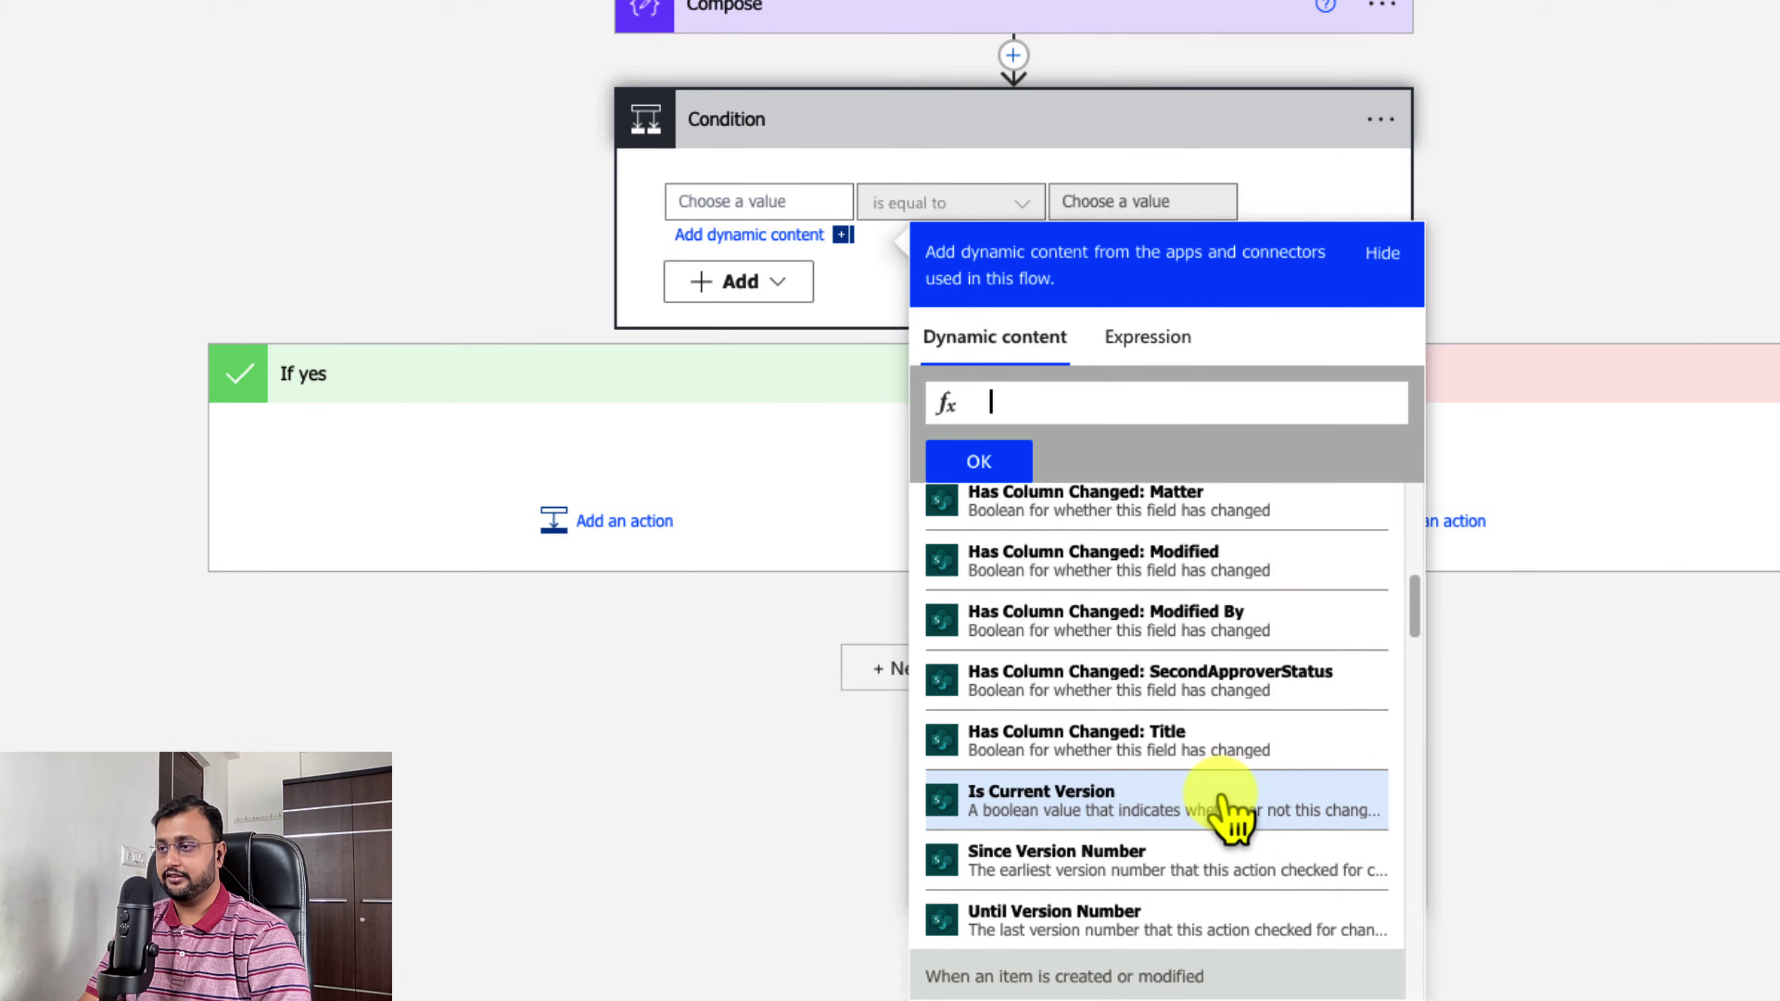
{"action": "scroll", "coordinate": [1233, 813], "scroll_direction": "up", "scroll_amount": 10}
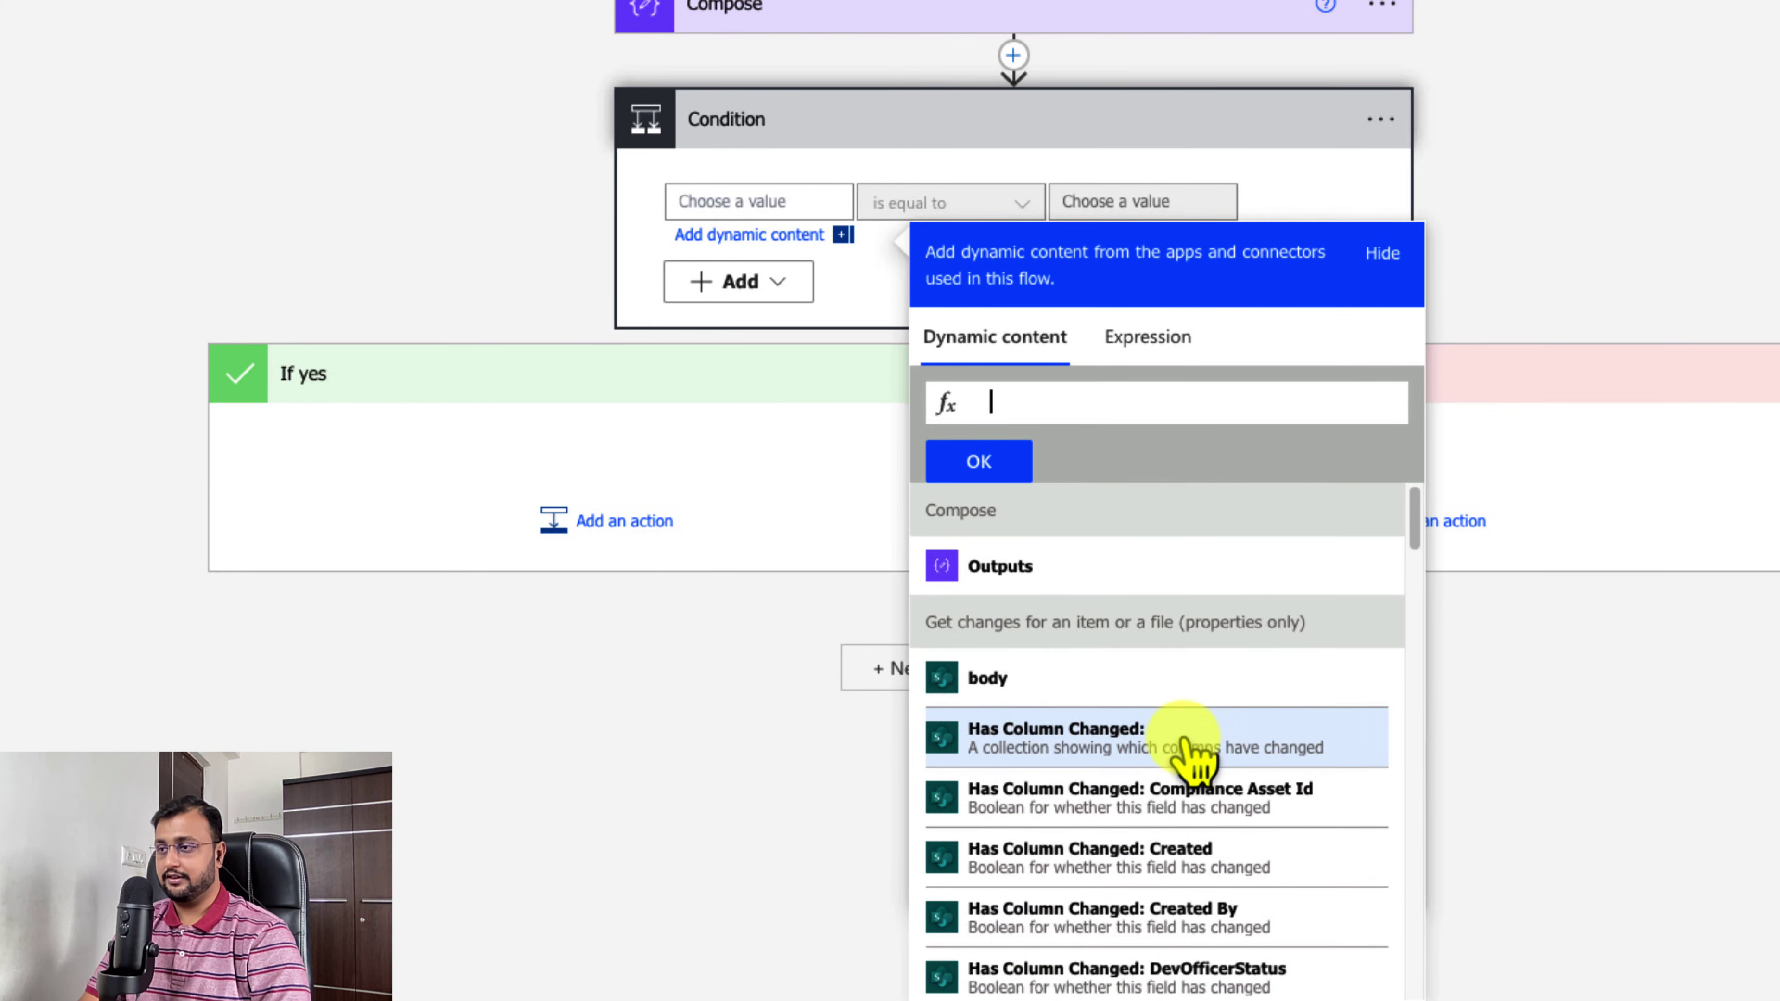
{"action": "left_click", "coordinate": [1198, 750]}
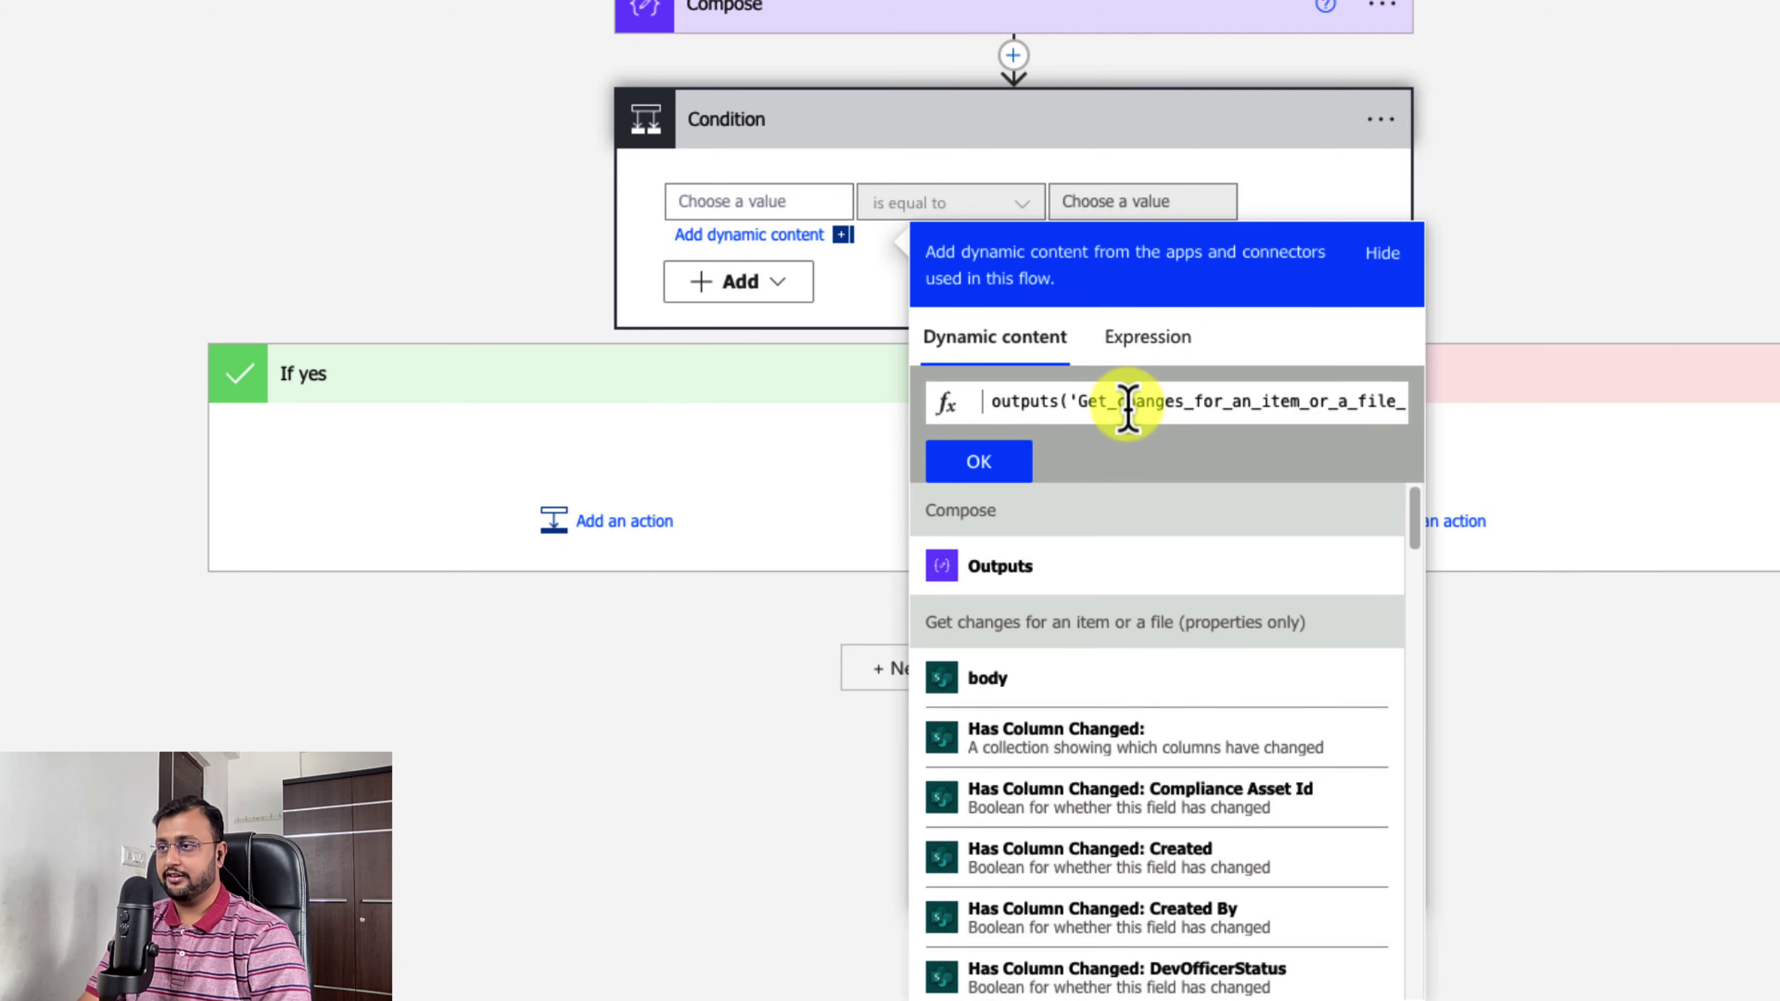
{"action": "left_click", "coordinate": [1152, 338]}
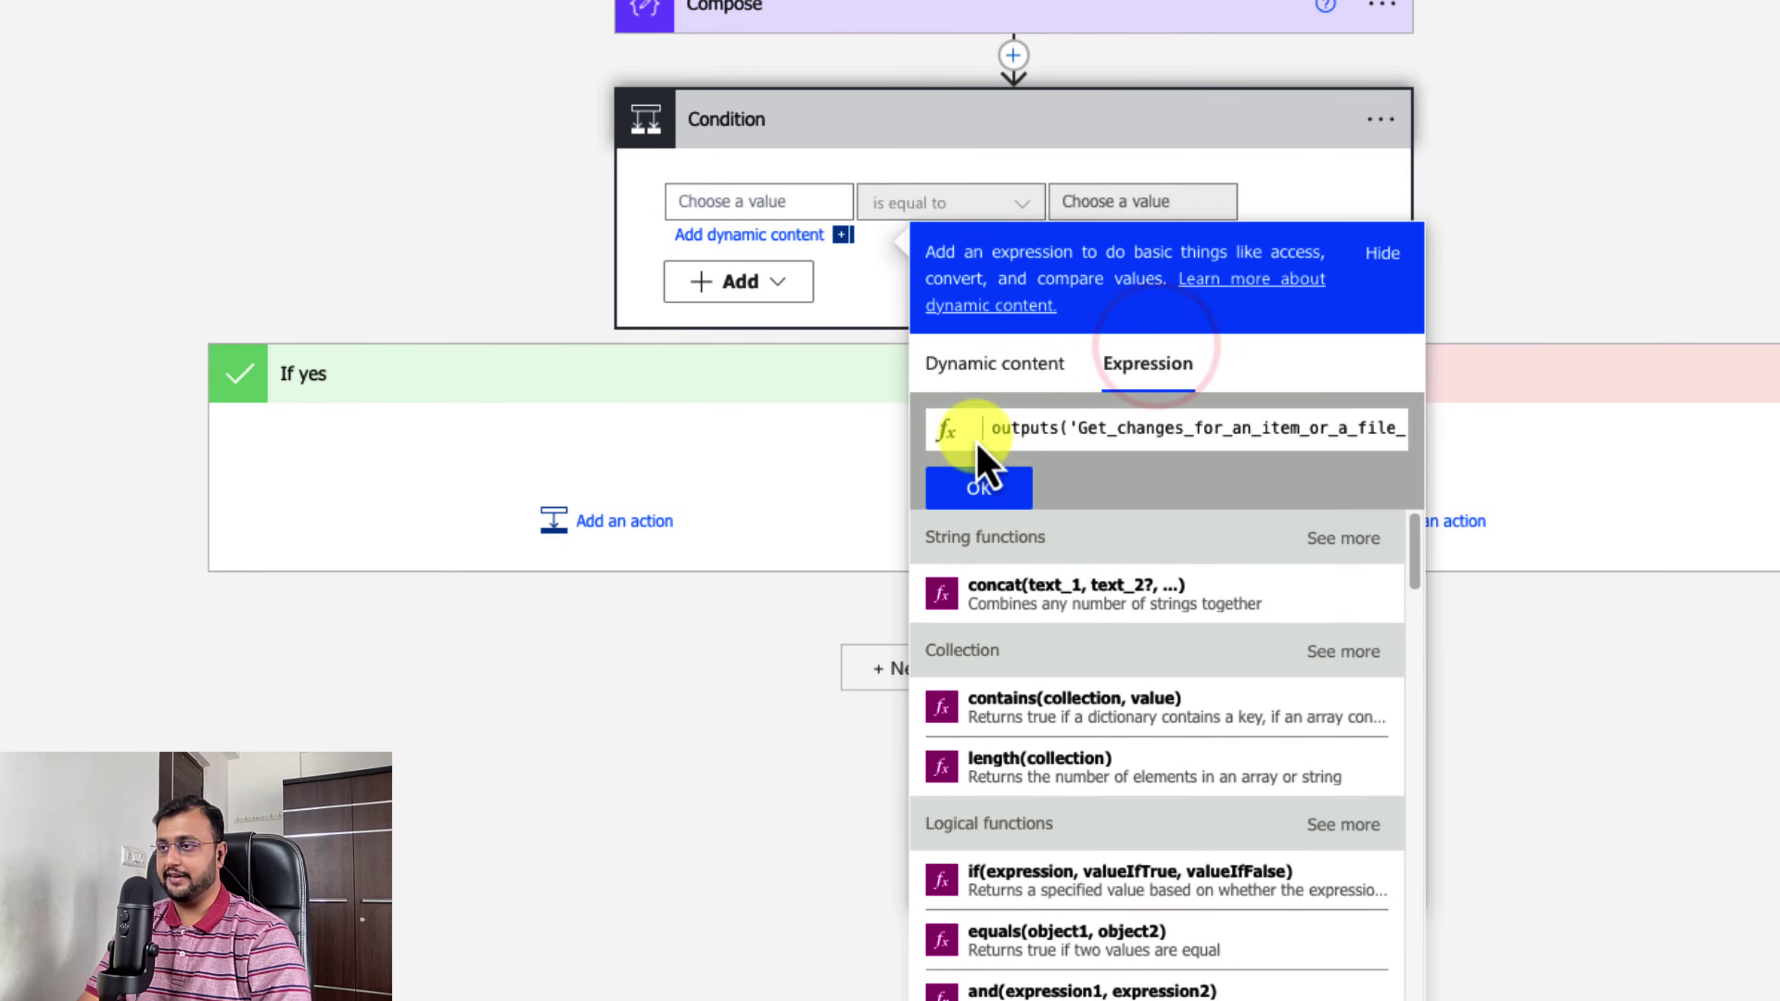
{"action": "left_click", "coordinate": [989, 428]}
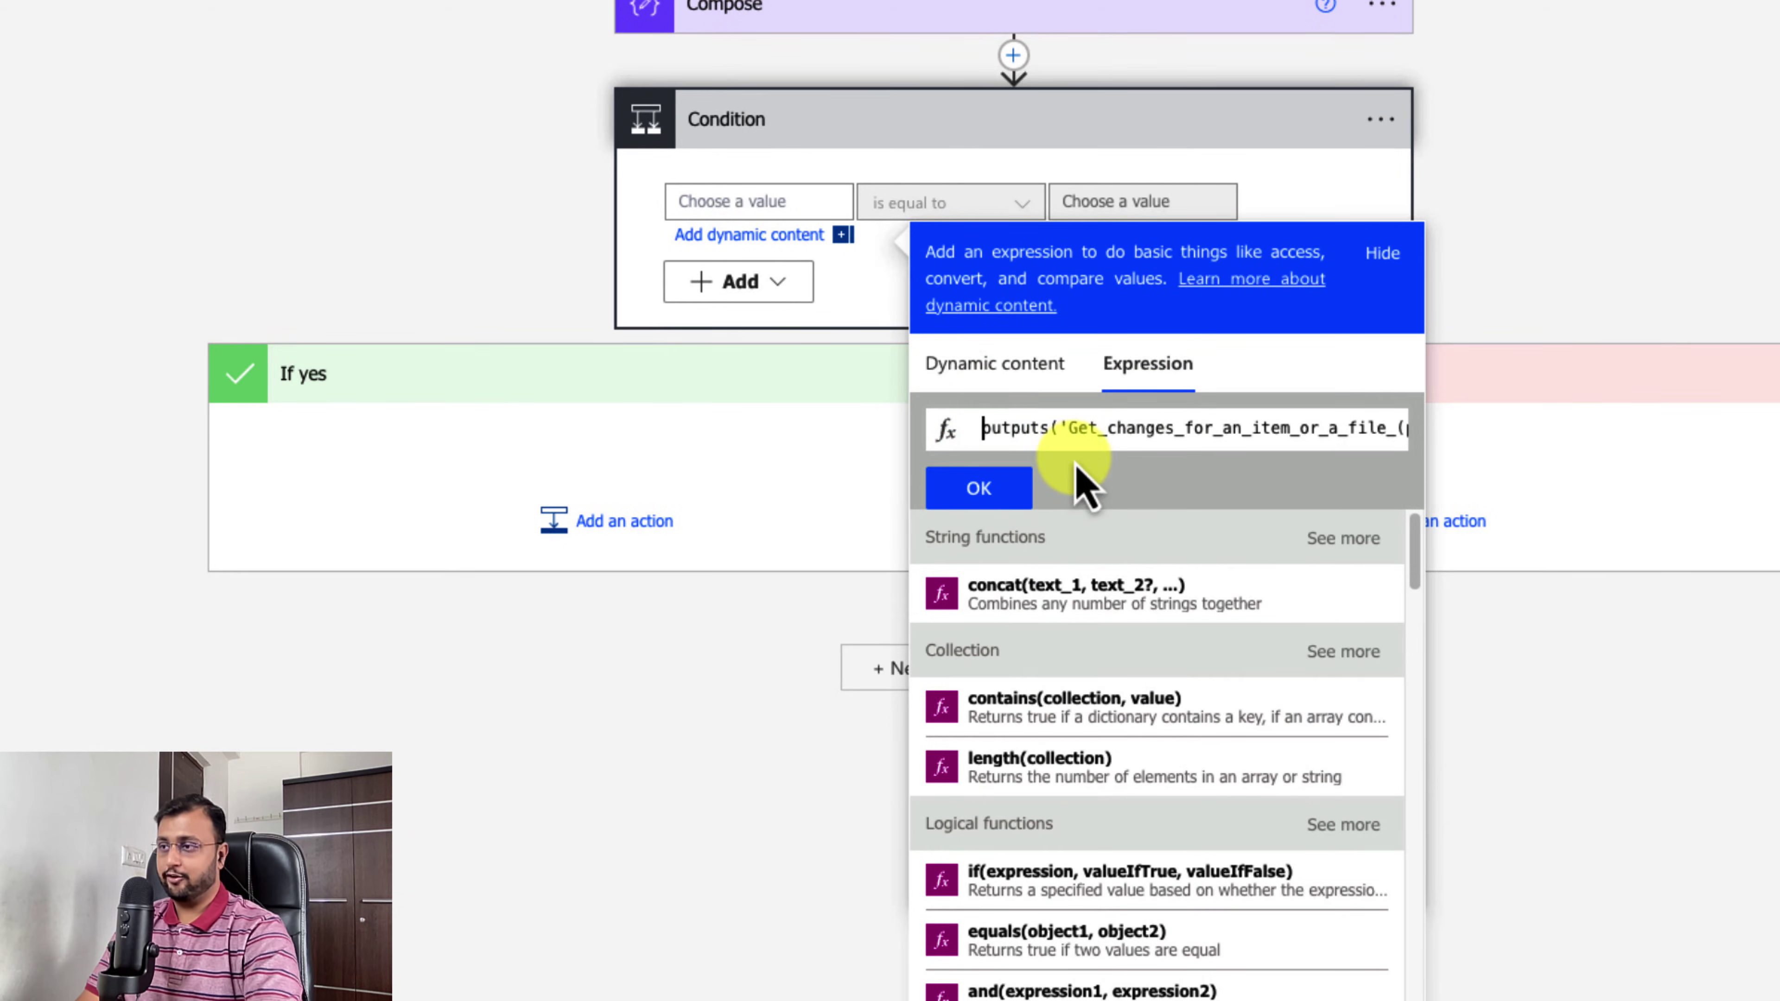
{"action": "left_click_drag", "start_coordinate": [1219, 430], "coordinate": [1377, 438]}
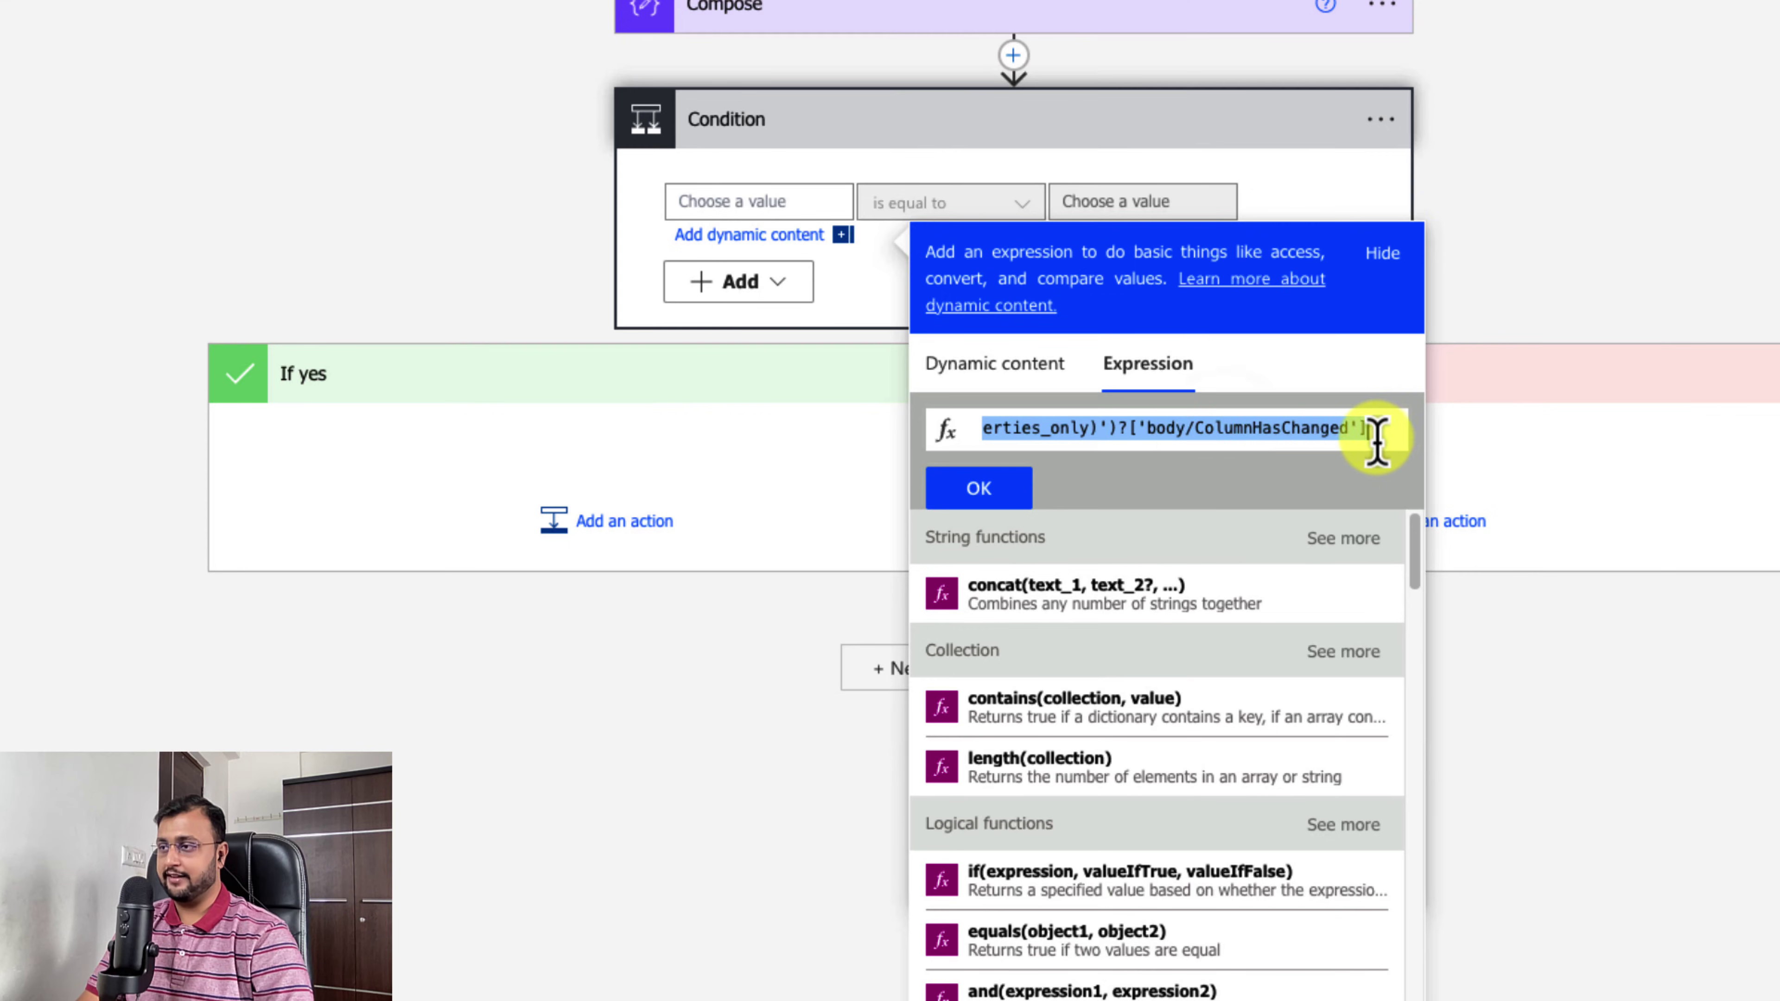
{"action": "left_click", "coordinate": [1377, 438]}
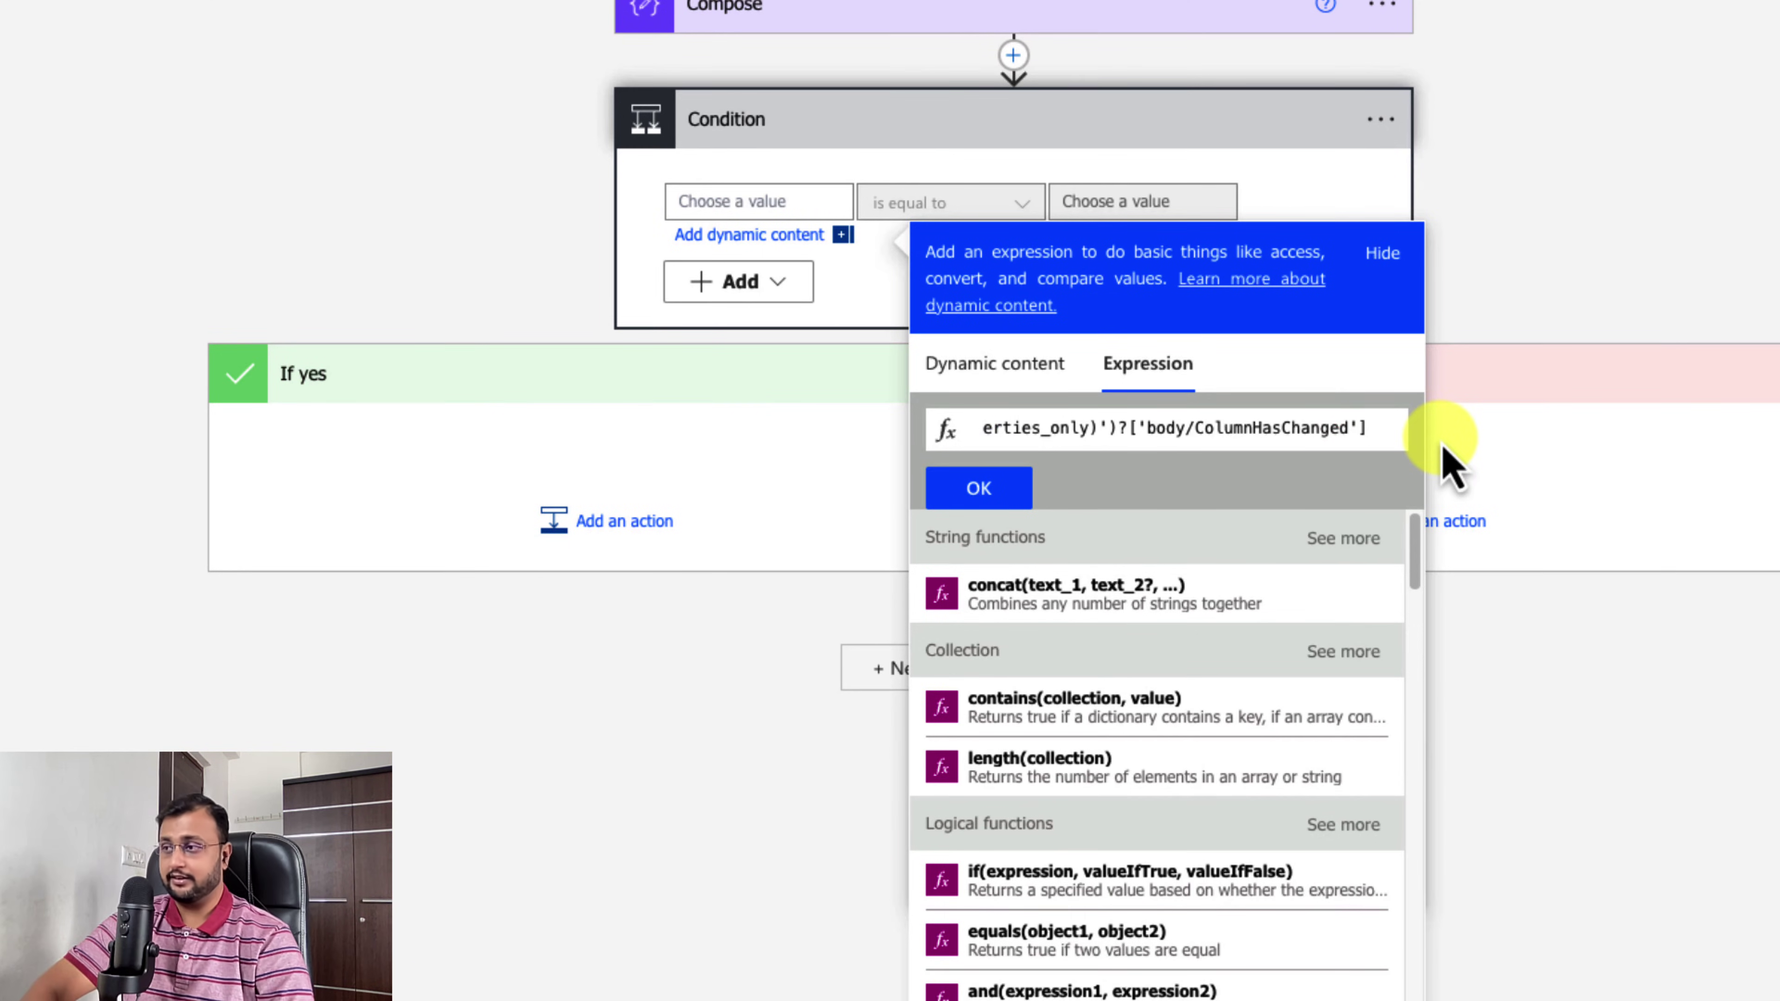
{"action": "type", "text": "?["}
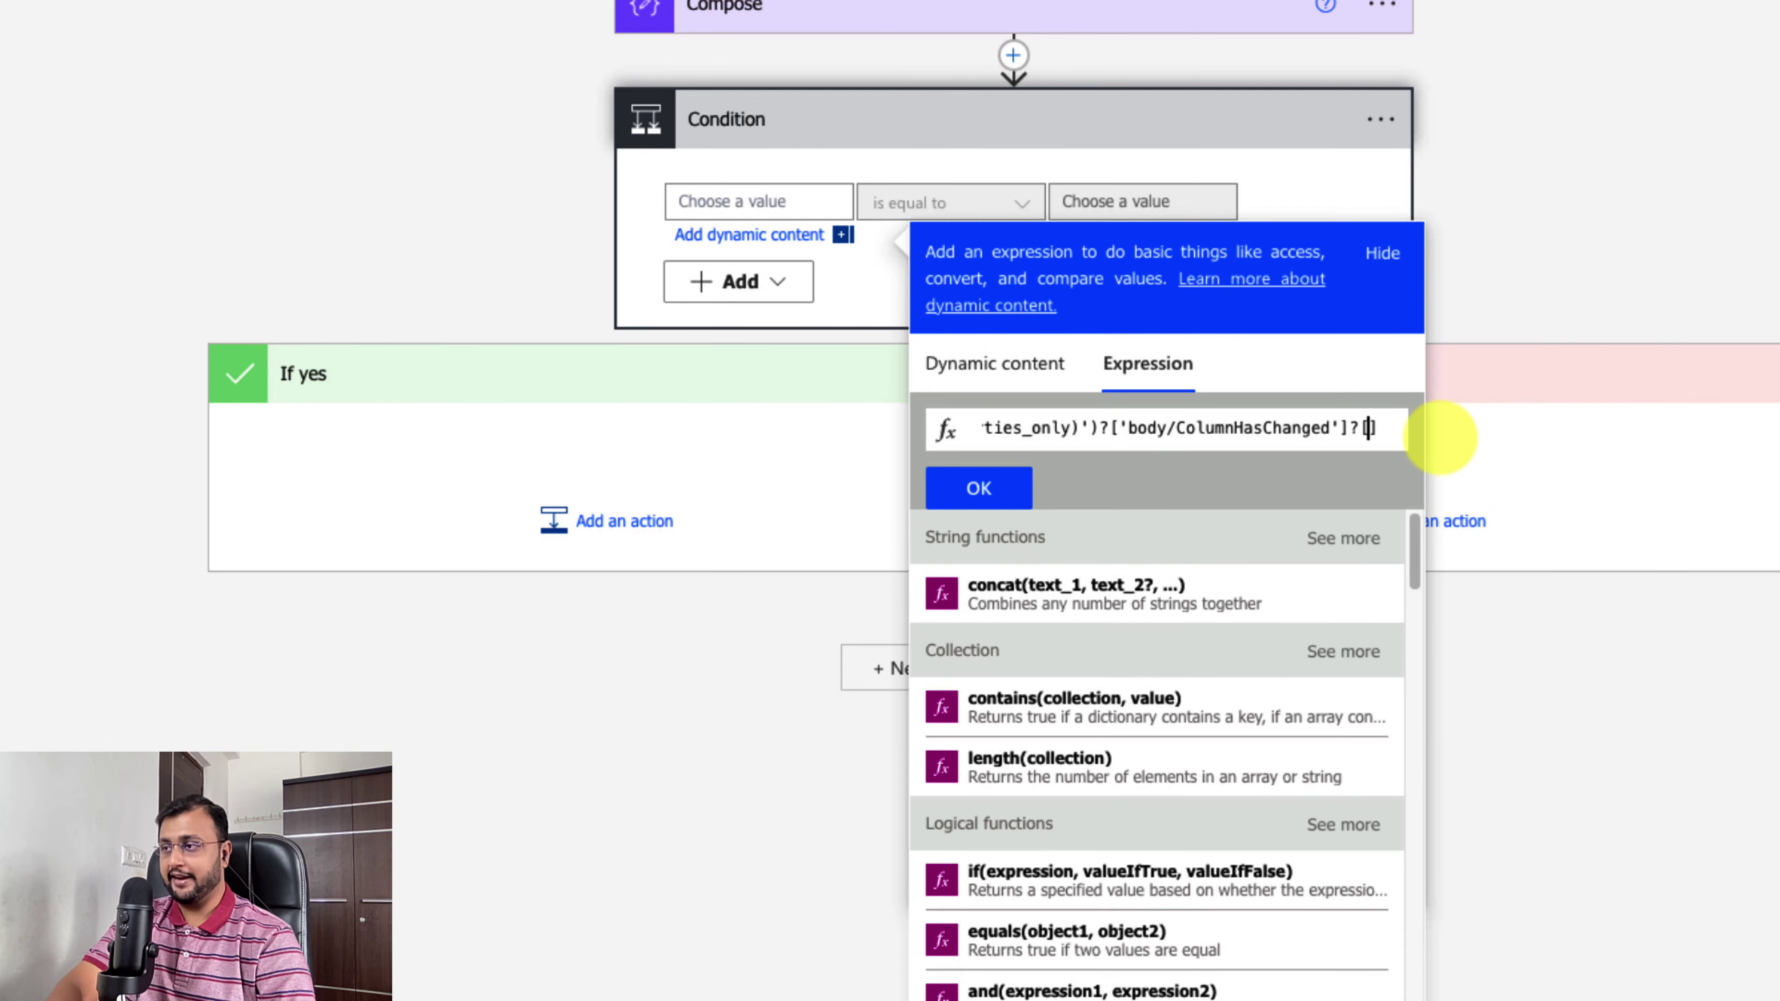
{"action": "type", "text": "'"}
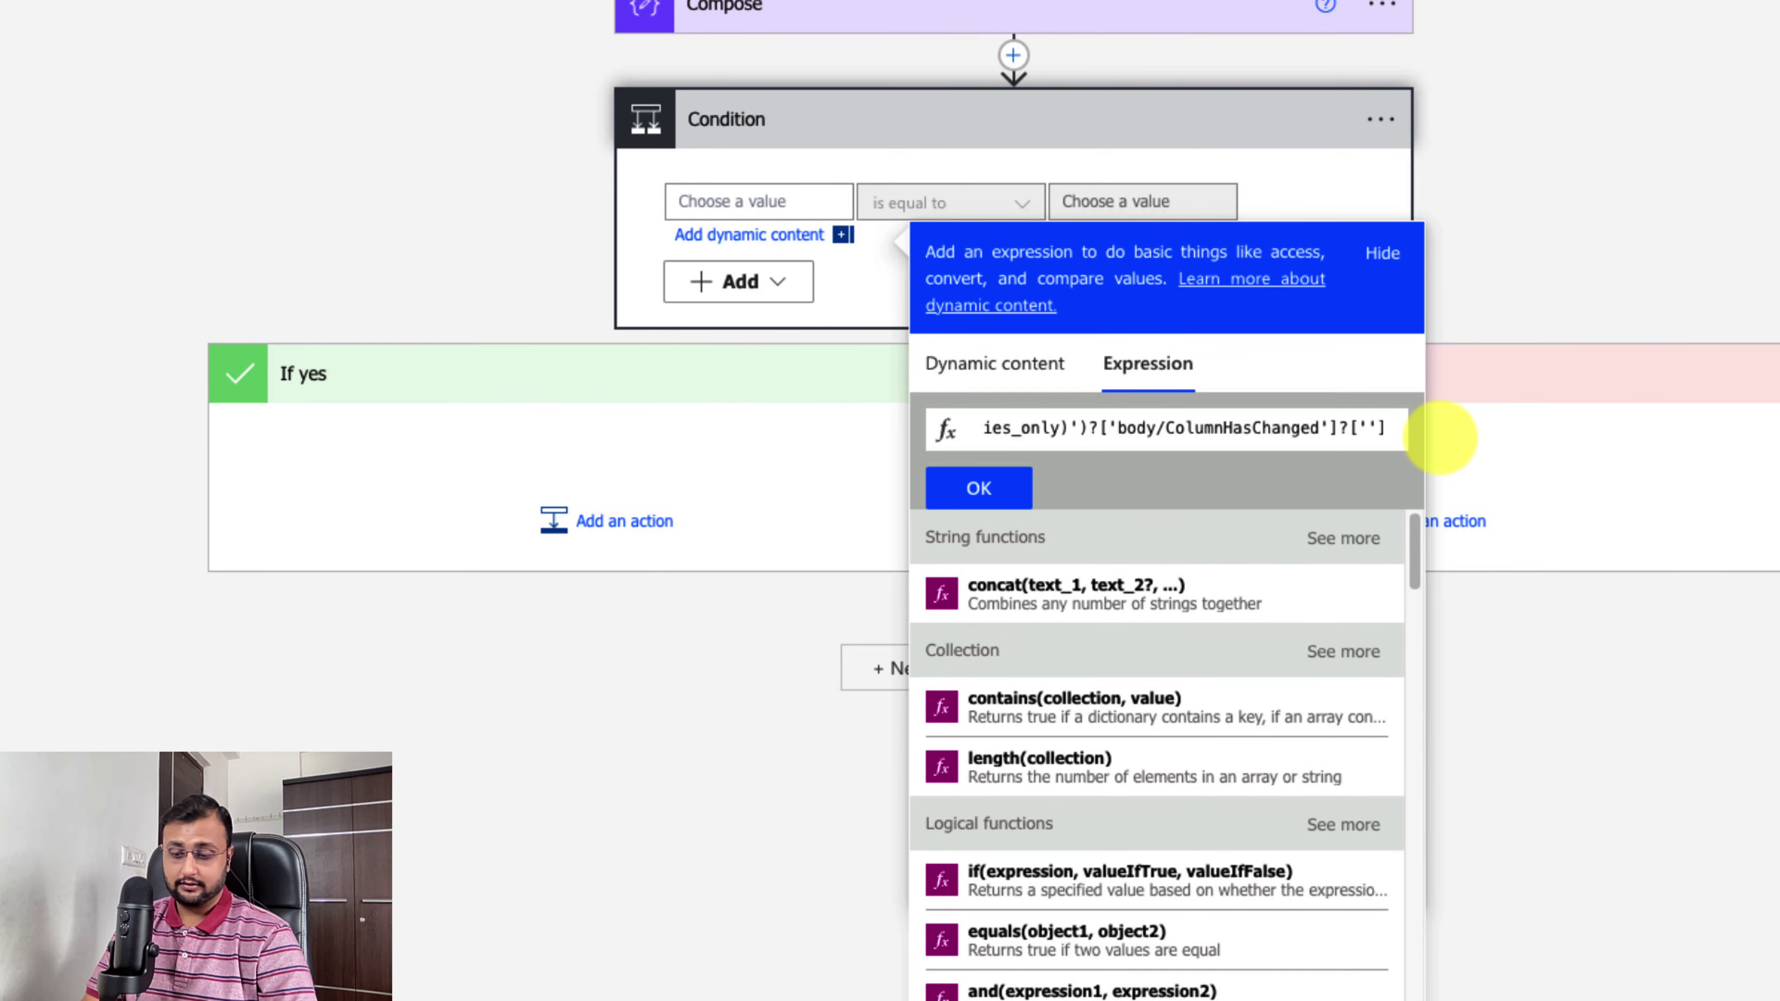
{"action": "type", "text": "DevOfficerStatus"}
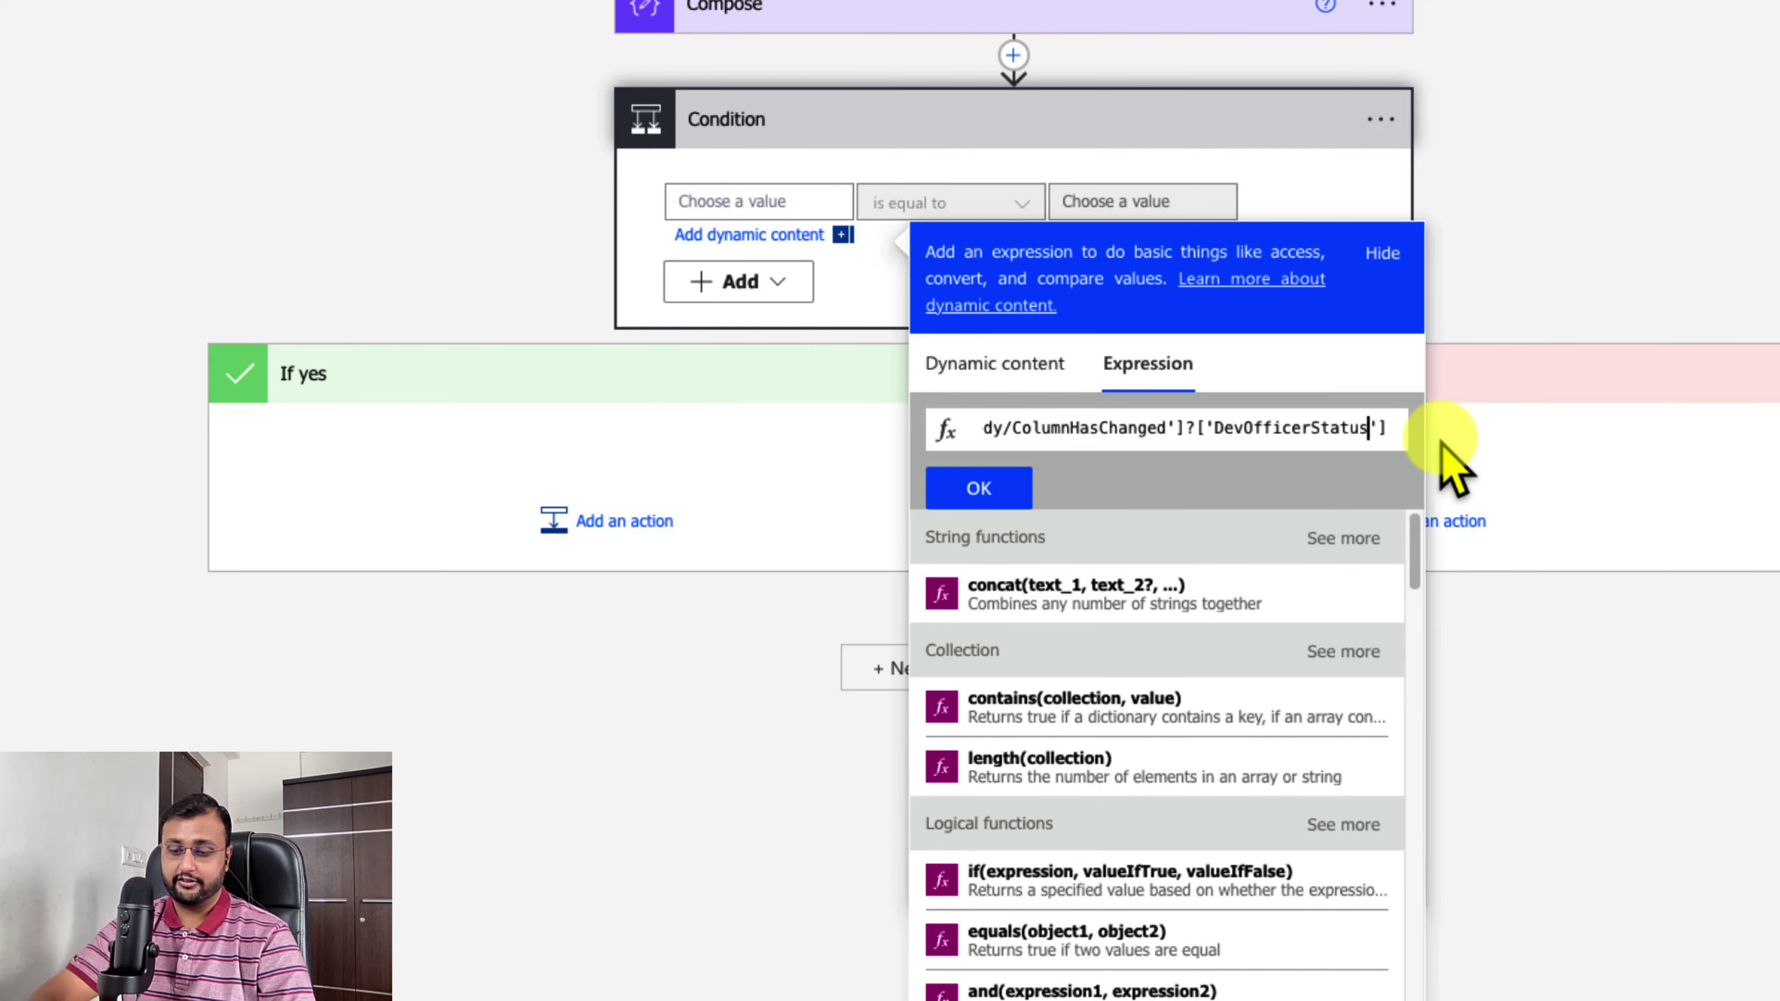
{"action": "key", "text": "ctrl+a"}
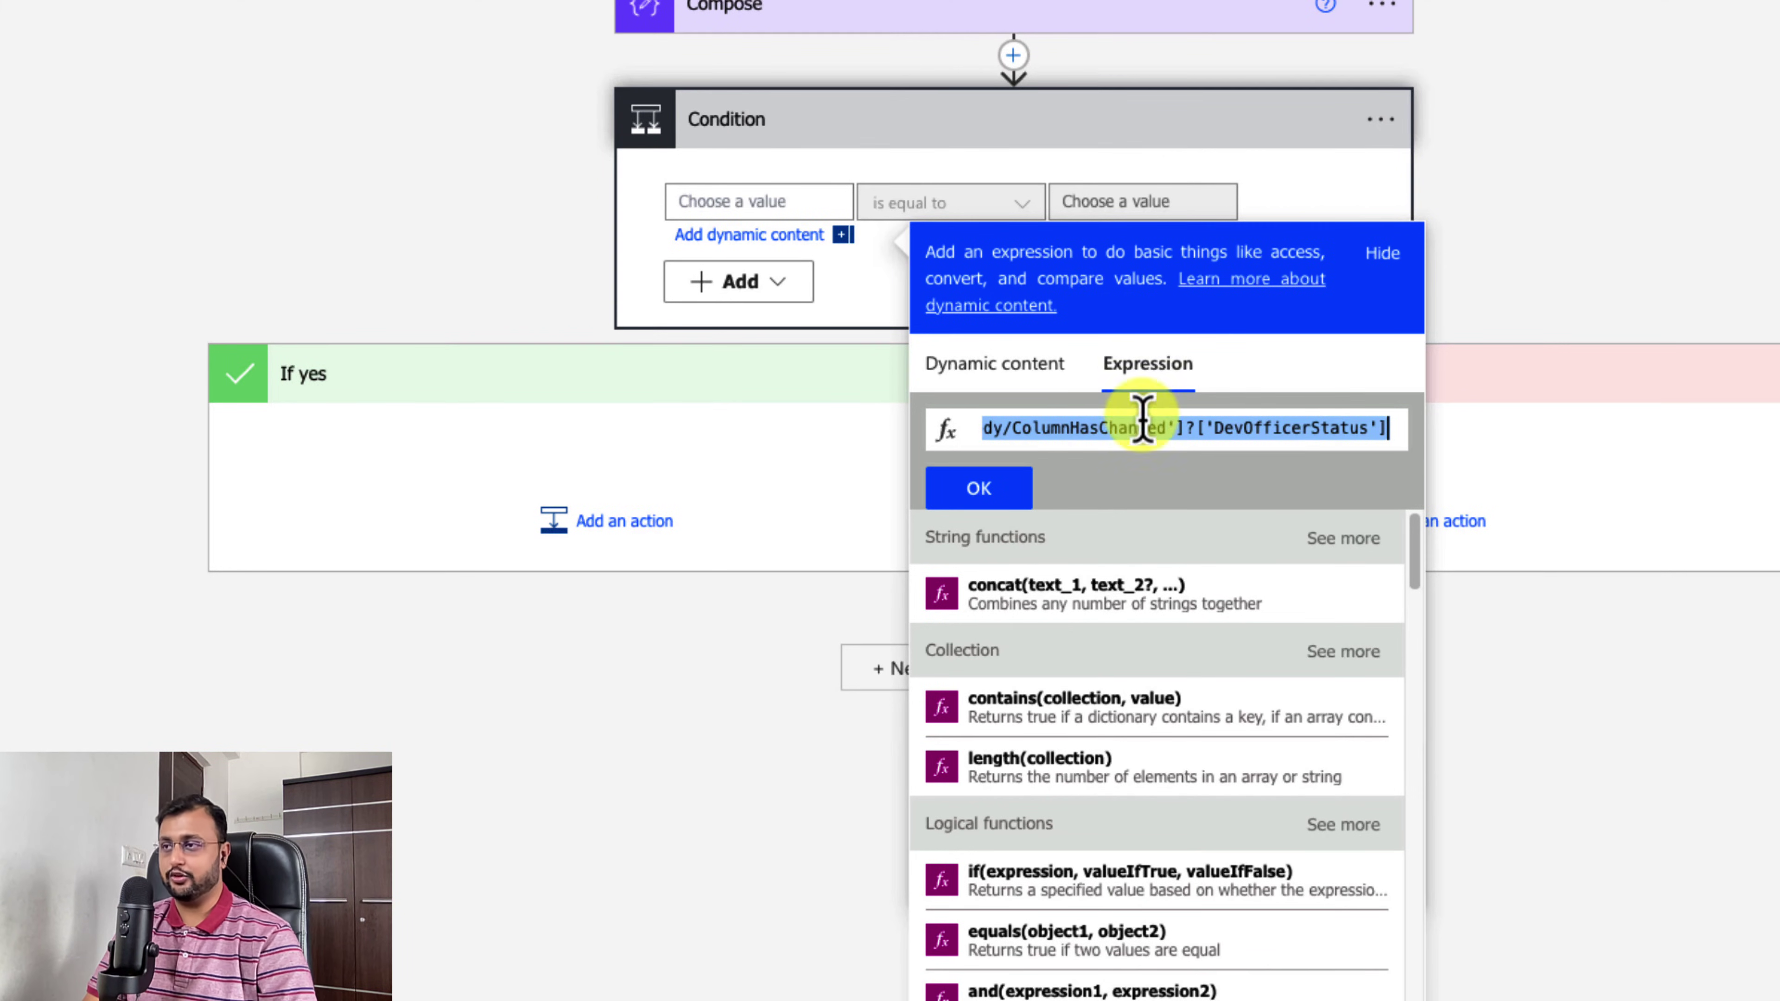
{"action": "left_click", "coordinate": [977, 491]}
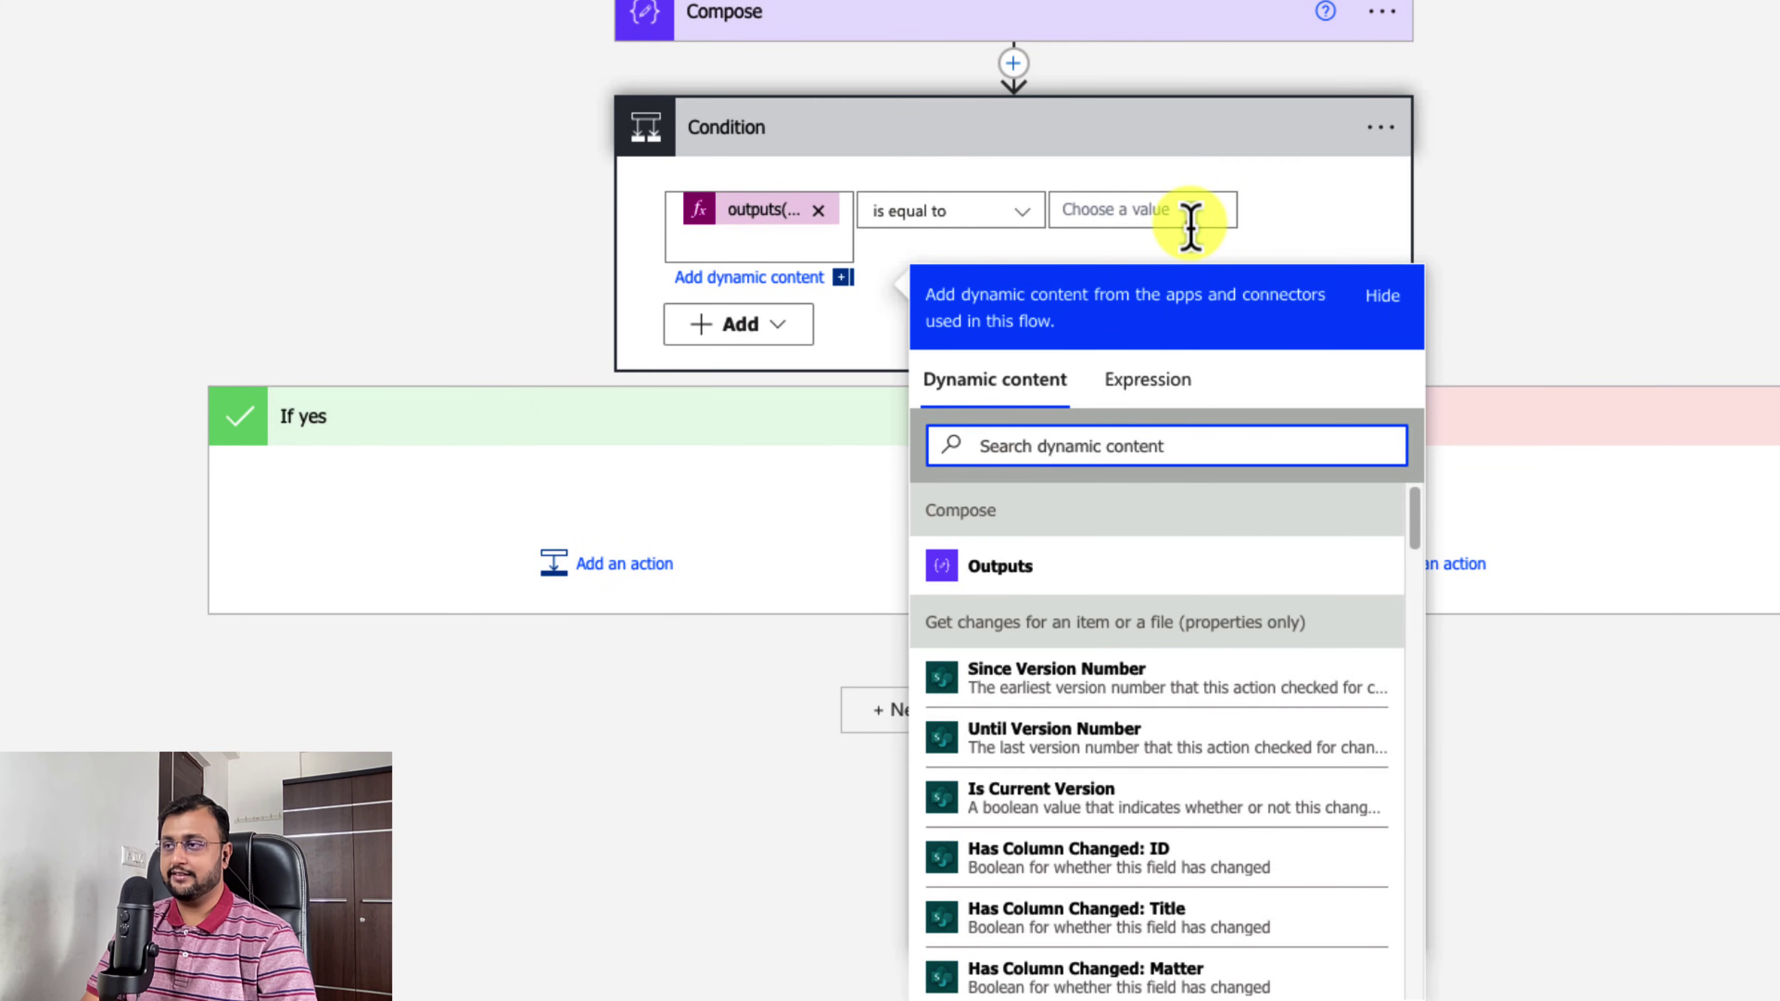
Set the comparison value to the expression true
{"action": "left_click", "coordinate": [1186, 222]}
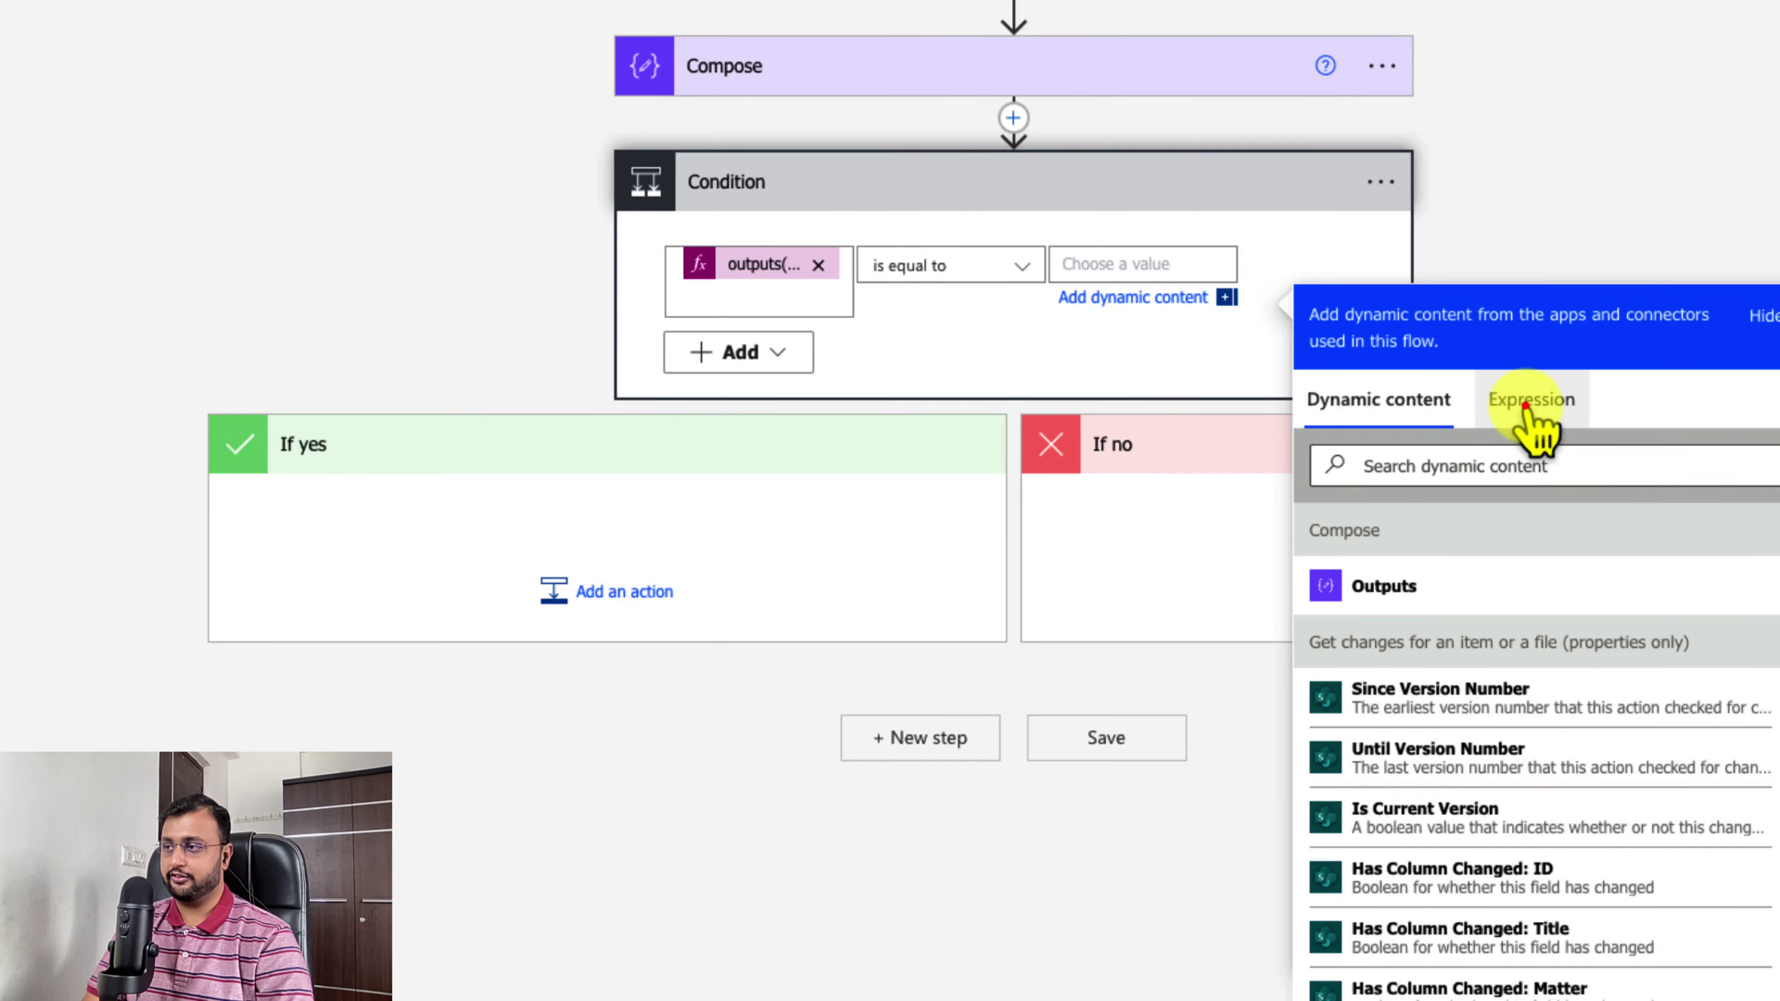
{"action": "left_click", "coordinate": [1529, 401]}
{"action": "type", "text": "tru"}
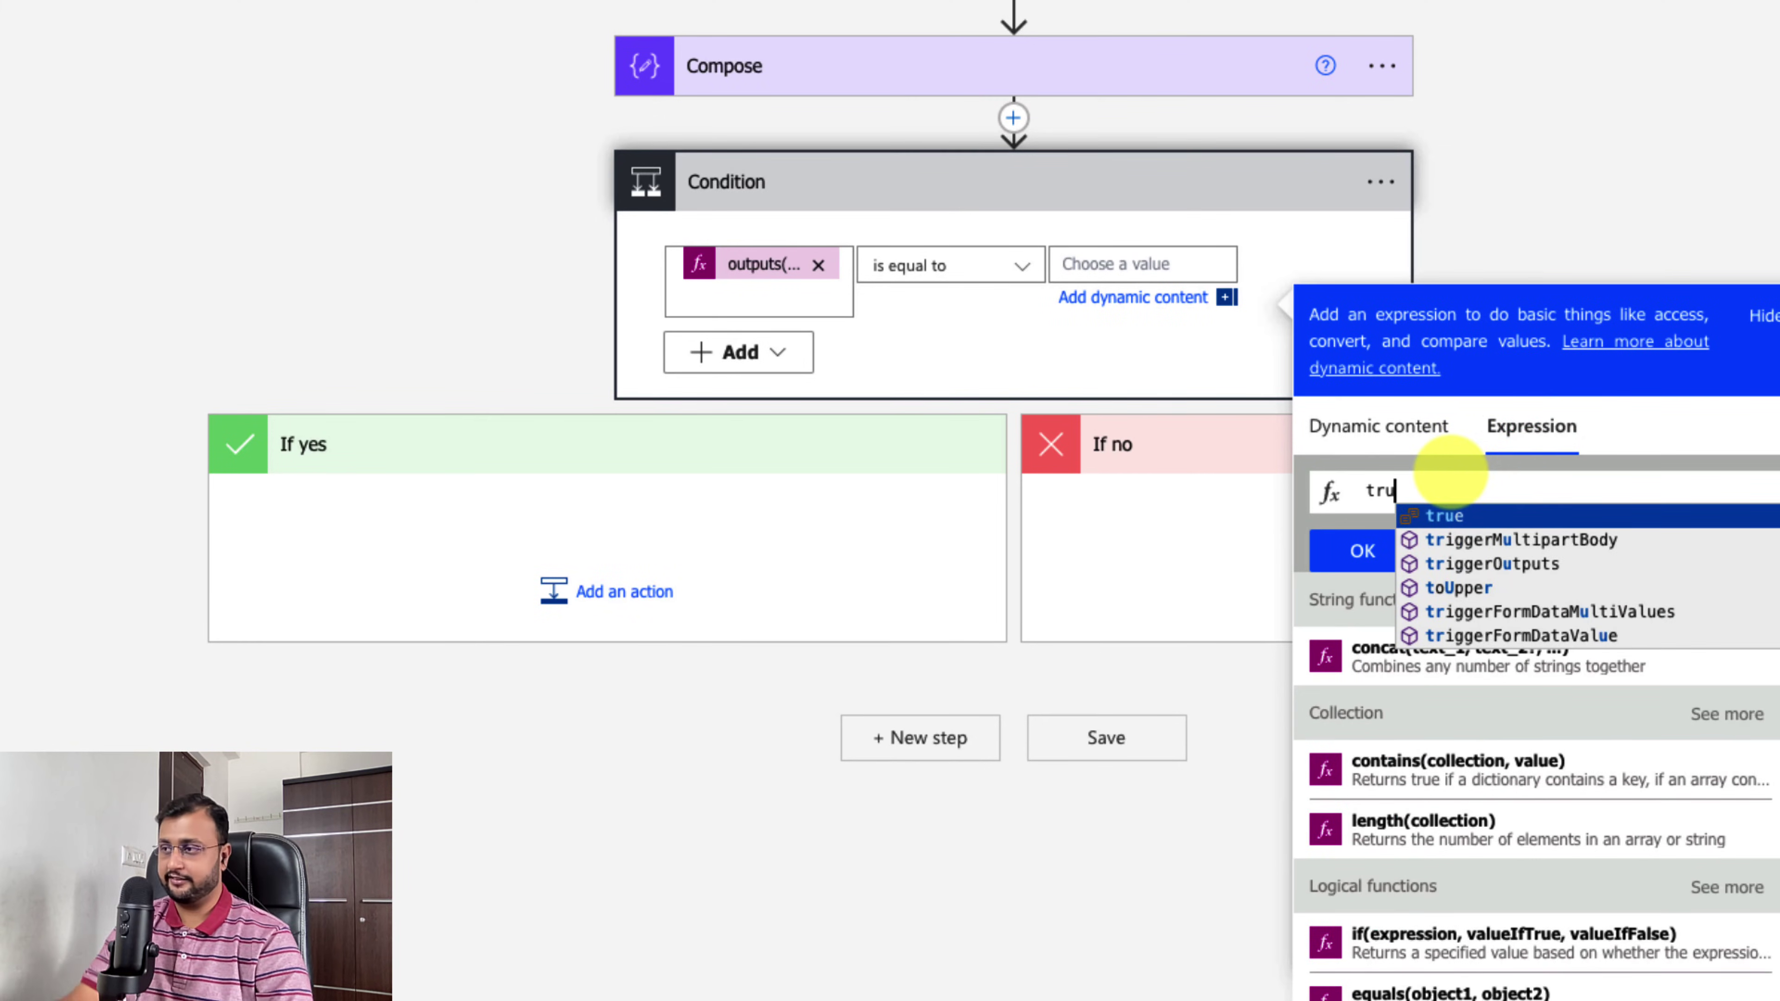
{"action": "left_click", "coordinate": [1441, 517]}
{"action": "left_click", "coordinate": [1362, 550]}
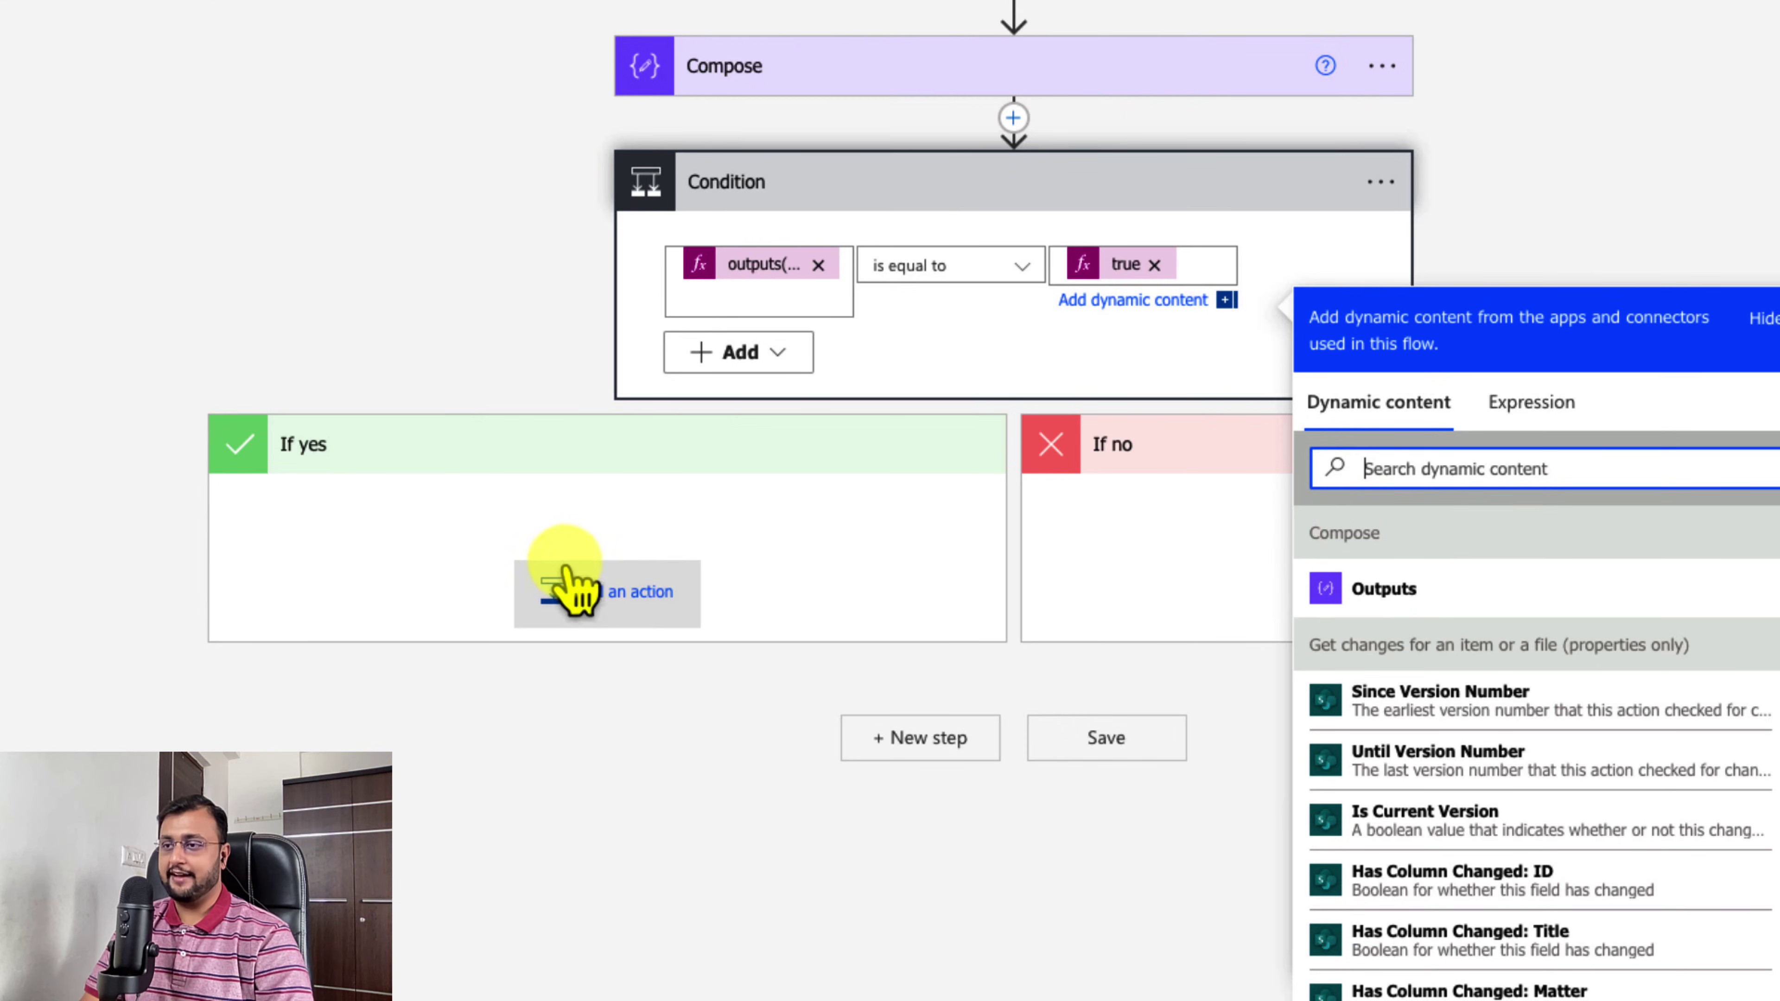
Add a Send an email (V2) action to the If yes branch
{"action": "left_click", "coordinate": [568, 581]}
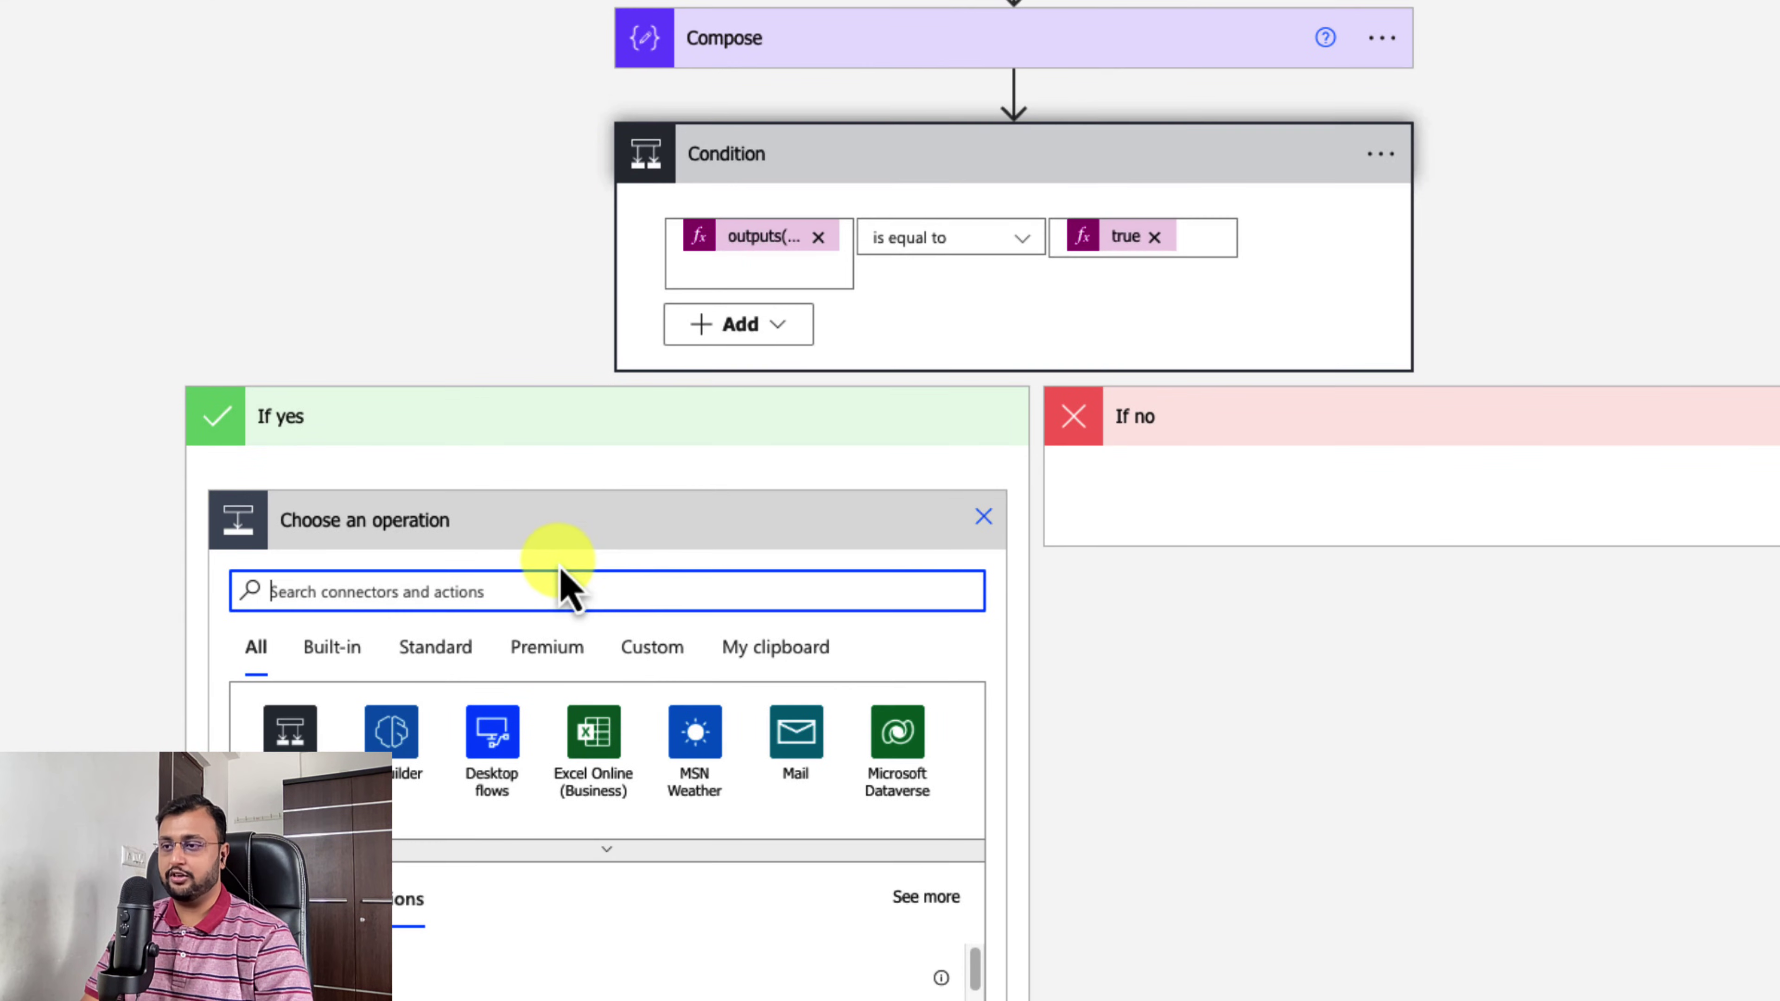
{"action": "scroll", "coordinate": [567, 599], "scroll_direction": "down", "scroll_amount": 7}
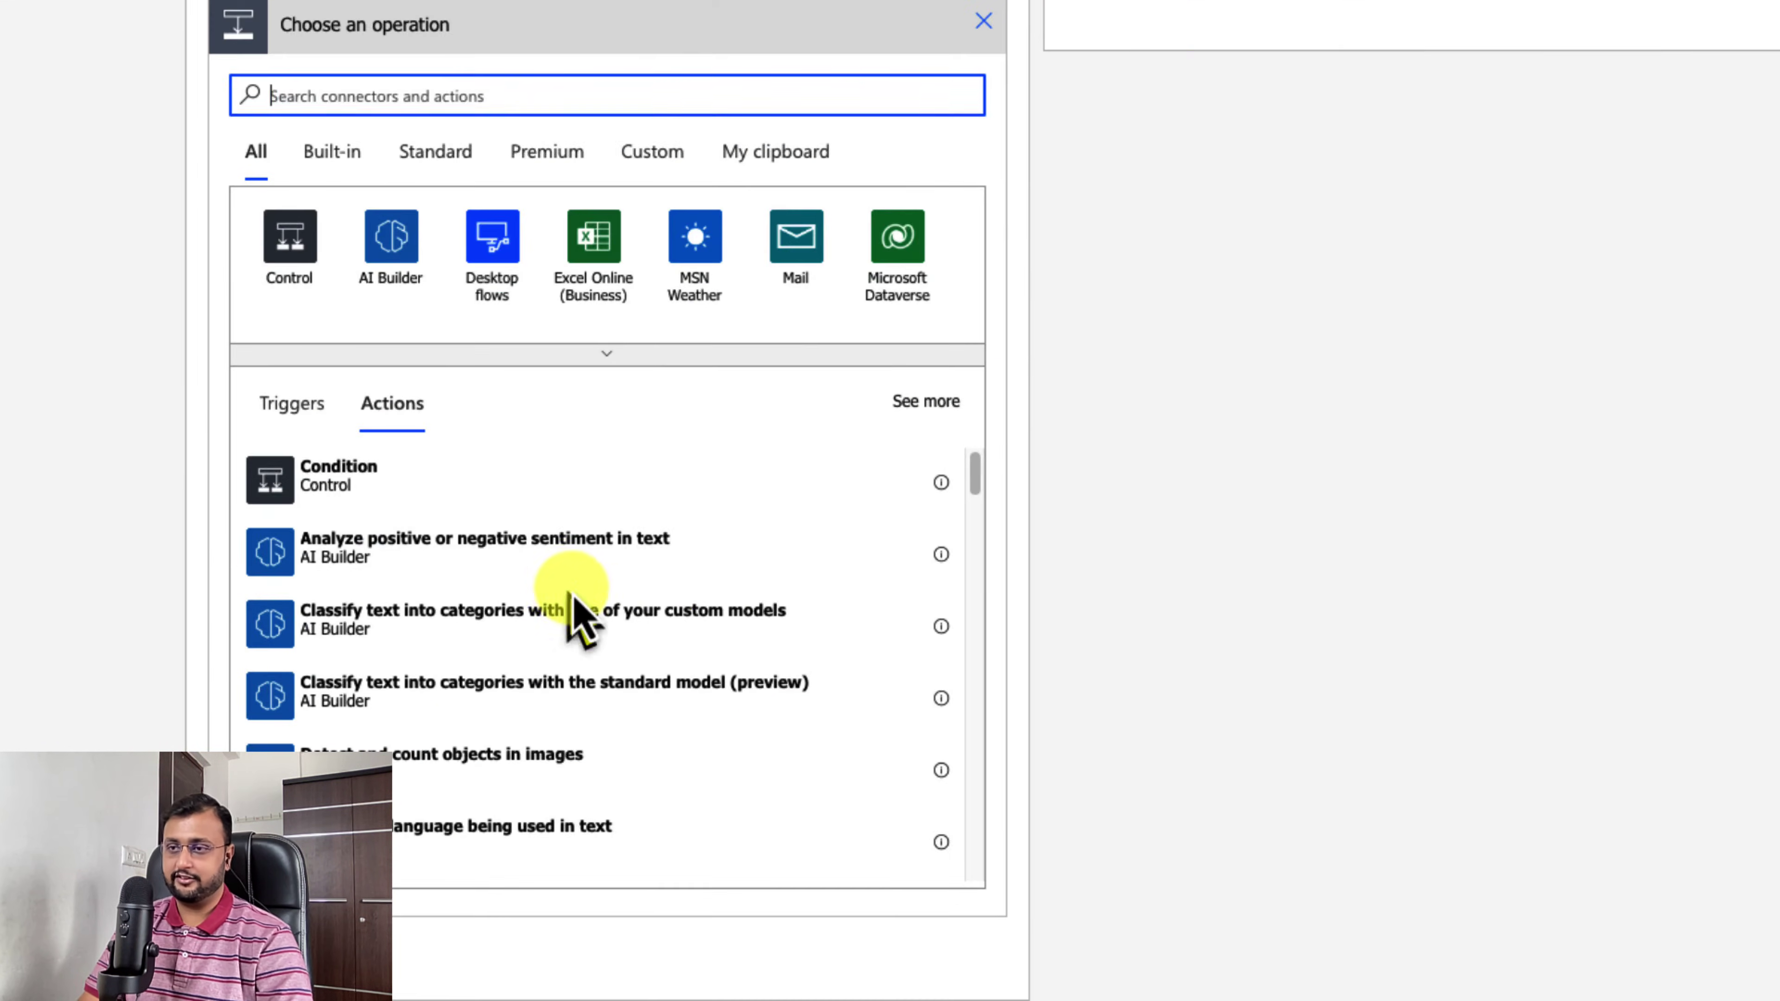
{"action": "type", "text": "send ema"}
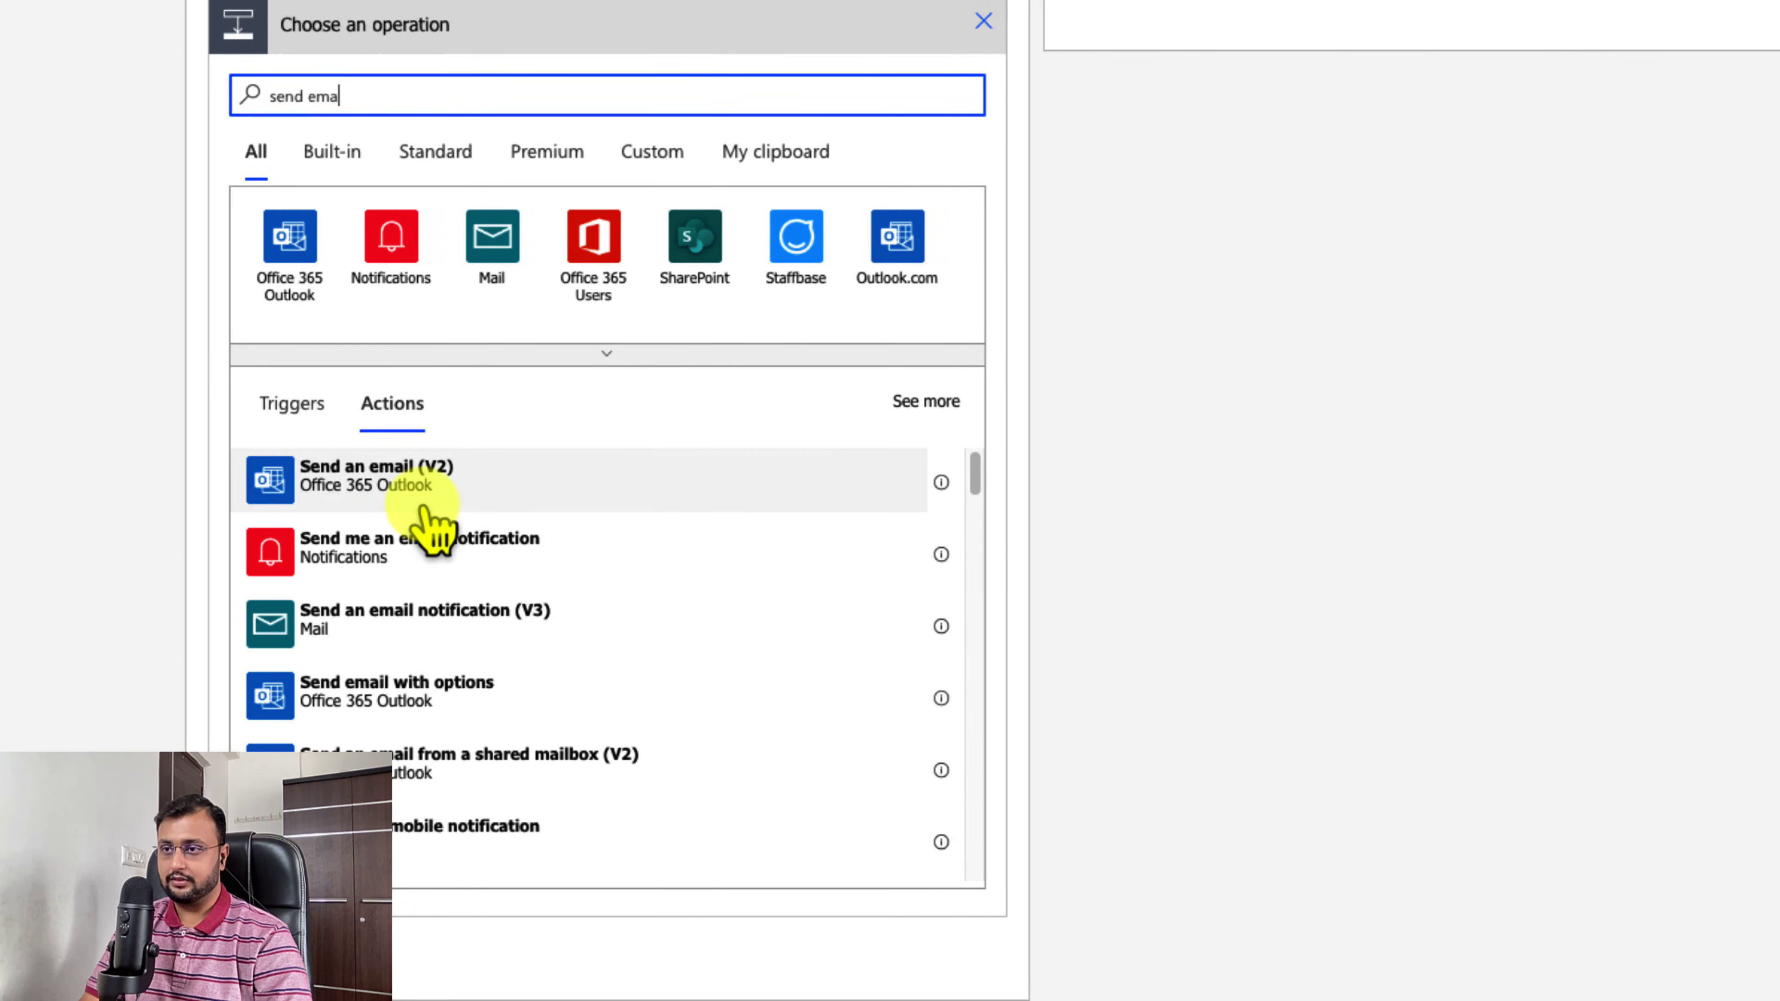
{"action": "left_click", "coordinate": [426, 491]}
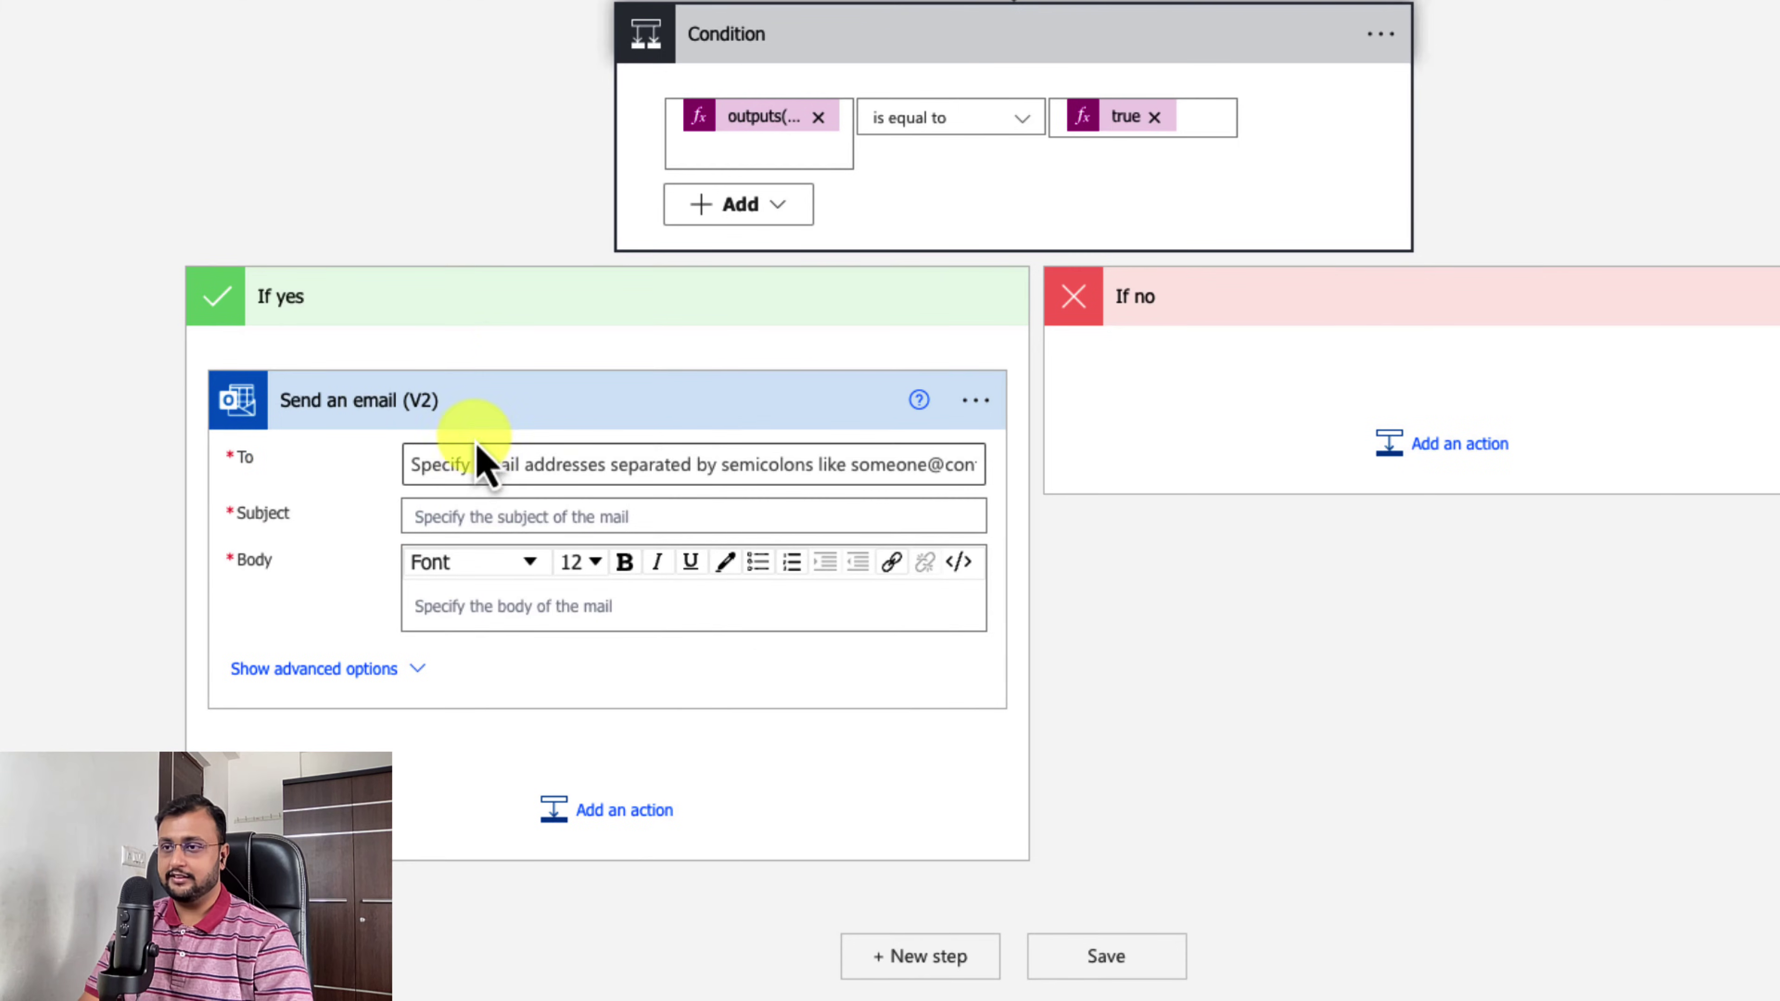
Address the email to the suggested recipient with Subject TEST and Body TEST
{"action": "left_click", "coordinate": [474, 463]}
{"action": "type", "text": "d"}
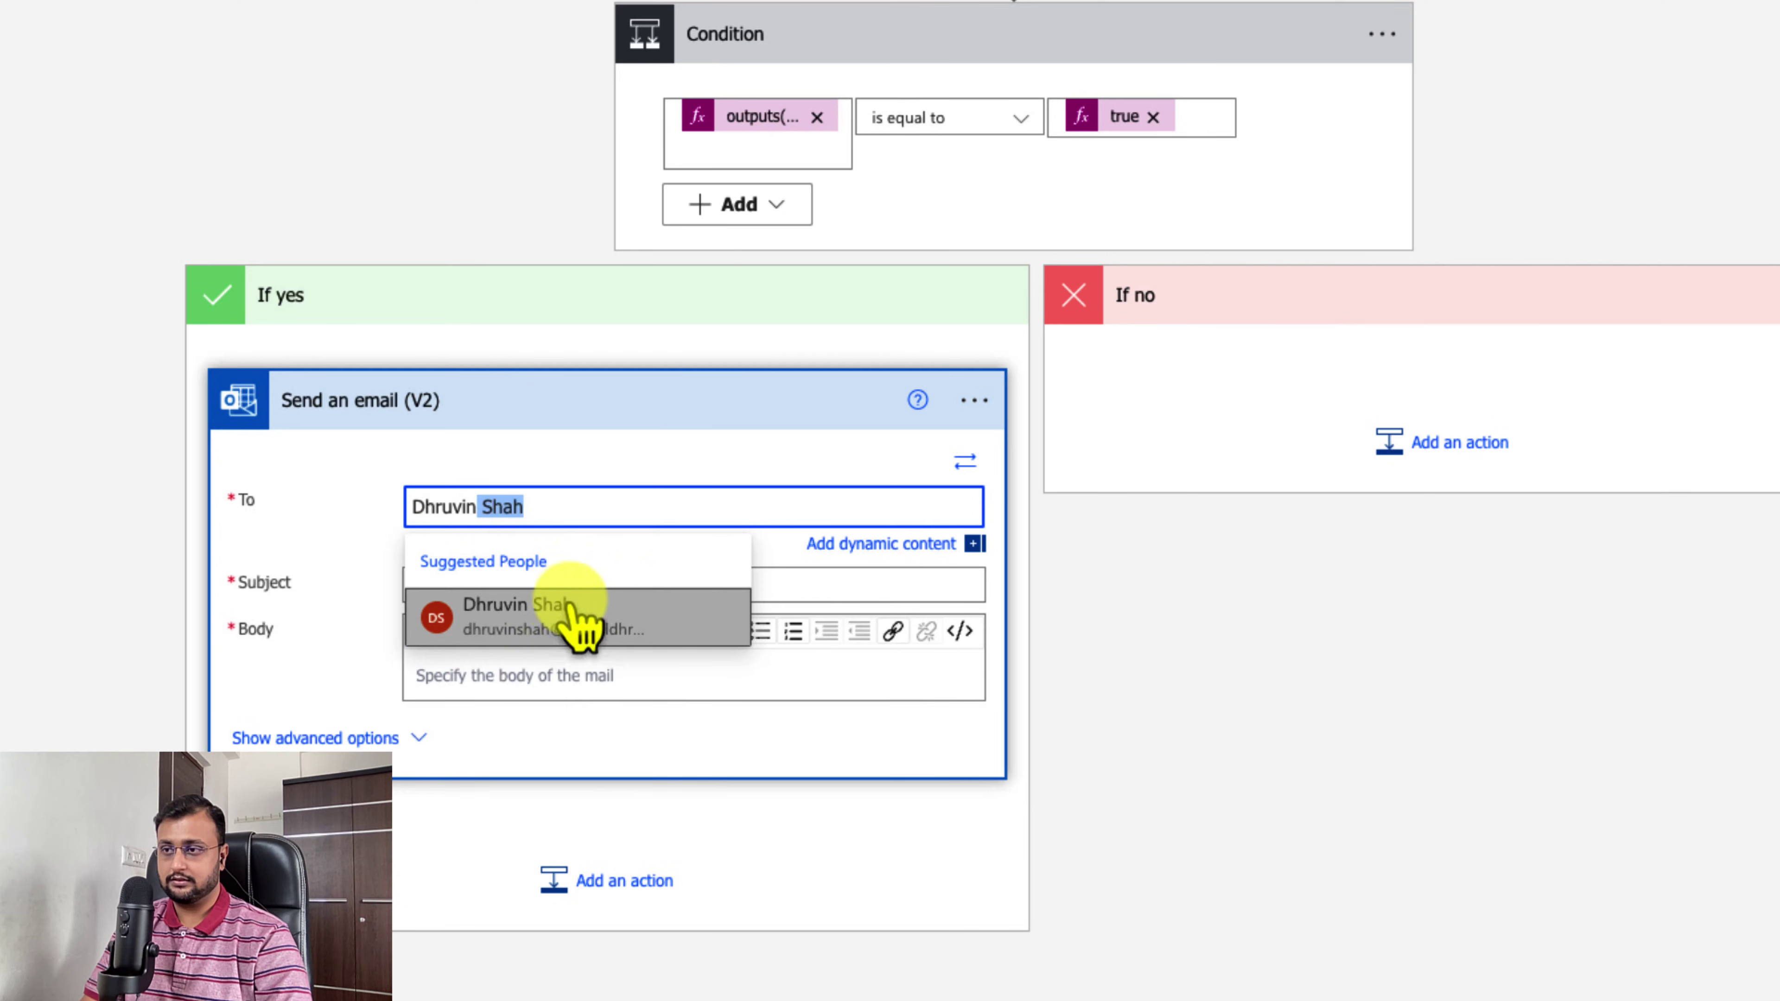
{"action": "left_click", "coordinate": [569, 614]}
{"action": "left_click", "coordinate": [519, 589]}
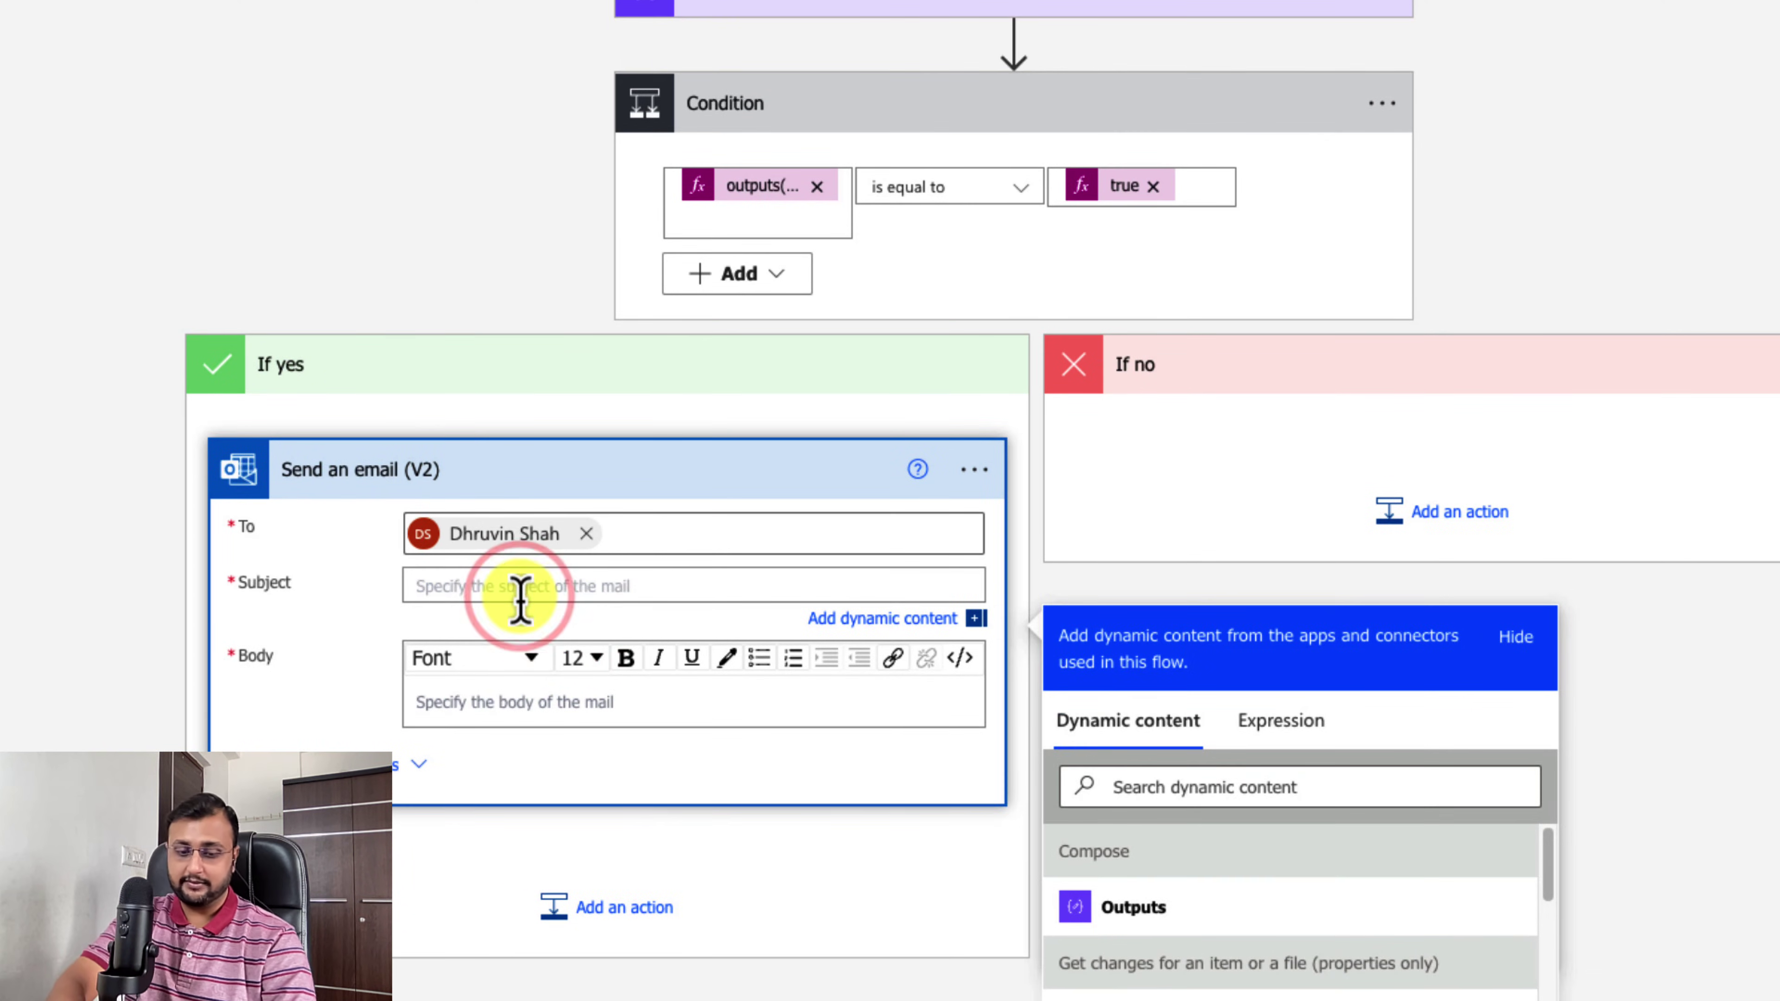
{"action": "type", "text": "TEST"}
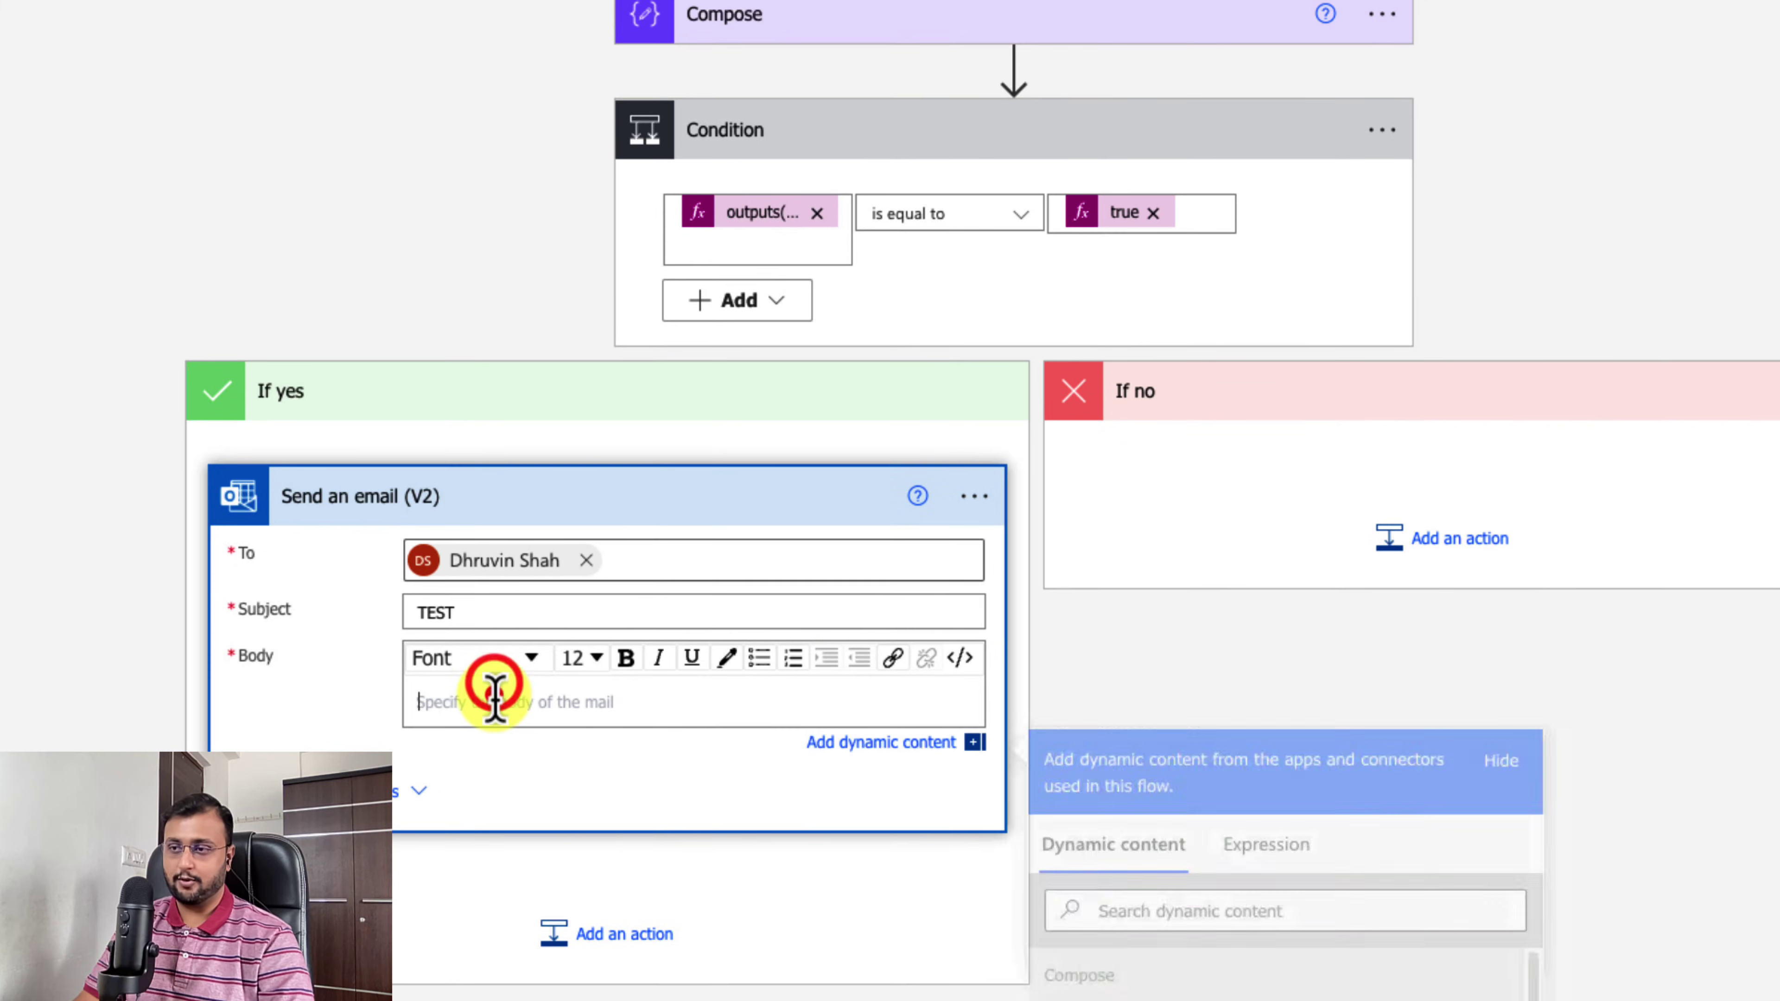
{"action": "left_click", "coordinate": [494, 700]}
{"action": "type", "text": "TEST"}
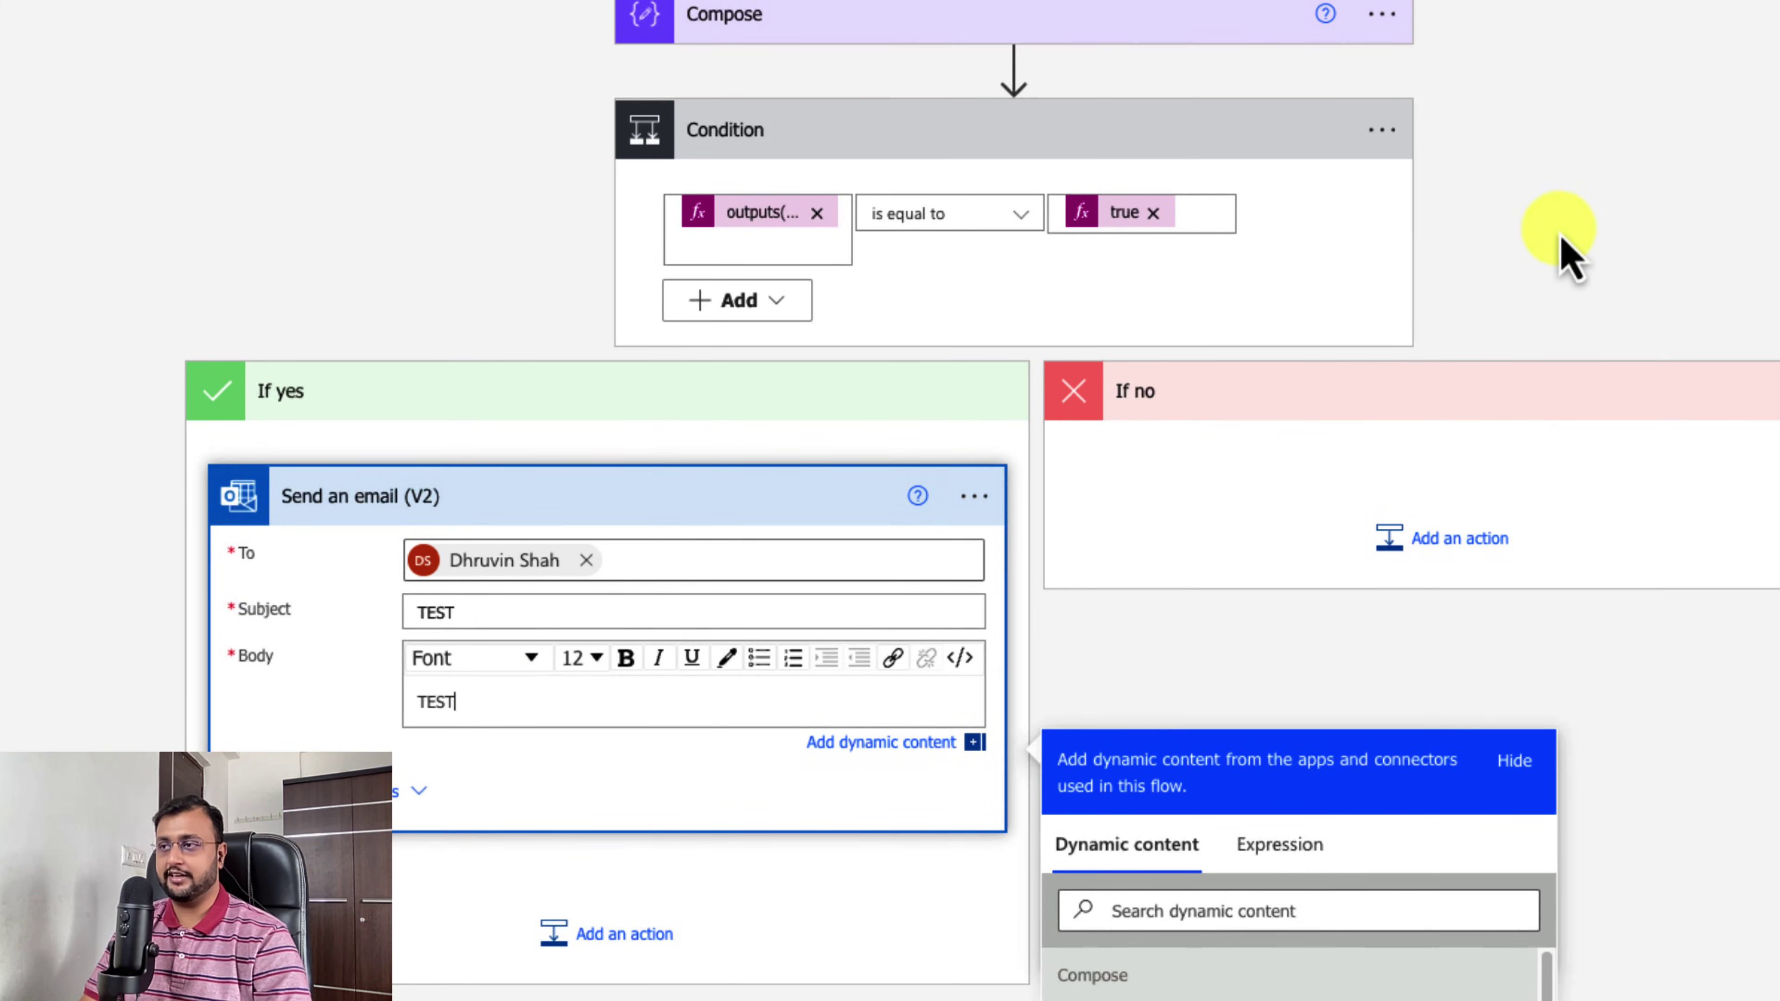
{"action": "left_click", "coordinate": [1580, 226]}
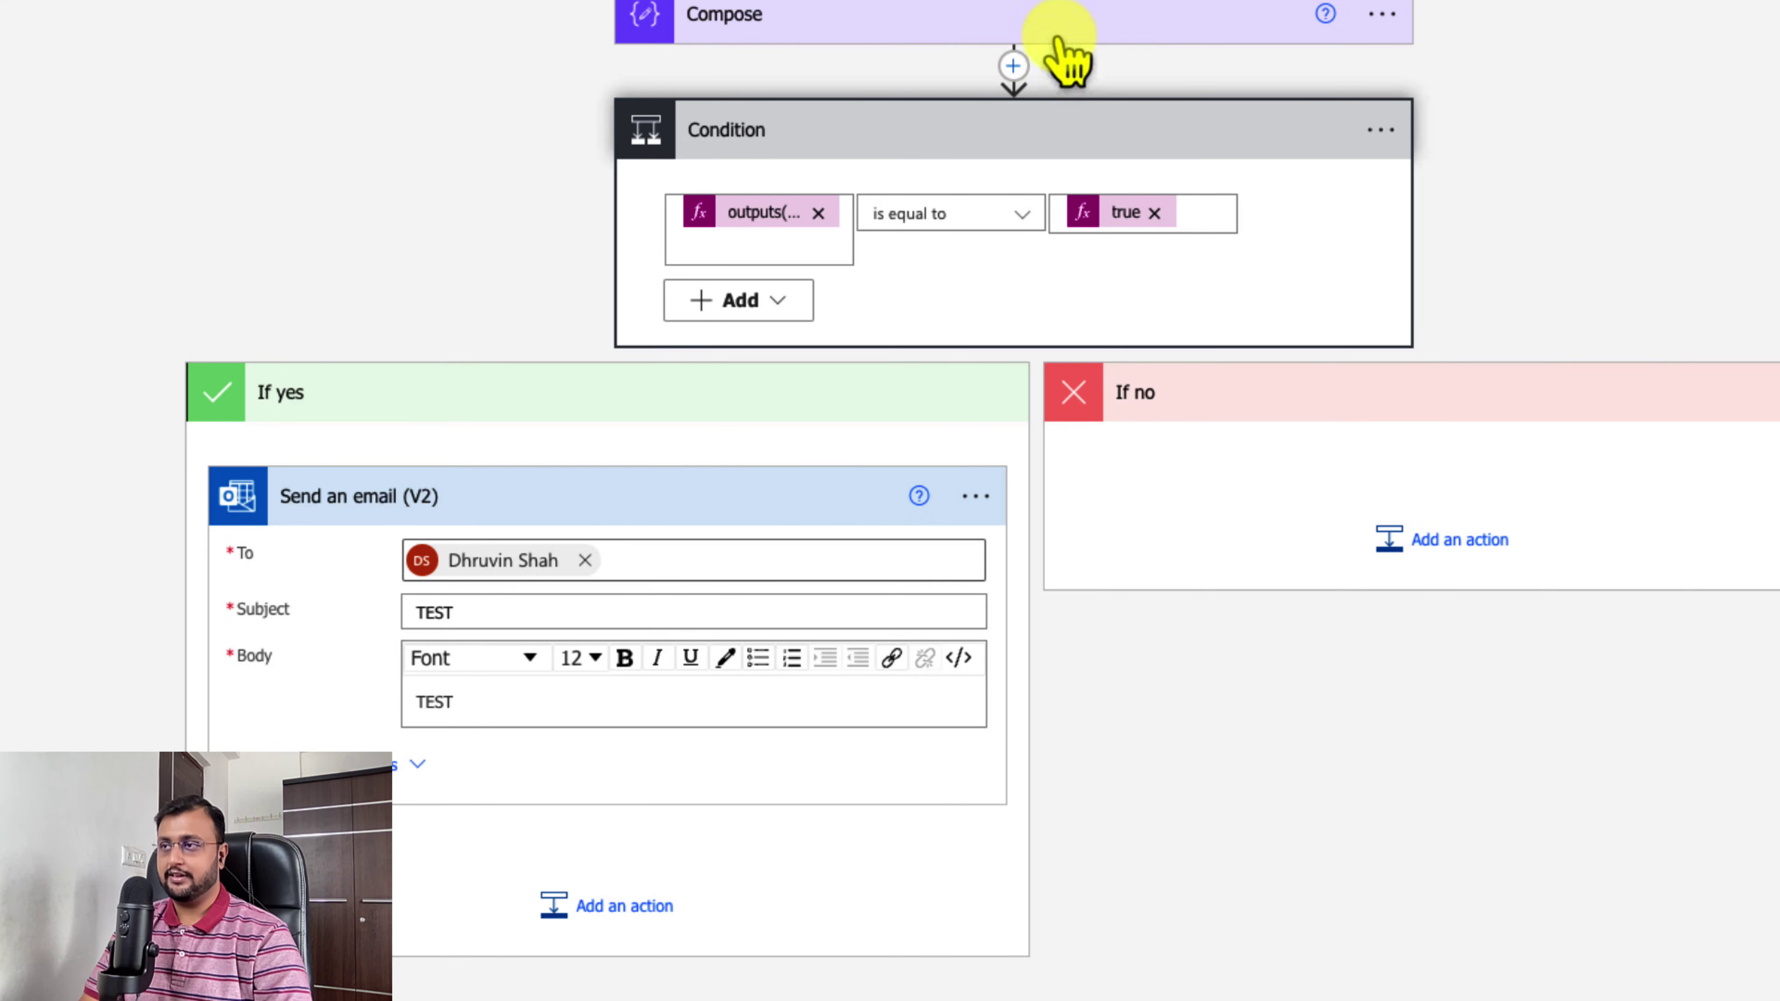
Add a parallel branch after Compose containing a new Condition
{"action": "left_click", "coordinate": [1013, 67]}
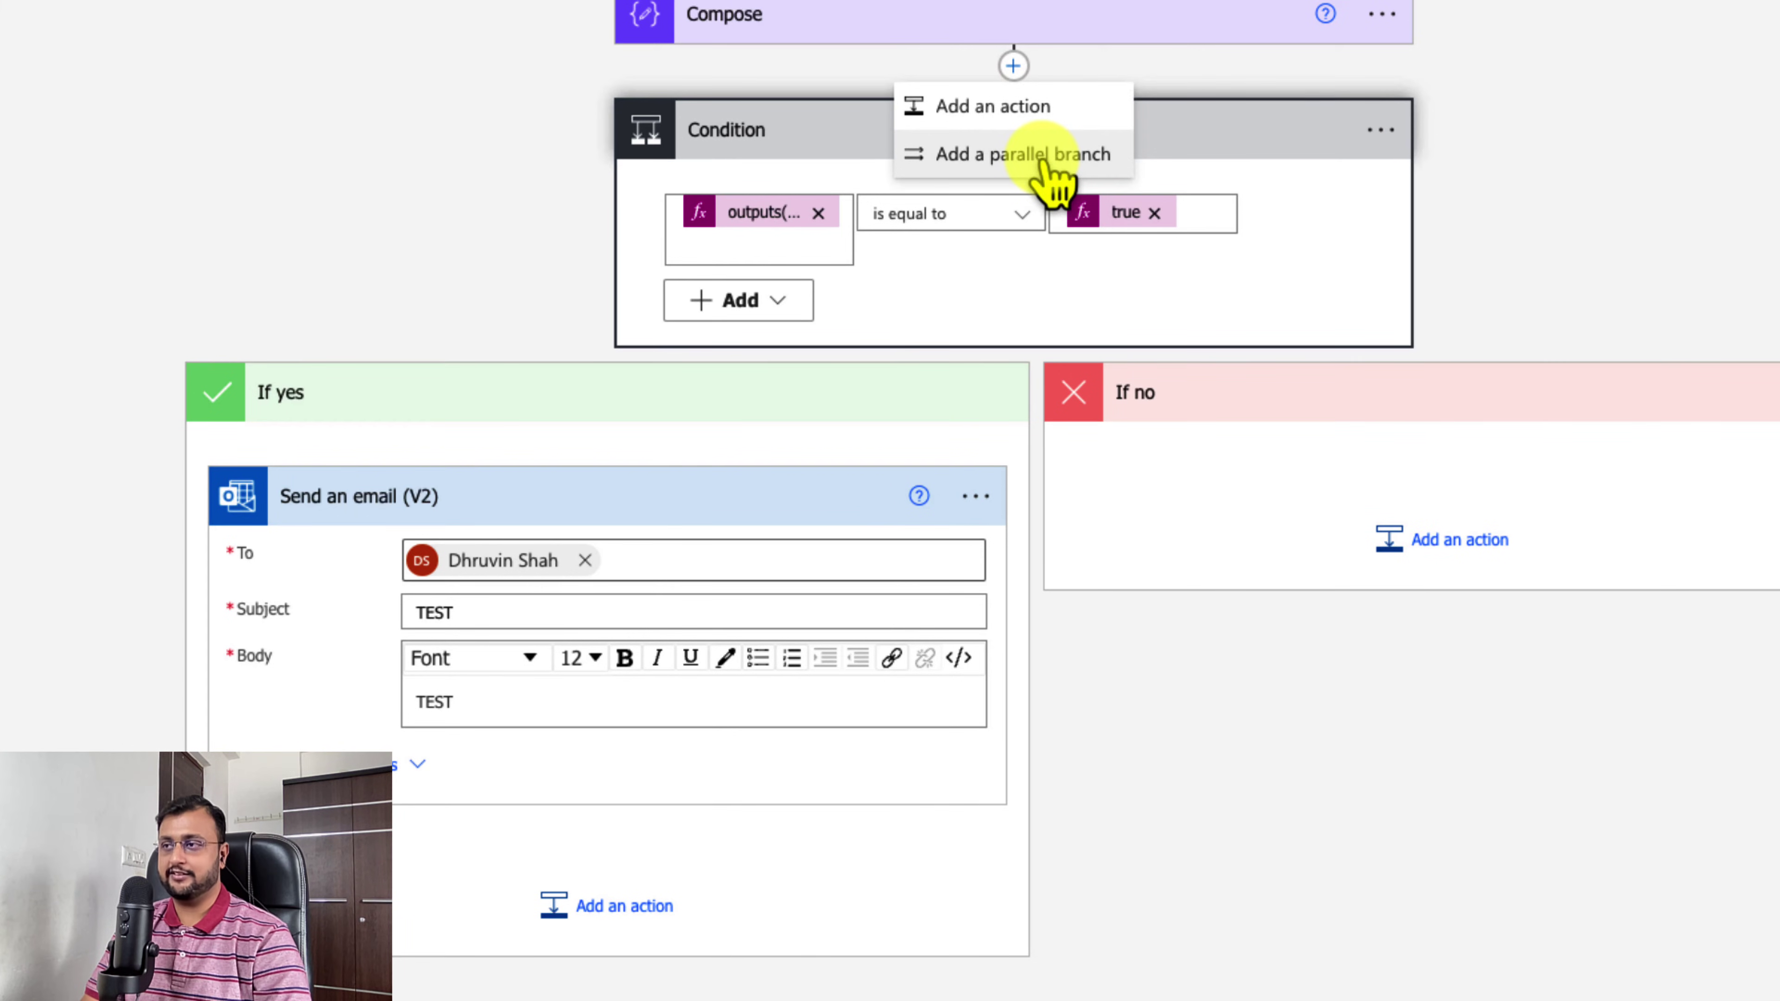
{"action": "left_click", "coordinate": [1043, 159]}
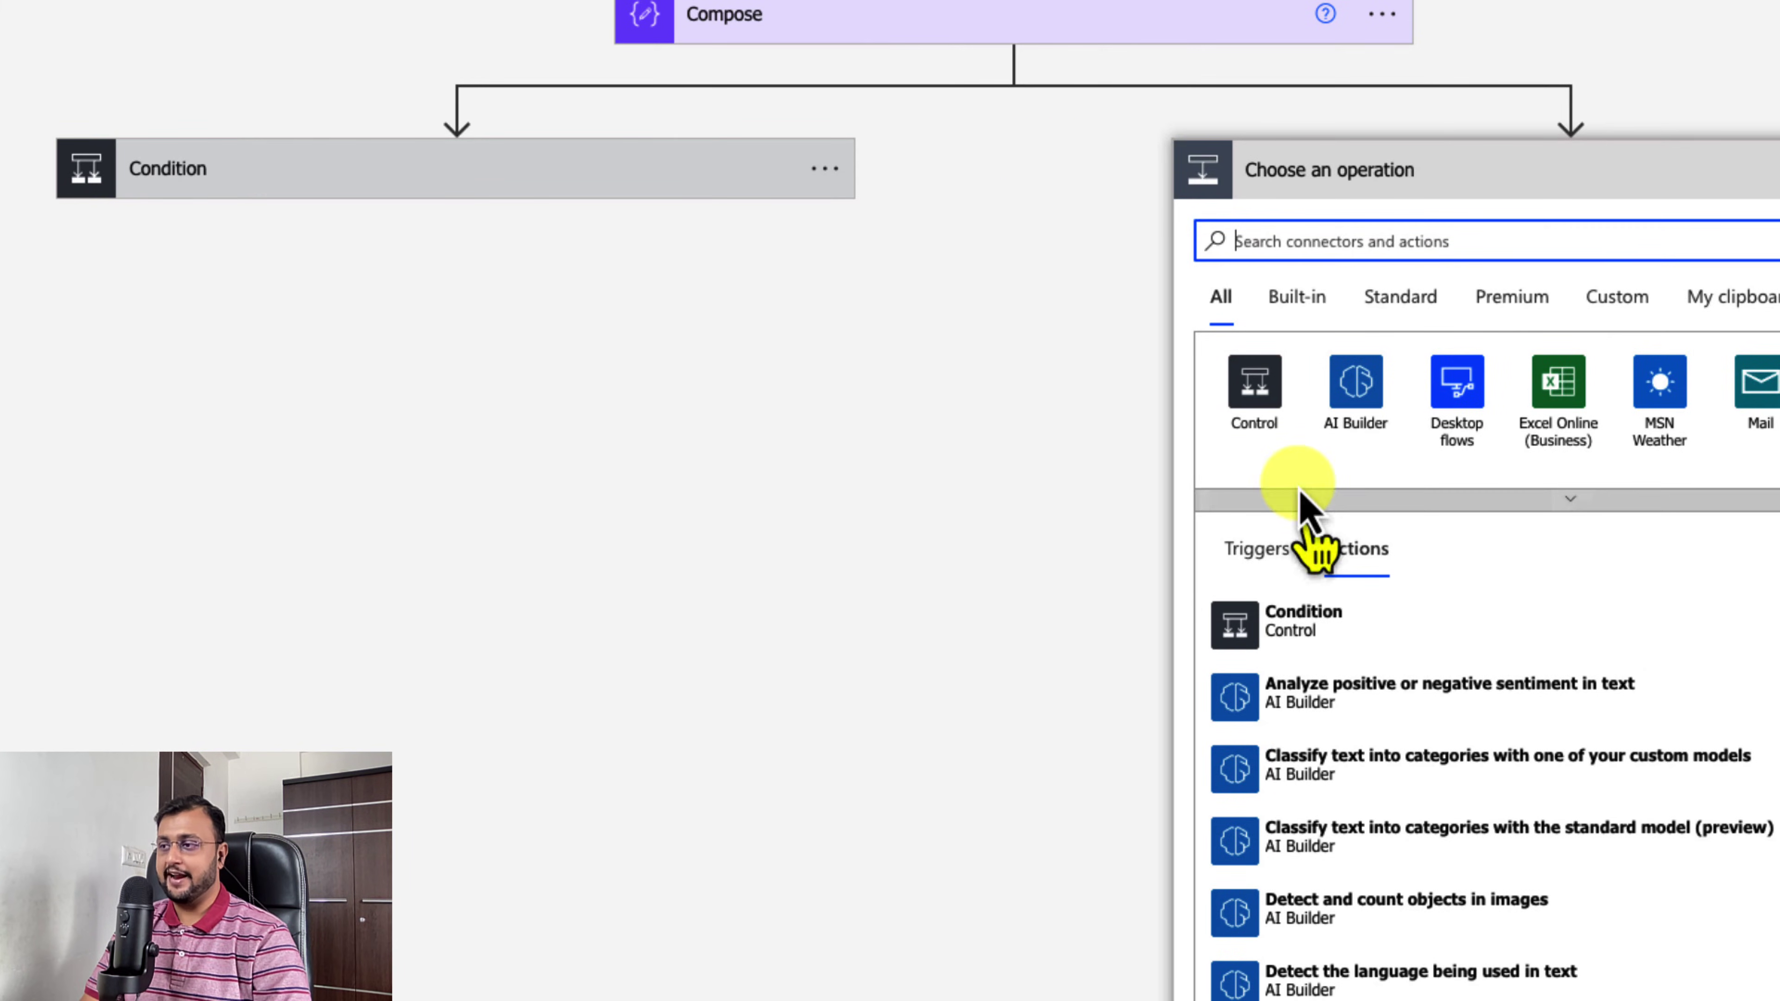
{"action": "left_click", "coordinate": [1310, 620]}
Set Condition 2's first value to the FirstApproverStatus column-changed expression
{"action": "left_click", "coordinate": [1153, 516]}
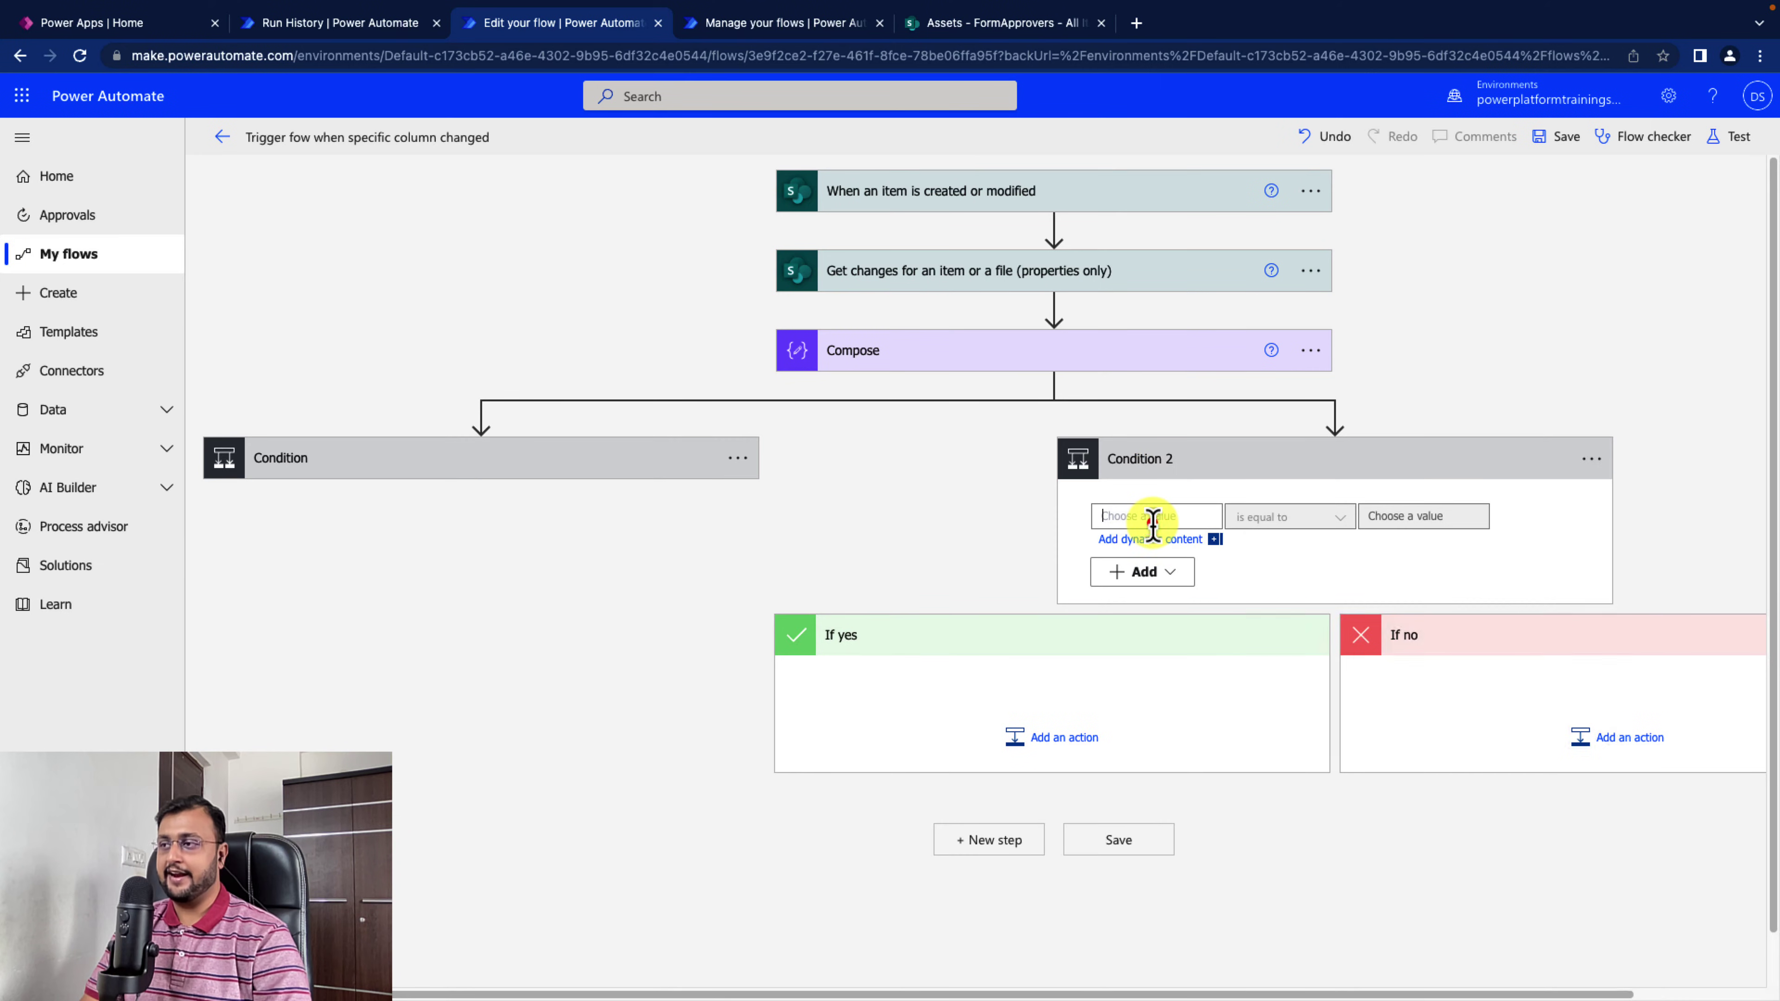
{"action": "left_click", "coordinate": [1429, 626]}
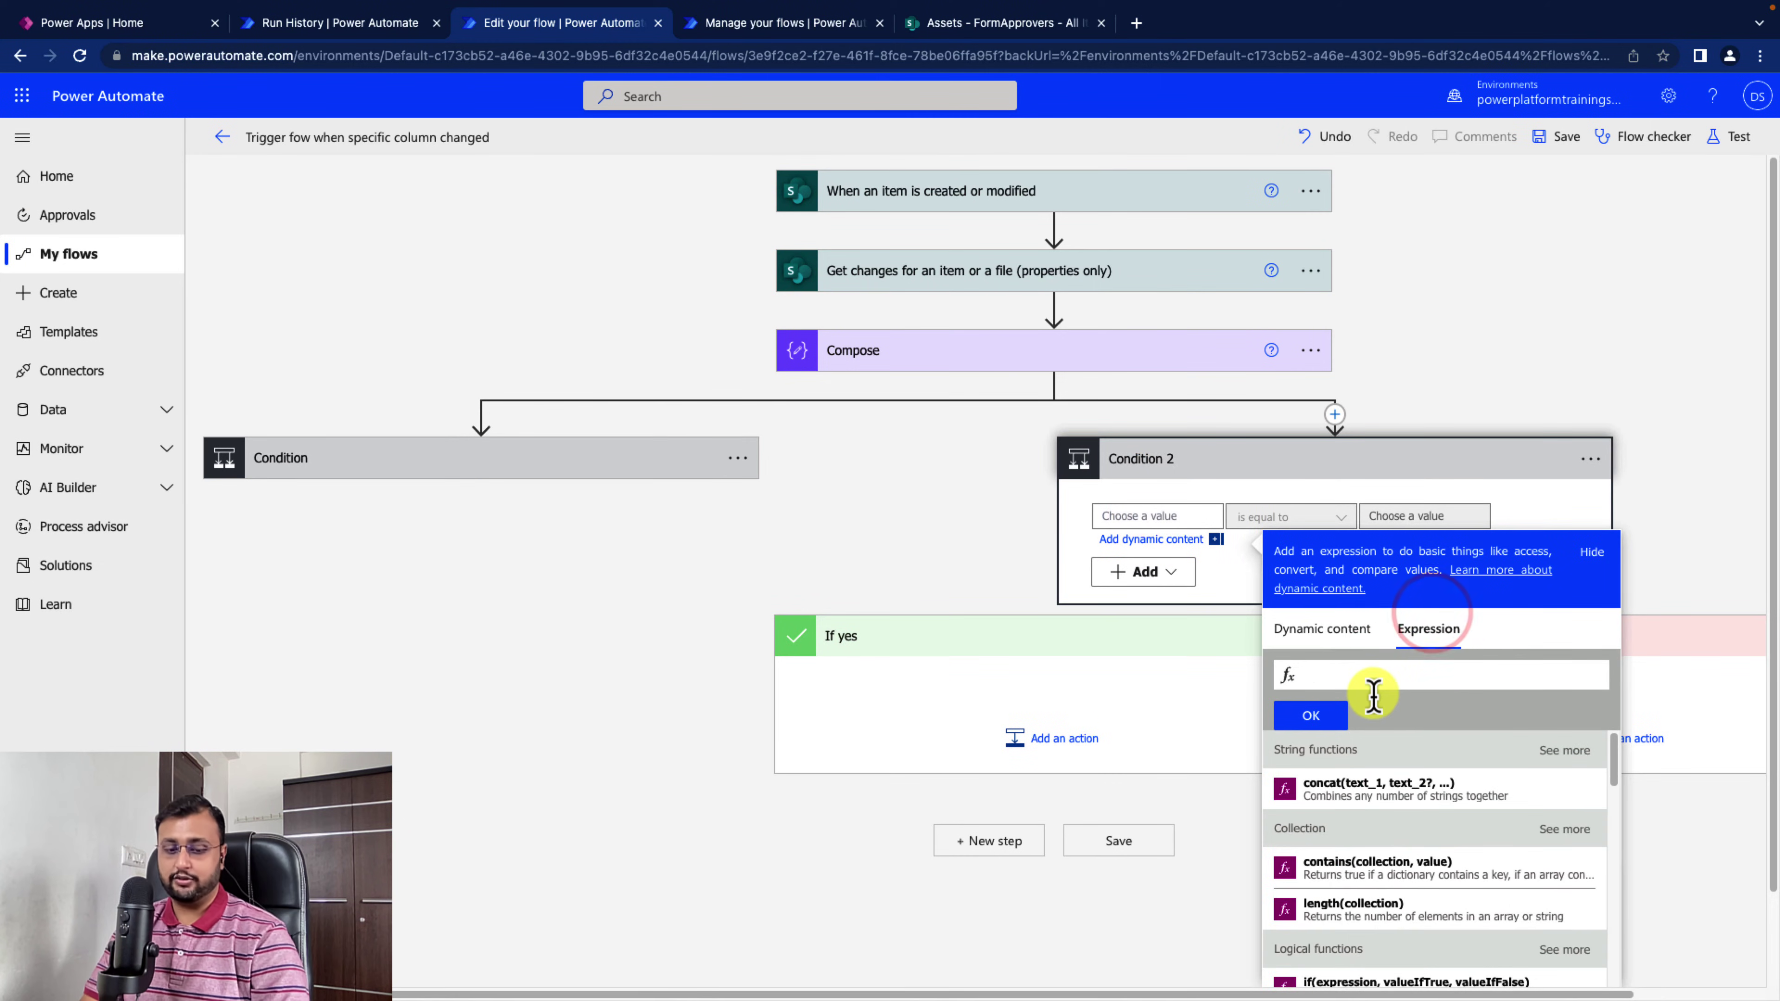
{"action": "key", "text": "ctrl+v"}
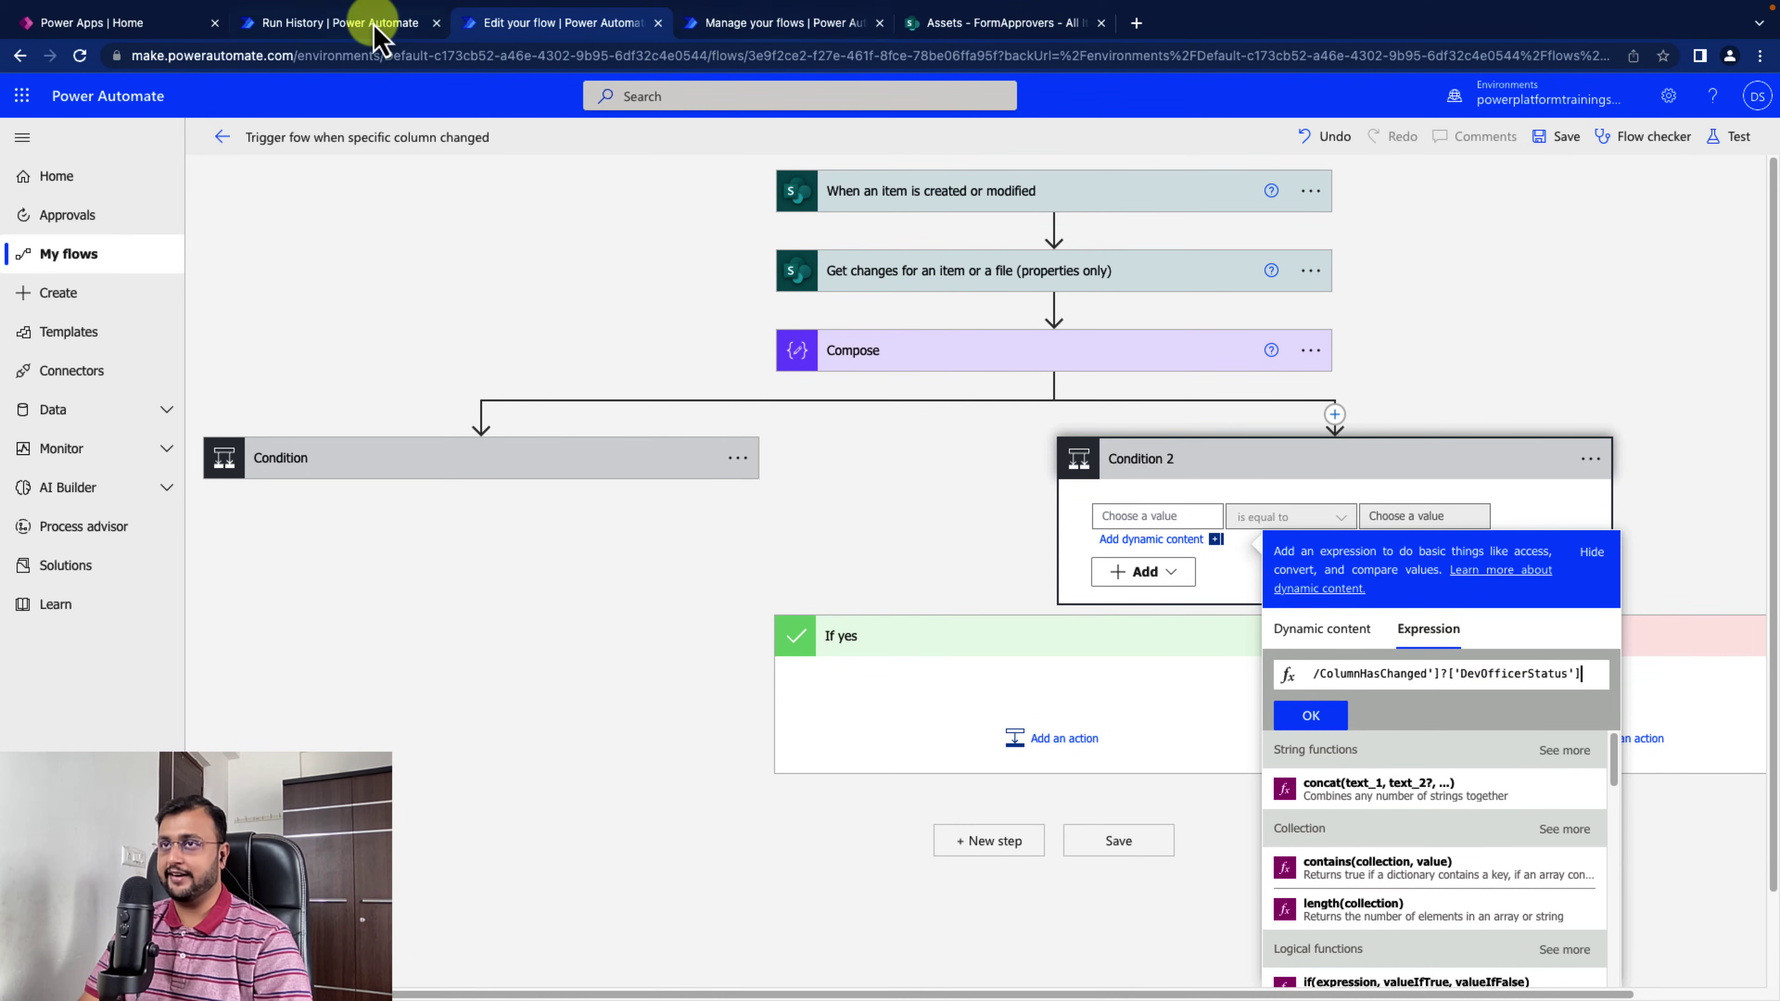
{"action": "left_click", "coordinate": [338, 23]}
{"action": "double_click", "coordinate": [1307, 284]}
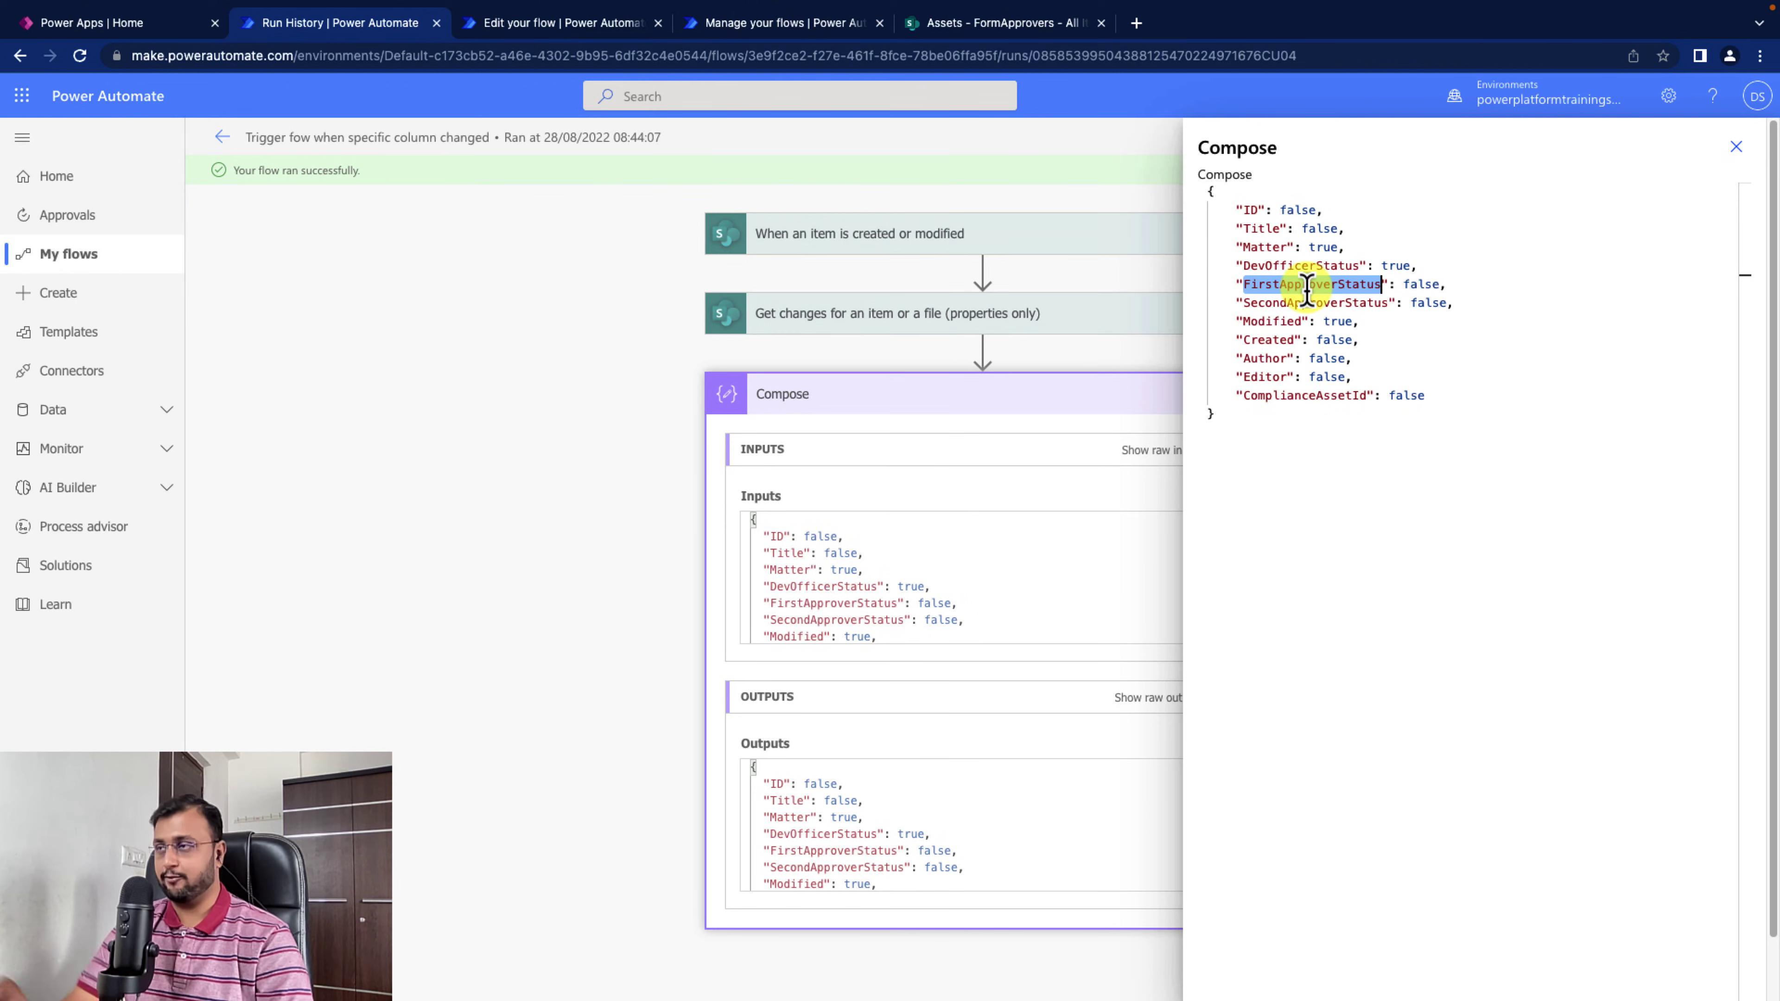
{"action": "left_click", "coordinate": [543, 23]}
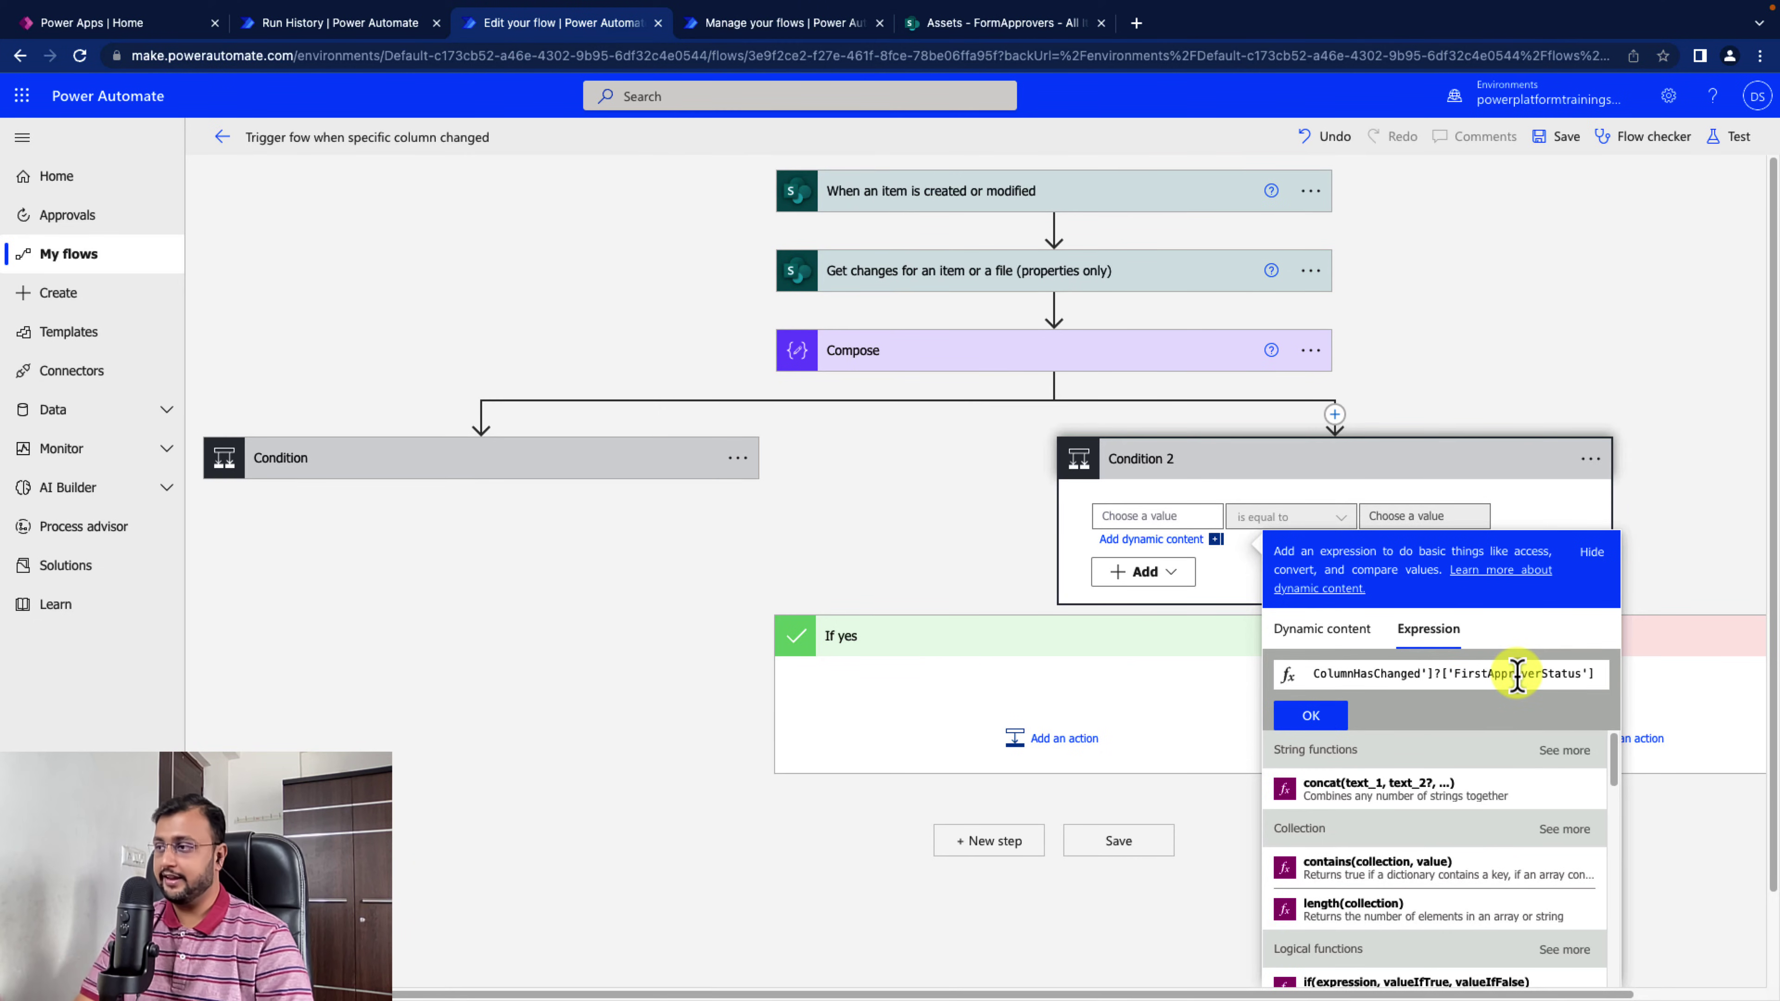
{"action": "left_click", "coordinate": [1317, 713]}
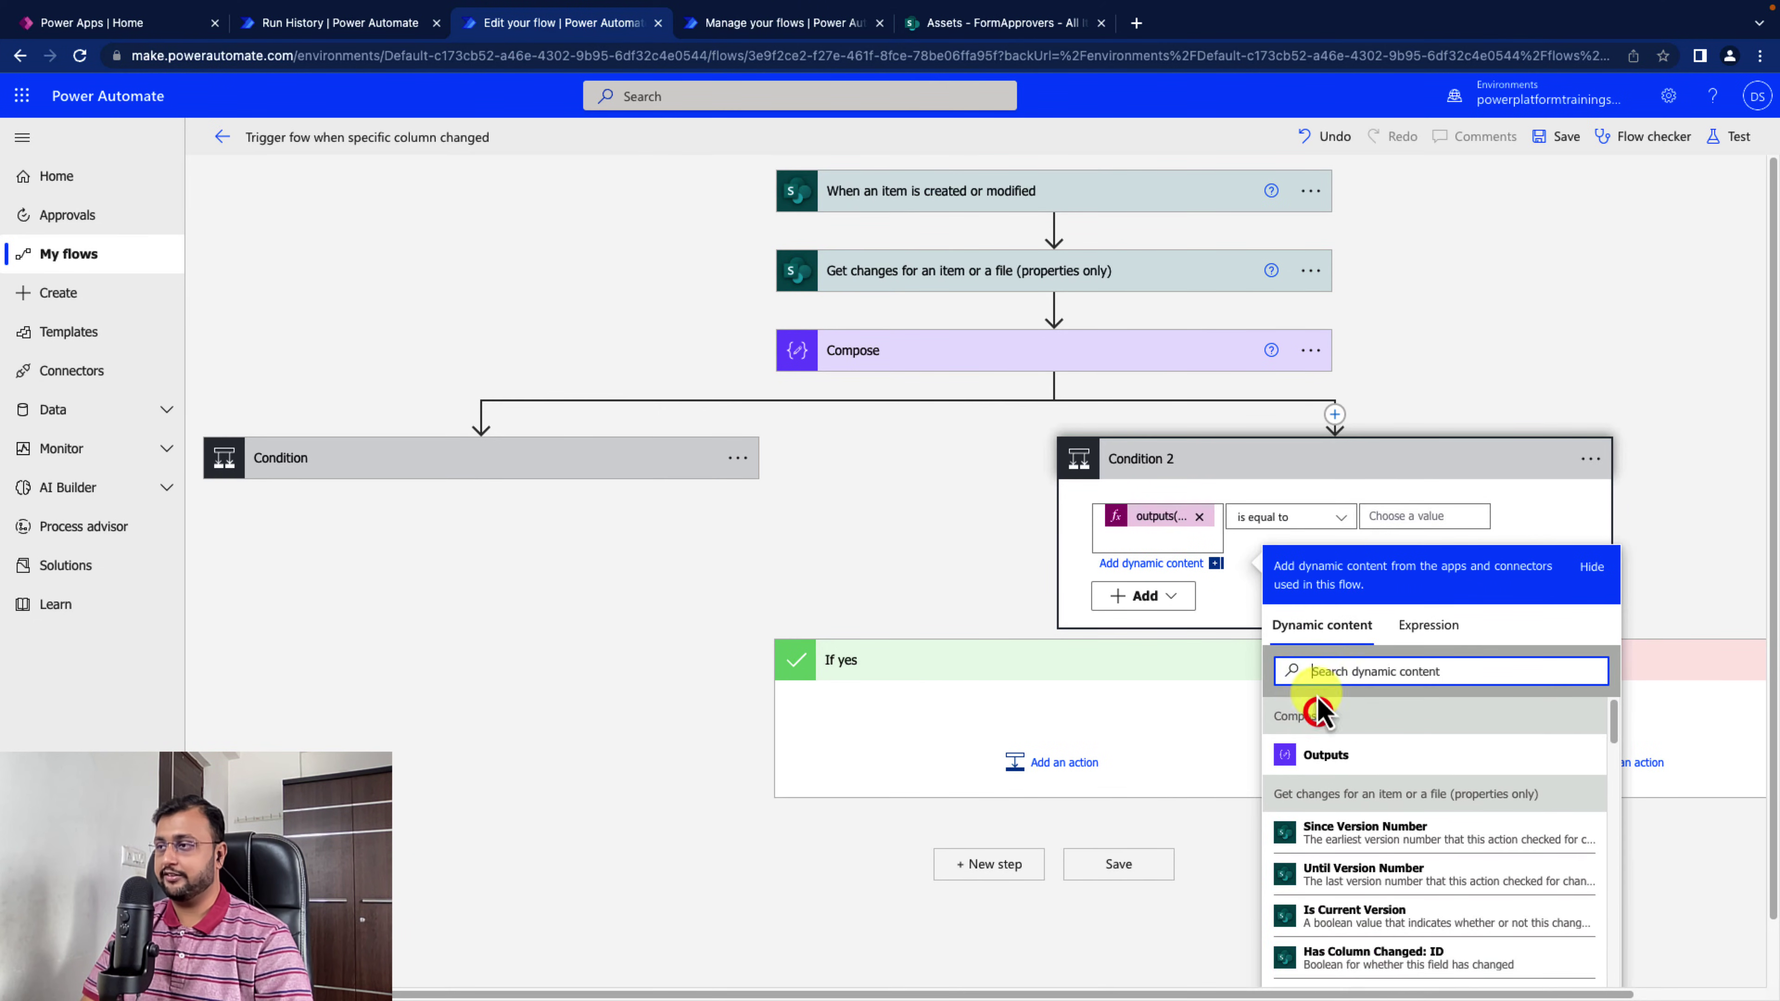
Set Condition 2's comparison value to the expression true
{"action": "left_click", "coordinate": [1423, 519]}
{"action": "left_click", "coordinate": [1567, 656]}
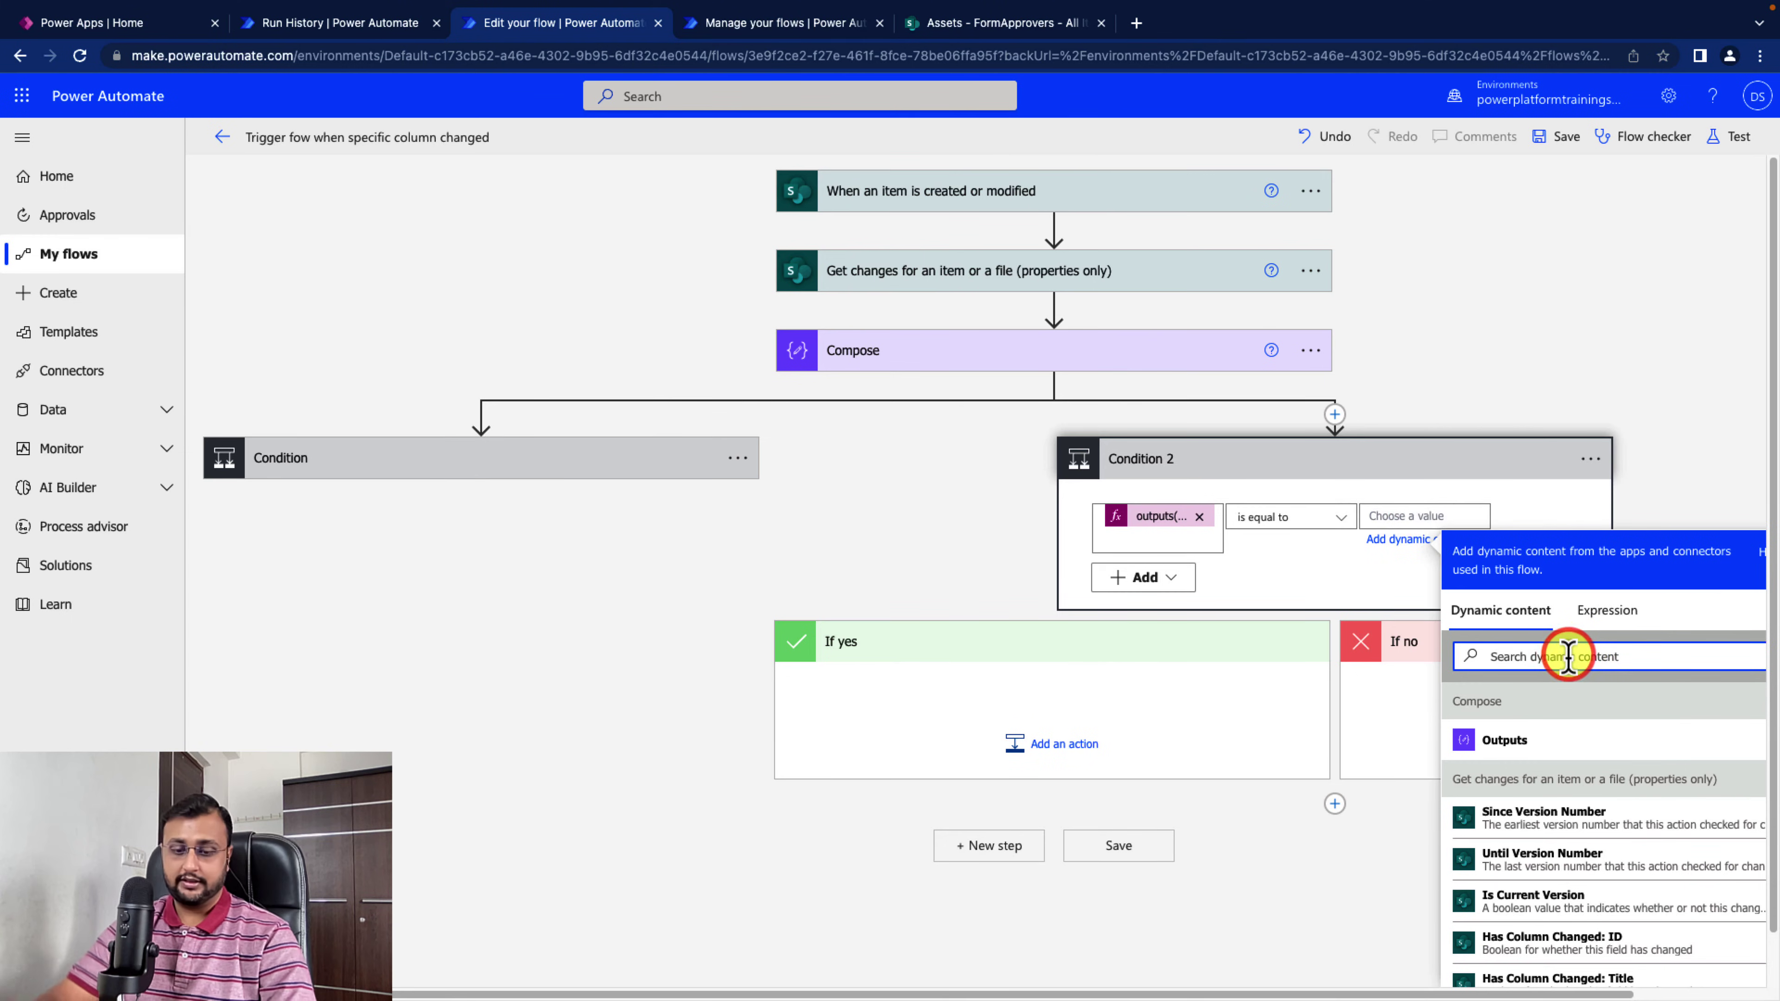
{"action": "left_click", "coordinate": [1605, 634]}
{"action": "left_click", "coordinate": [1511, 676]}
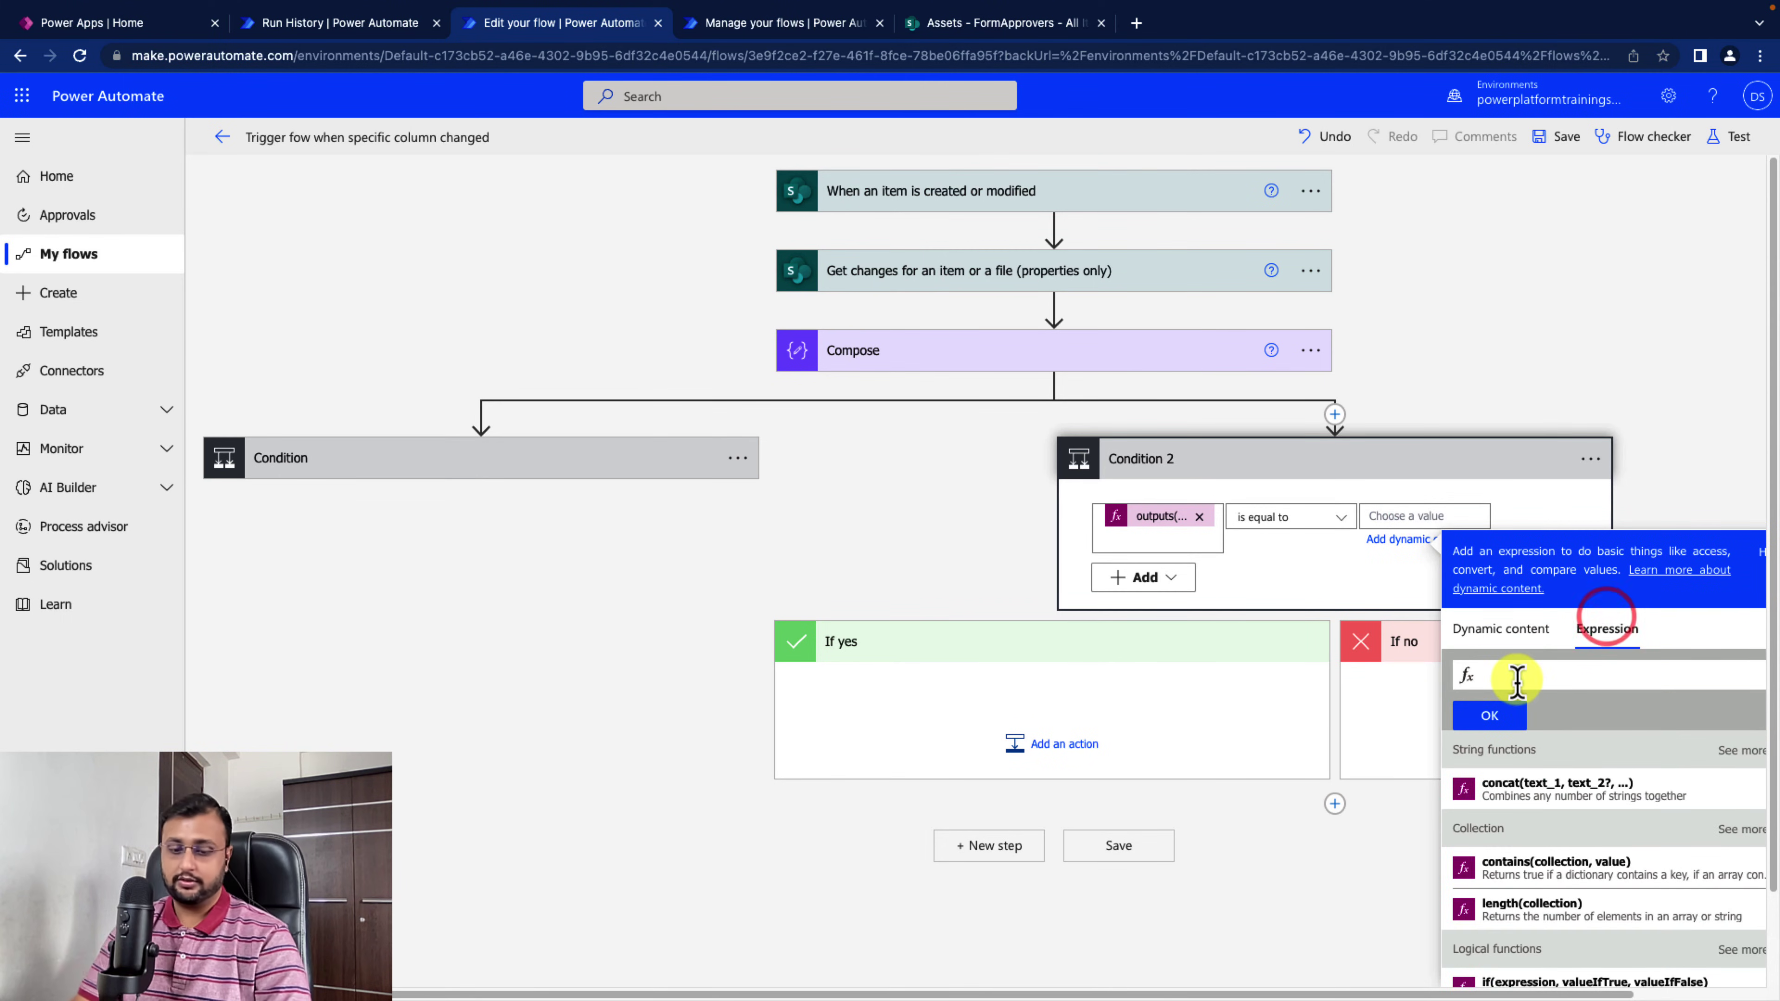
{"action": "type", "text": "y"}
{"action": "key", "text": "BackSpace"}
{"action": "type", "text": "tru"}
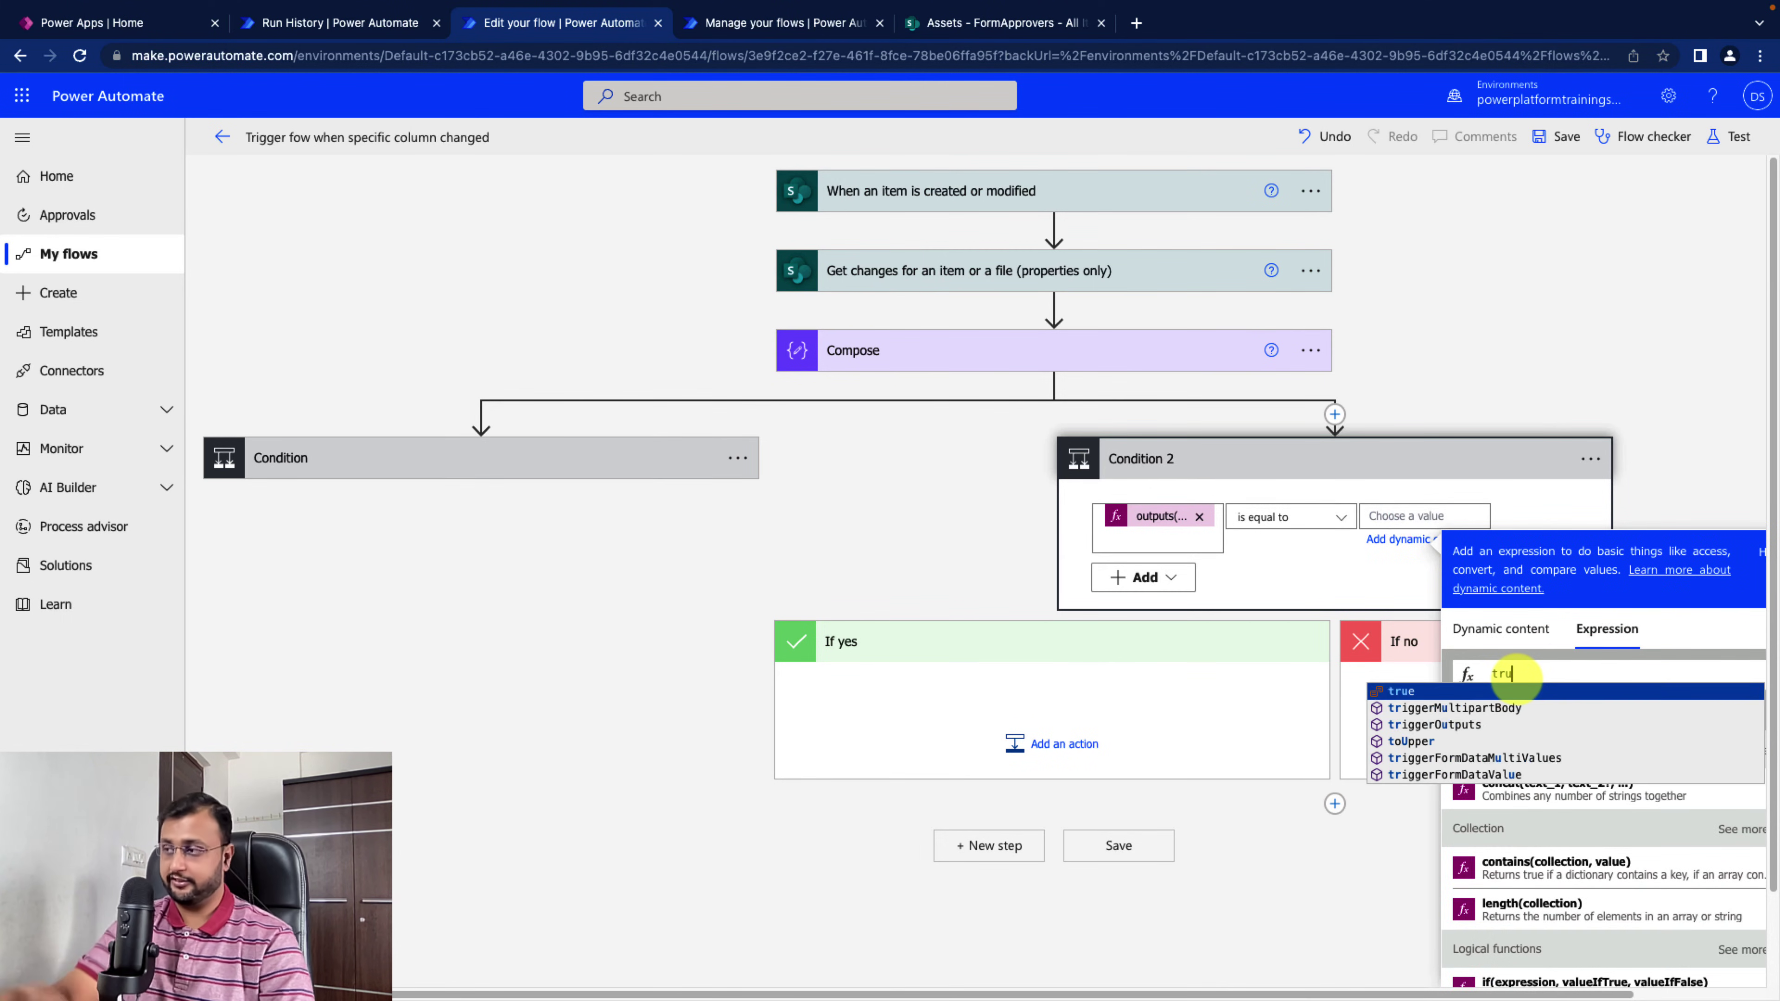
{"action": "left_click", "coordinate": [1499, 693]}
{"action": "left_click", "coordinate": [1492, 708]}
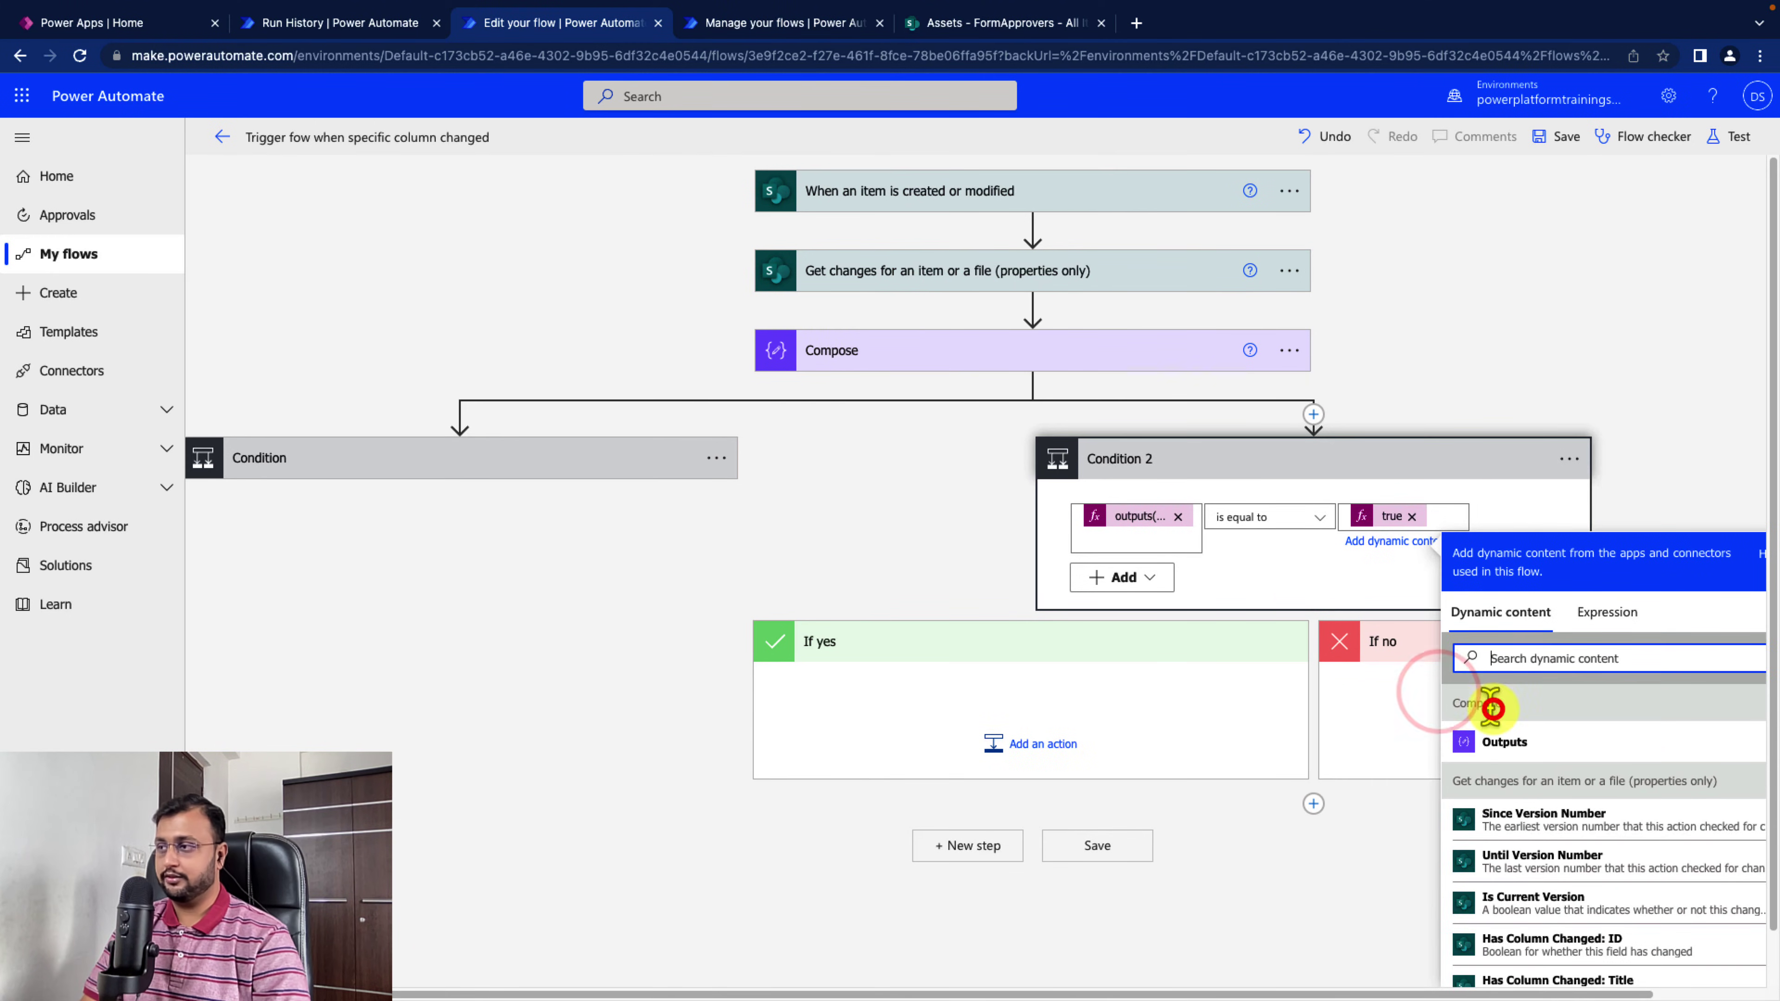
{"action": "left_click_drag", "start_coordinate": [894, 992], "coordinate": [1015, 992]}
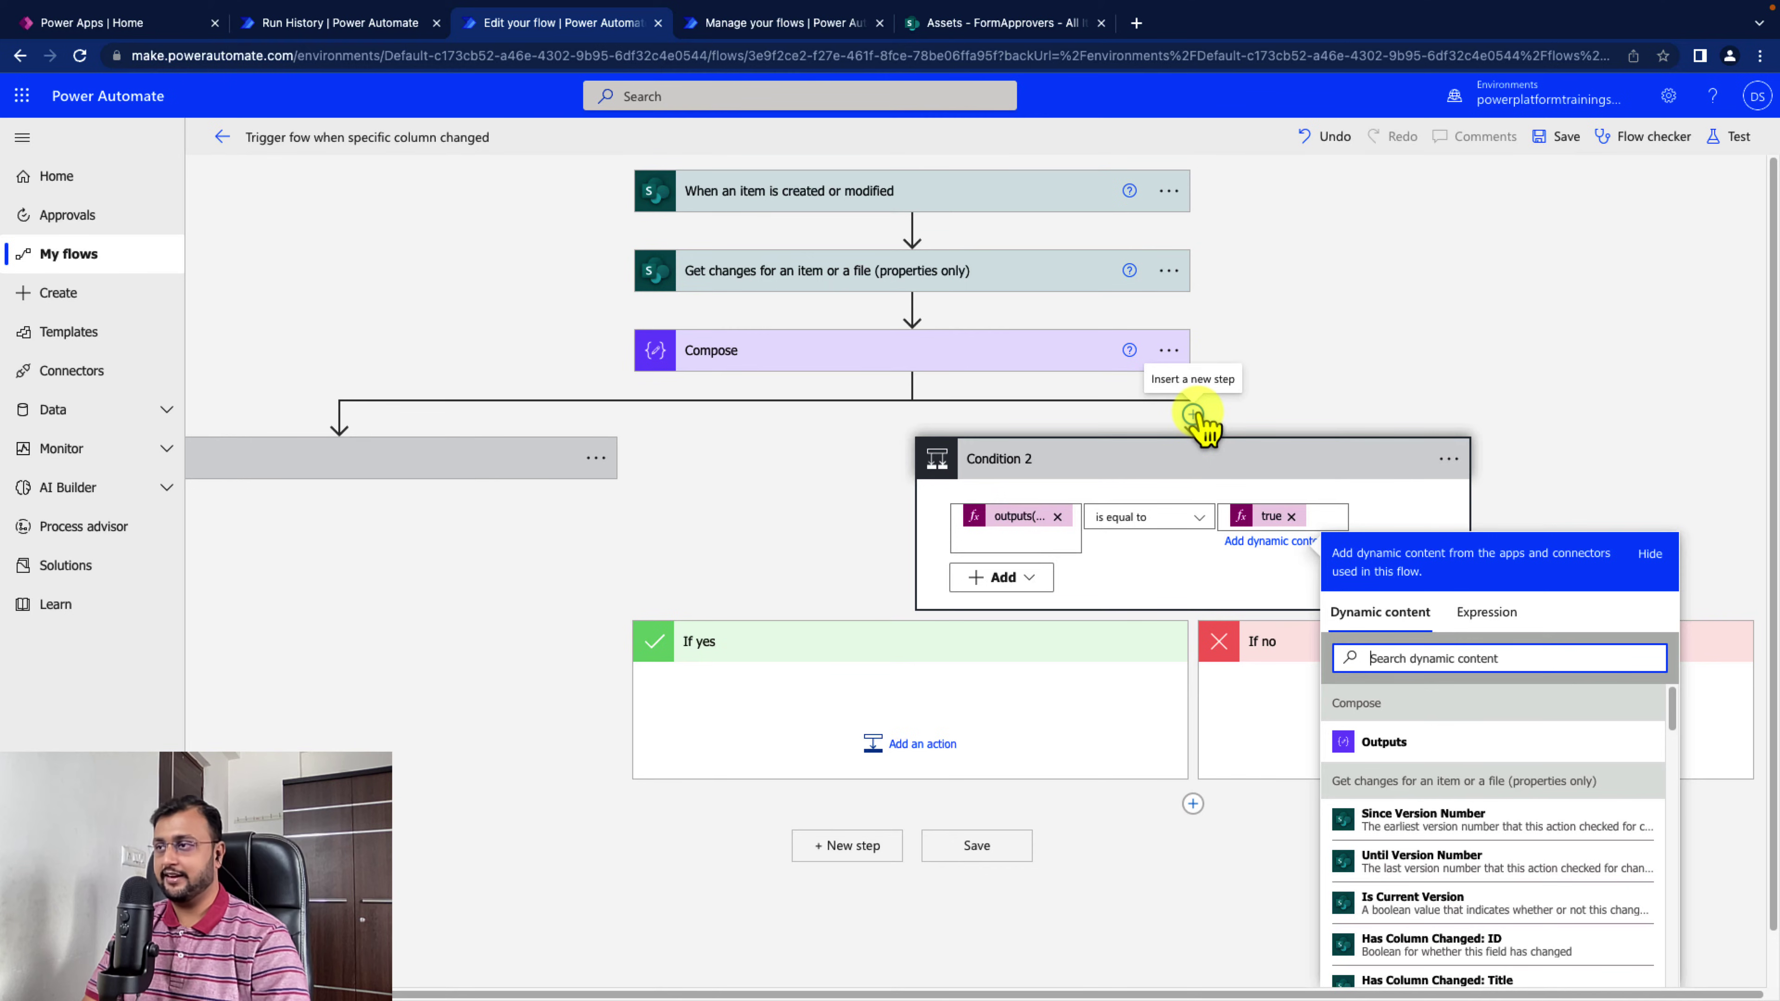
{"action": "left_click", "coordinate": [1617, 457]}
Add a third parallel branch after Compose holding Condition 3
{"action": "left_click", "coordinate": [982, 387]}
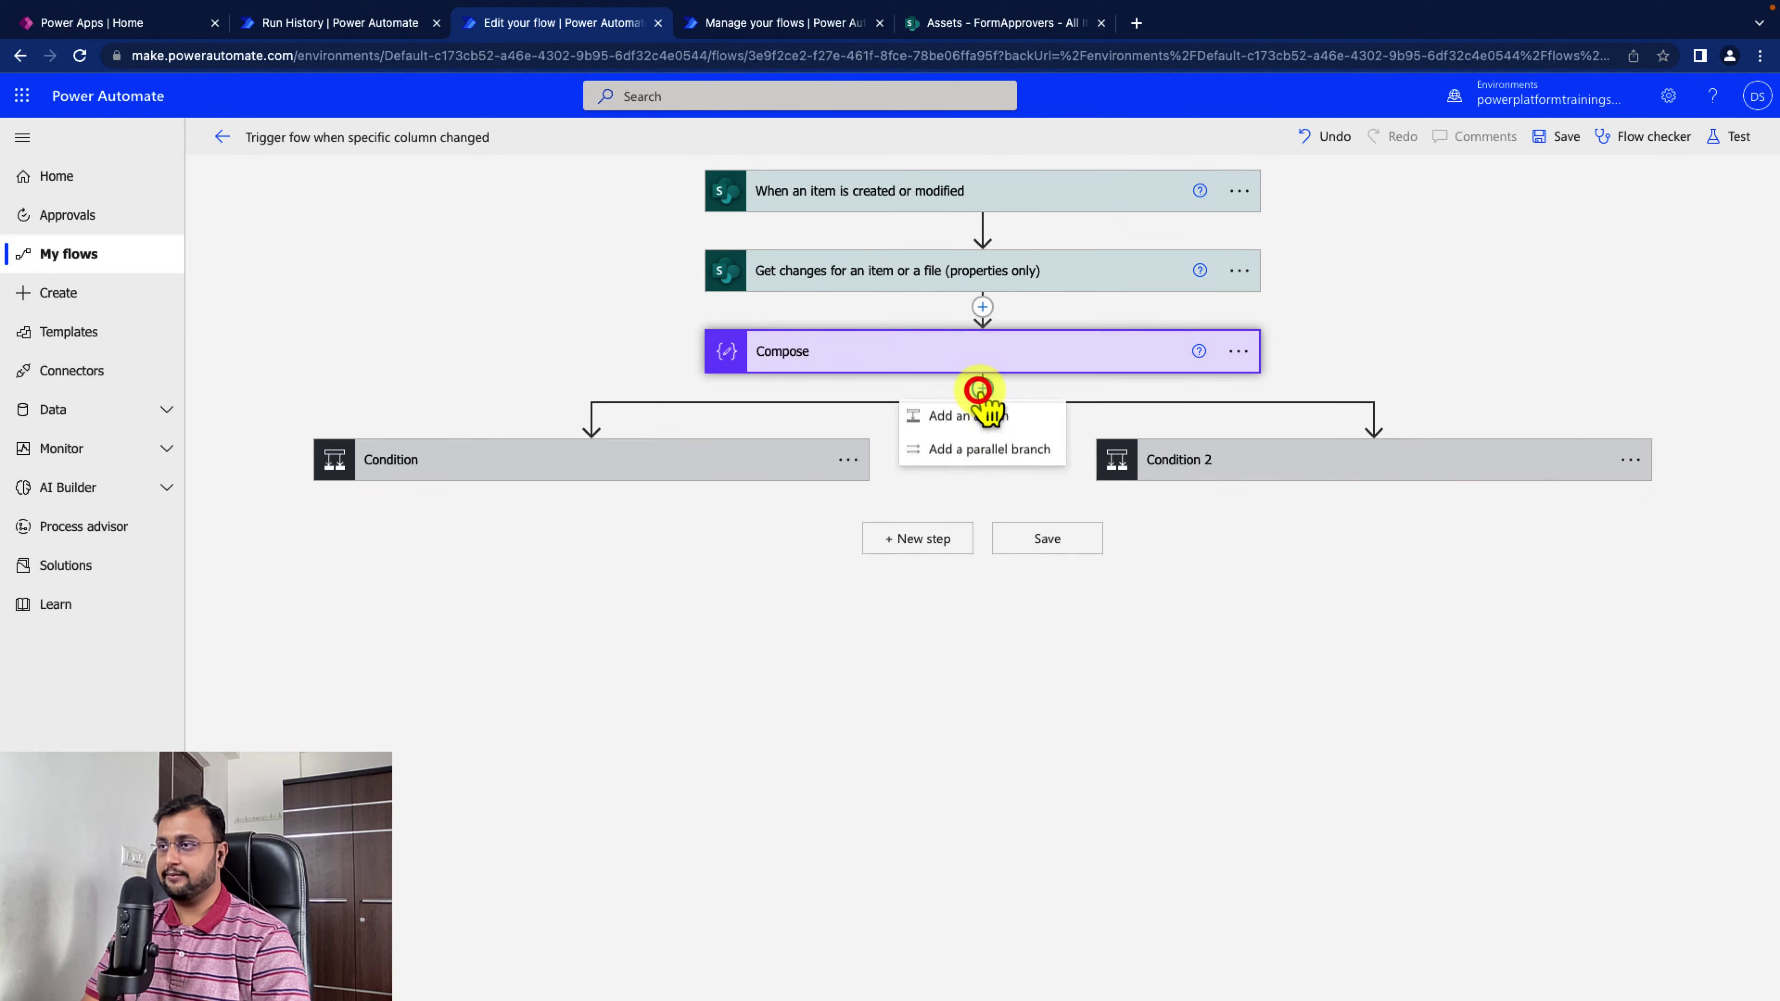
{"action": "left_click", "coordinate": [1025, 455]}
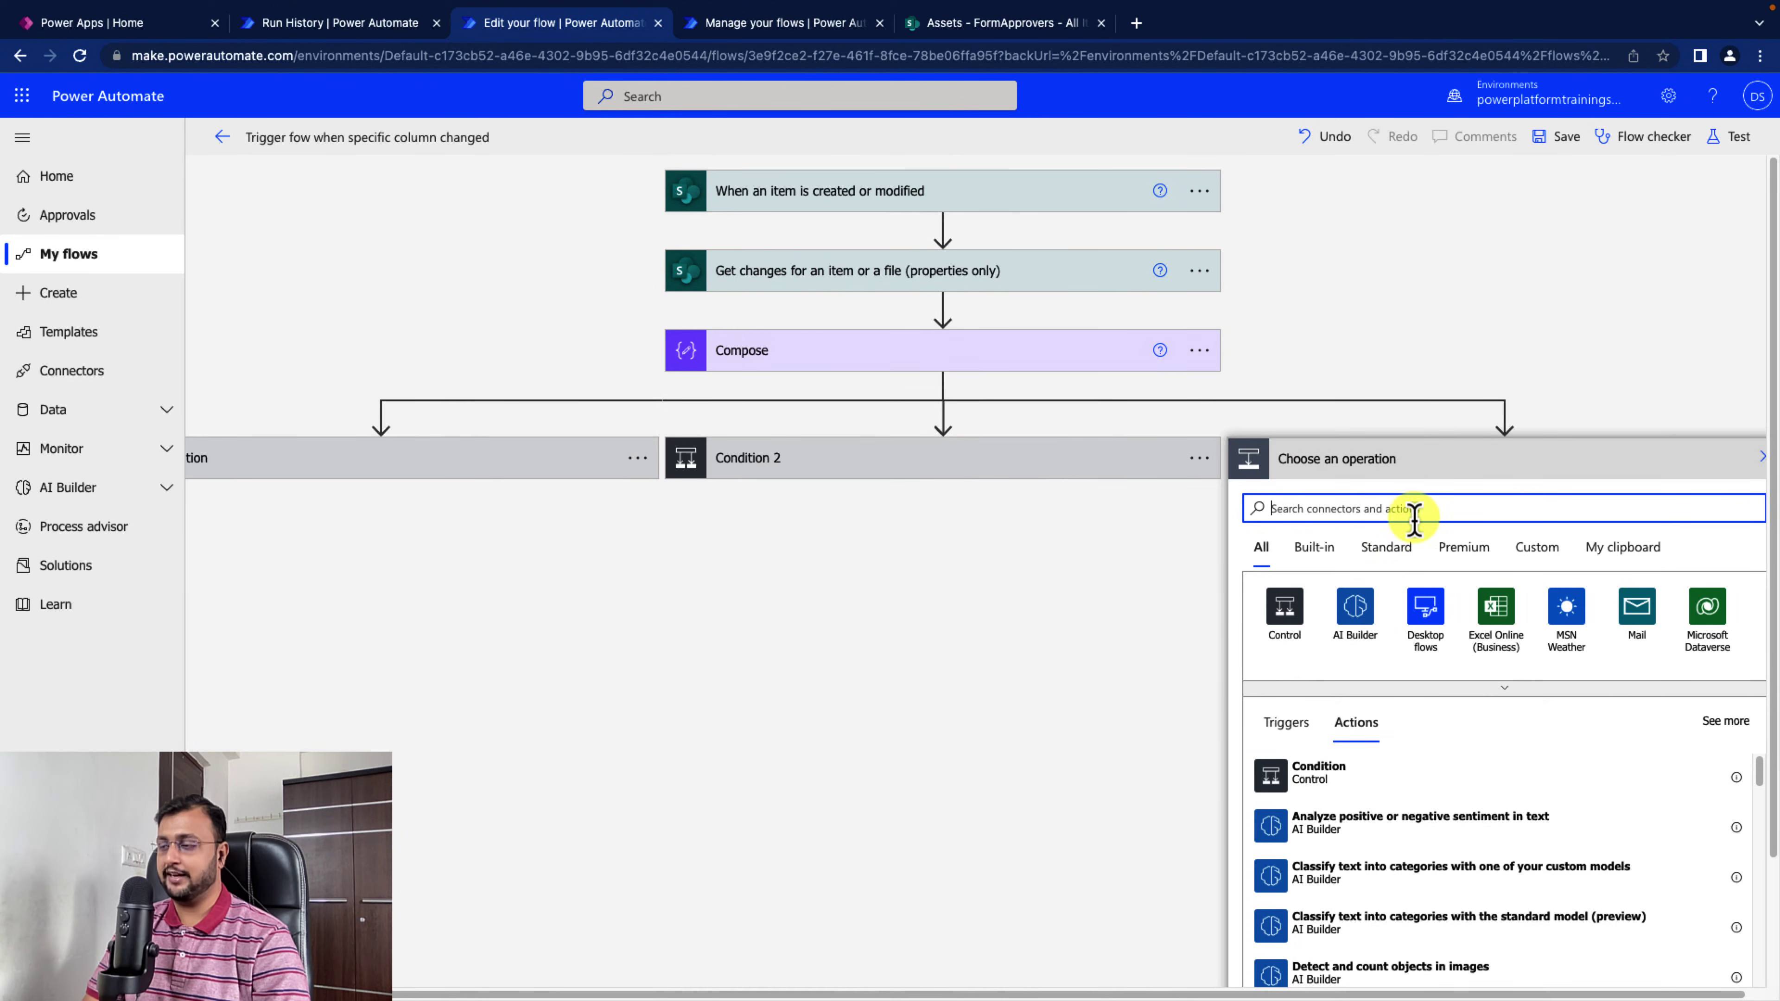
{"action": "left_click", "coordinate": [1331, 773]}
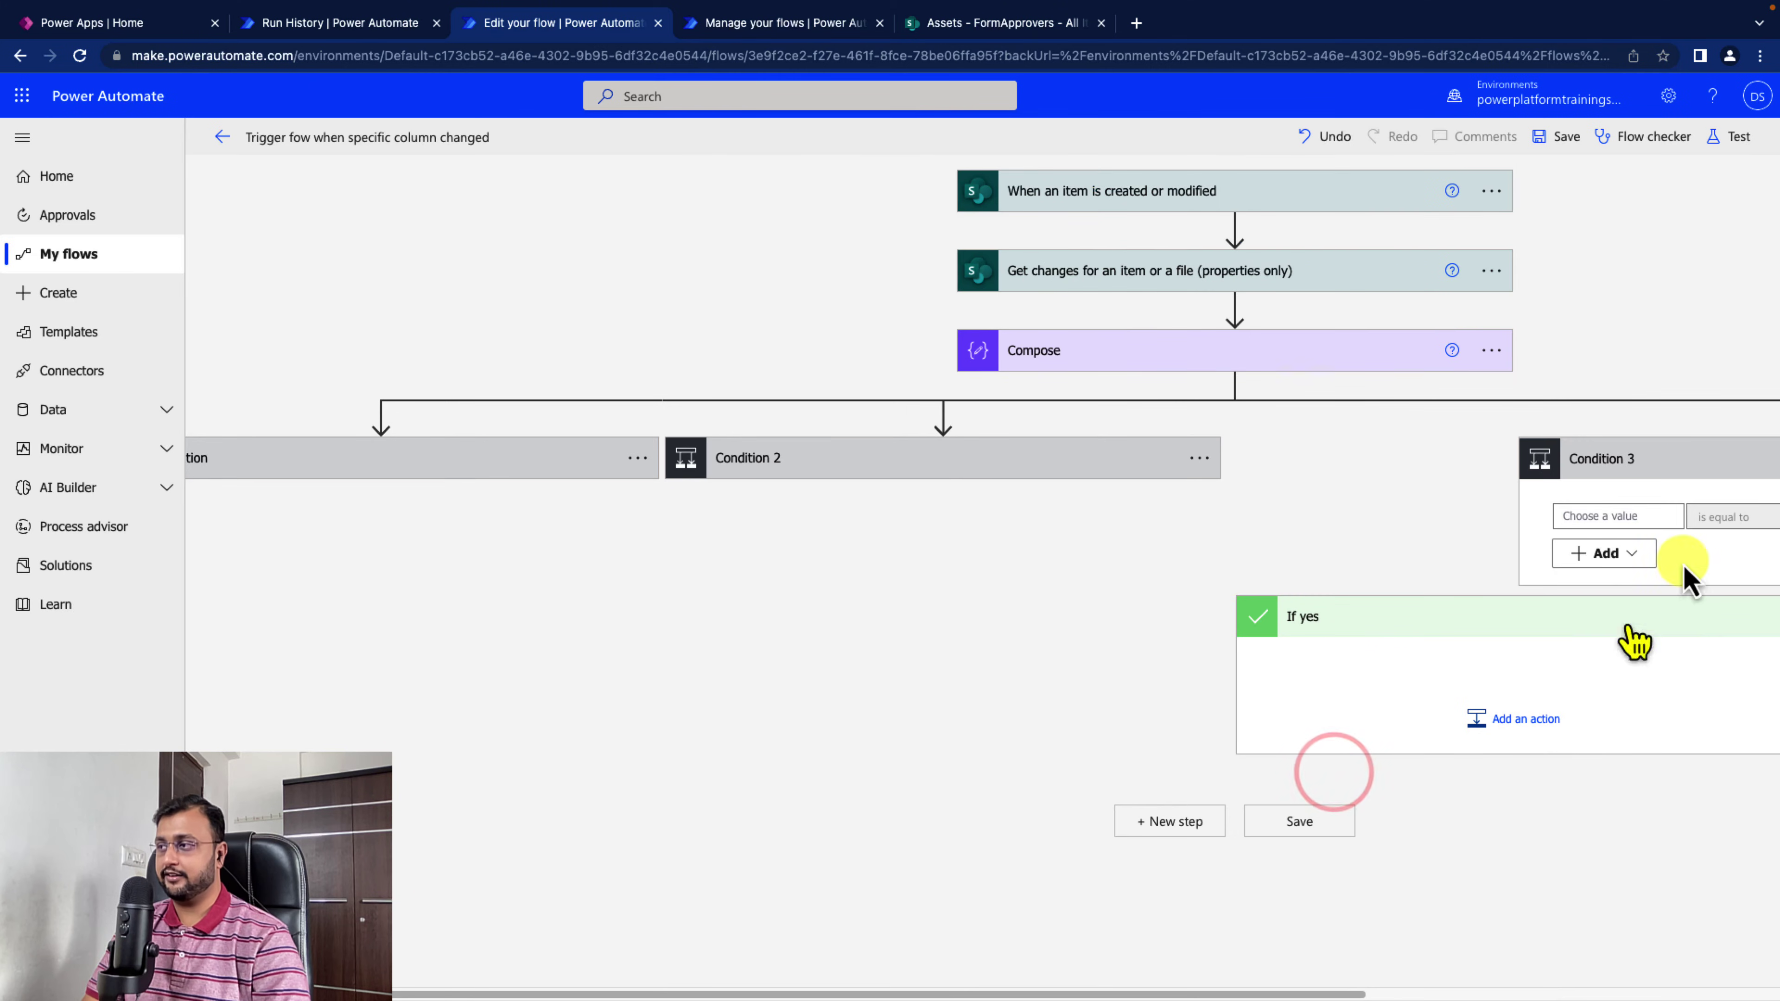
{"action": "left_click", "coordinate": [1590, 517]}
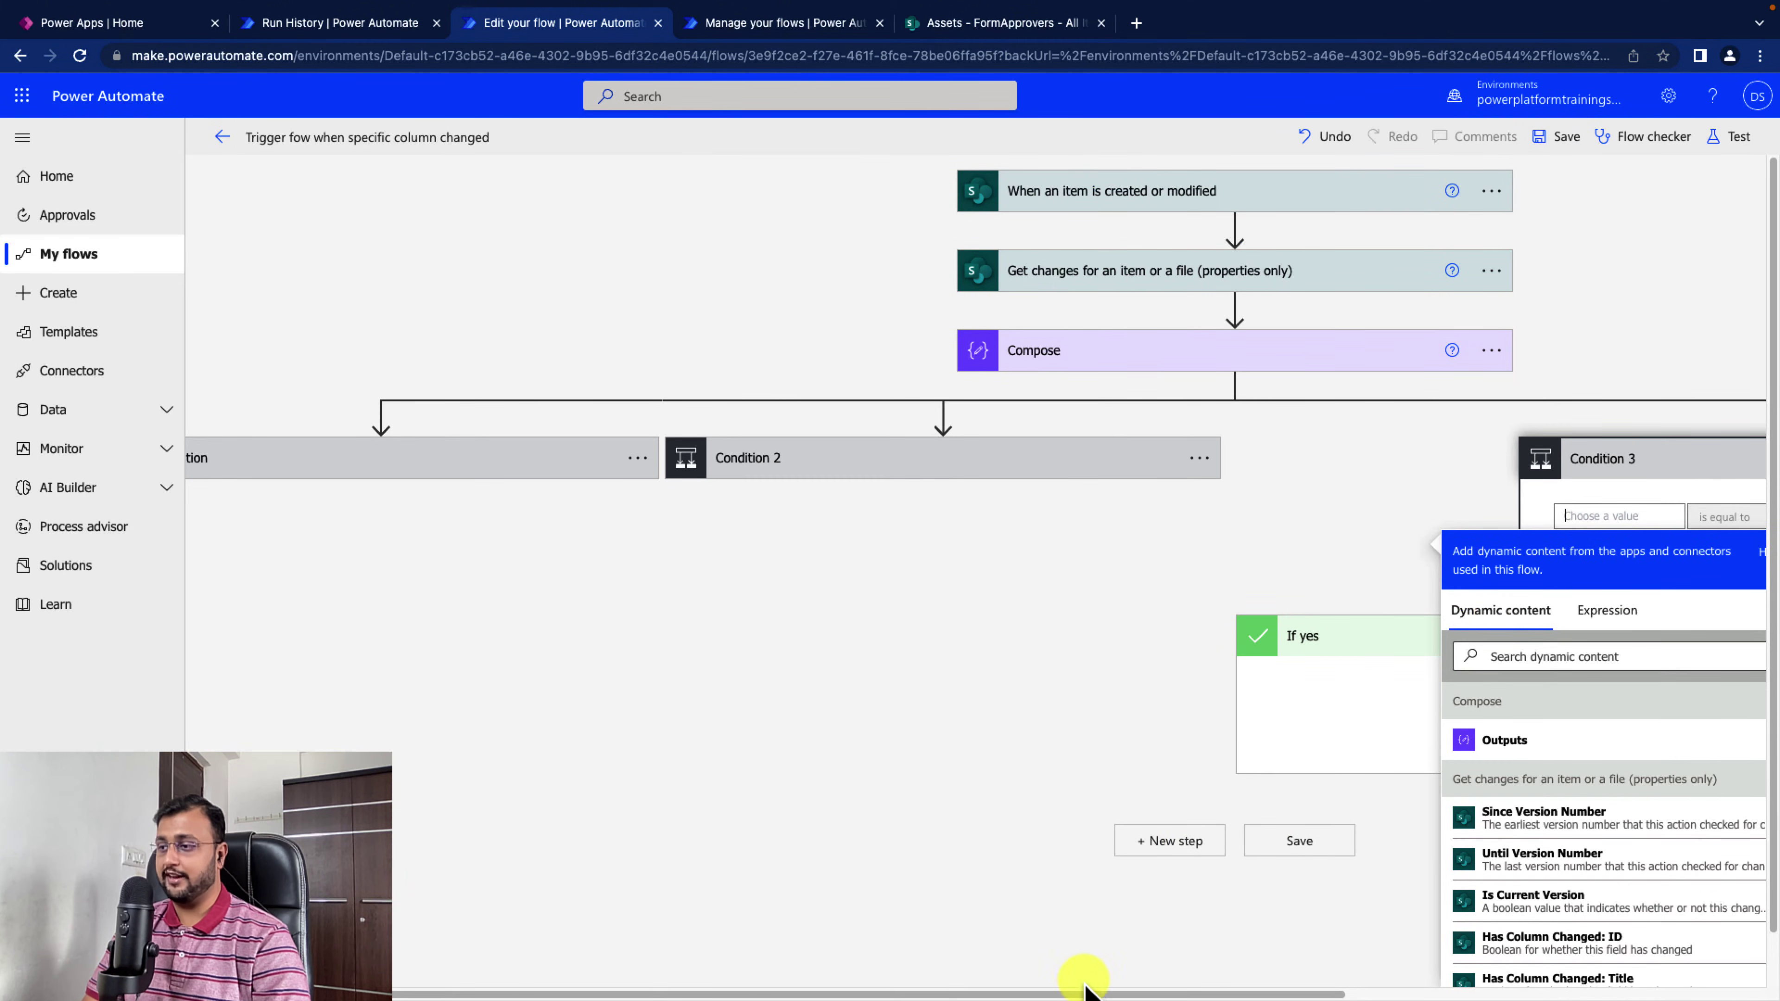
{"action": "left_click_drag", "start_coordinate": [1089, 988], "coordinate": [1113, 985]}
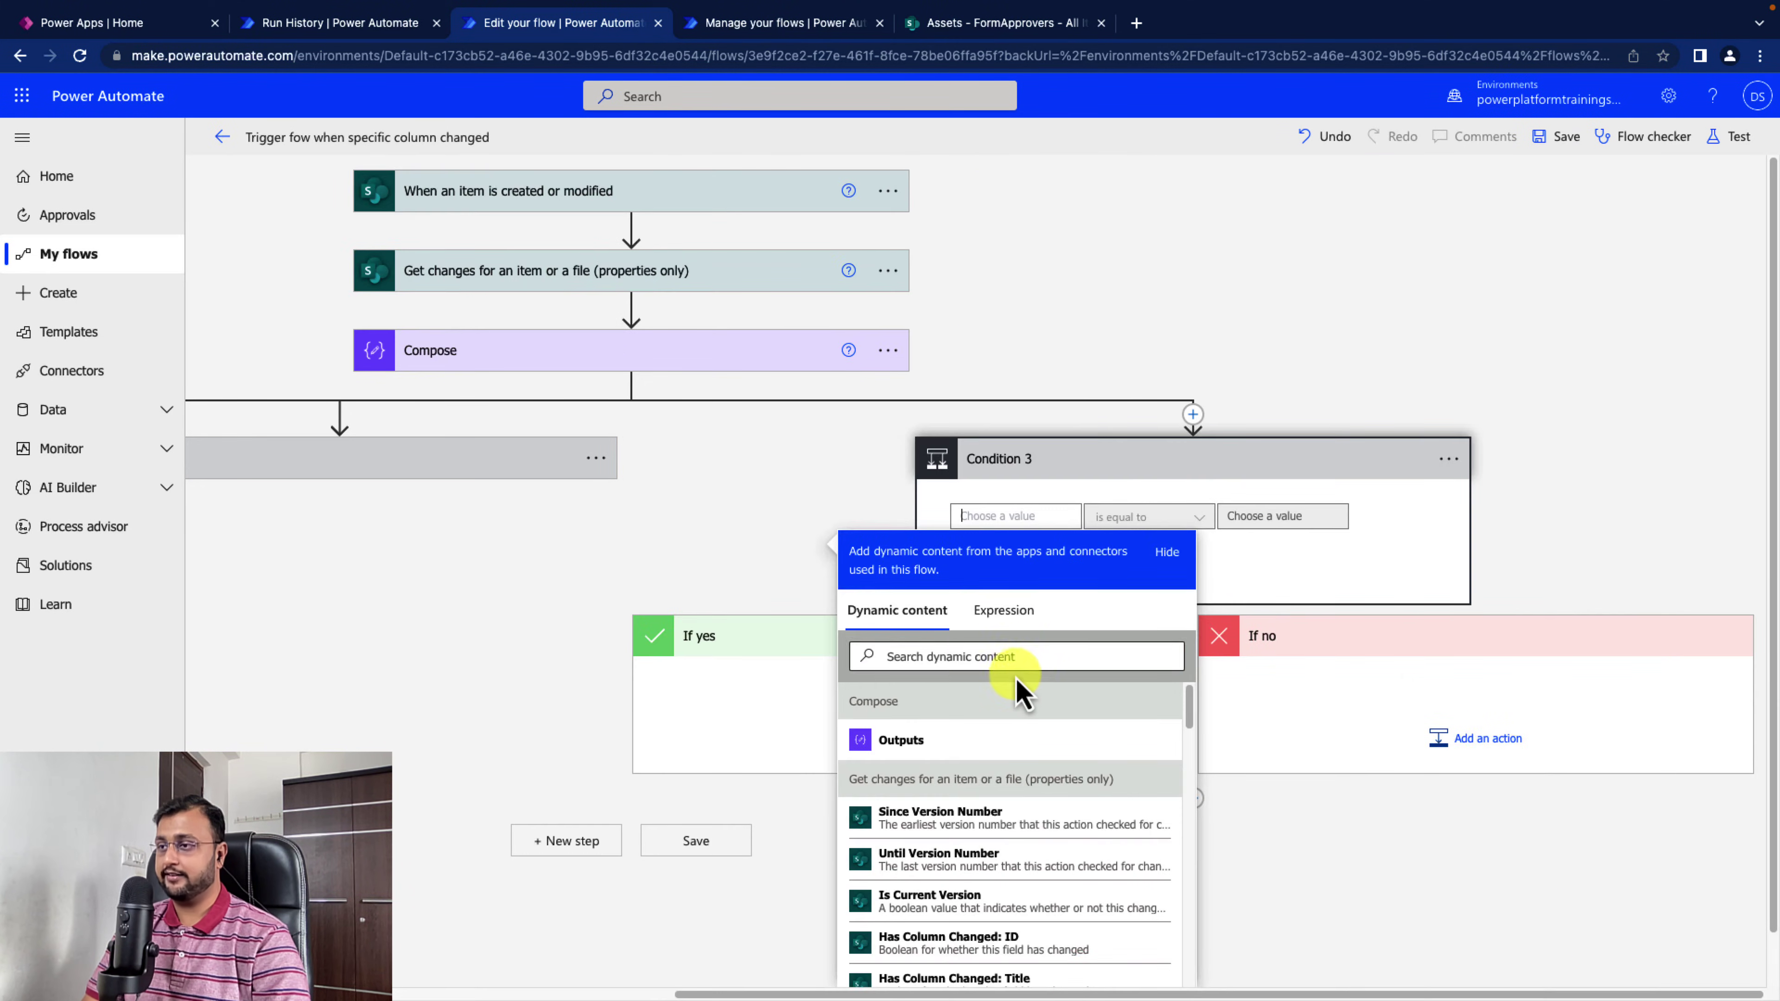
Start Condition 3's first value as an expression and cut the FirstApproverStatus text
{"action": "left_click", "coordinate": [1016, 644]}
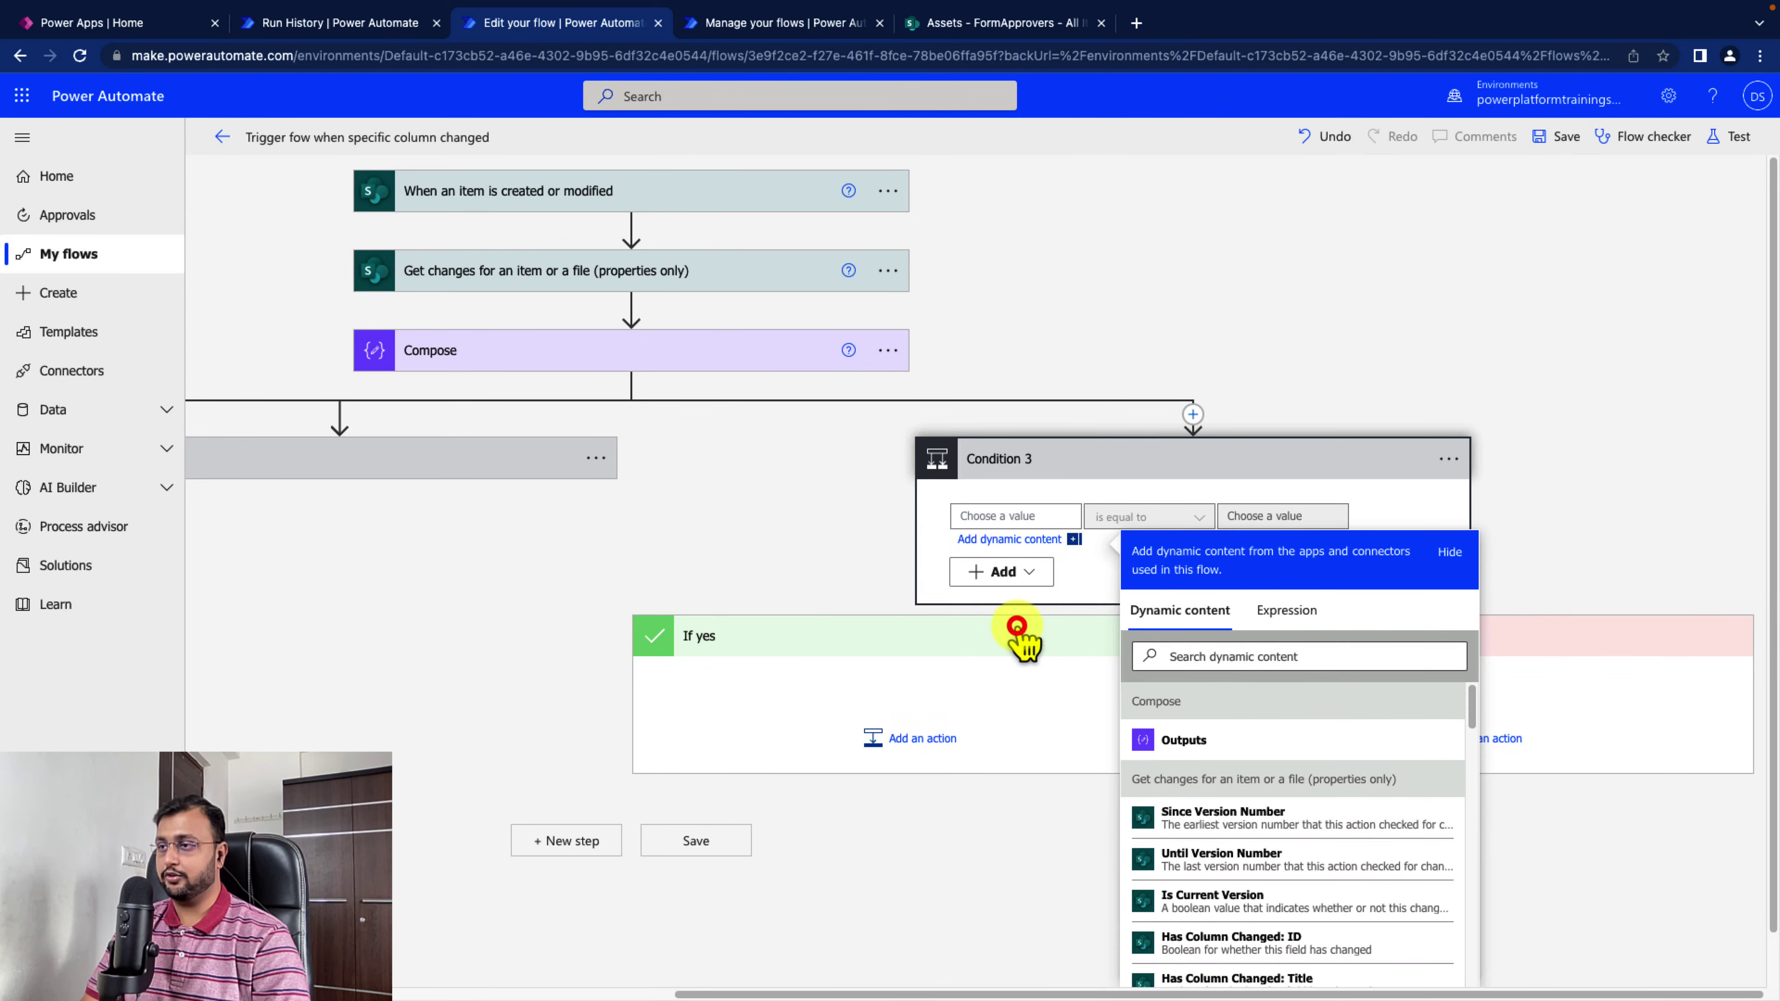
{"action": "left_click", "coordinate": [1231, 656]}
{"action": "left_click", "coordinate": [1292, 616]}
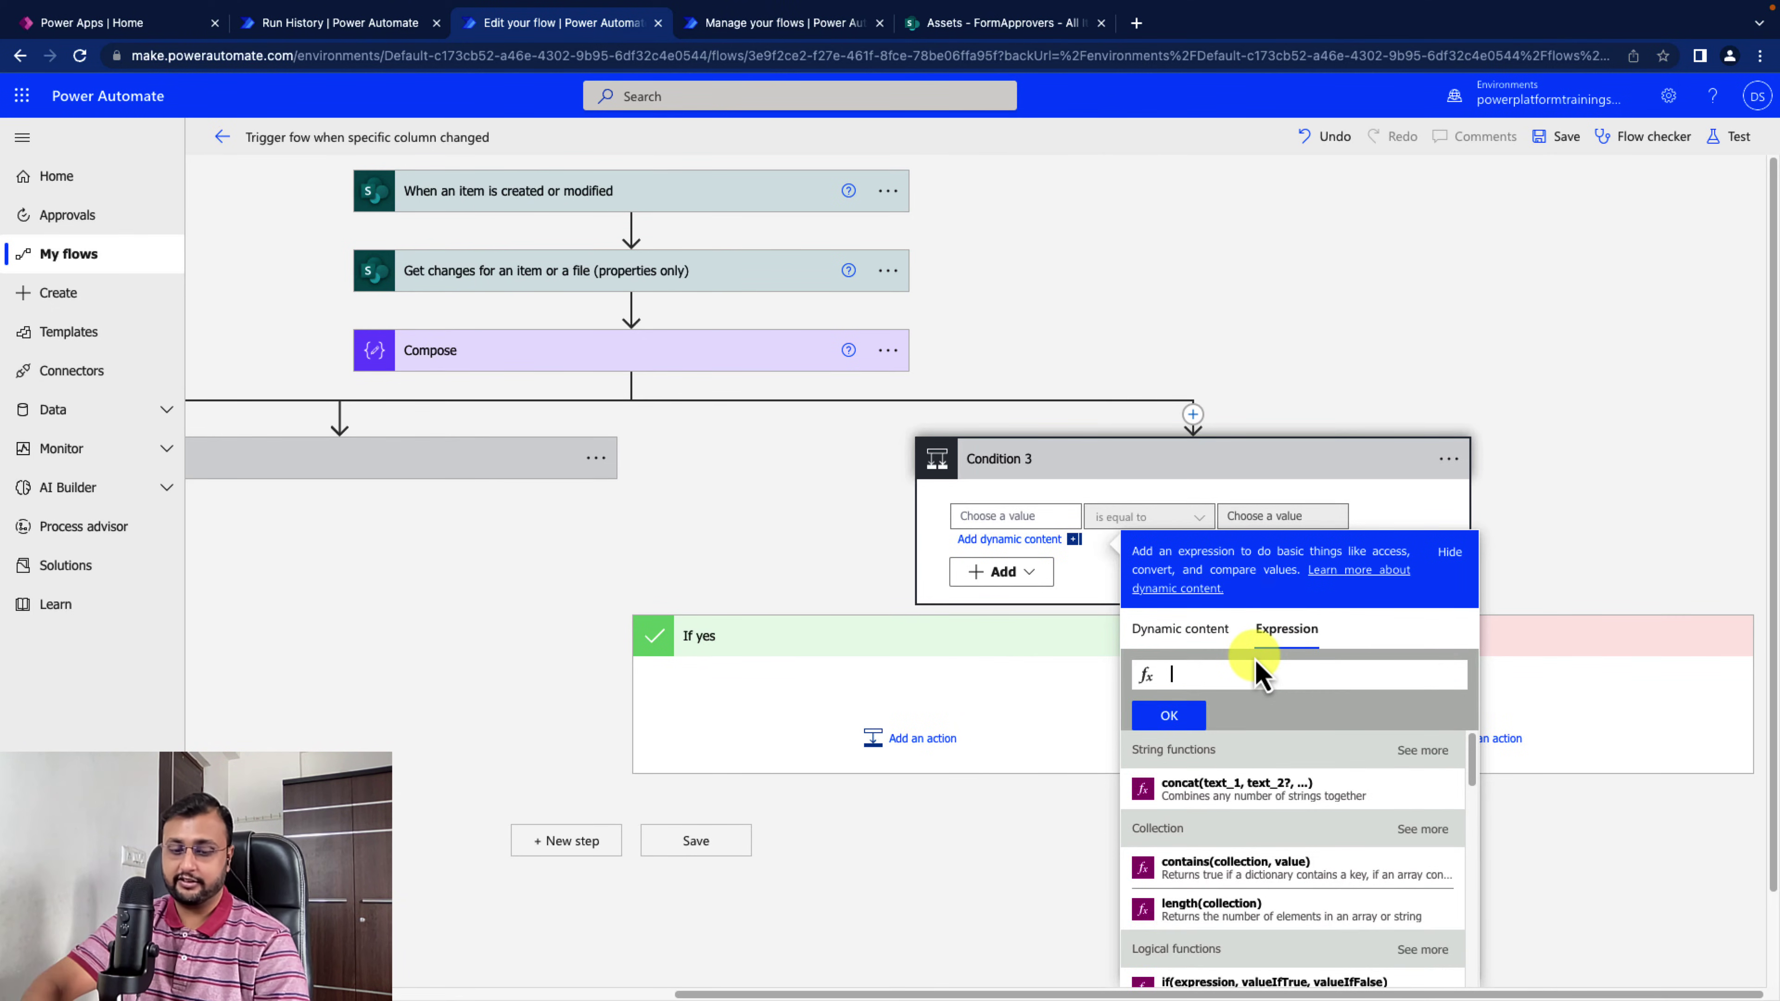
{"action": "left_click_drag", "start_coordinate": [1334, 674], "coordinate": [1093, 690]}
{"action": "key", "text": "ctrl+x"}
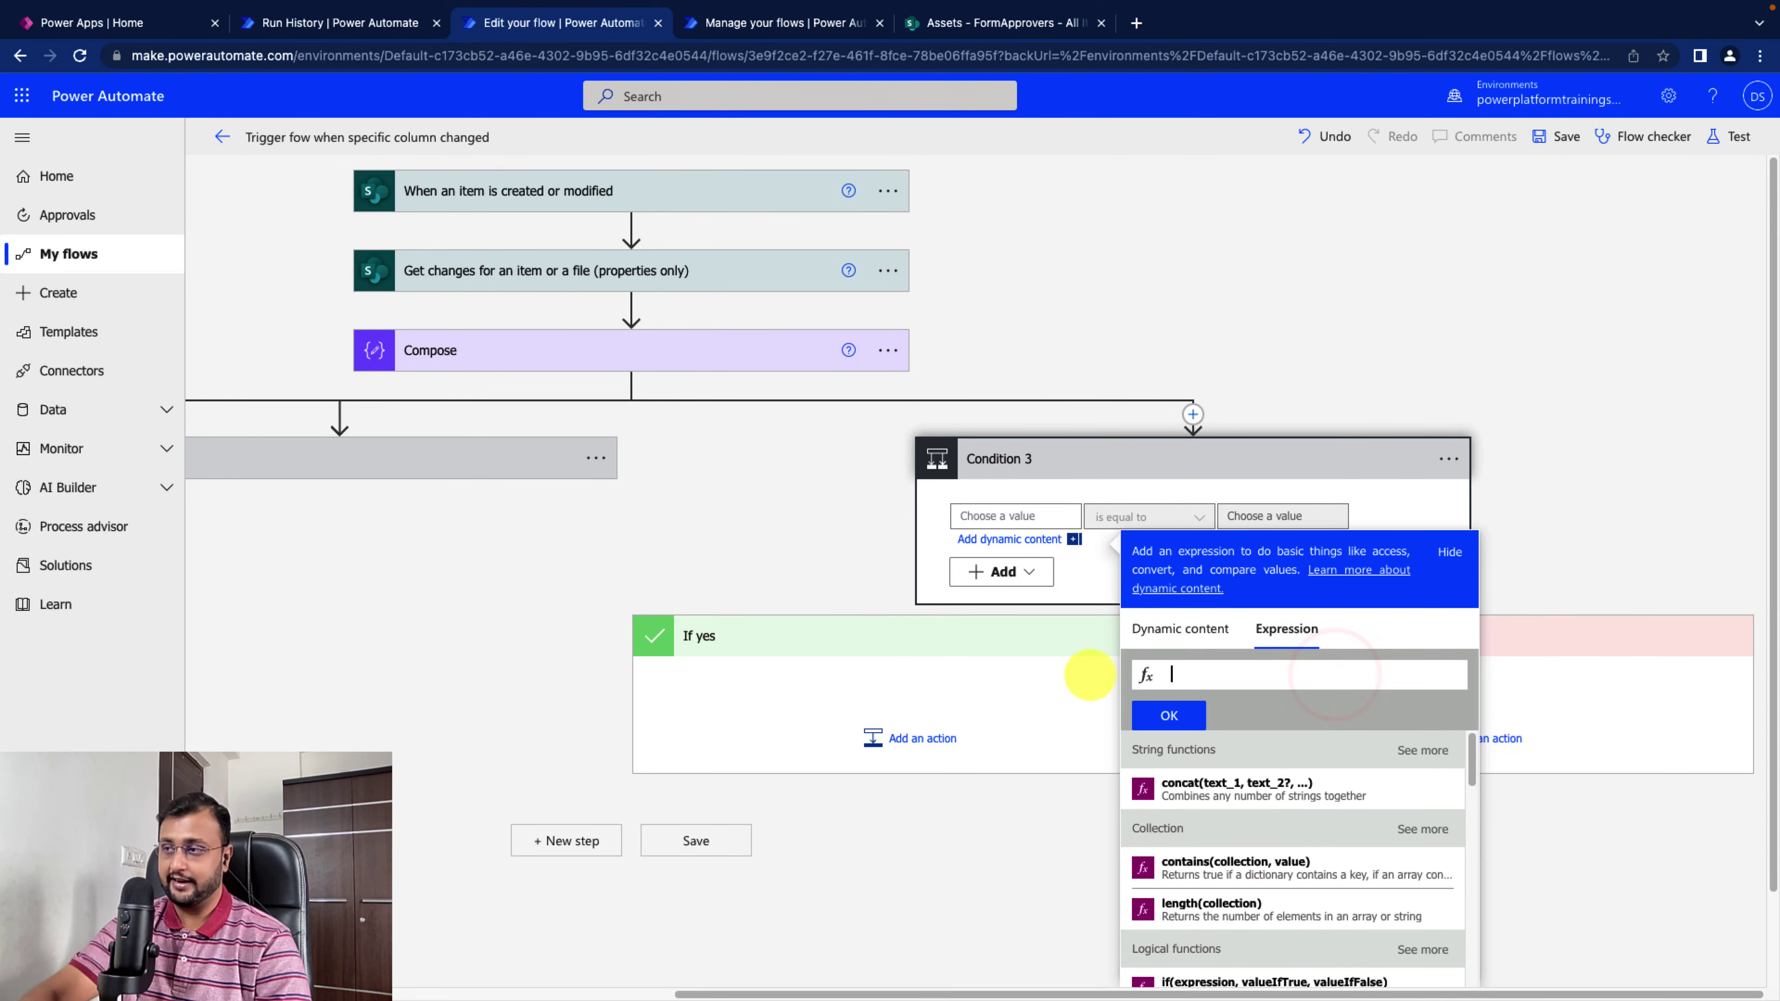
Copy Condition 2's whole outputs expression and reopen Condition 3's expression editor
{"action": "left_click", "coordinate": [421, 459]}
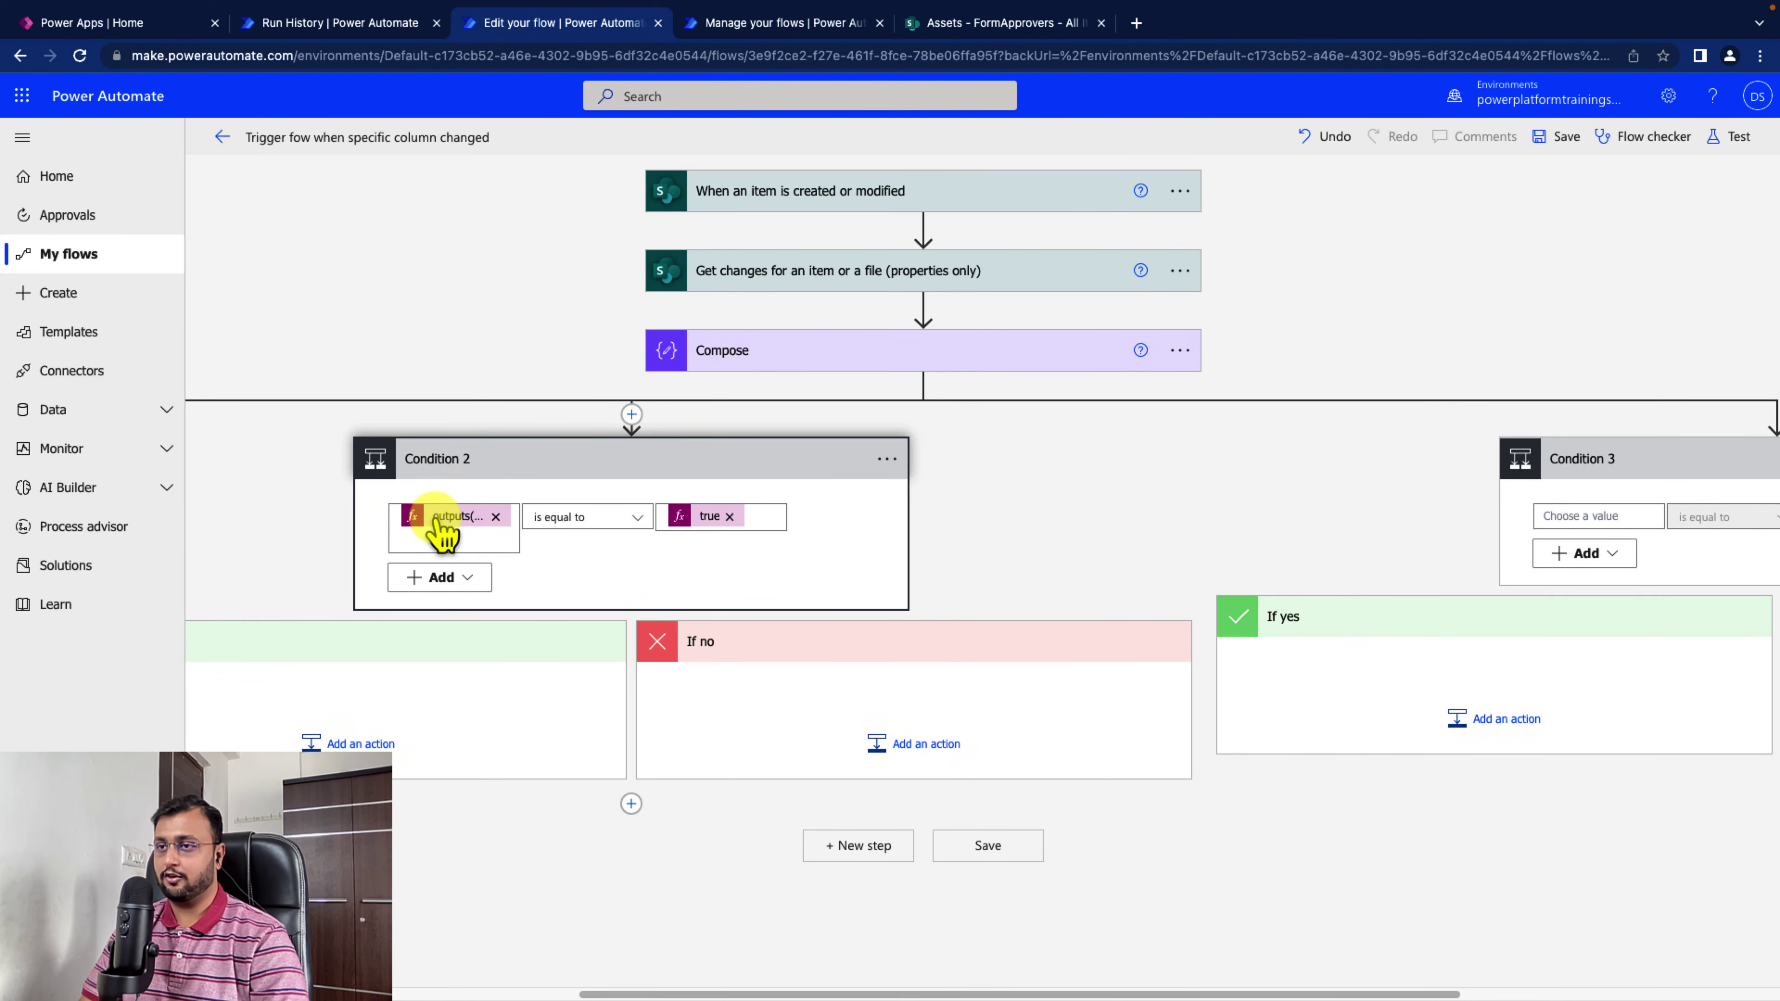
{"action": "left_click", "coordinate": [434, 517]}
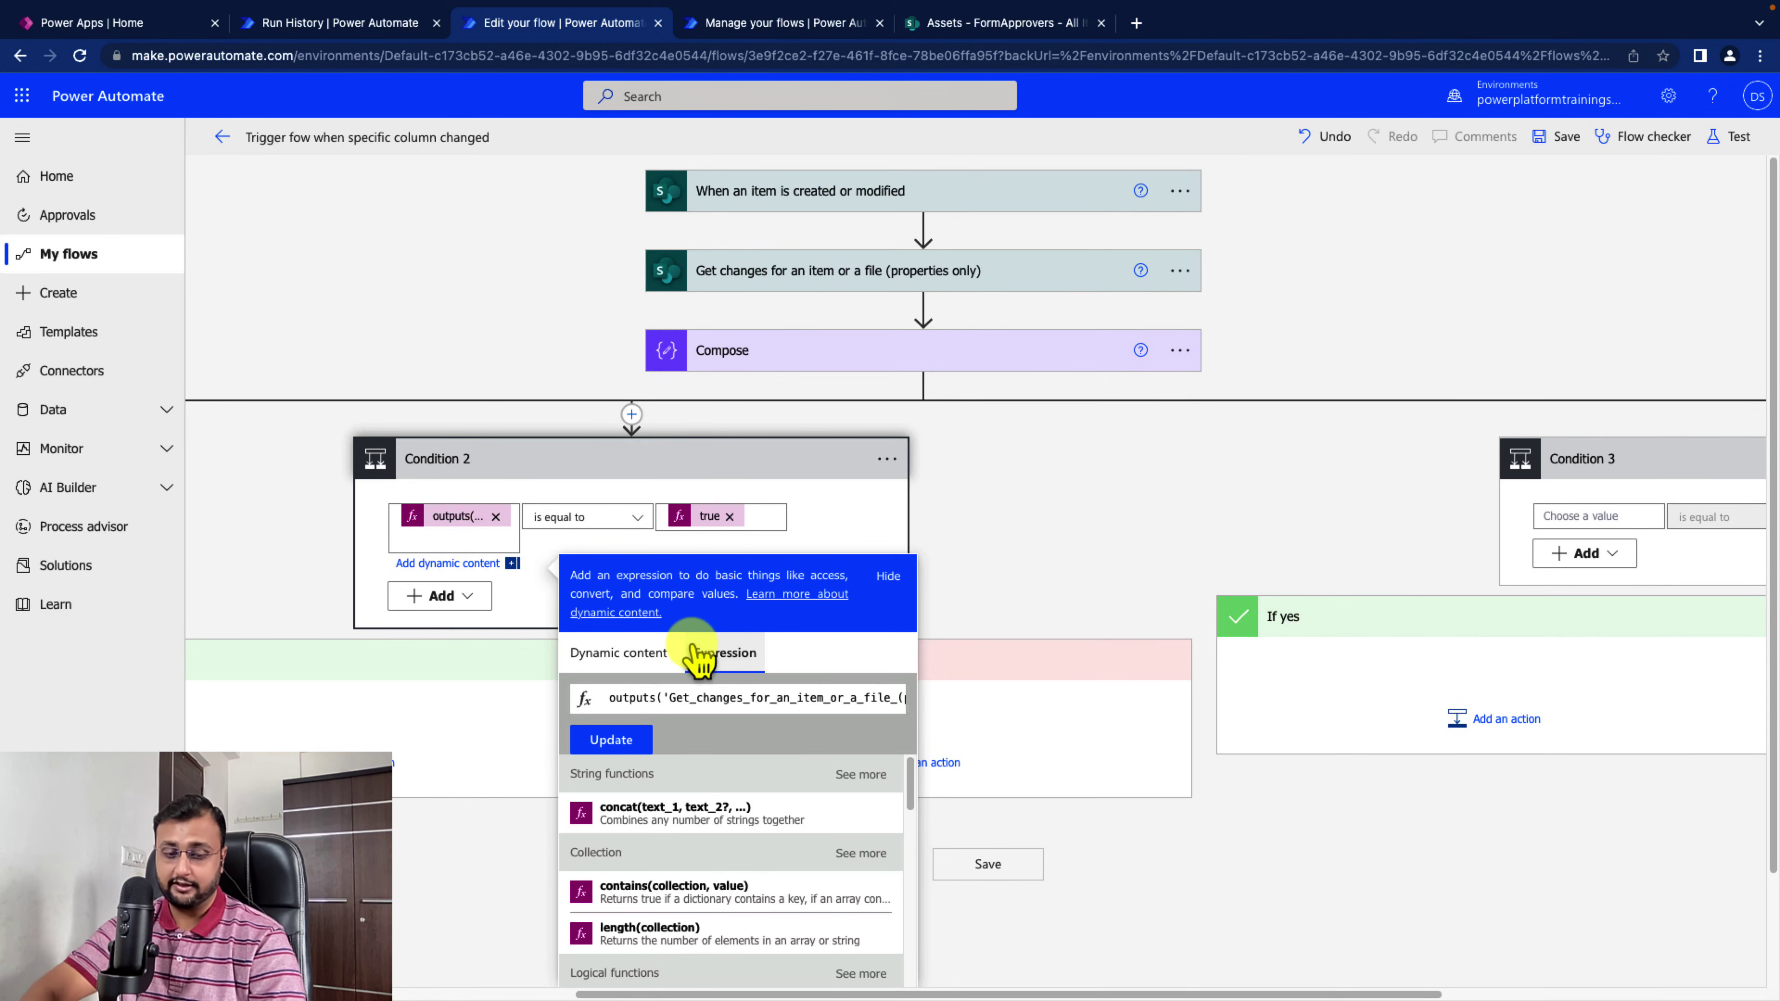
{"action": "key", "text": "ctrl+a"}
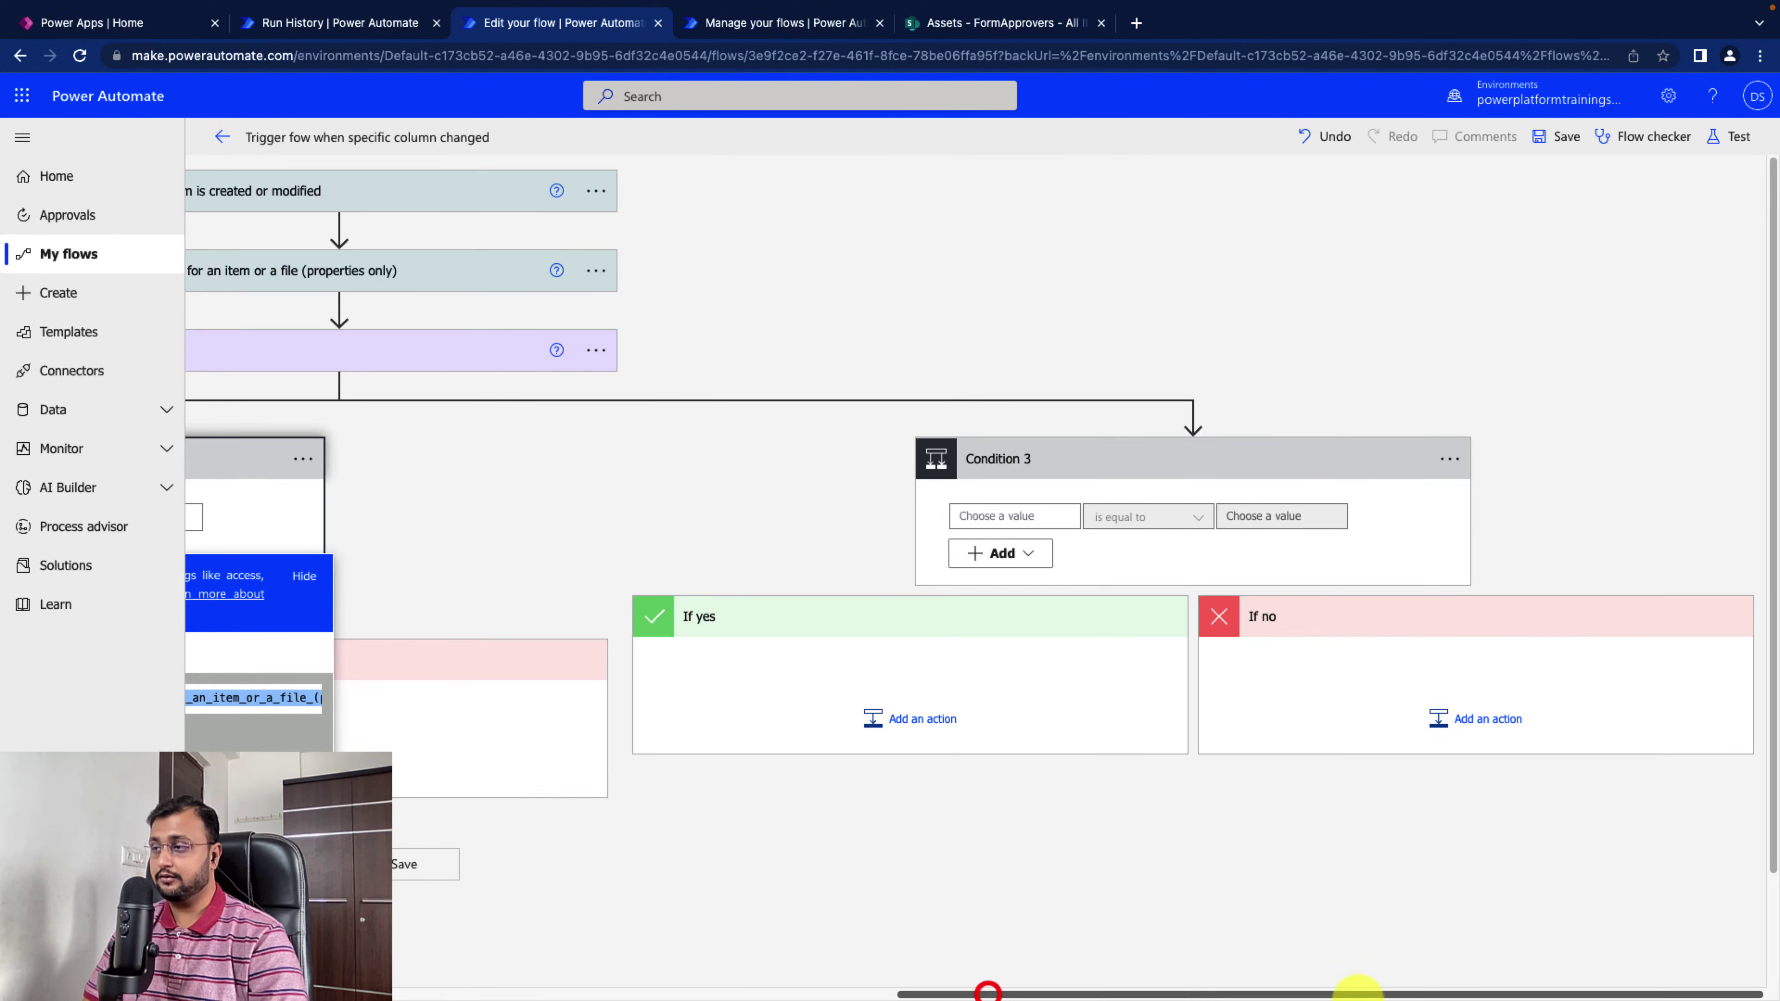
{"action": "left_click_drag", "start_coordinate": [988, 994], "coordinate": [1350, 992]}
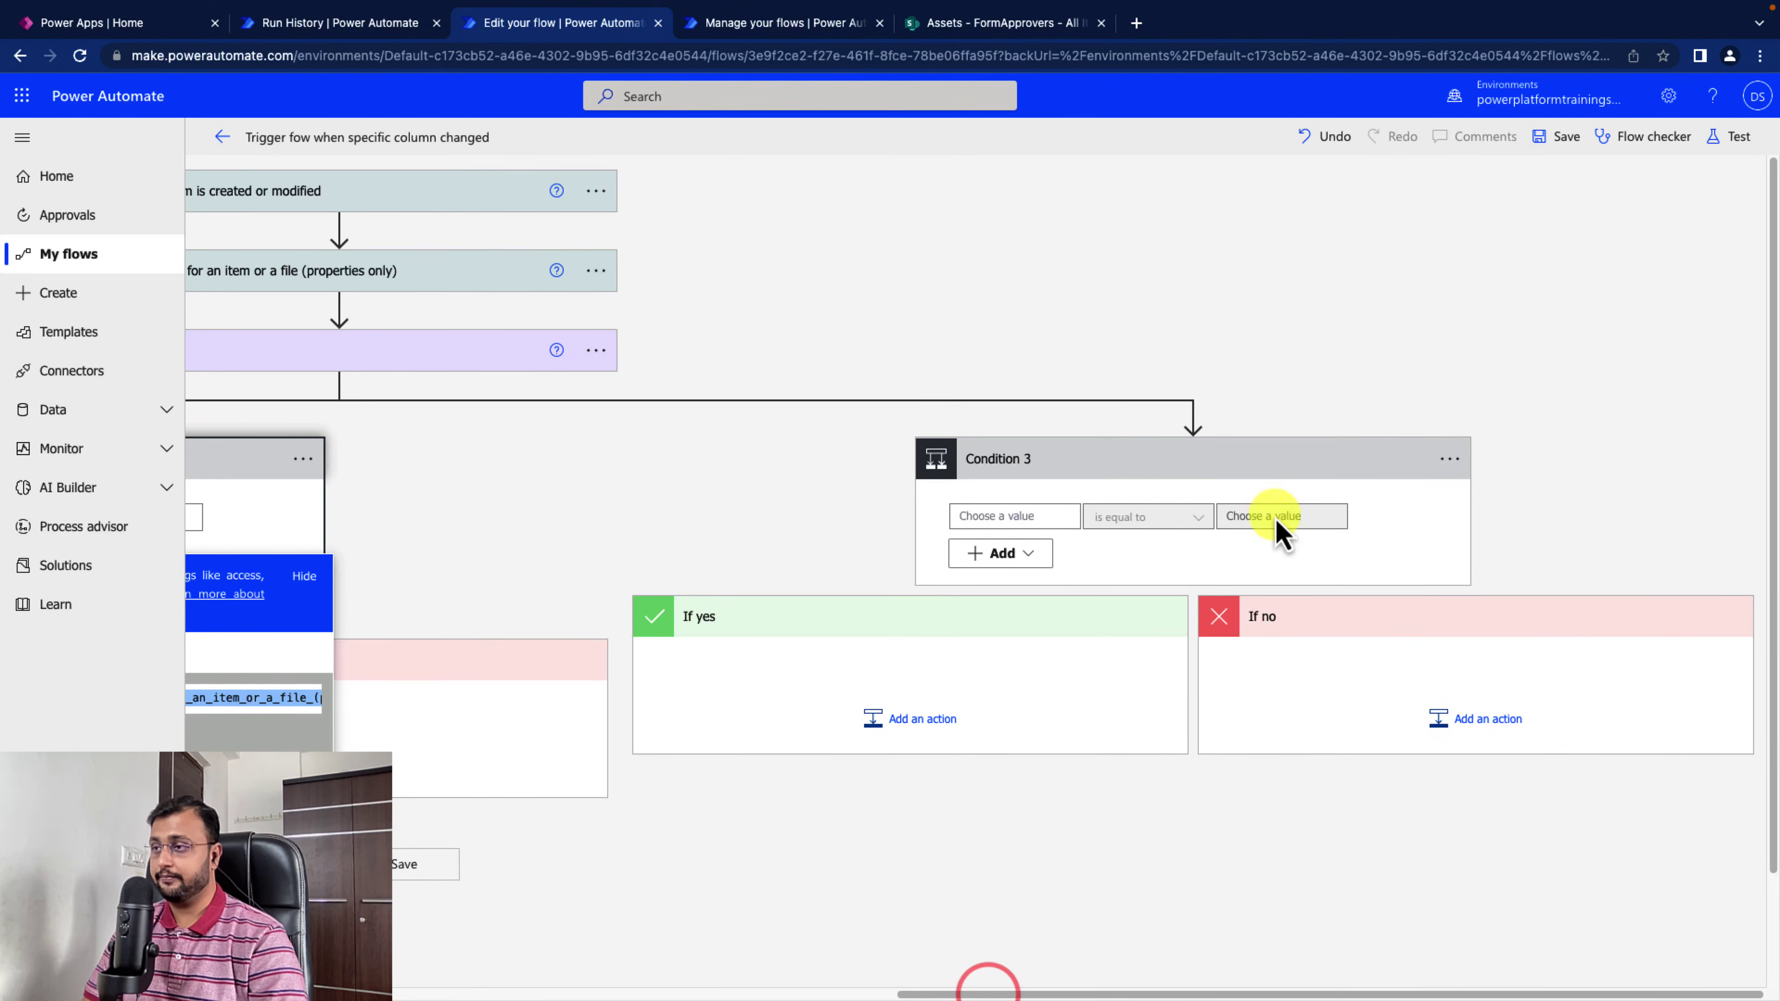
{"action": "left_click", "coordinate": [1164, 461]}
{"action": "left_click", "coordinate": [1344, 463]}
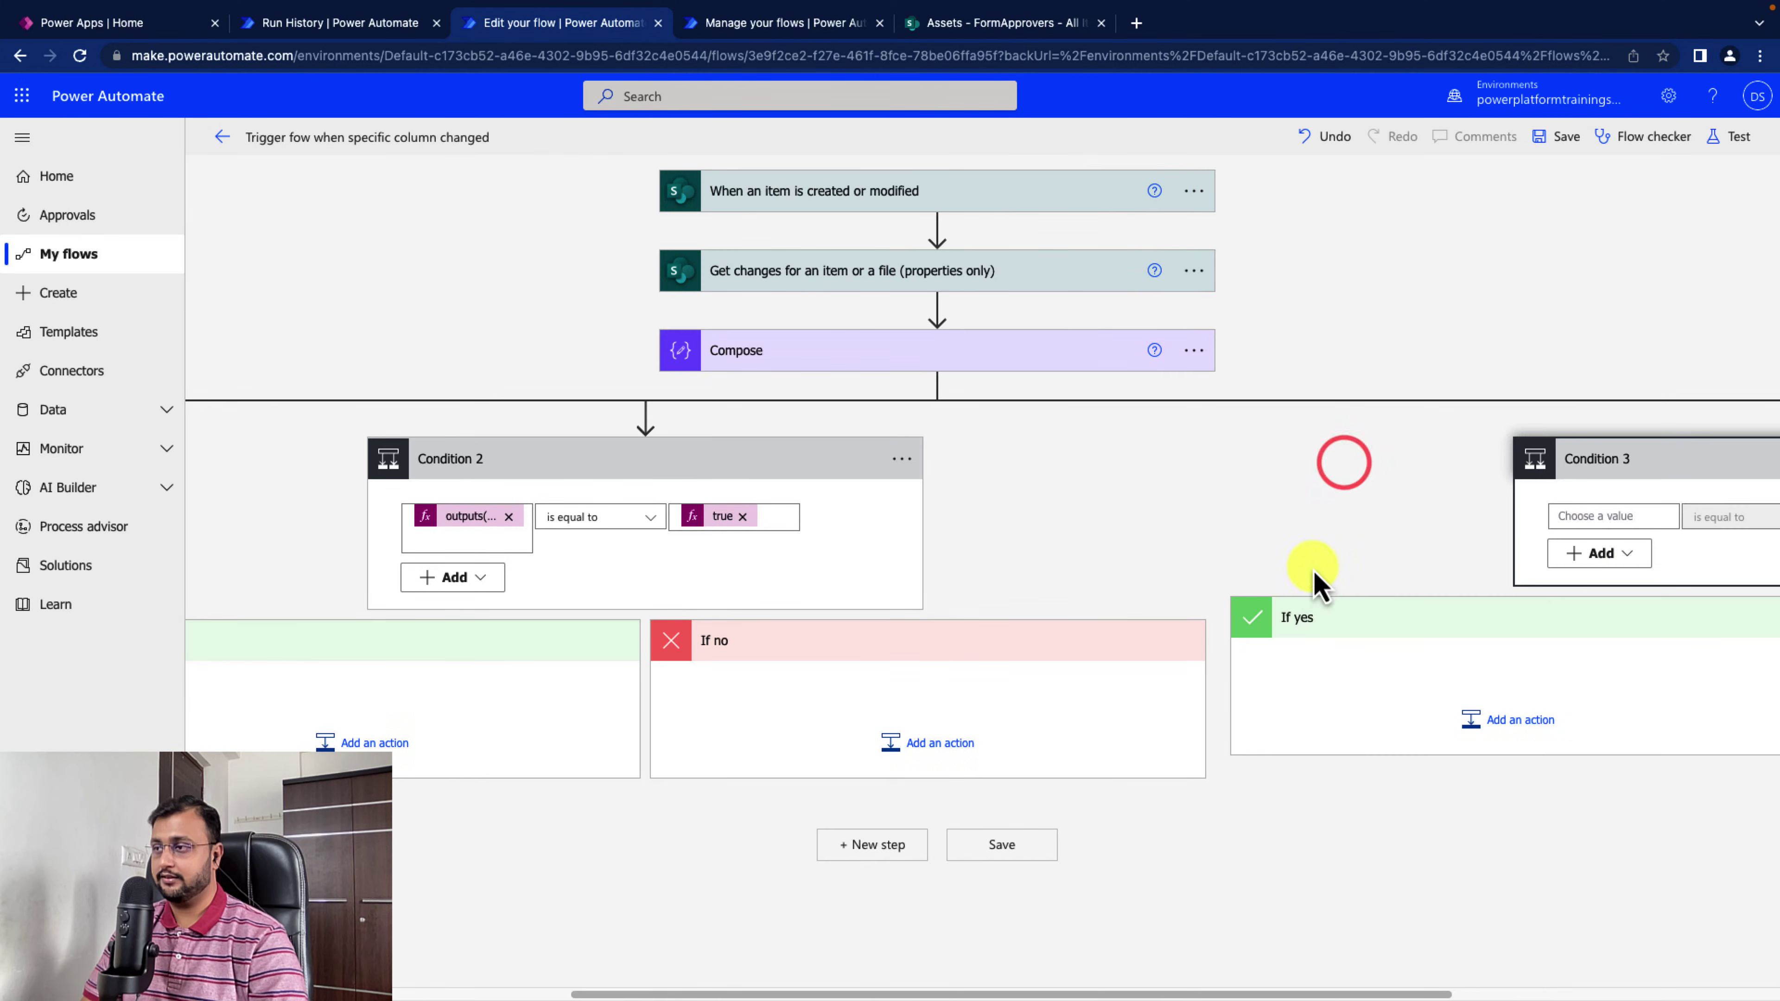
{"action": "left_click_drag", "start_coordinate": [1129, 989], "coordinate": [1390, 990]}
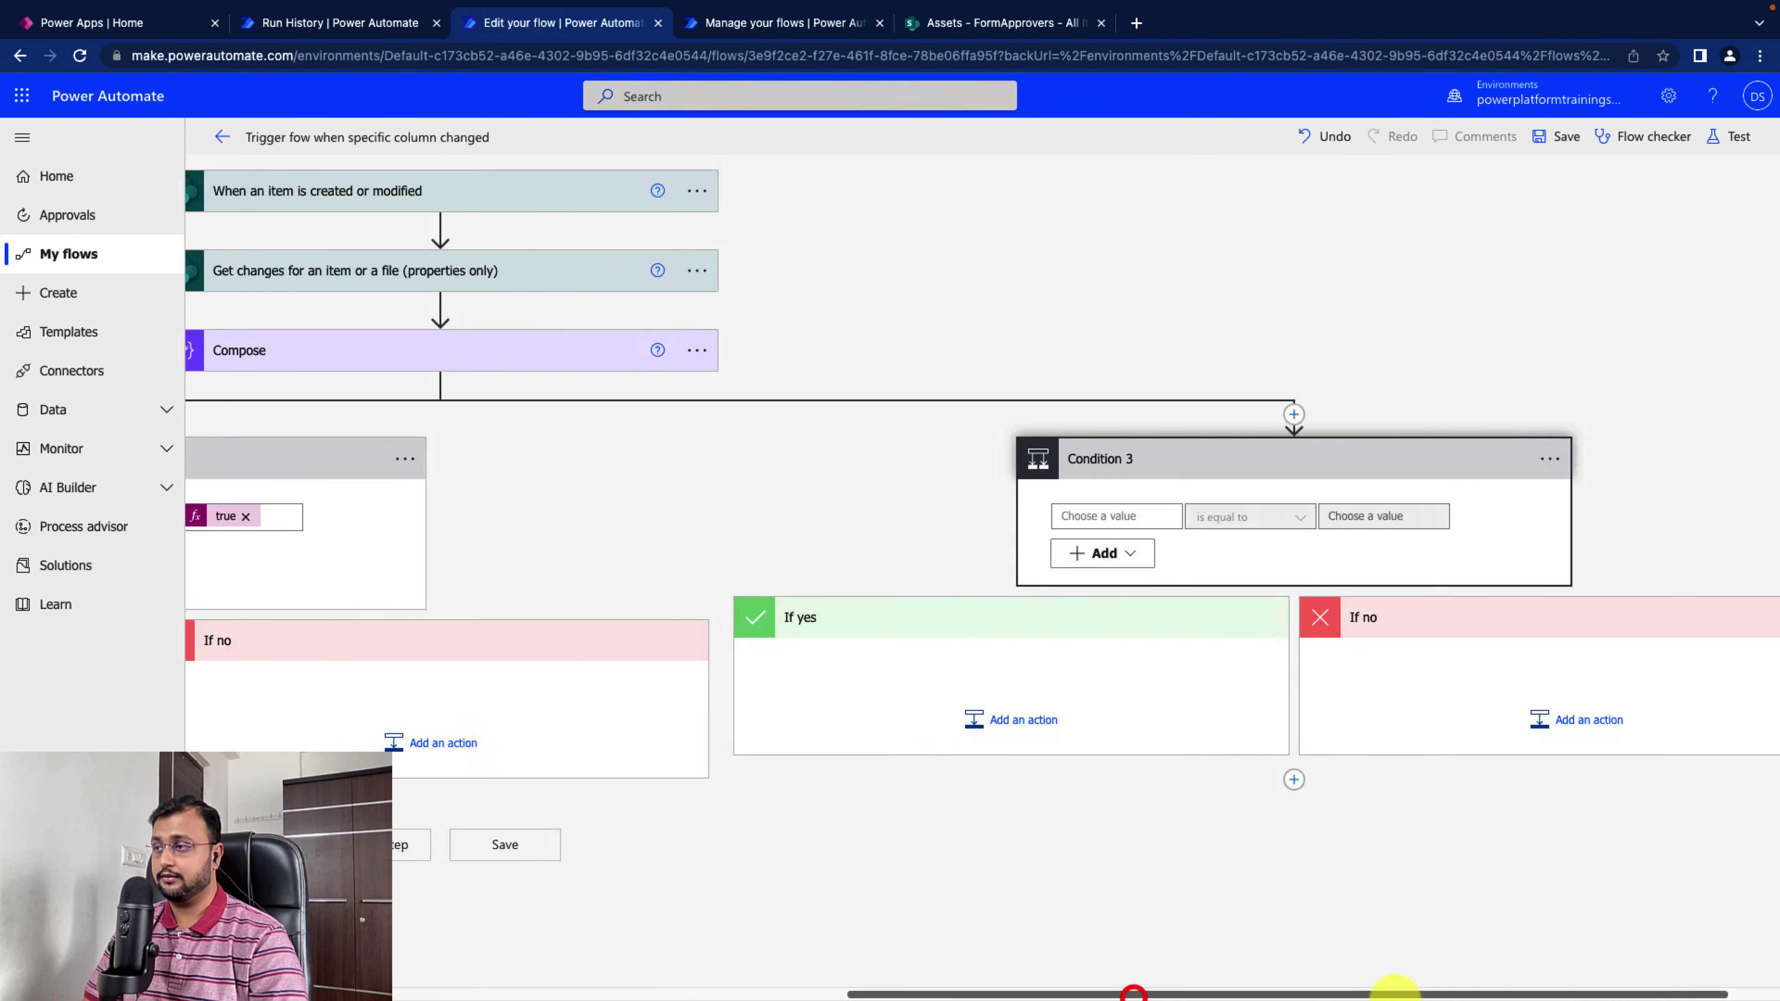
{"action": "left_click", "coordinate": [1093, 514]}
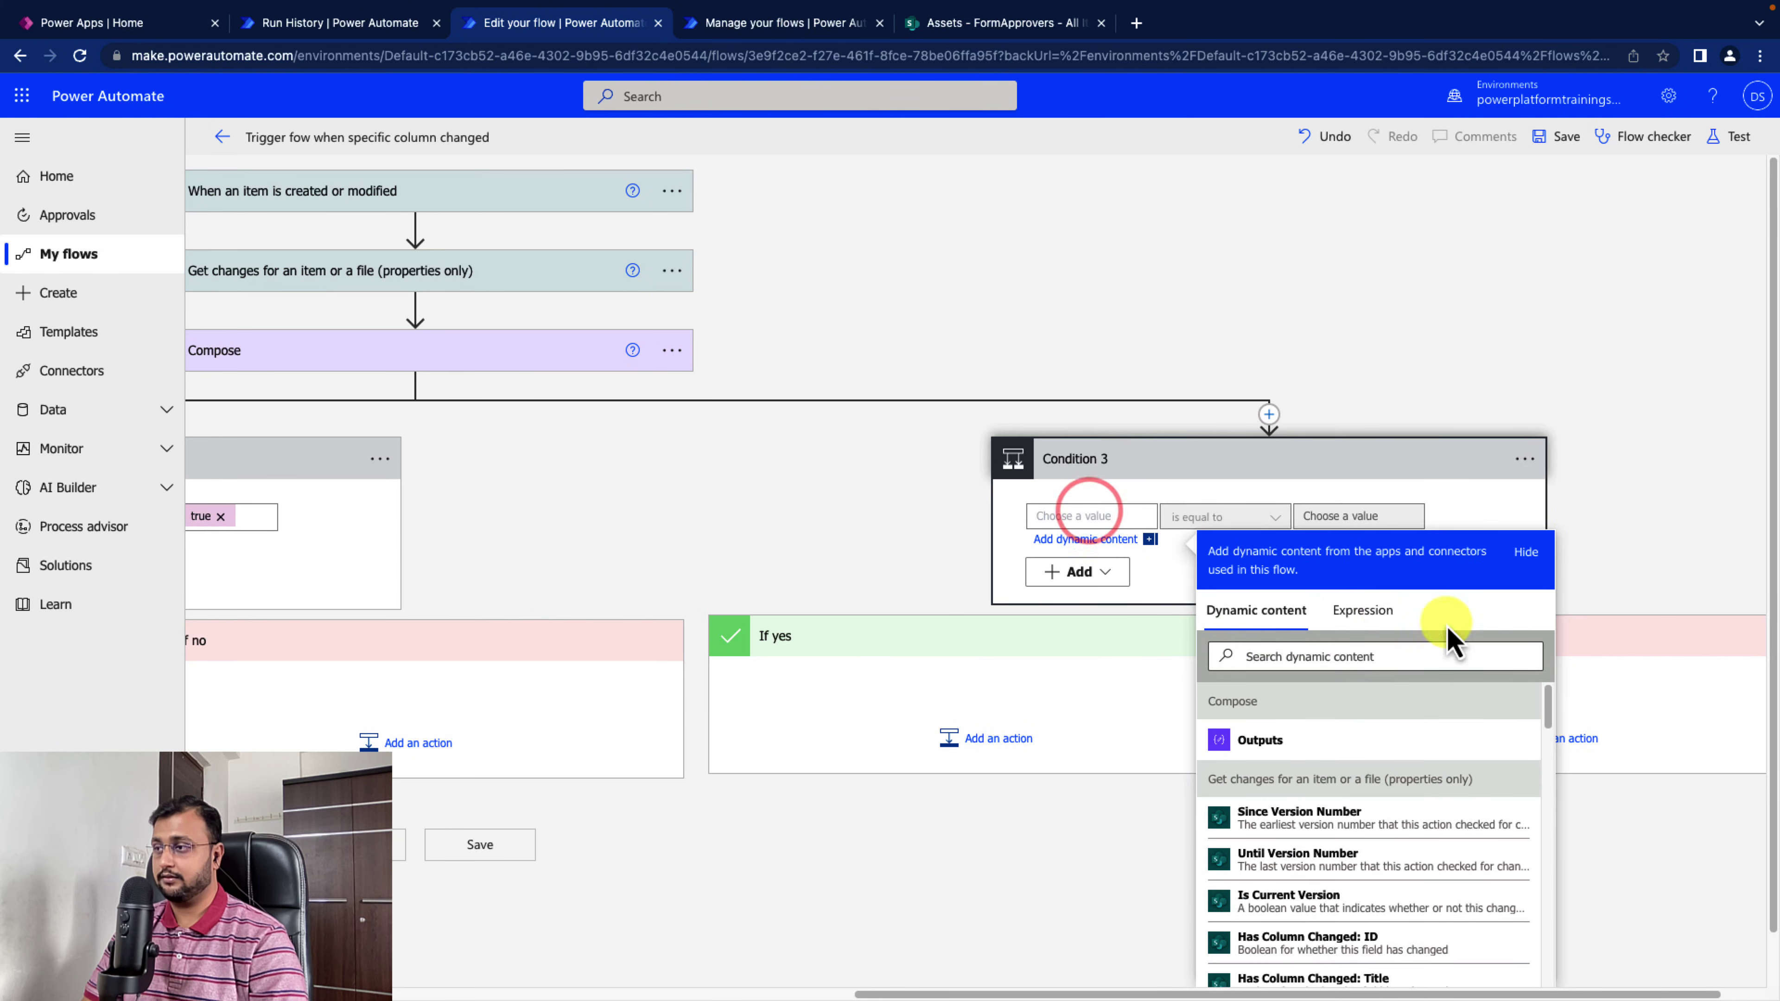
{"action": "left_click", "coordinate": [1359, 609]}
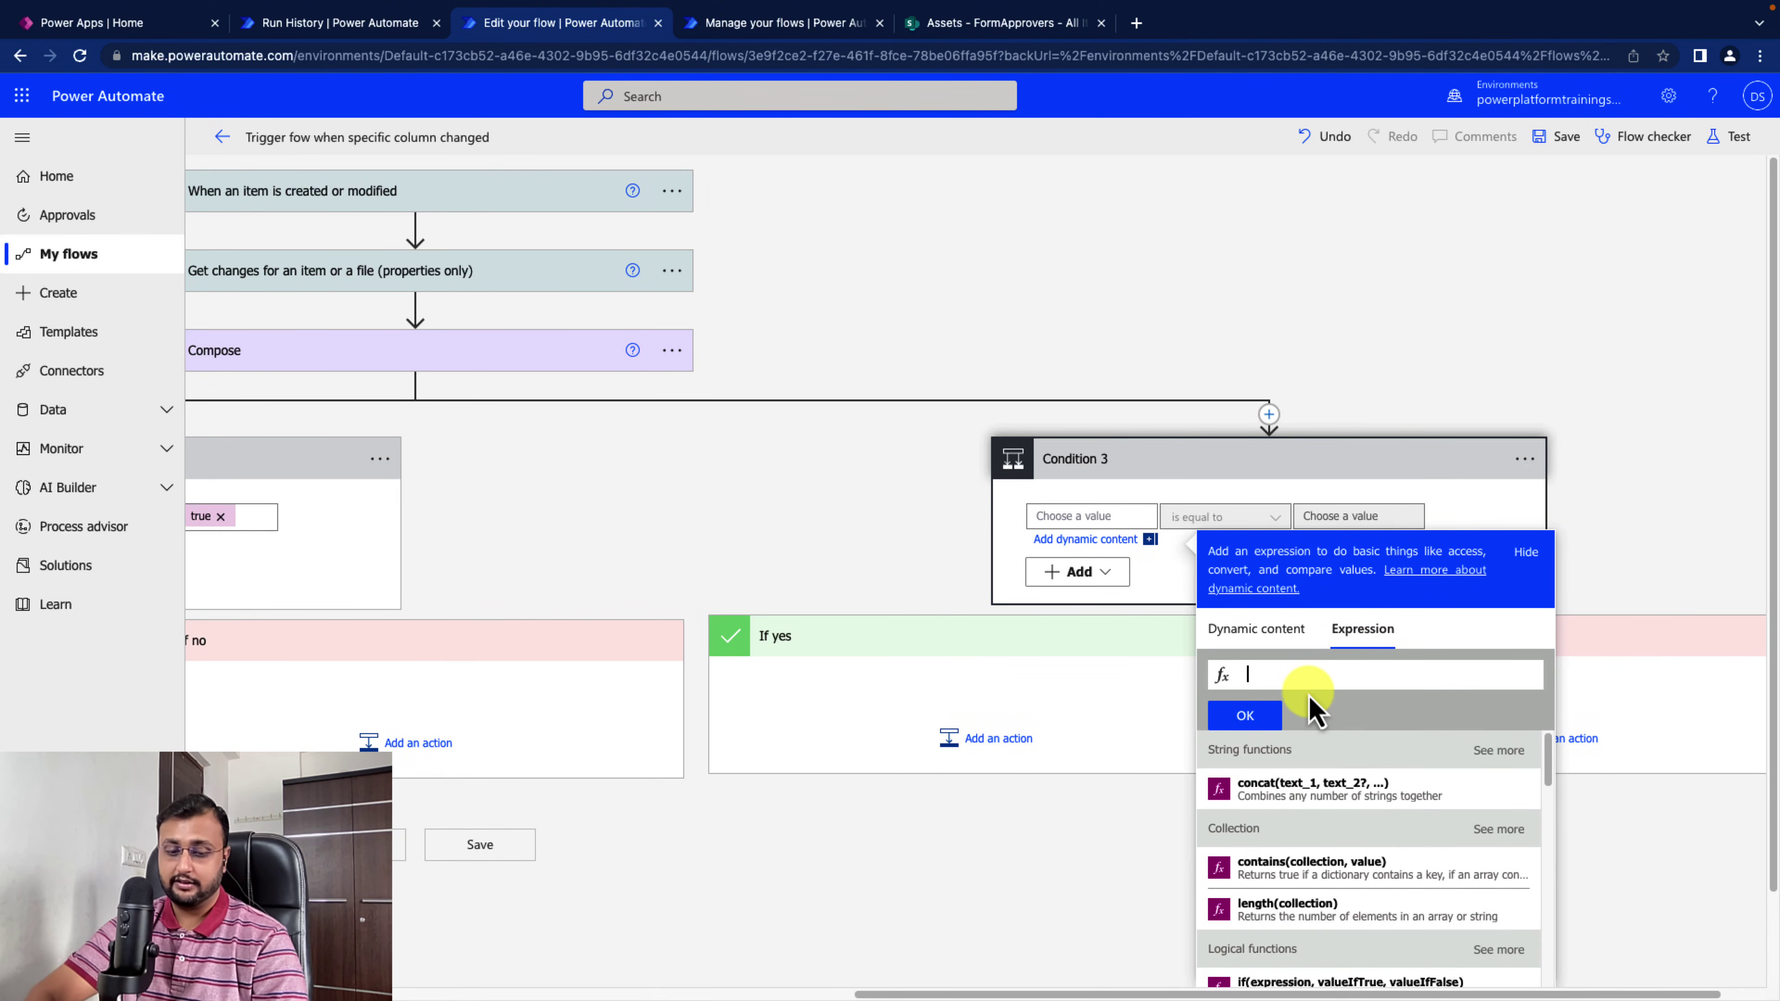
{"action": "mouse_move", "coordinate": [302, 4]}
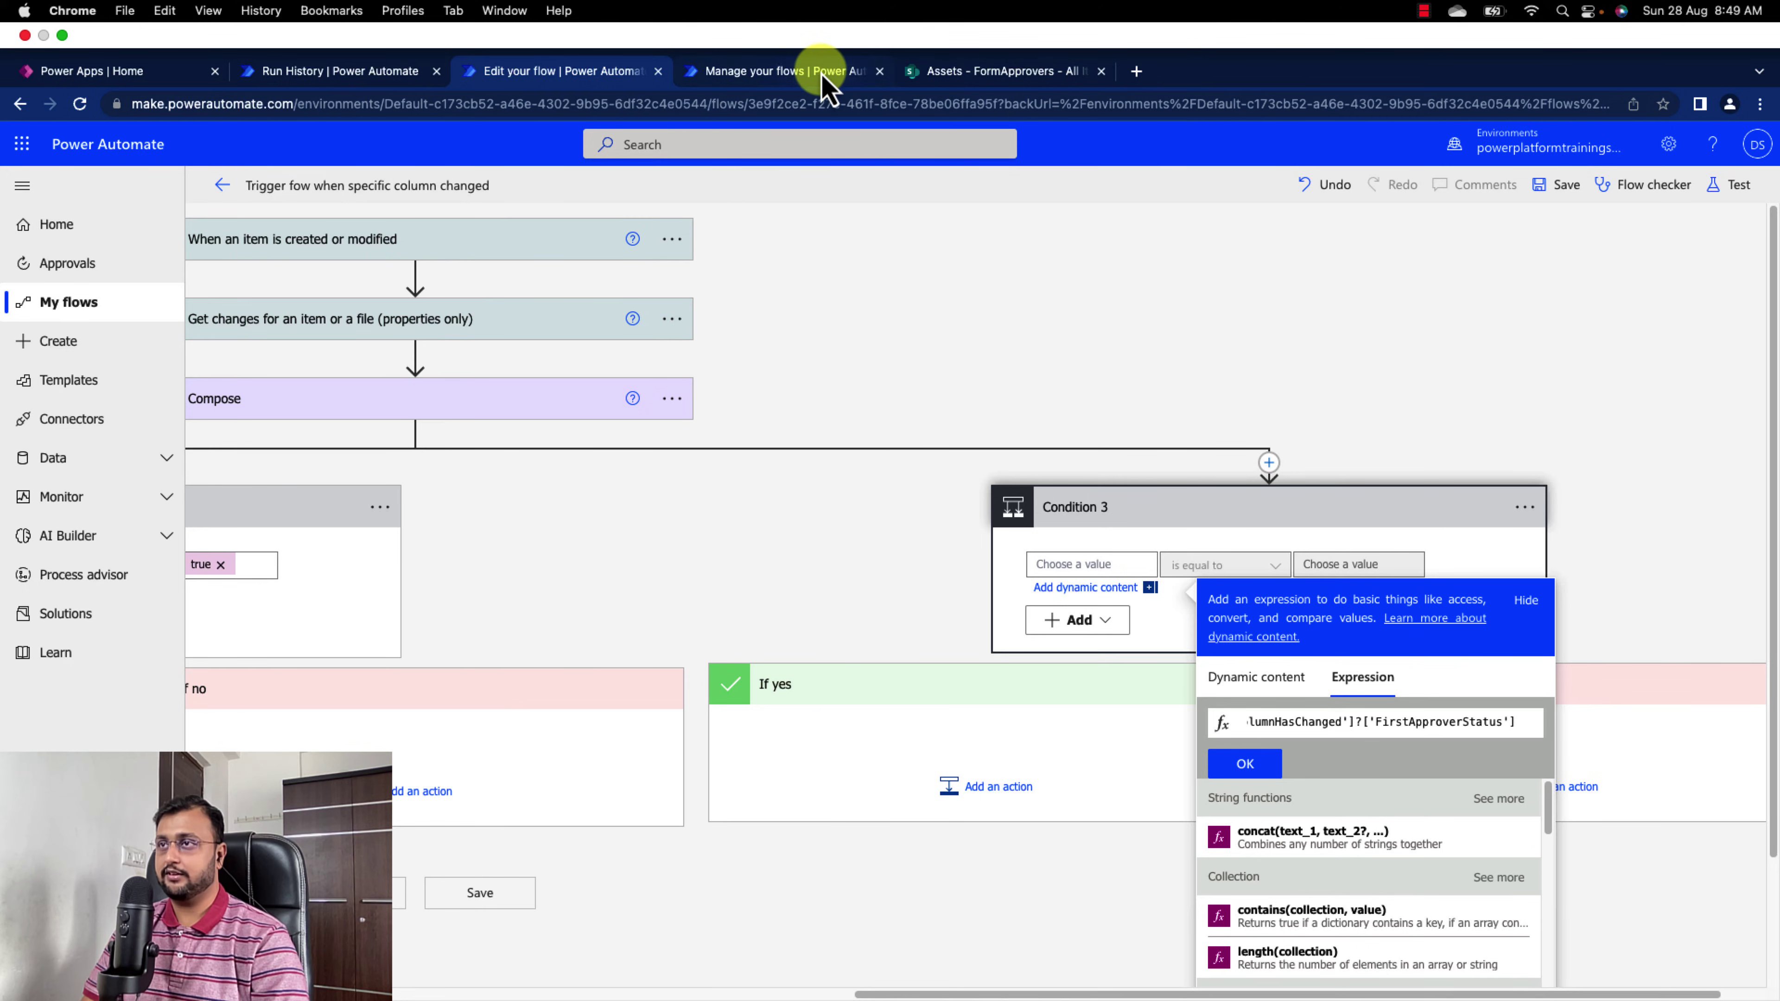
Copy the SecondApproverStatus column name from the earlier run's Compose output back into the flow editor
{"action": "left_click", "coordinate": [366, 70]}
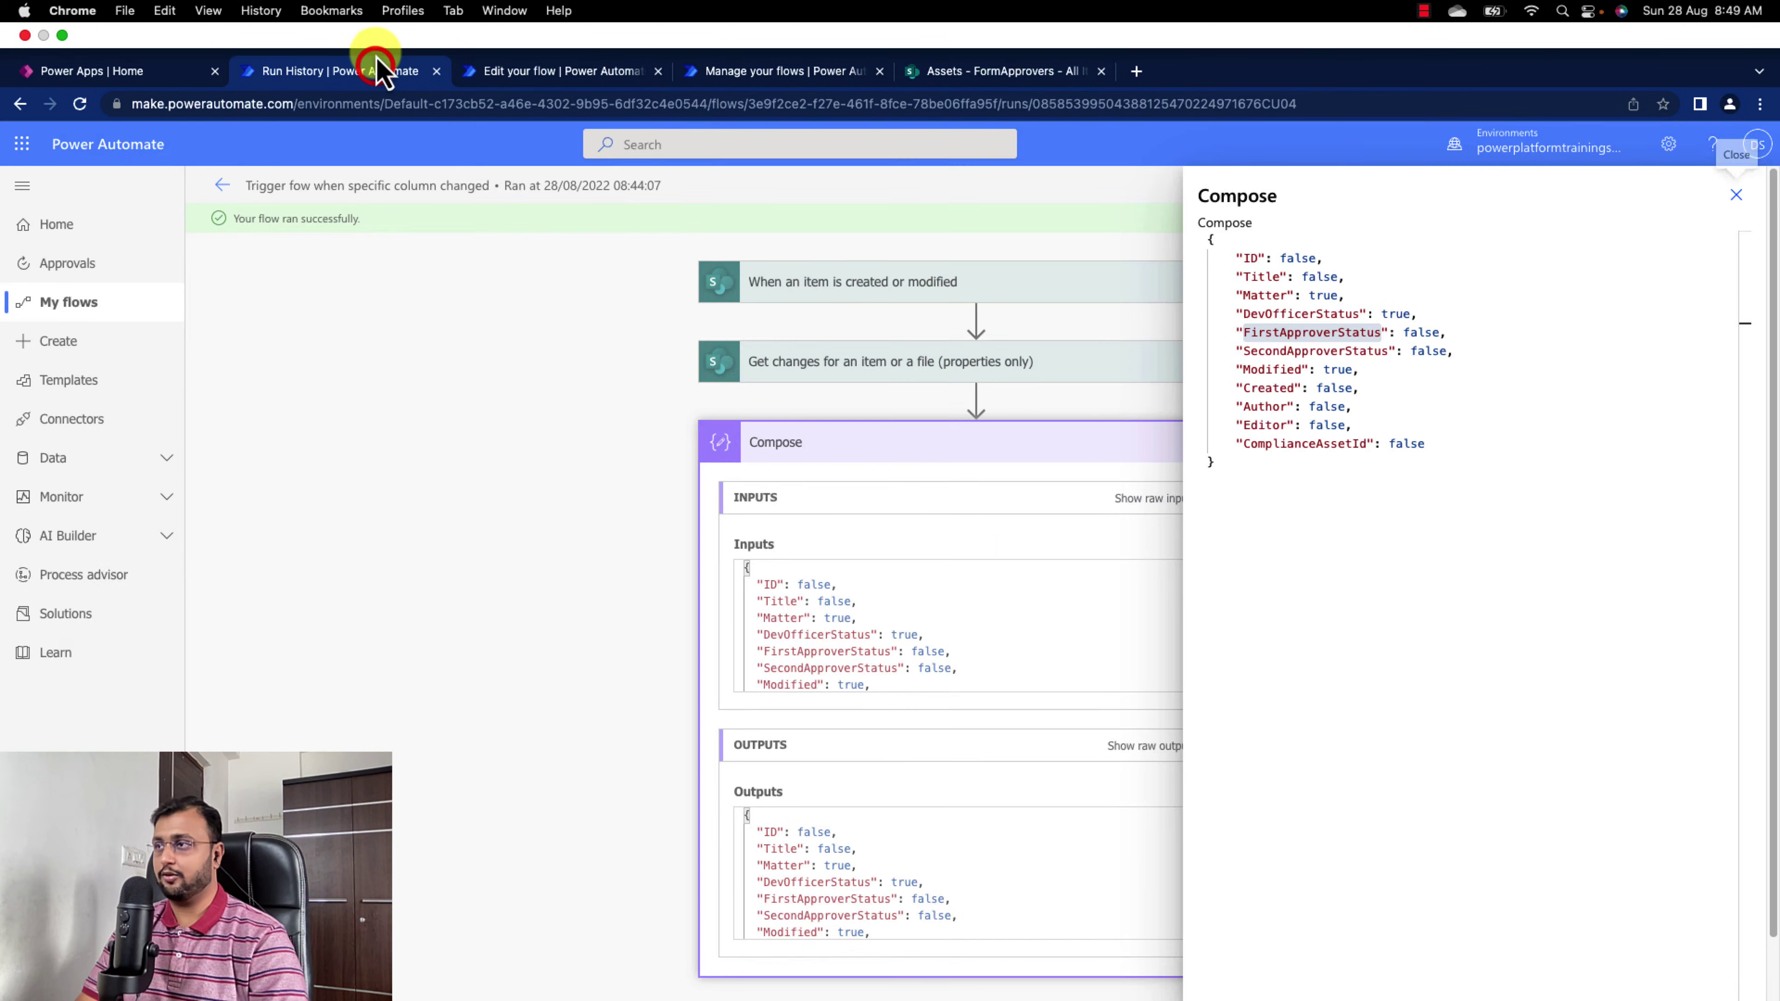
{"action": "double_click", "coordinate": [1298, 307]}
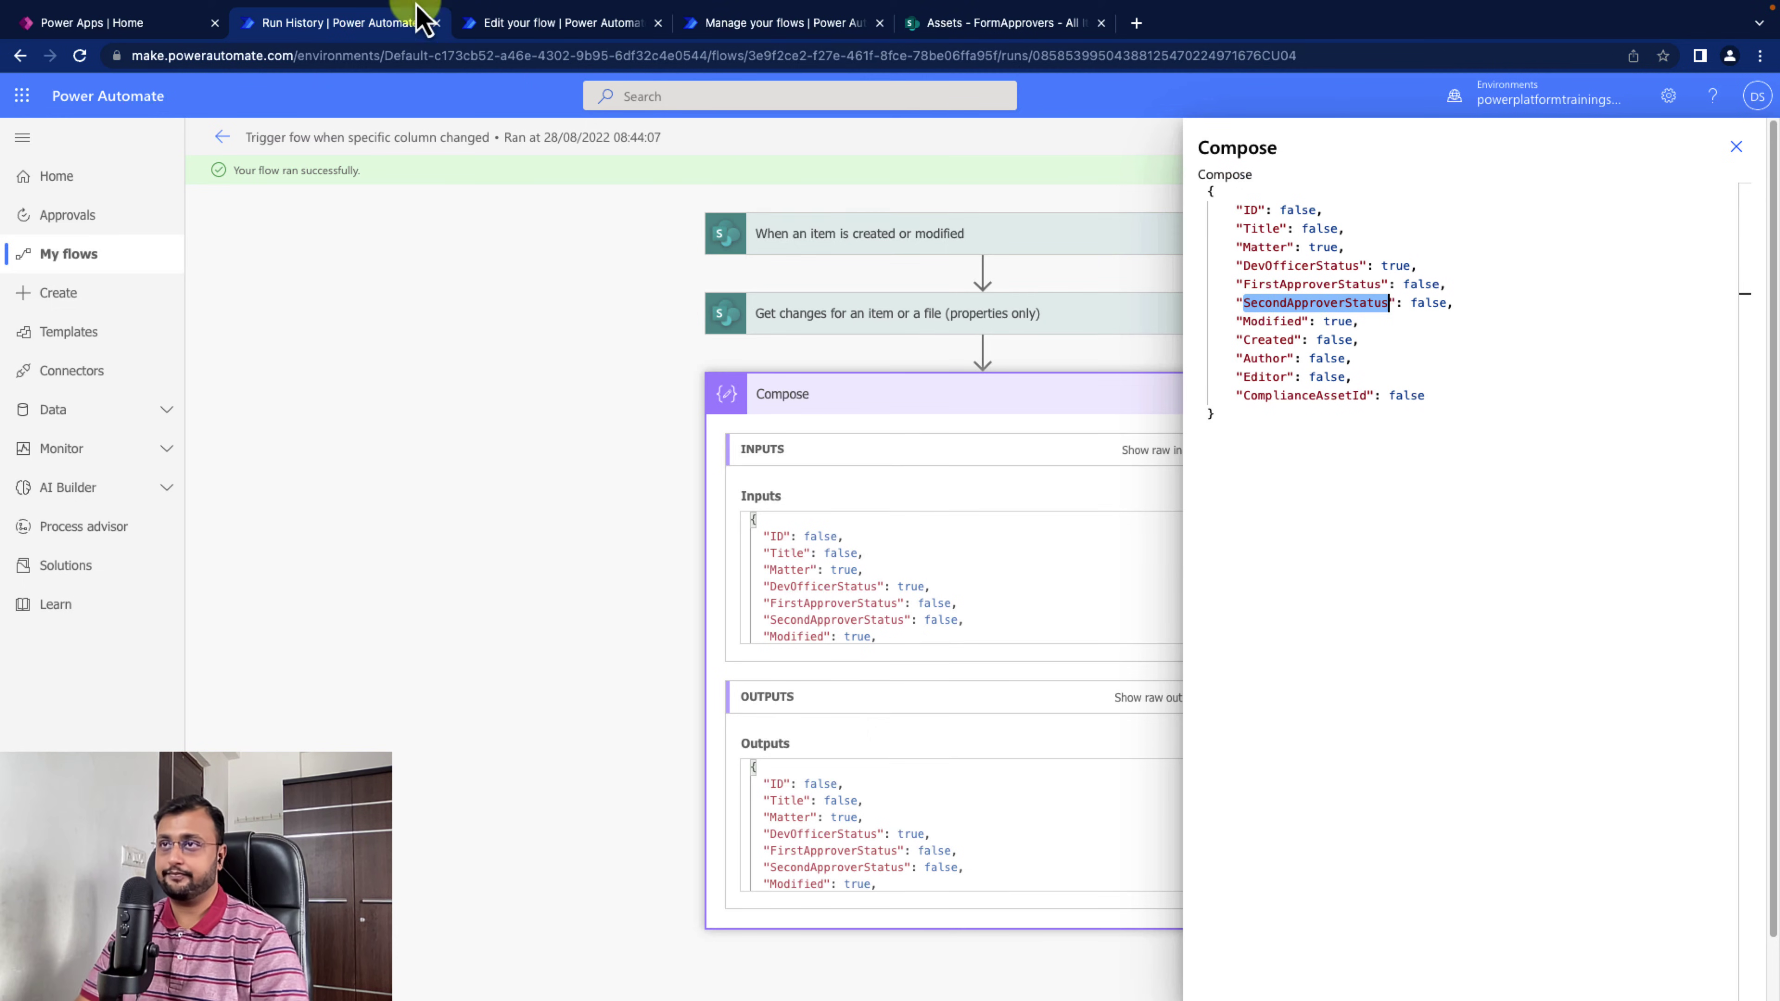
{"action": "left_click", "coordinate": [555, 69]}
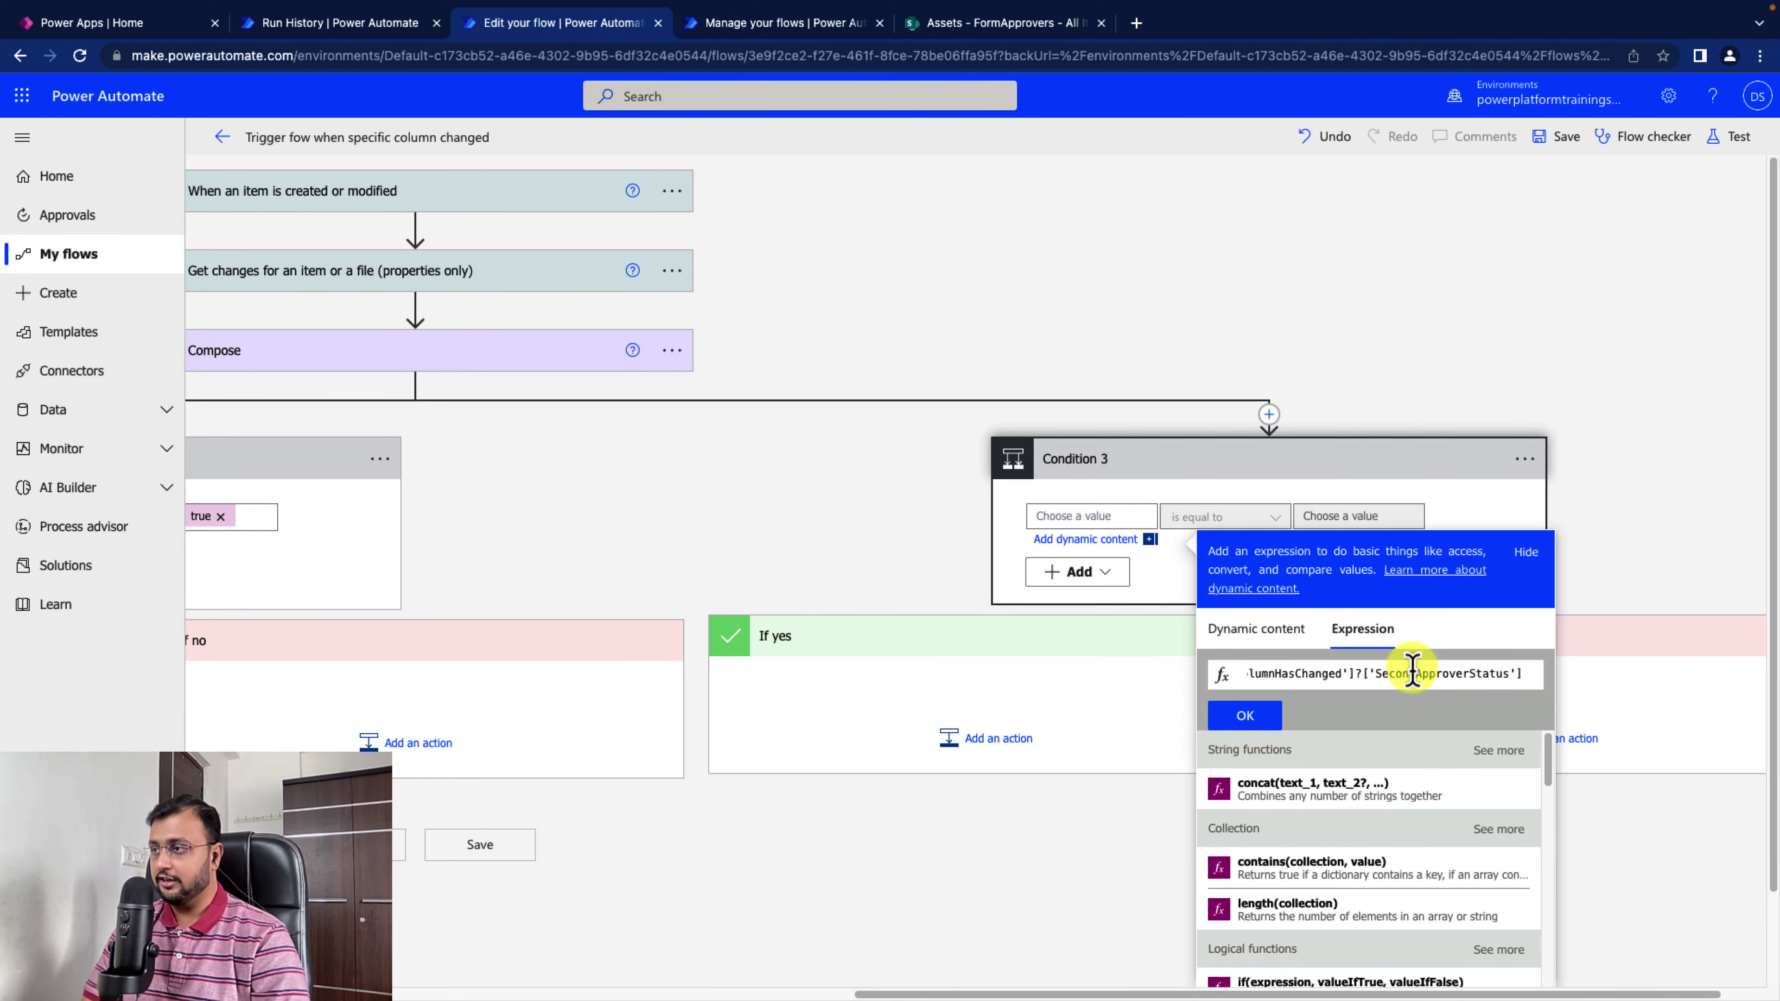
Save the flow and expand the first Condition to review its outputs-equals-true check
{"action": "left_click", "coordinate": [1567, 138]}
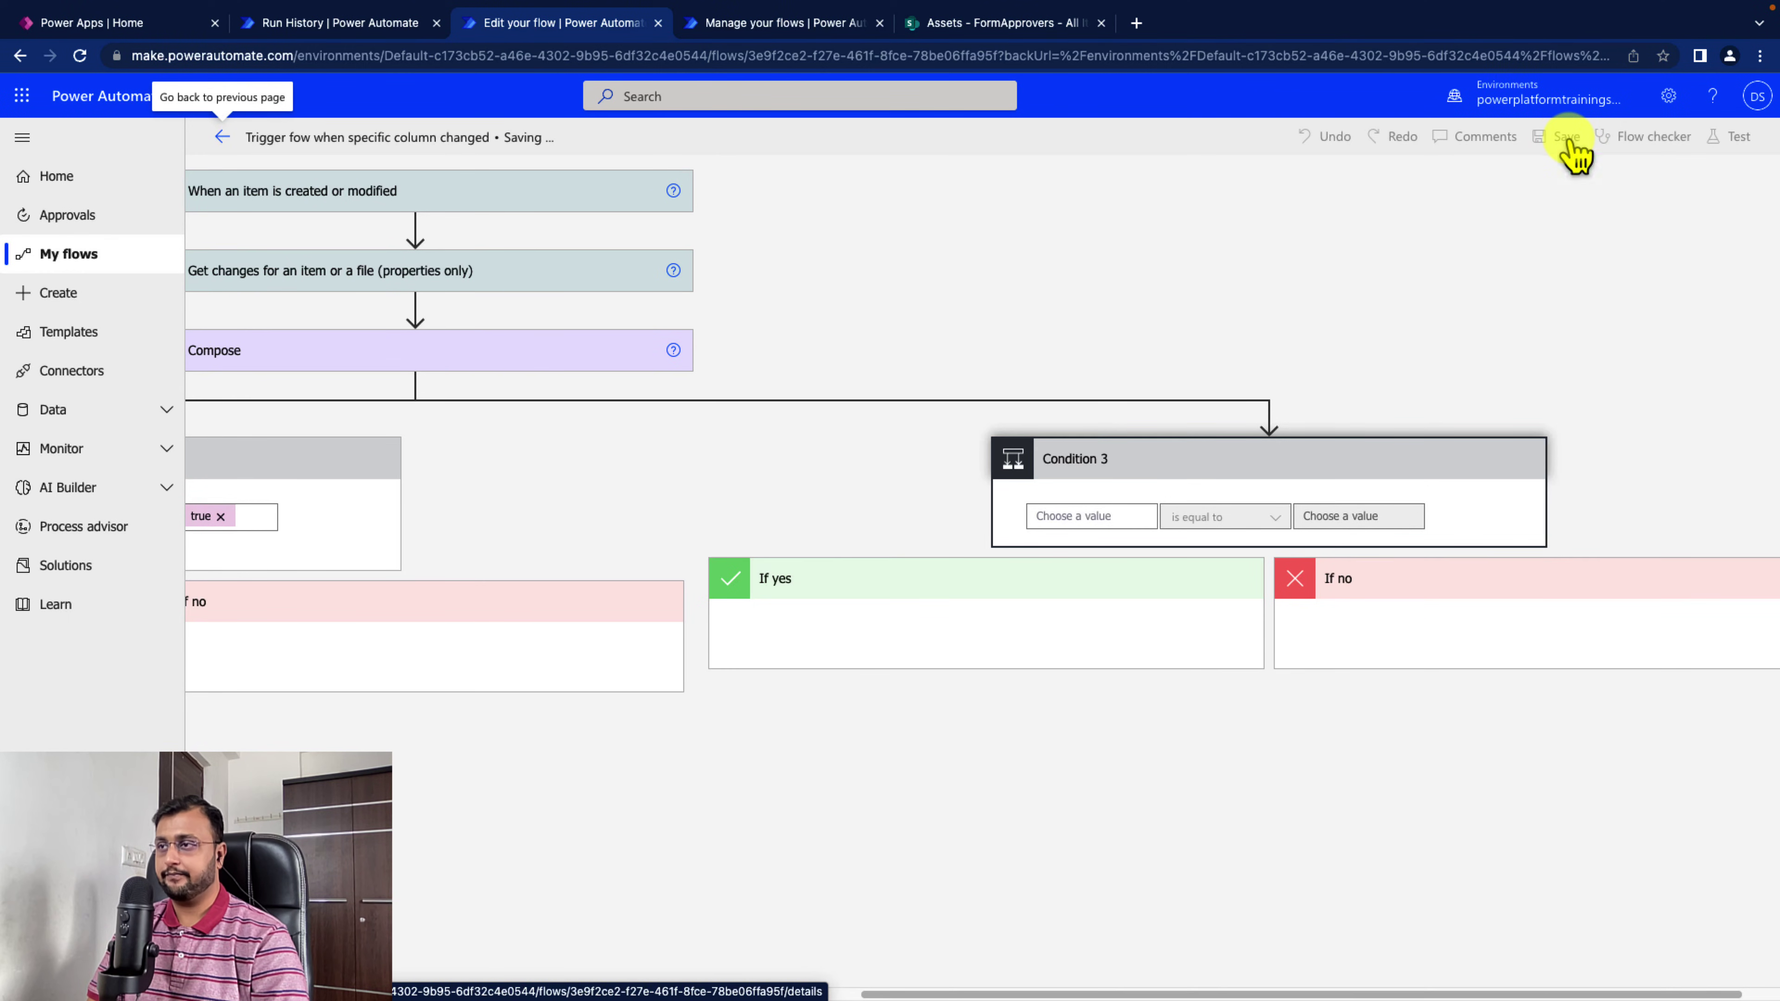
{"action": "left_click", "coordinate": [887, 994]}
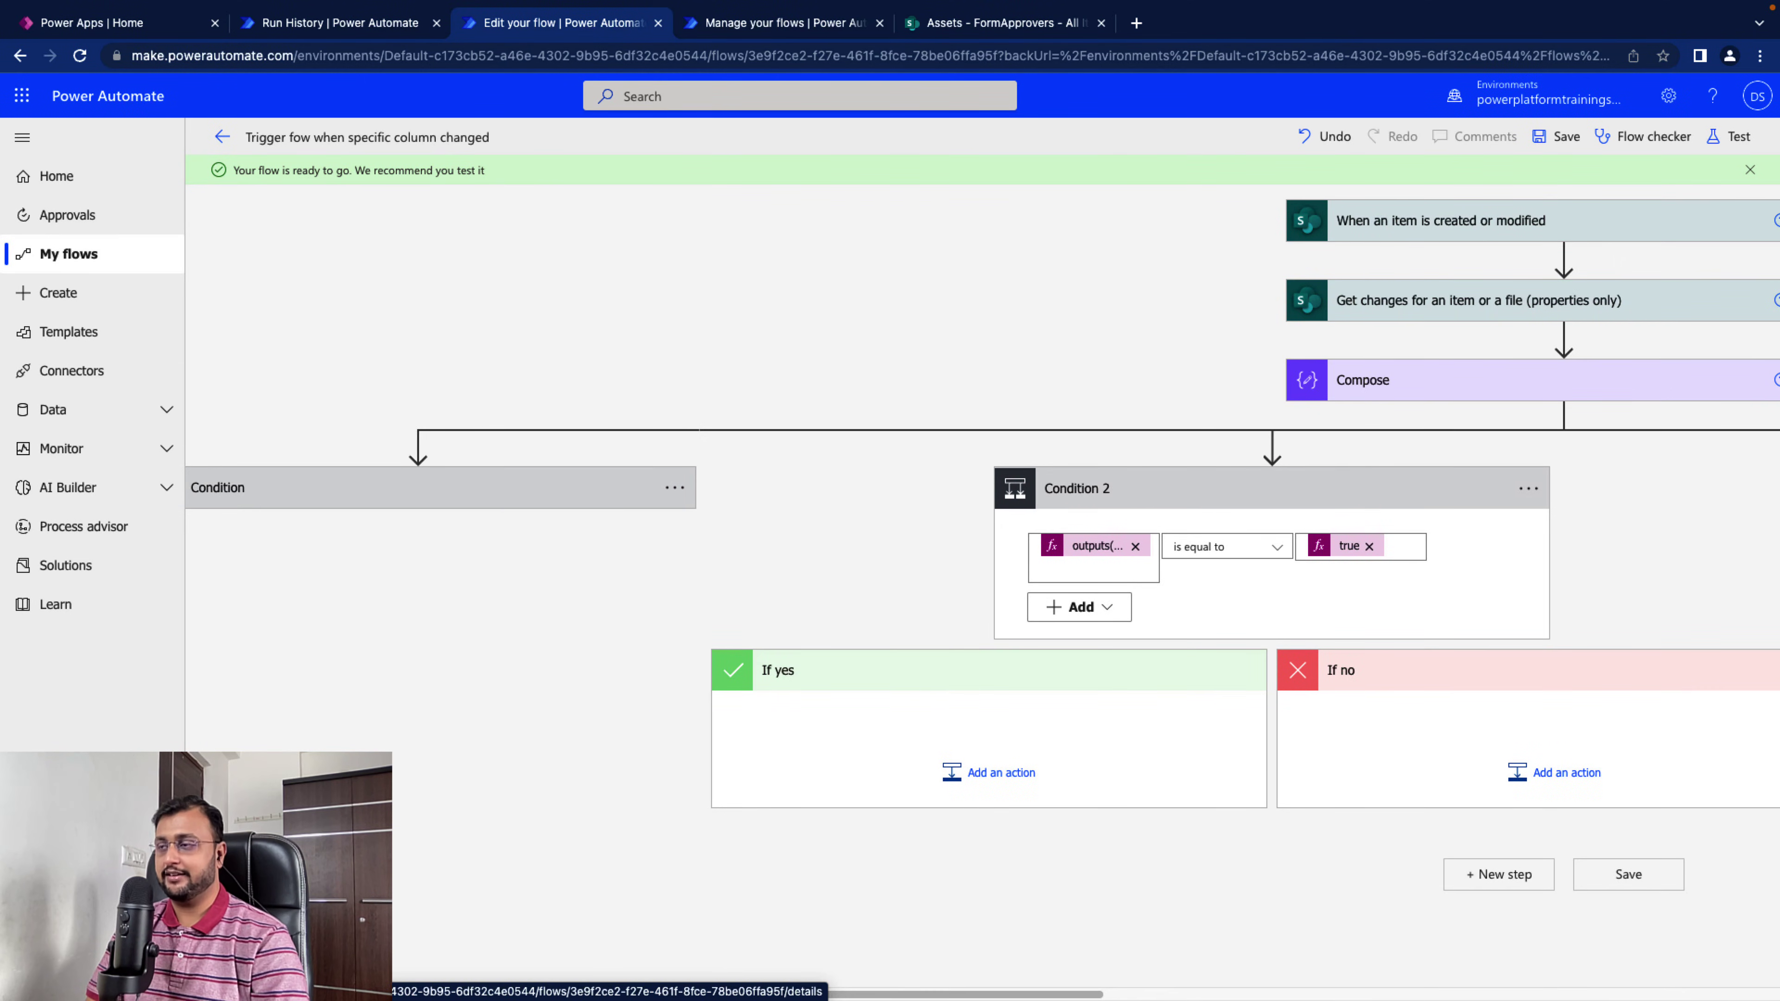
{"action": "left_click", "coordinate": [508, 494]}
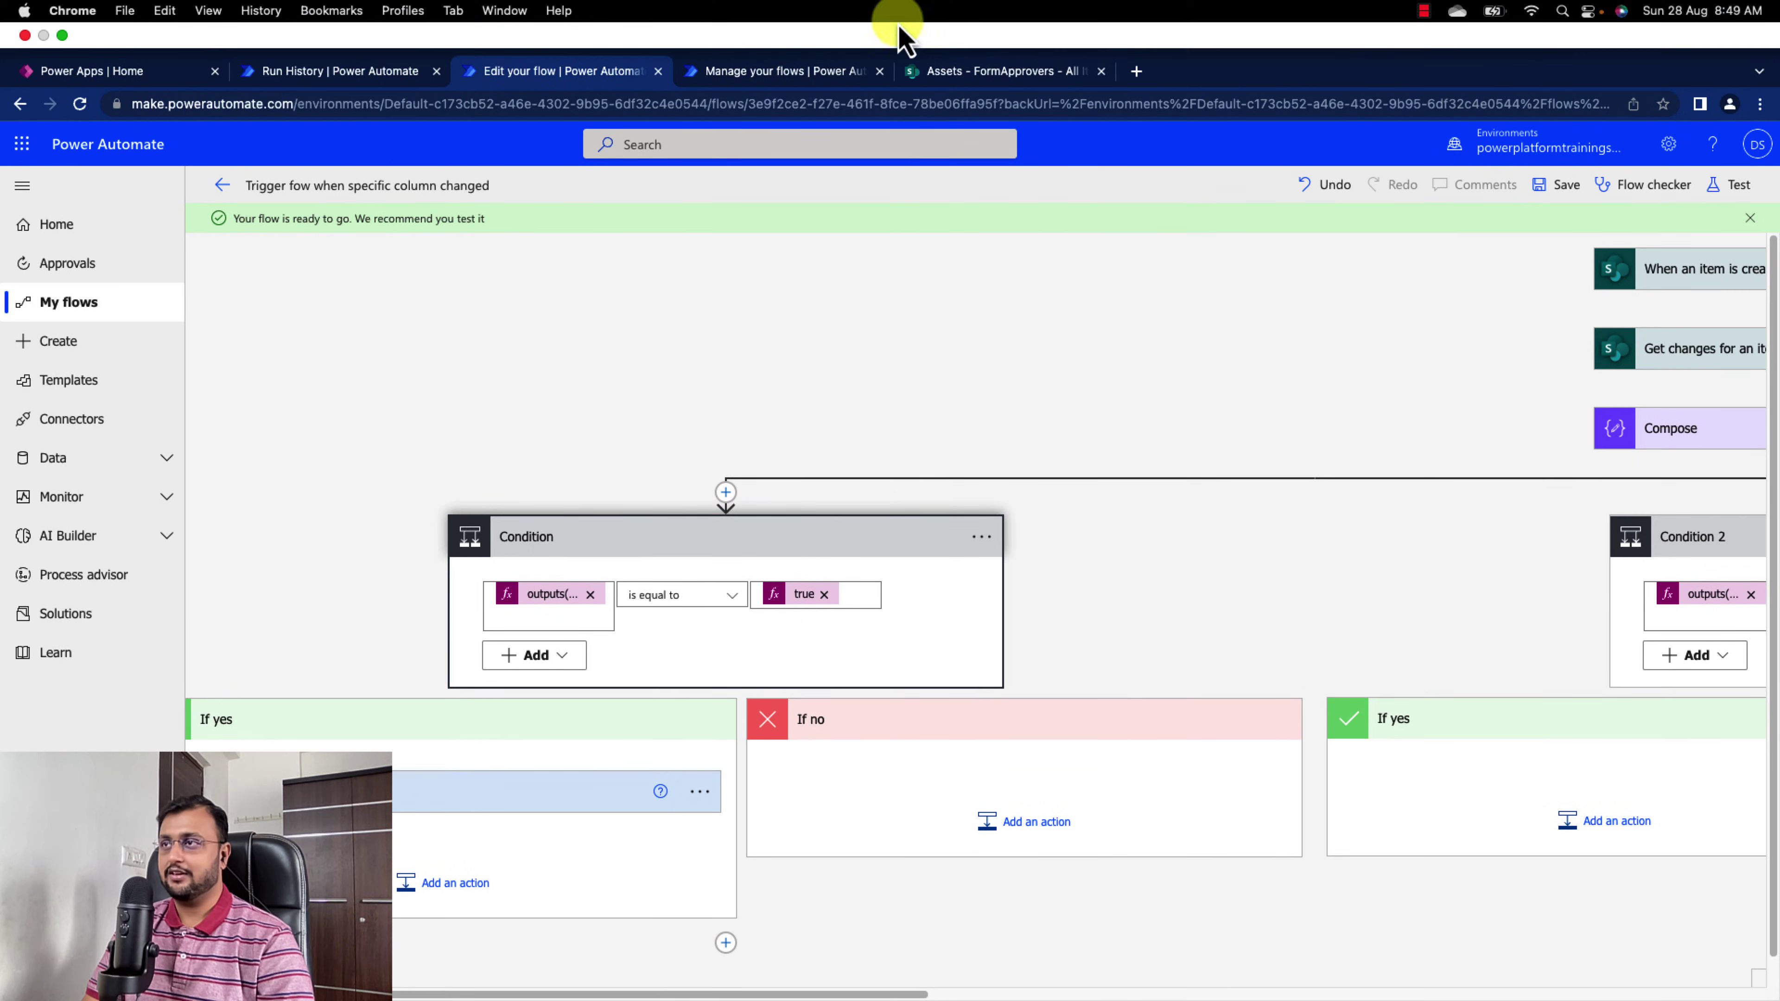
Edit item FM01 in the FormApprovers list, setting DevOfficerStatus to Reject, and save it
{"action": "left_click", "coordinate": [1016, 24]}
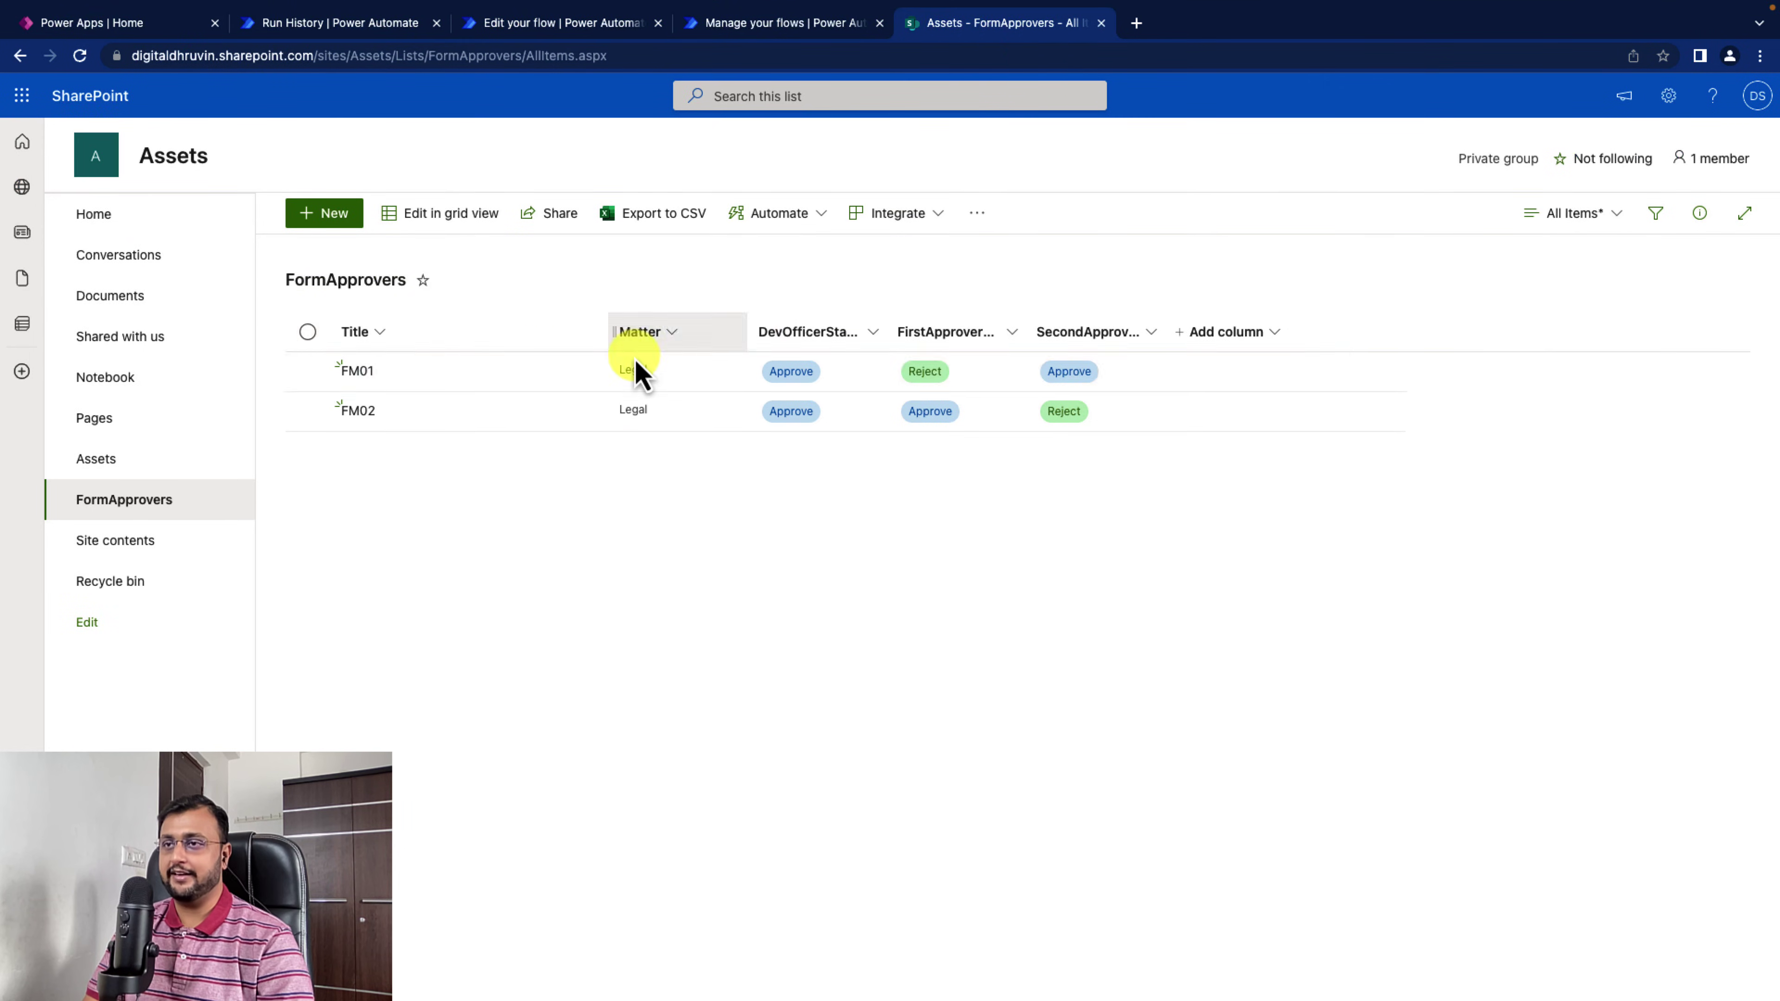
{"action": "left_click", "coordinate": [440, 374]}
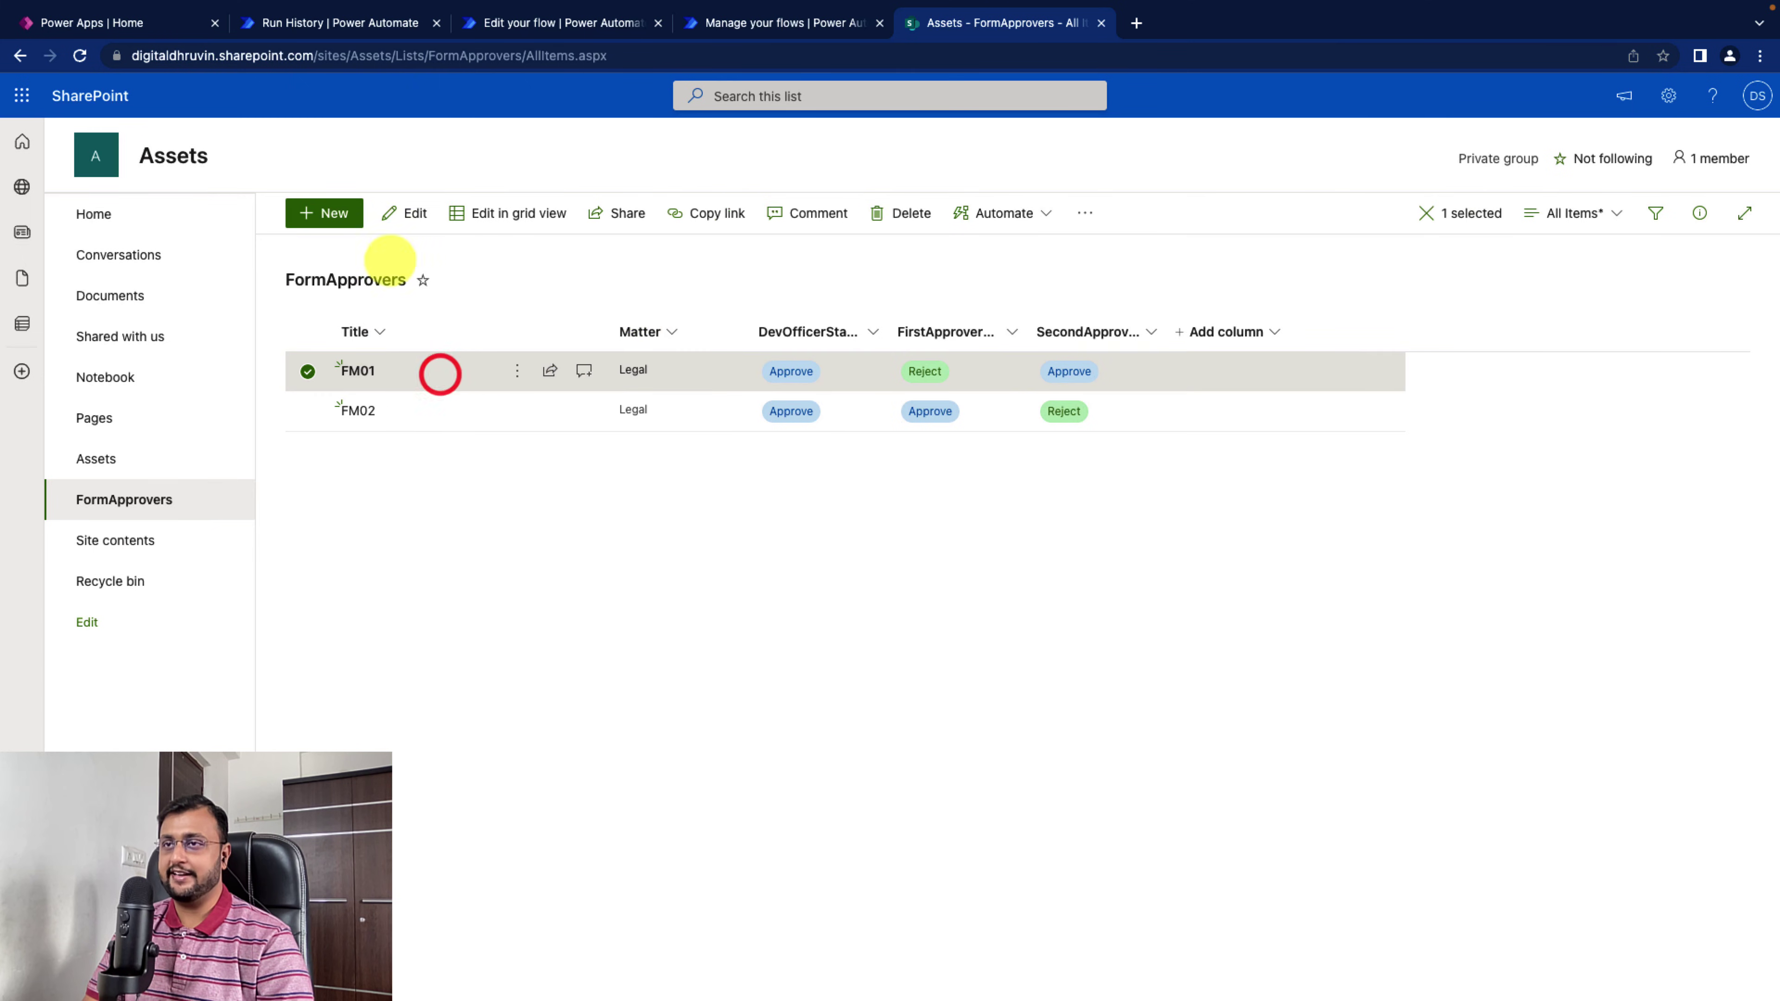
{"action": "left_click", "coordinate": [404, 213]}
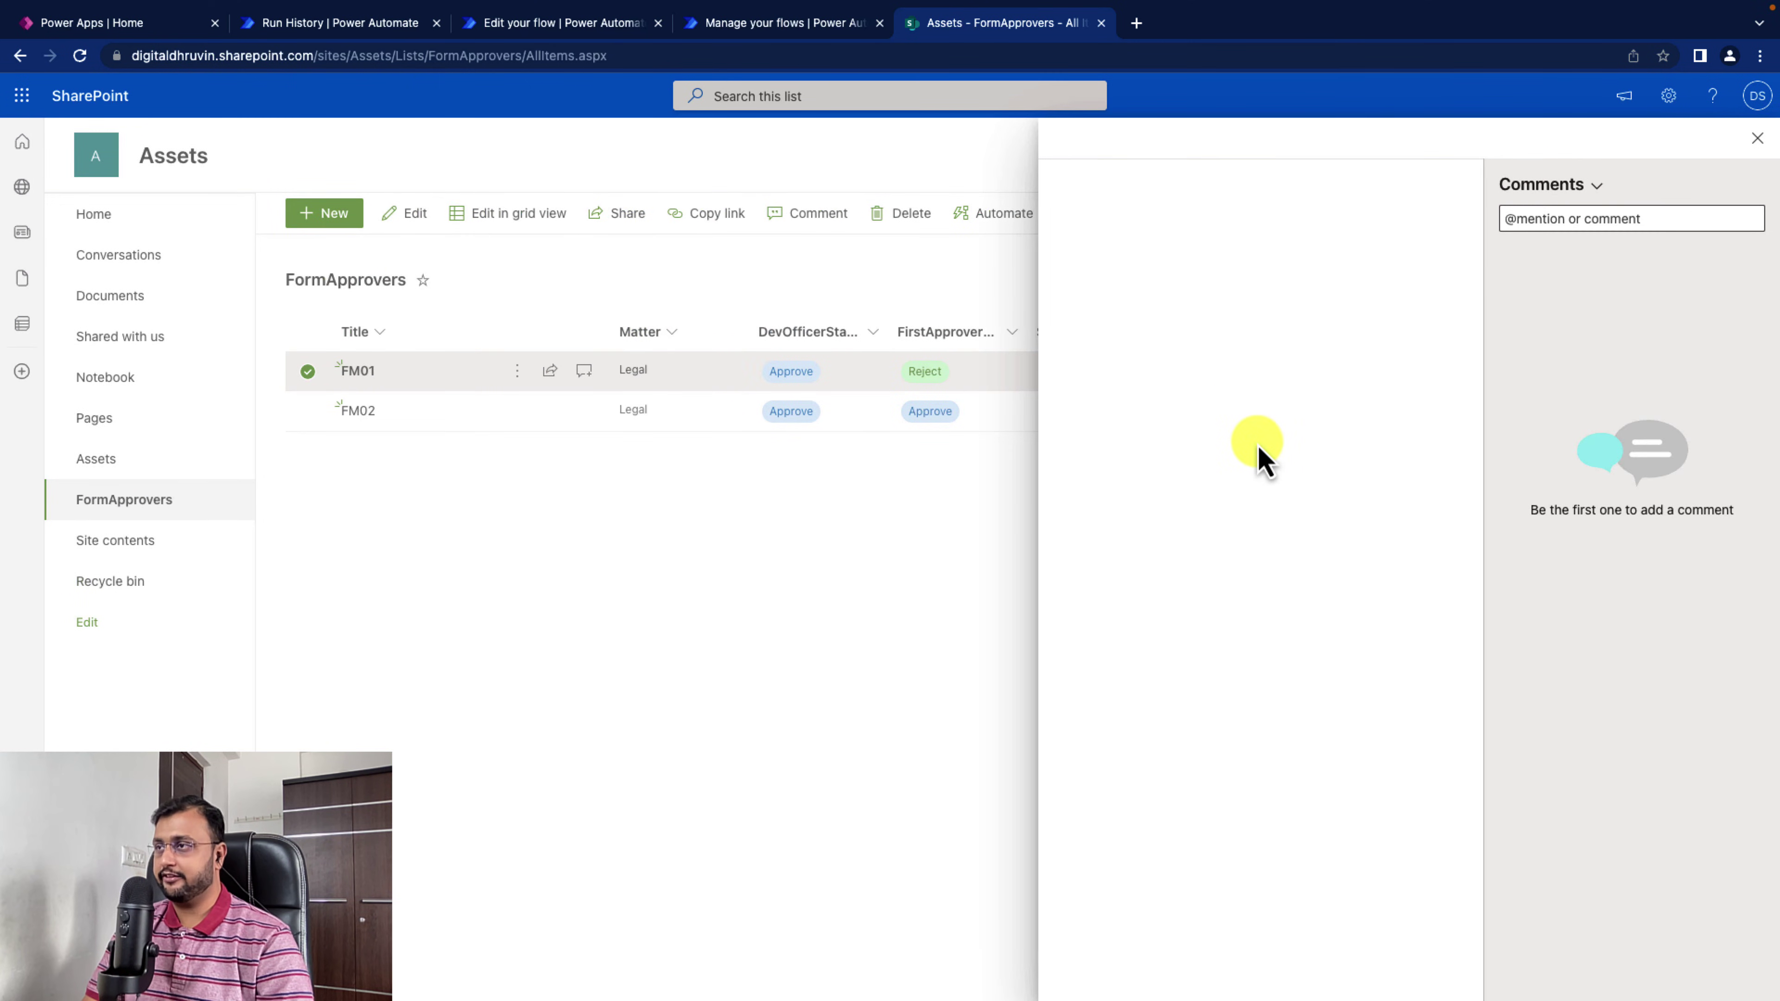
{"action": "left_click", "coordinate": [1171, 414]}
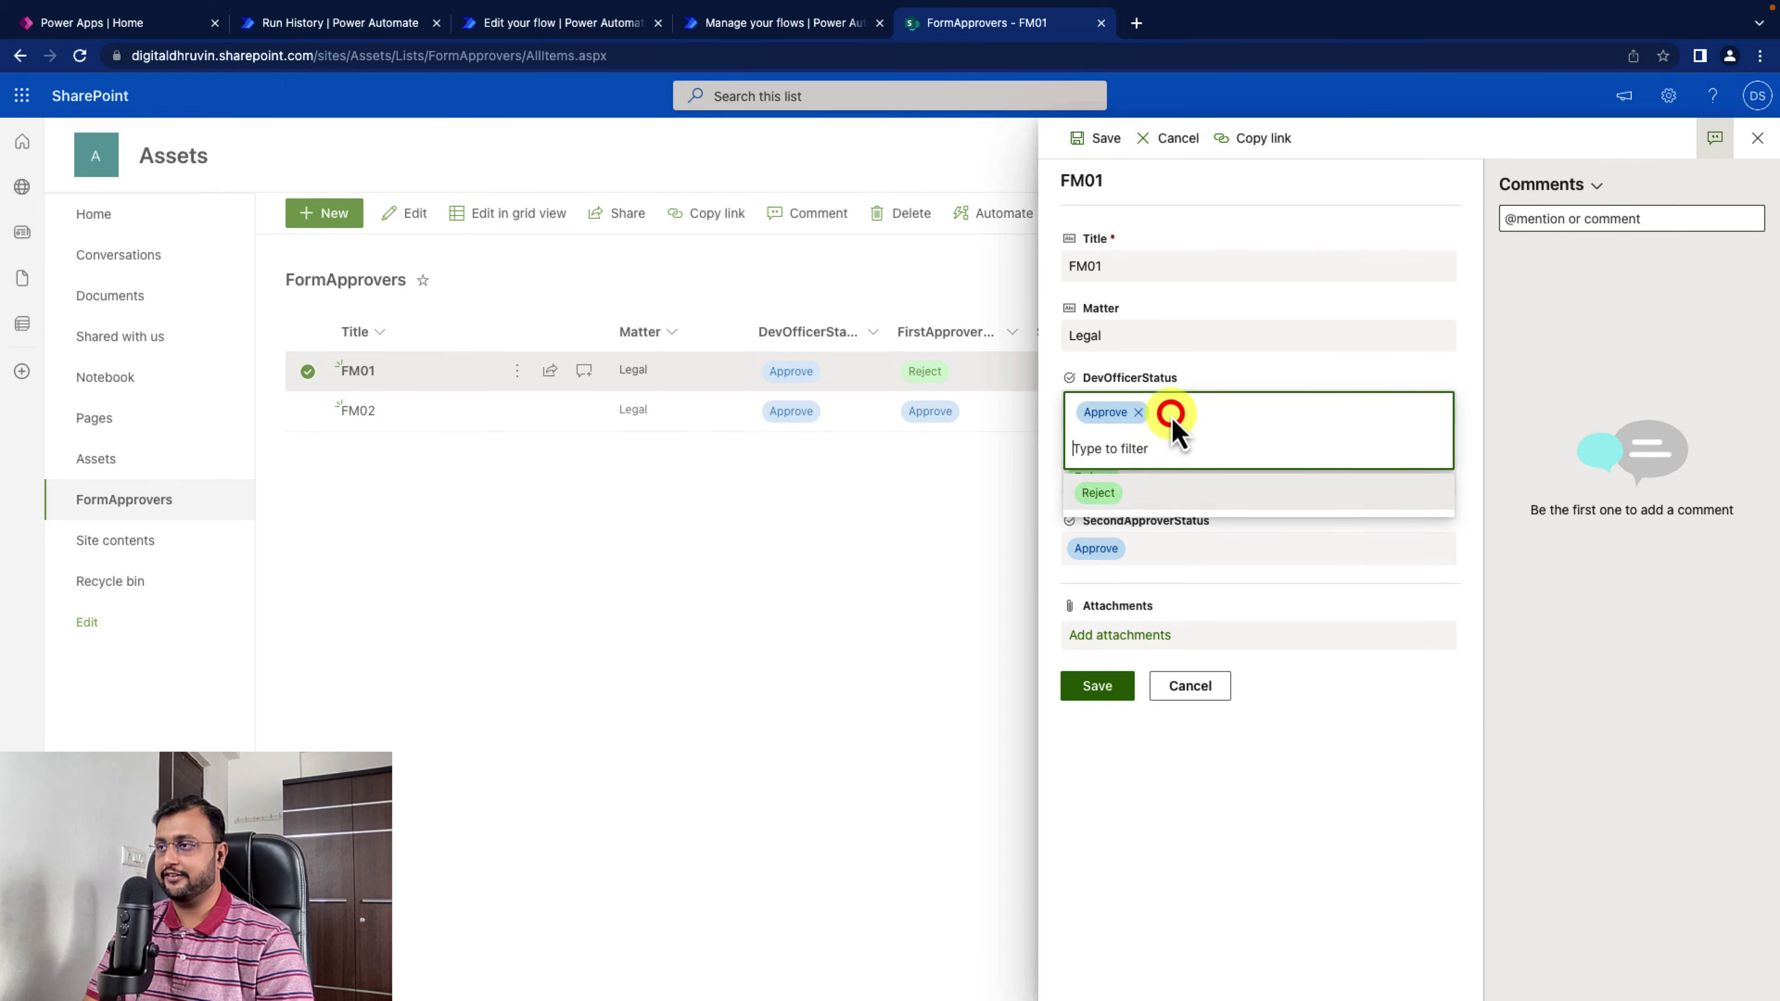
{"action": "left_click", "coordinate": [1154, 492]}
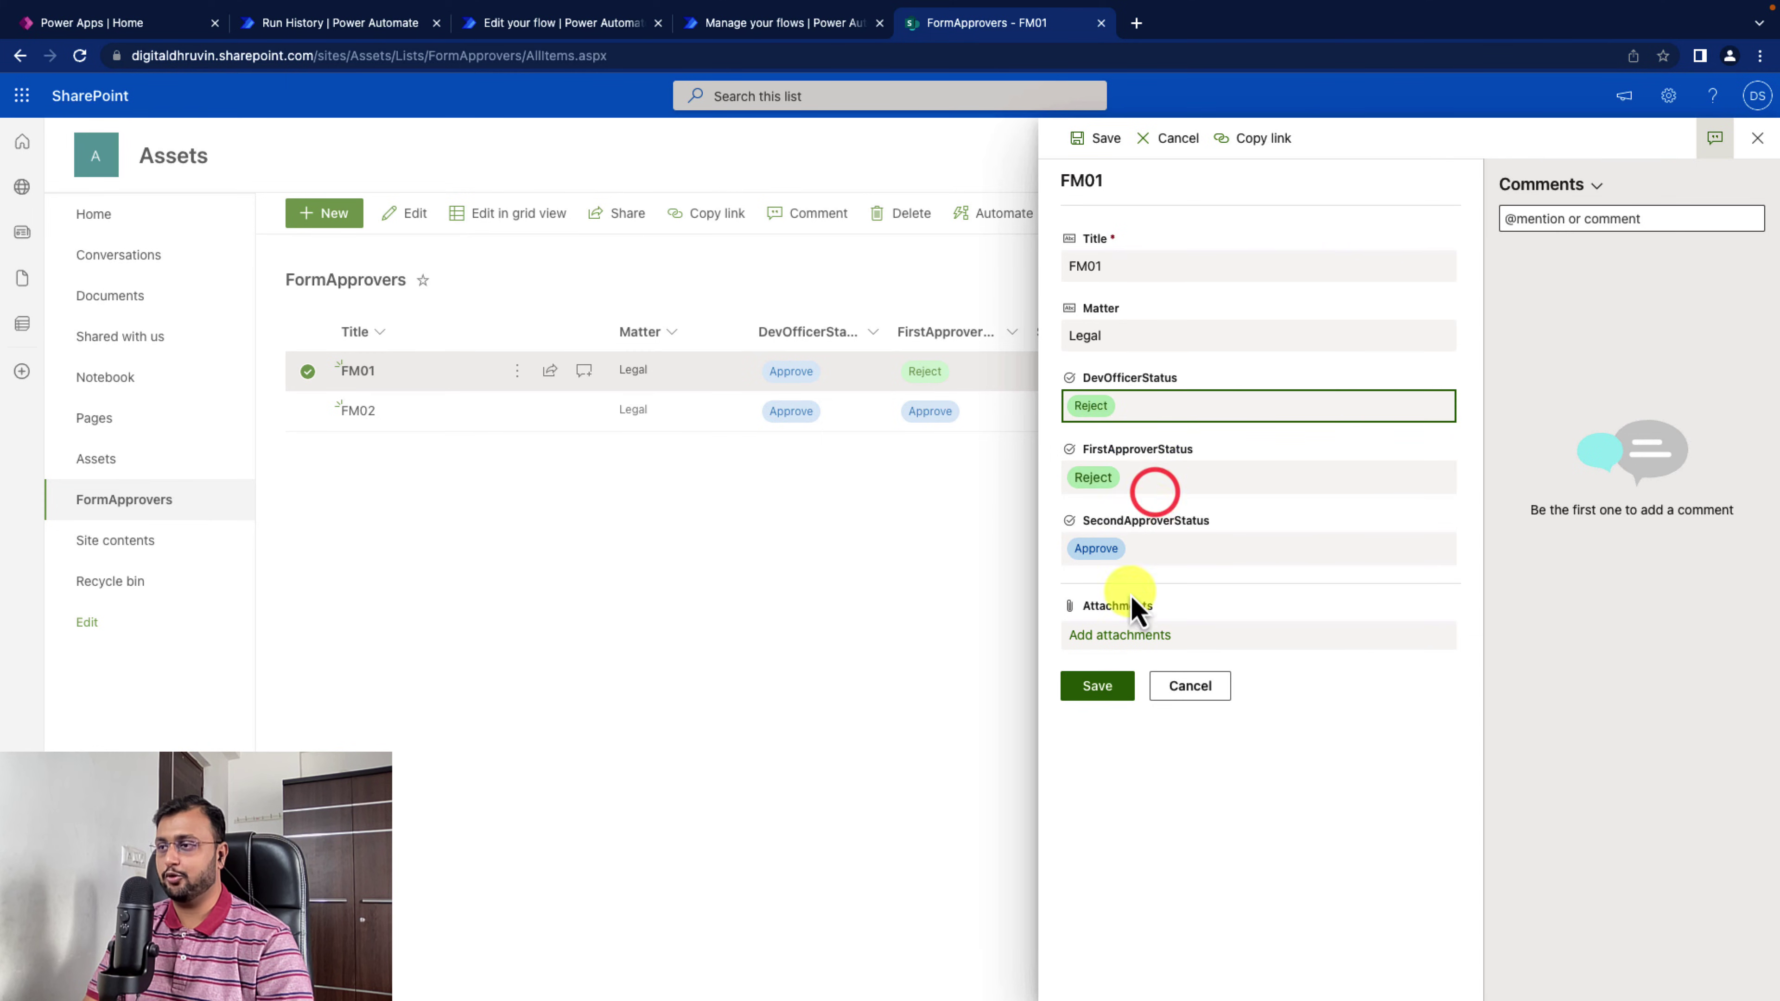
{"action": "left_click", "coordinate": [1104, 694]}
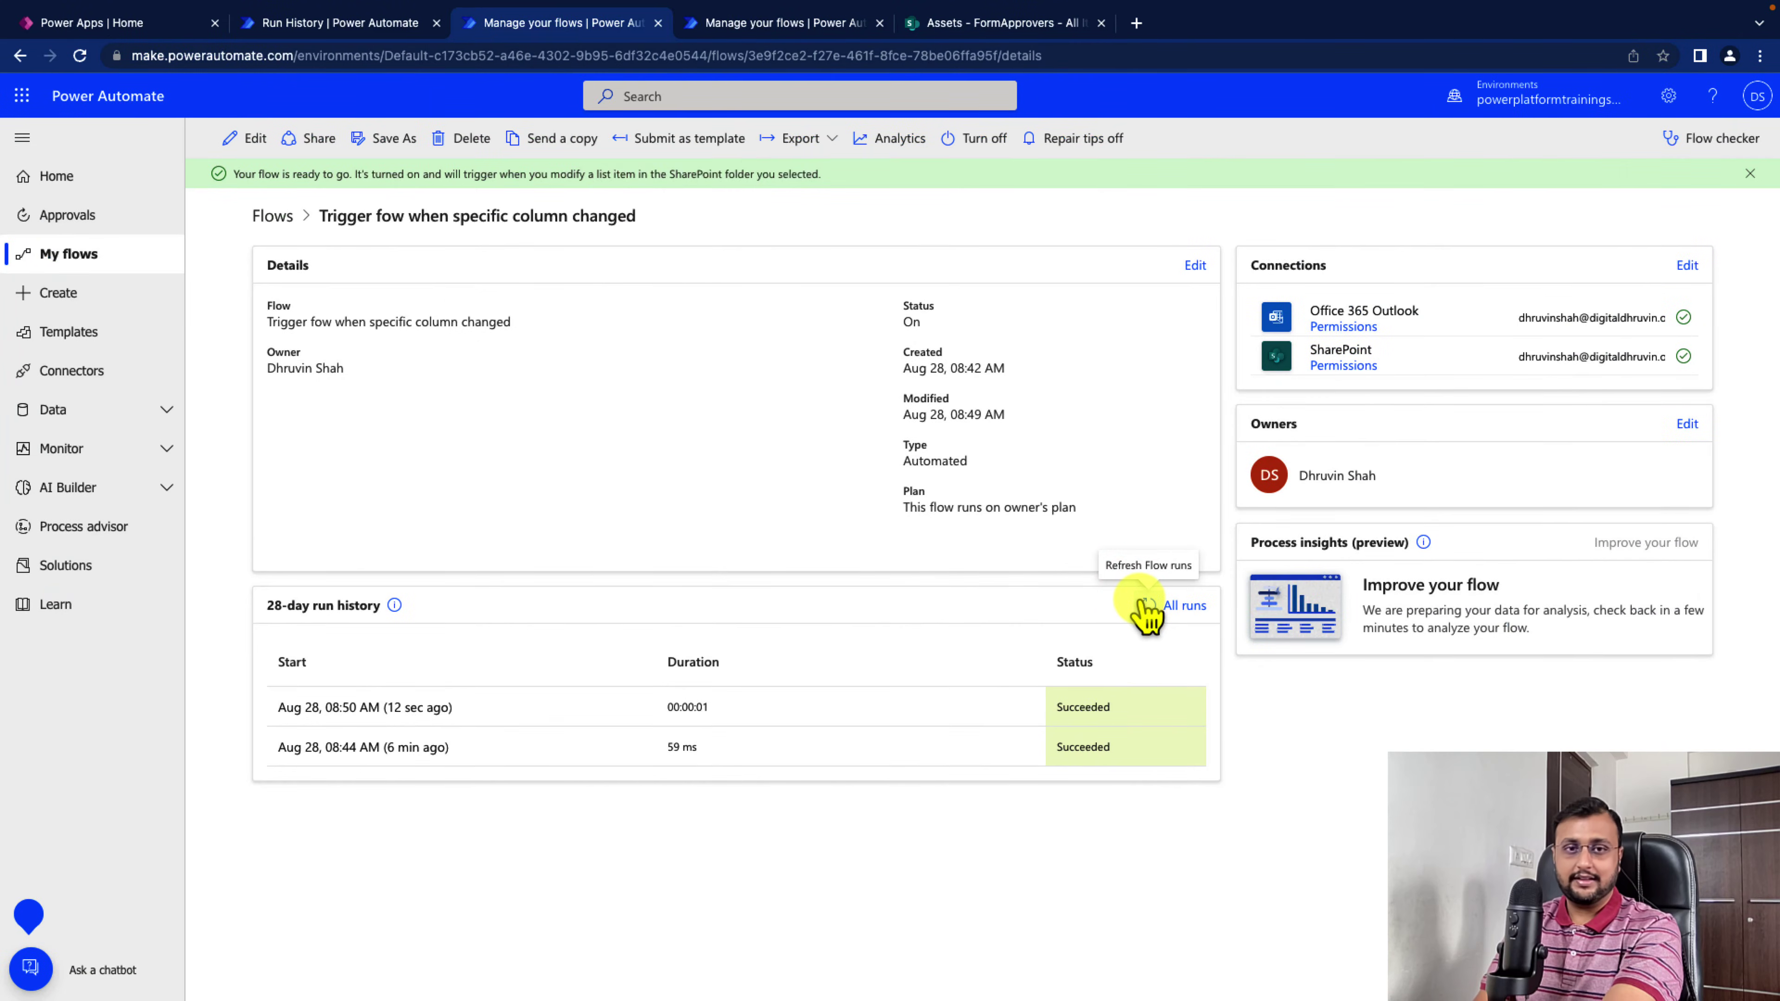
Open the latest run and check DevOfficerStatus in the Compose step's raw outputs
{"action": "left_click", "coordinate": [369, 704]}
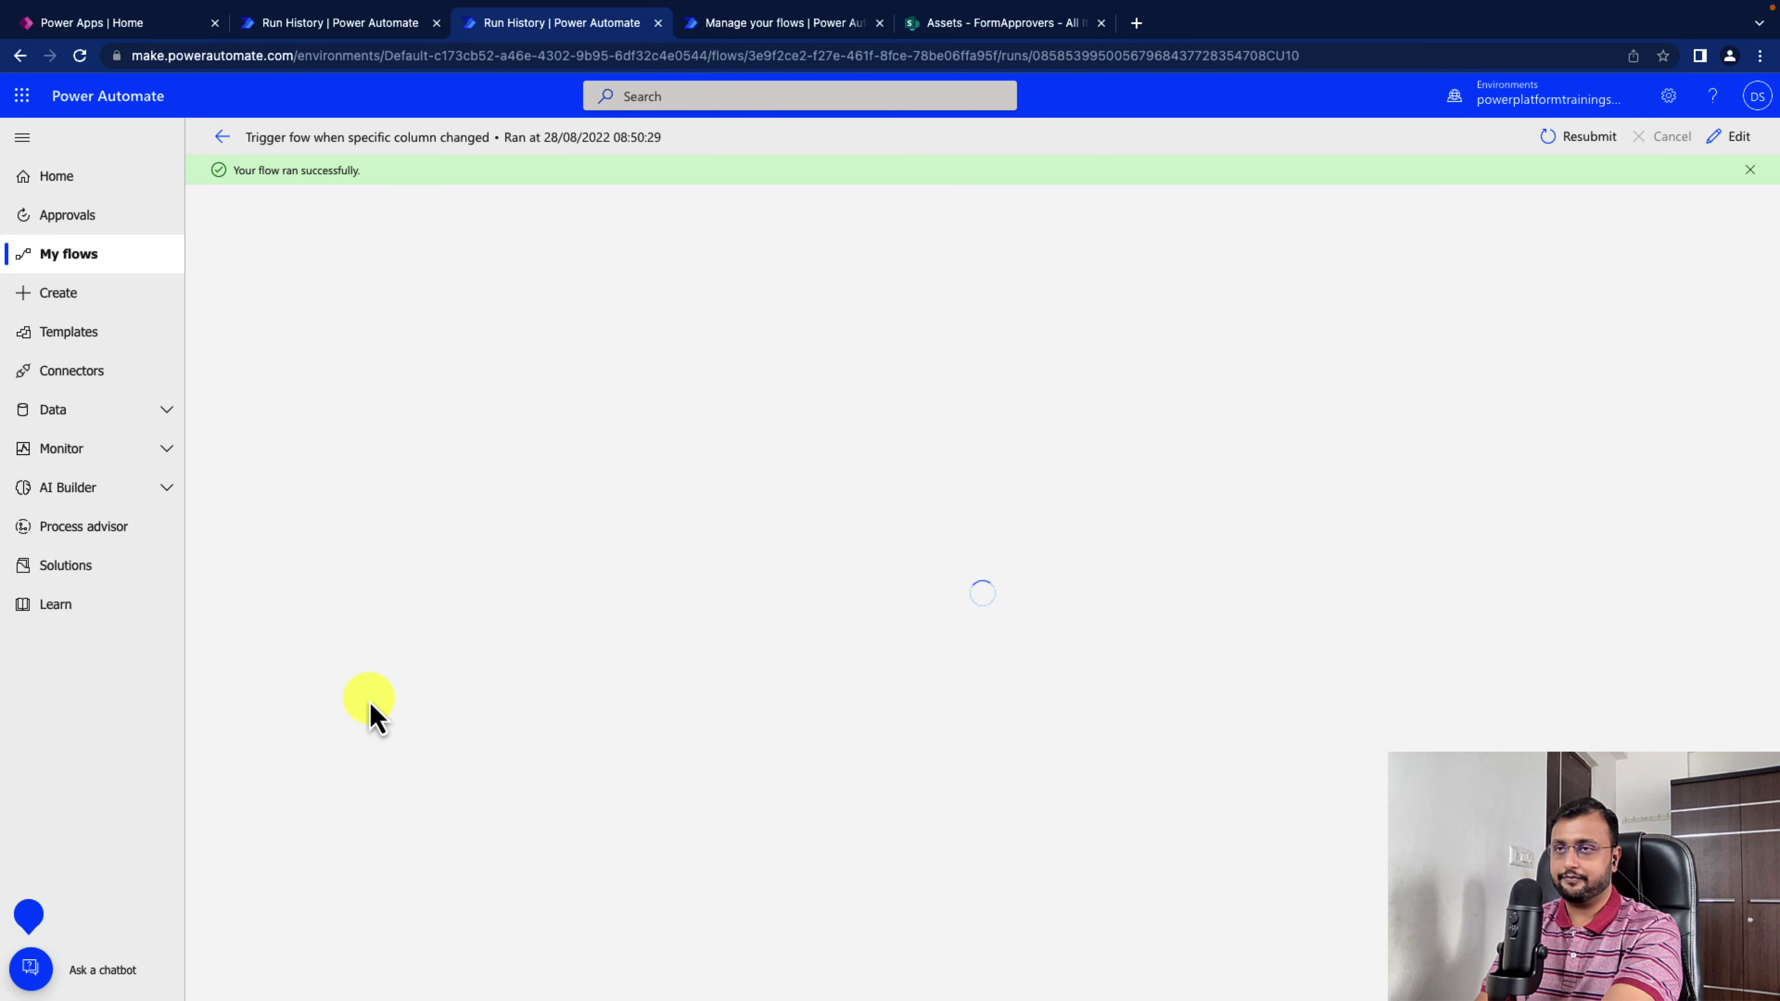
{"action": "left_click", "coordinate": [1012, 393]}
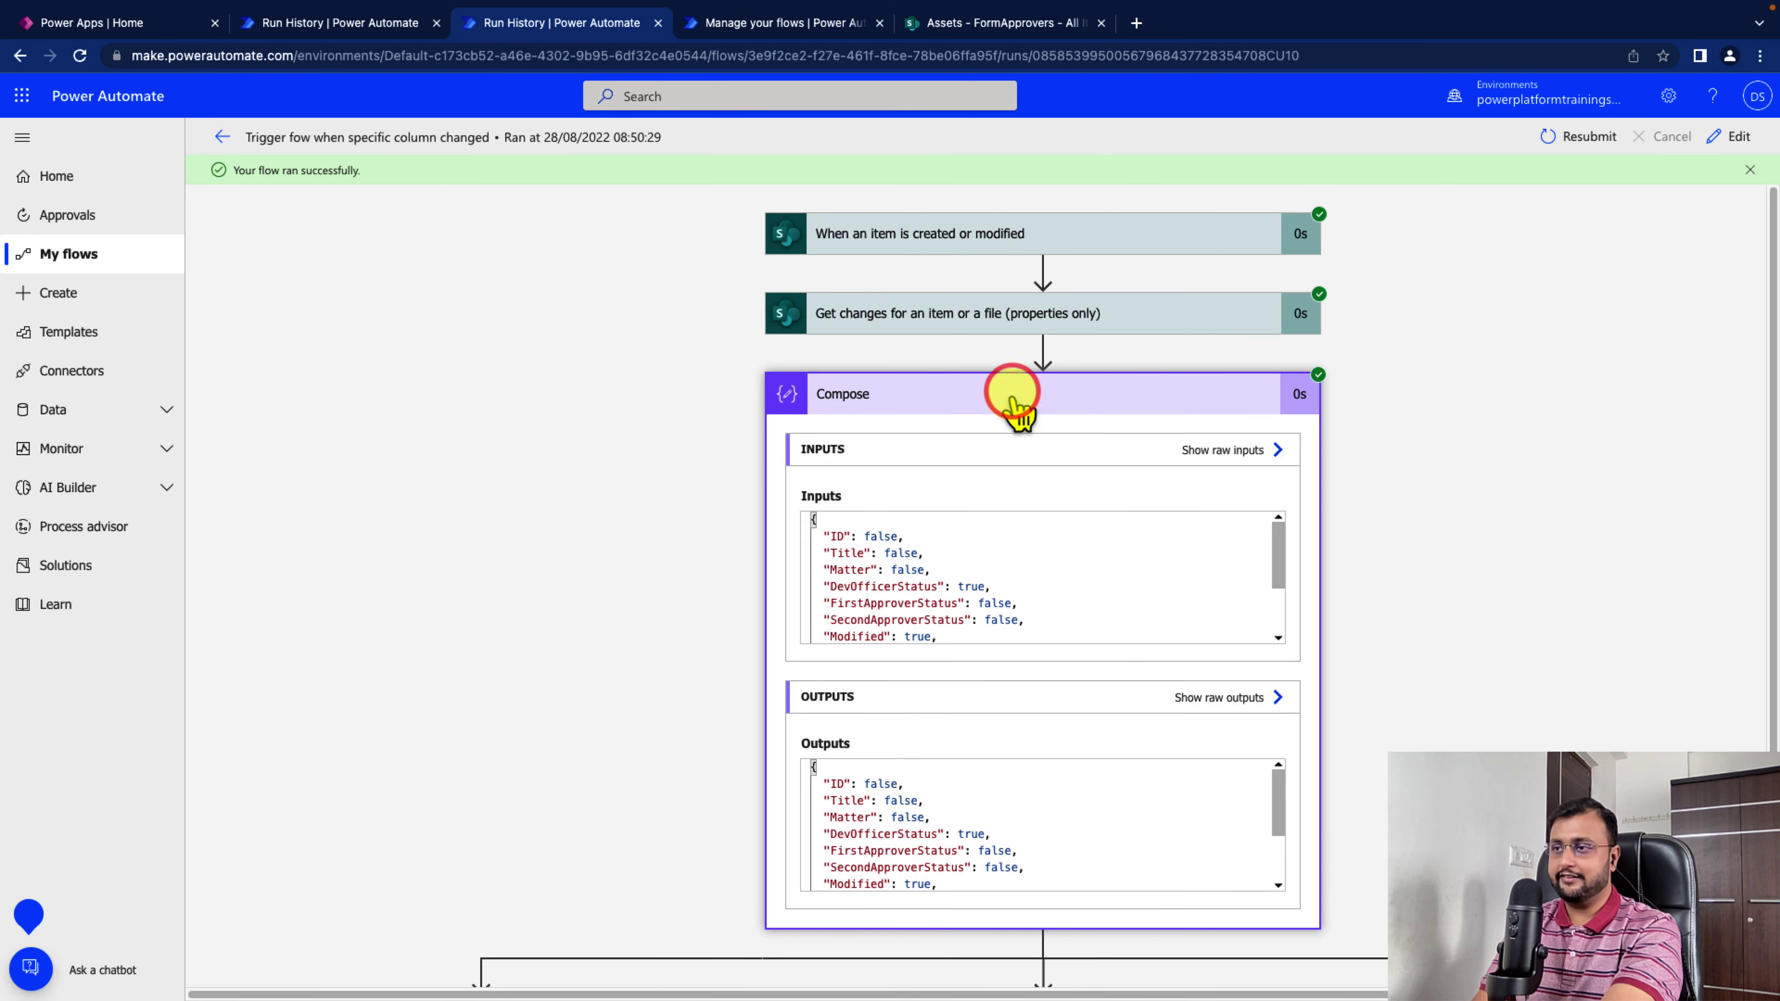
{"action": "left_click", "coordinate": [1235, 693]}
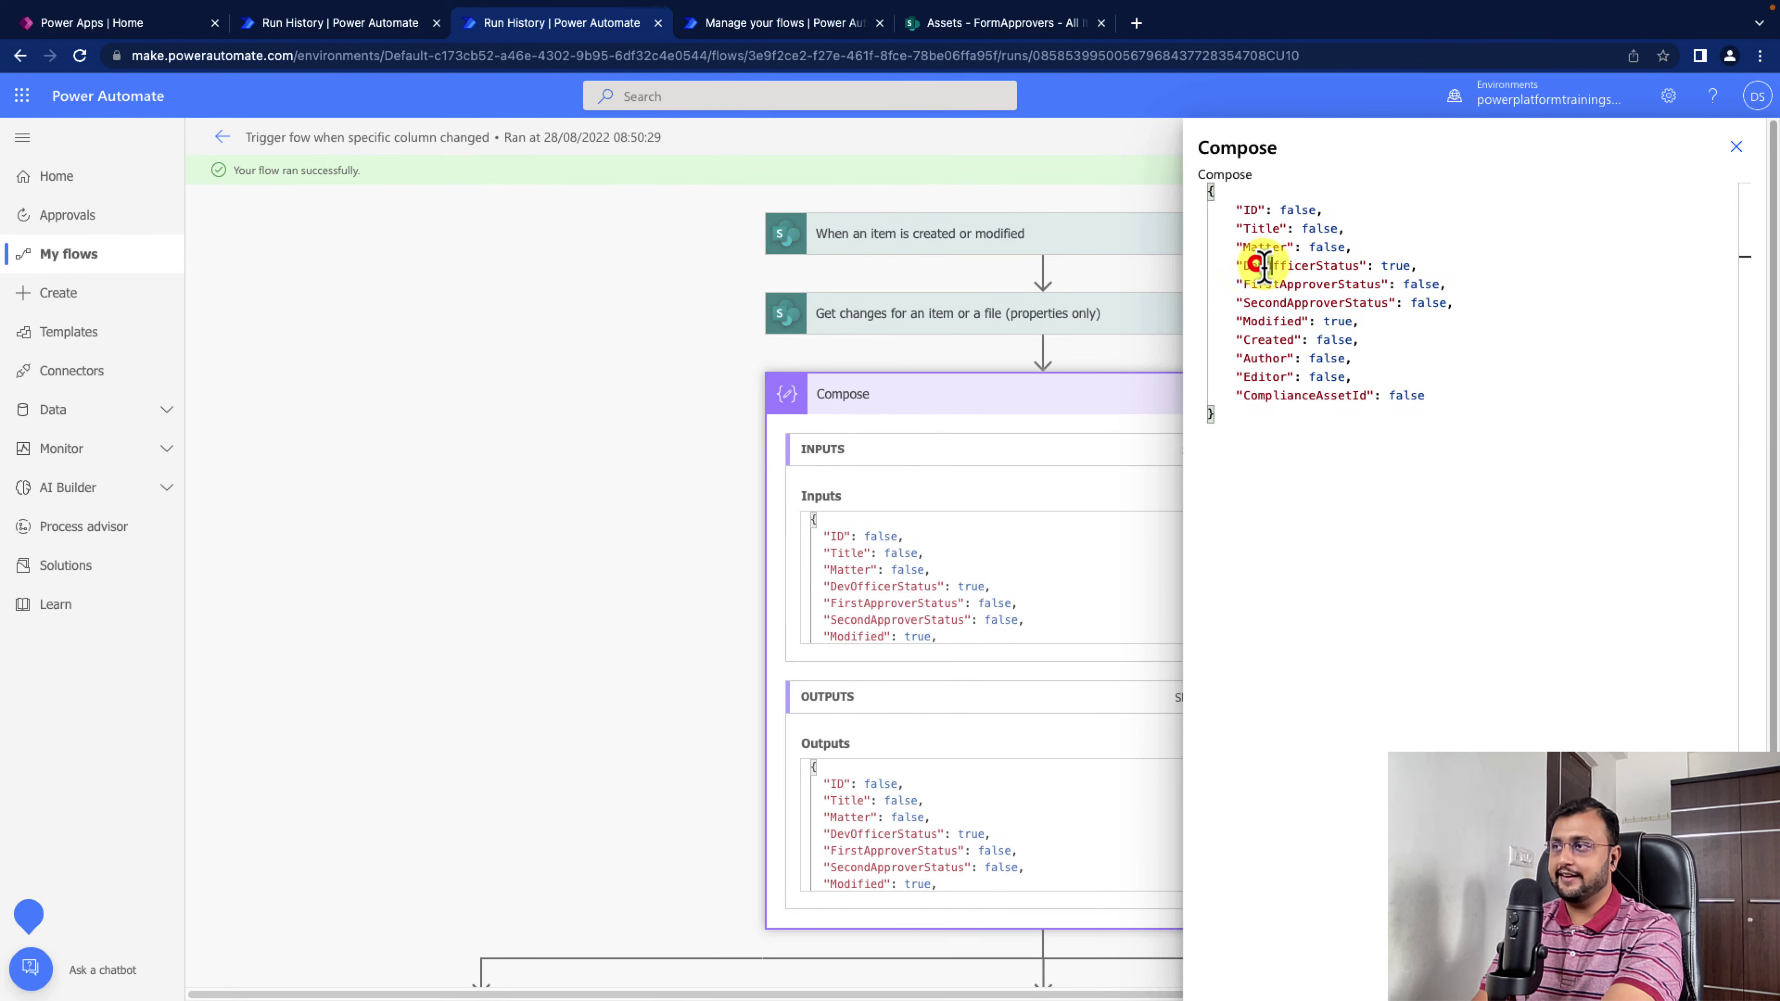
{"action": "left_click_drag", "start_coordinate": [1258, 267], "coordinate": [1354, 267]}
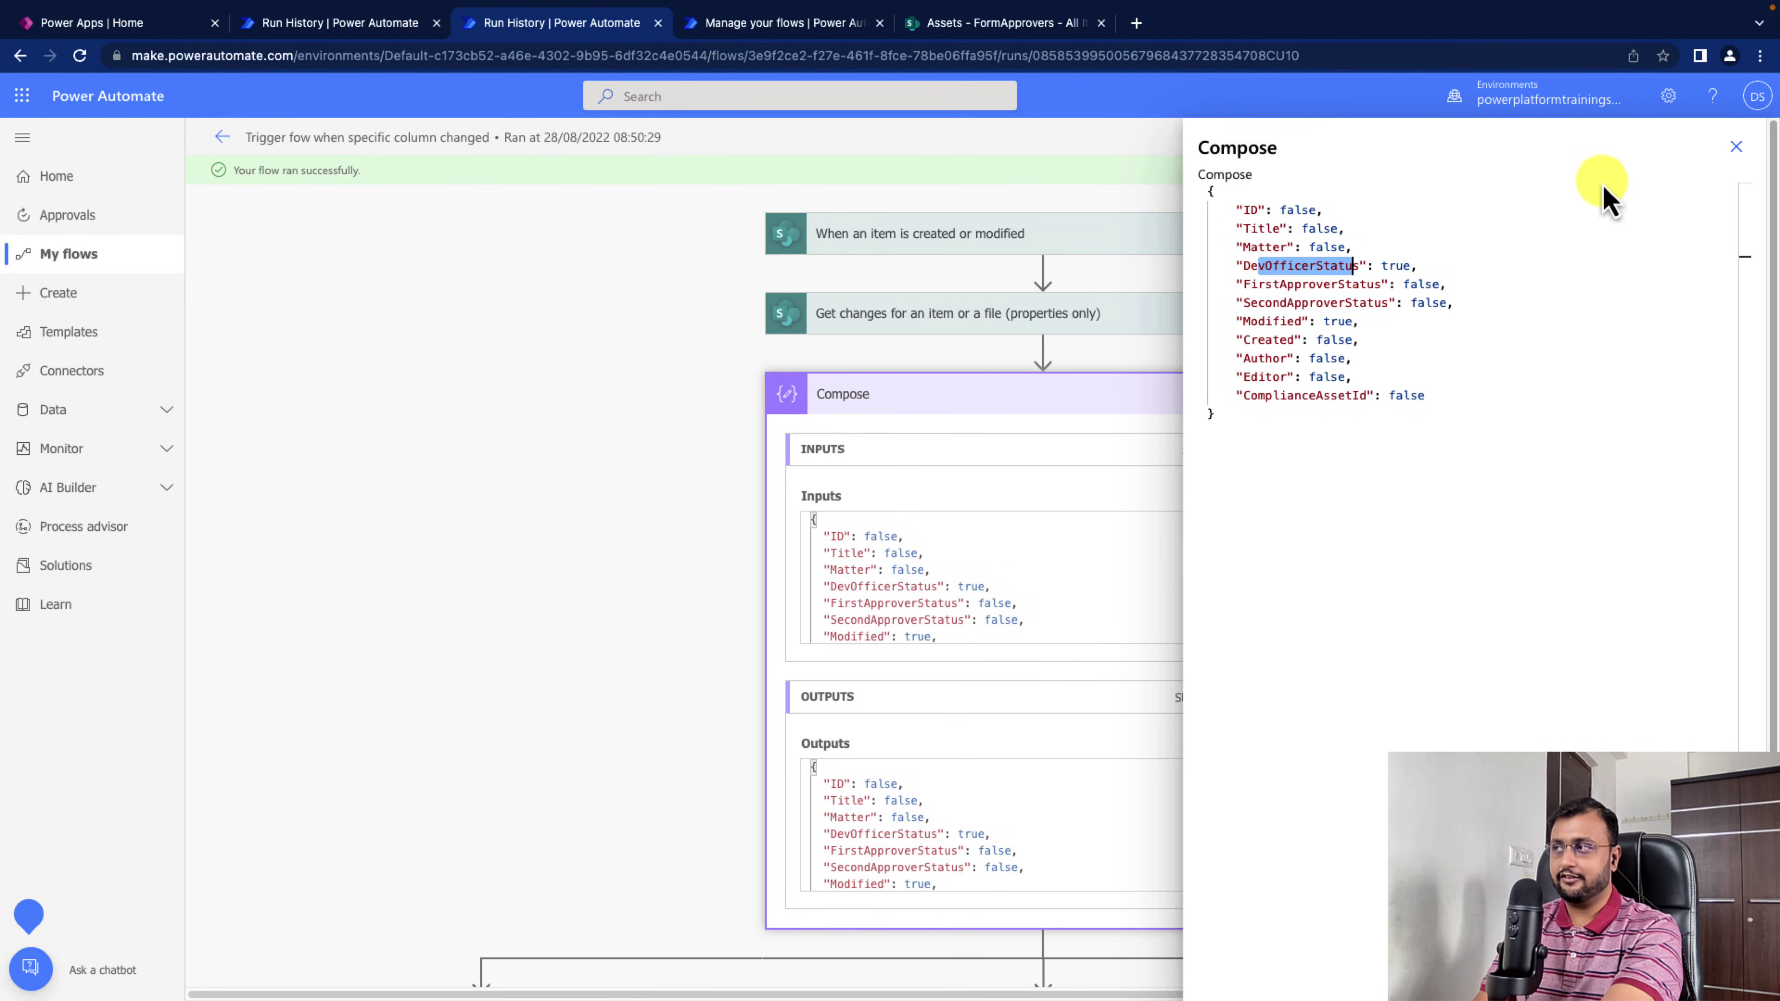
{"action": "left_click", "coordinate": [1736, 148]}
Expand the first Condition's result and its Send an email (V2) step to confirm they ran
{"action": "scroll", "coordinate": [821, 554], "scroll_direction": "down", "scroll_amount": 3}
{"action": "scroll", "coordinate": [517, 635], "scroll_direction": "down", "scroll_amount": 2}
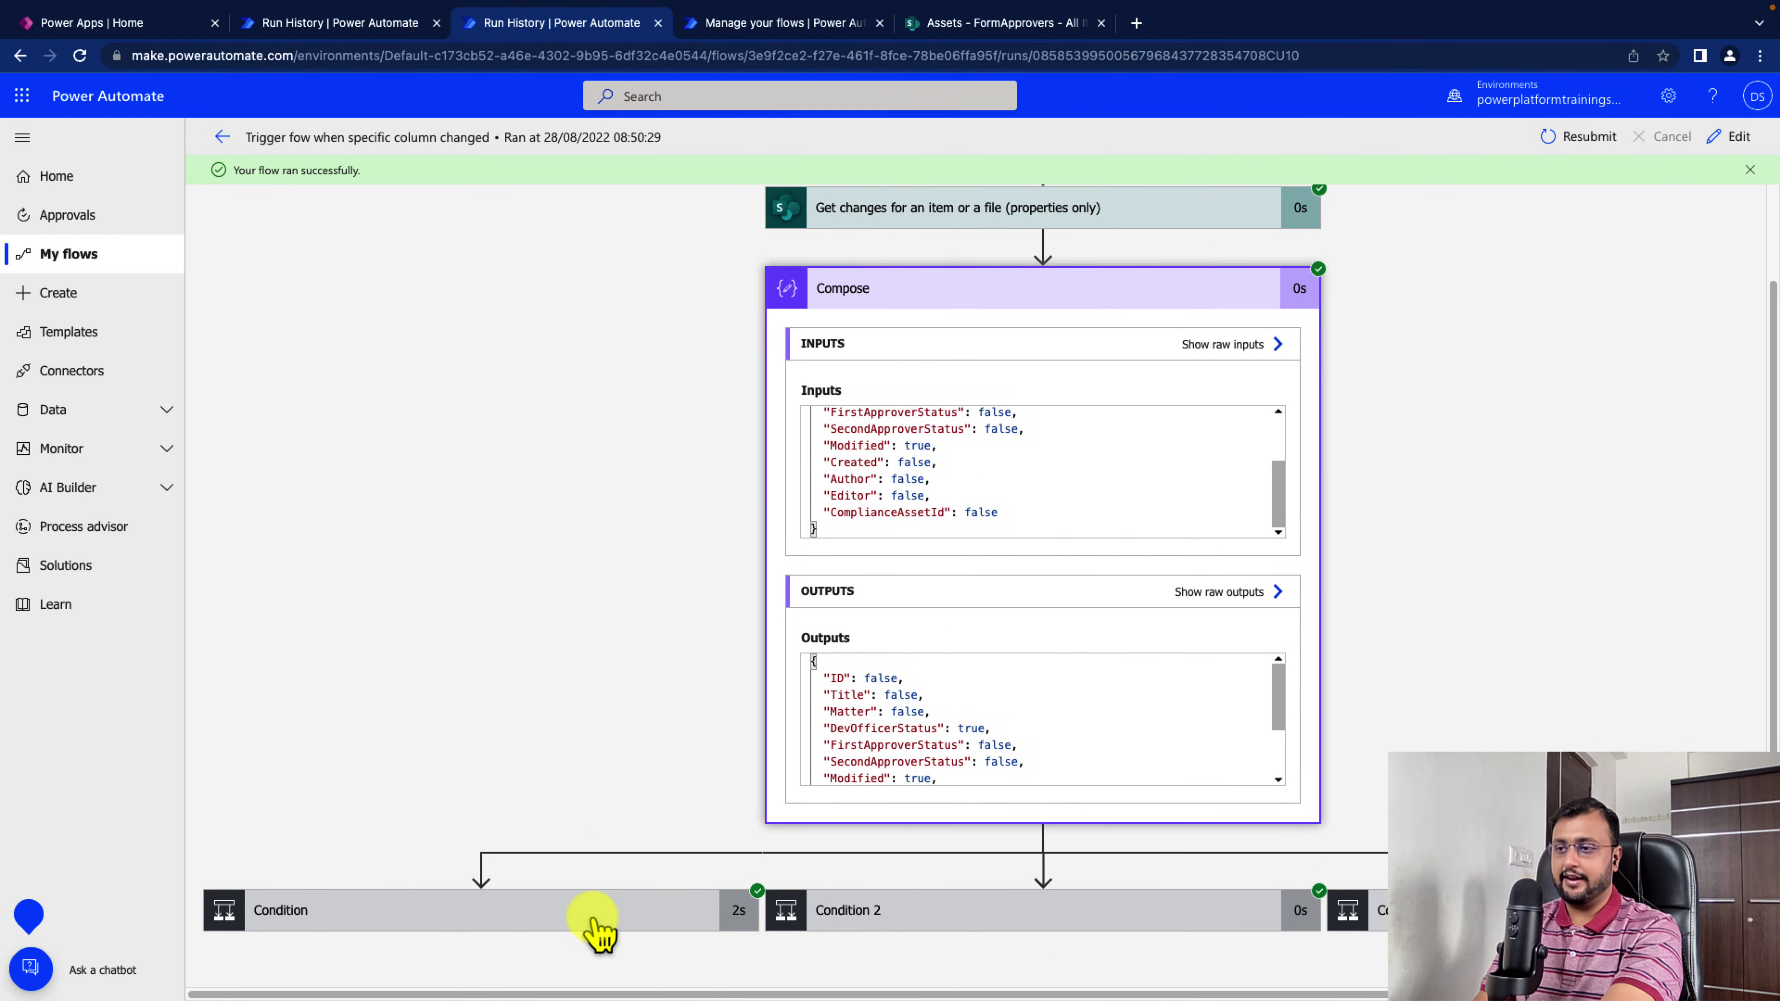
{"action": "left_click", "coordinate": [599, 911]}
{"action": "scroll", "coordinate": [635, 901], "scroll_direction": "down", "scroll_amount": 5}
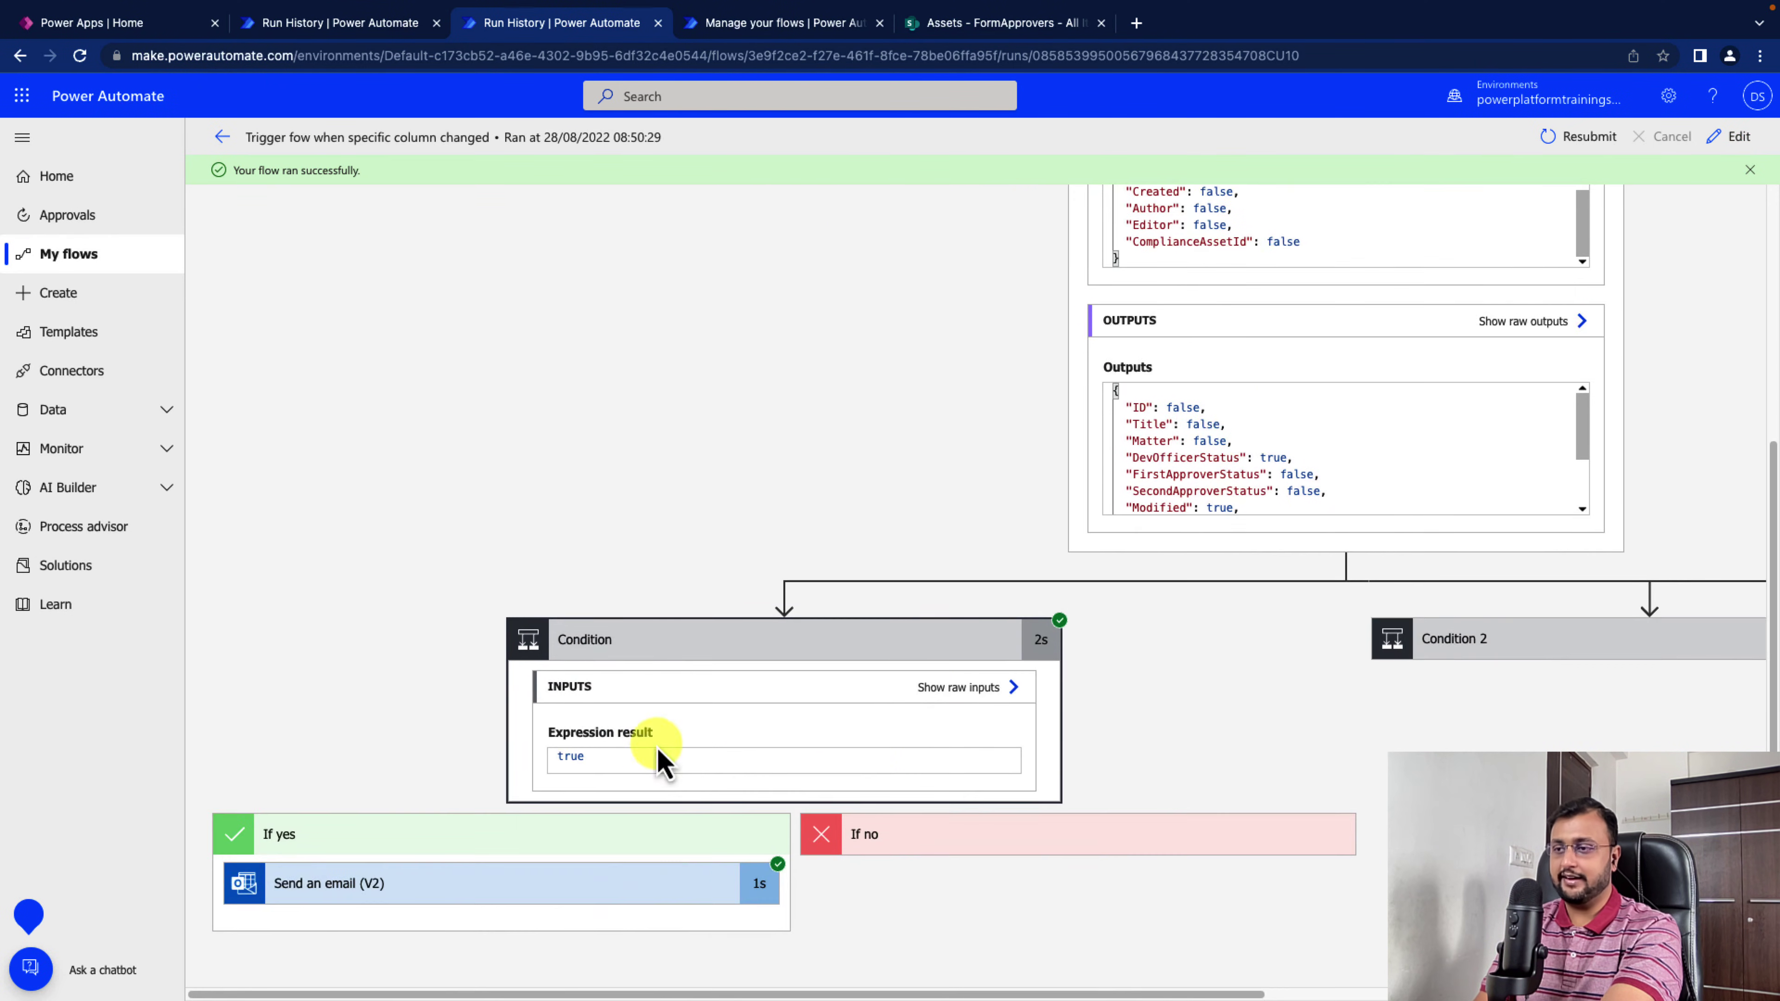
{"action": "left_click", "coordinate": [574, 870]}
{"action": "scroll", "coordinate": [580, 880], "scroll_direction": "down", "scroll_amount": 5}
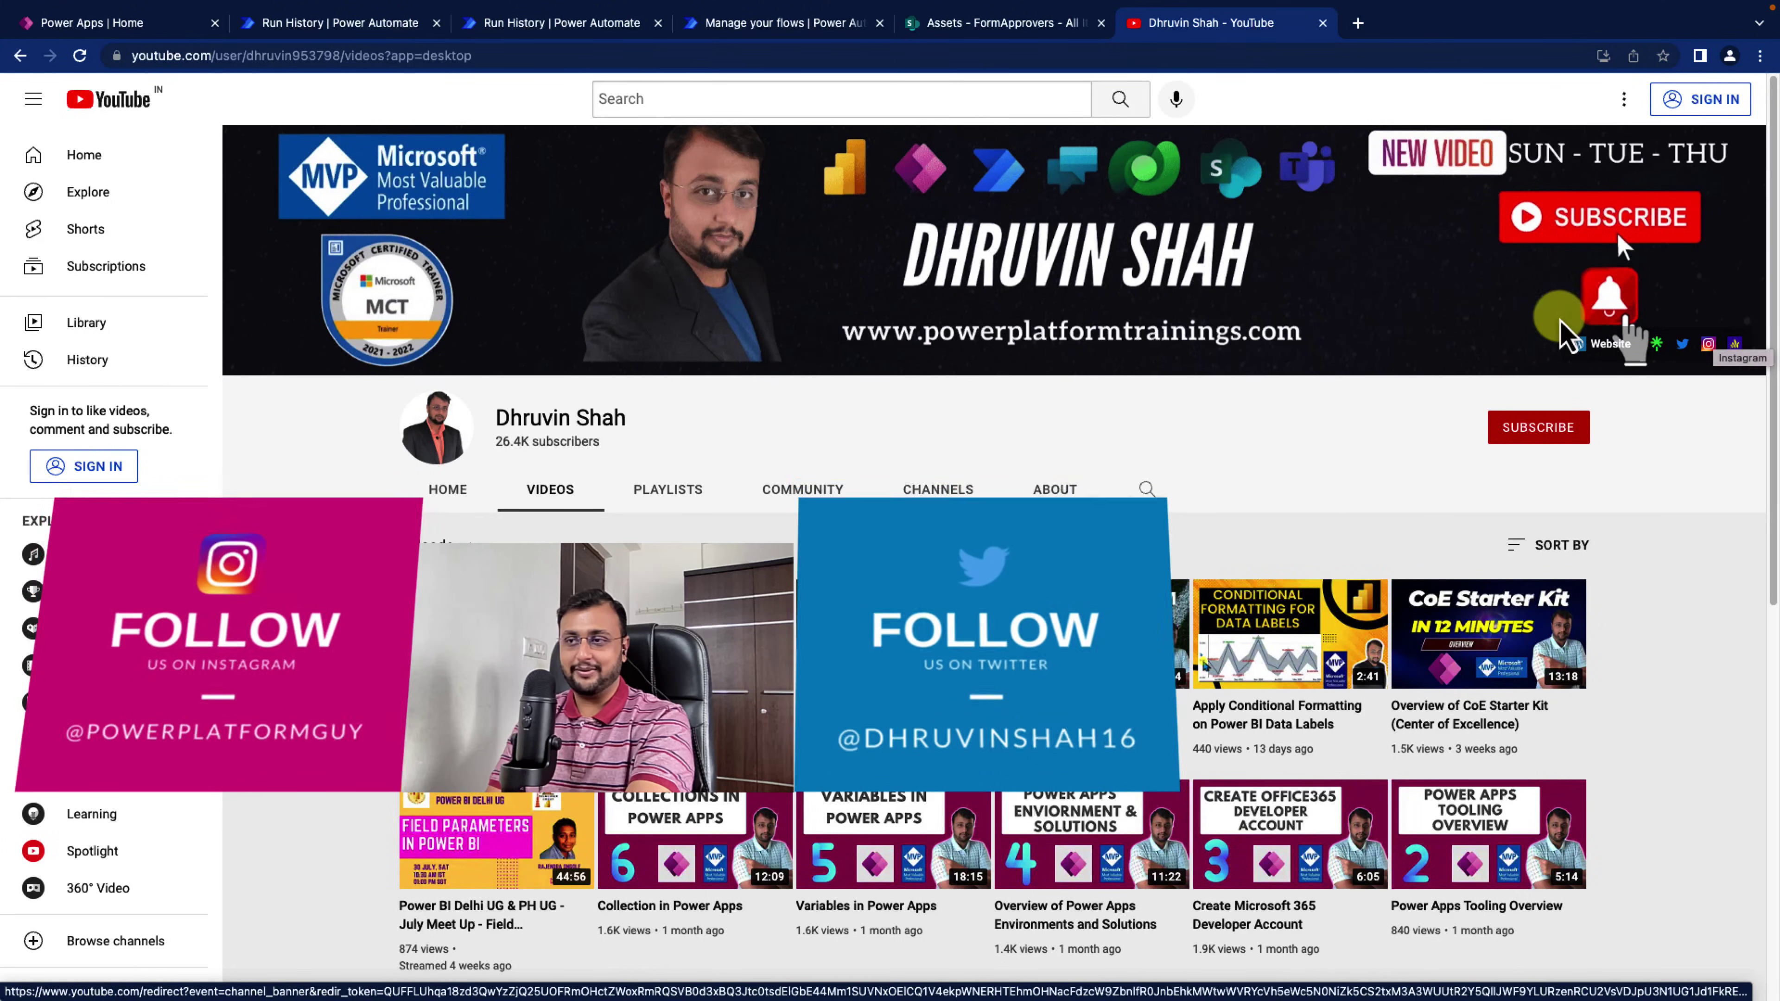
Show the channel's Home tab with its uploads row and featured podcast section
{"action": "left_click", "coordinate": [448, 490]}
{"action": "scroll", "coordinate": [449, 497], "scroll_direction": "down", "scroll_amount": 2}
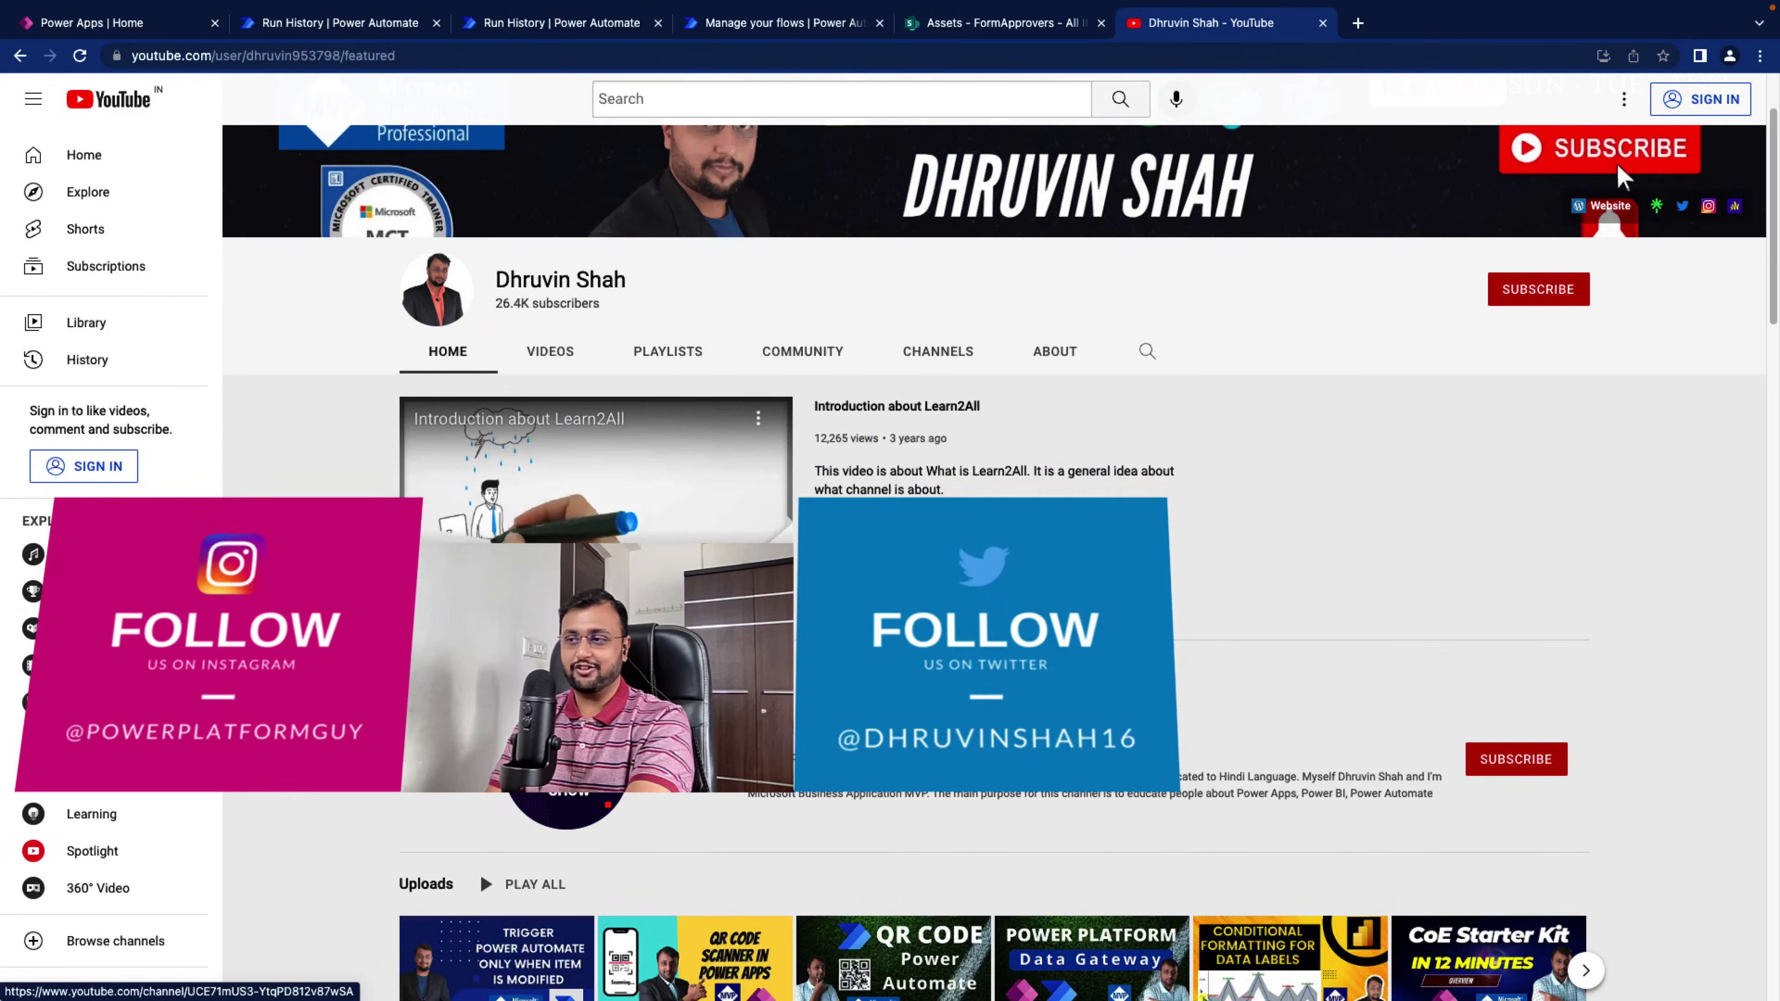
{"action": "scroll", "coordinate": [449, 497], "scroll_direction": "up", "scroll_amount": 2}
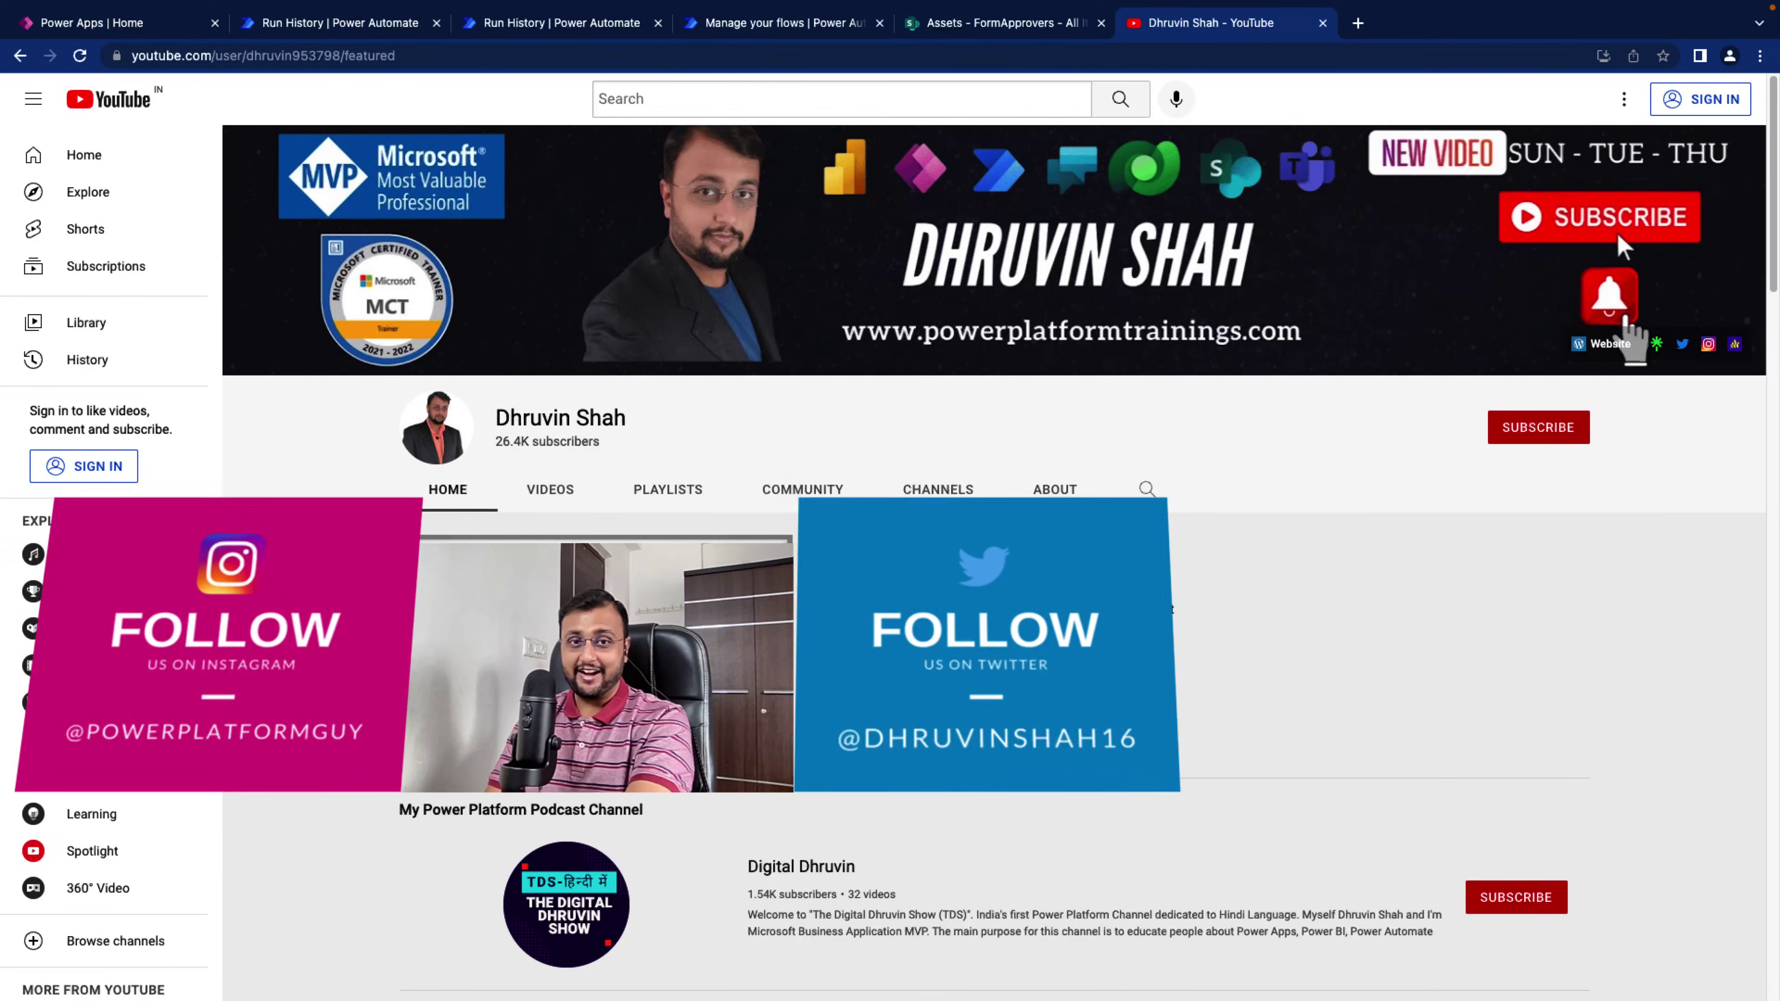